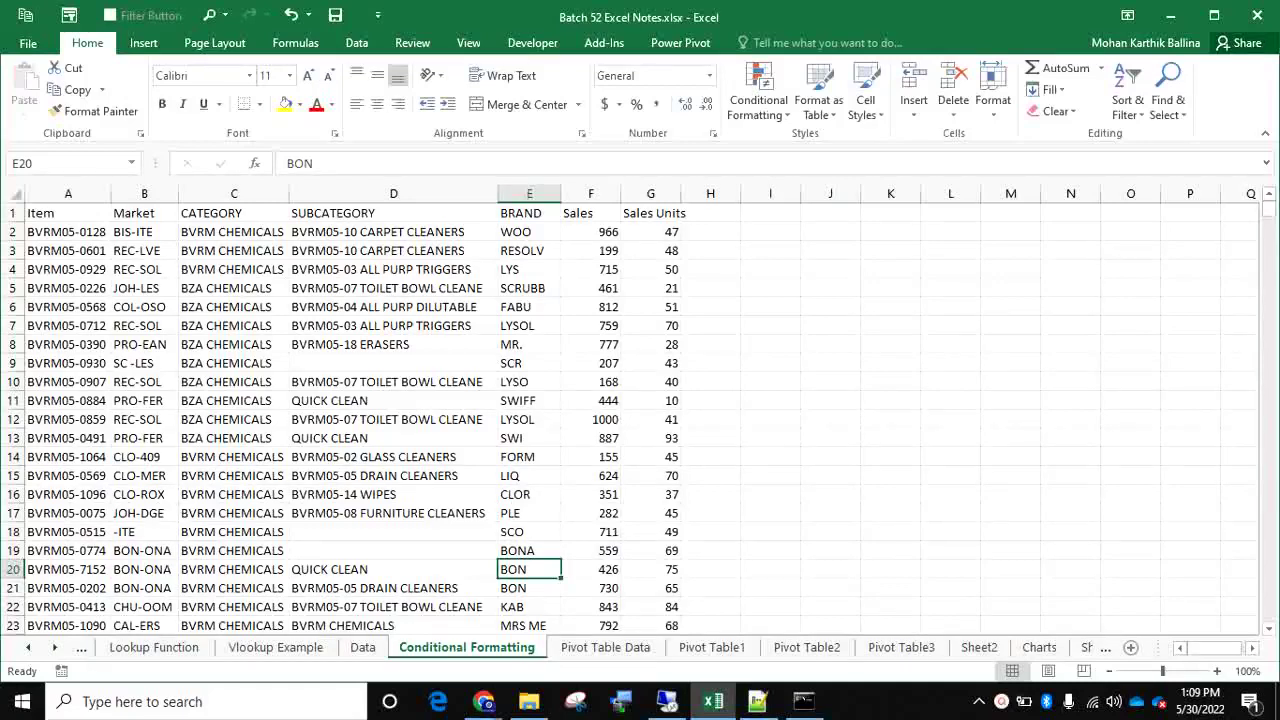
Format the brand cell E3 with yellow fill and red font, and make its text bold, italic and underlined
click(769, 284)
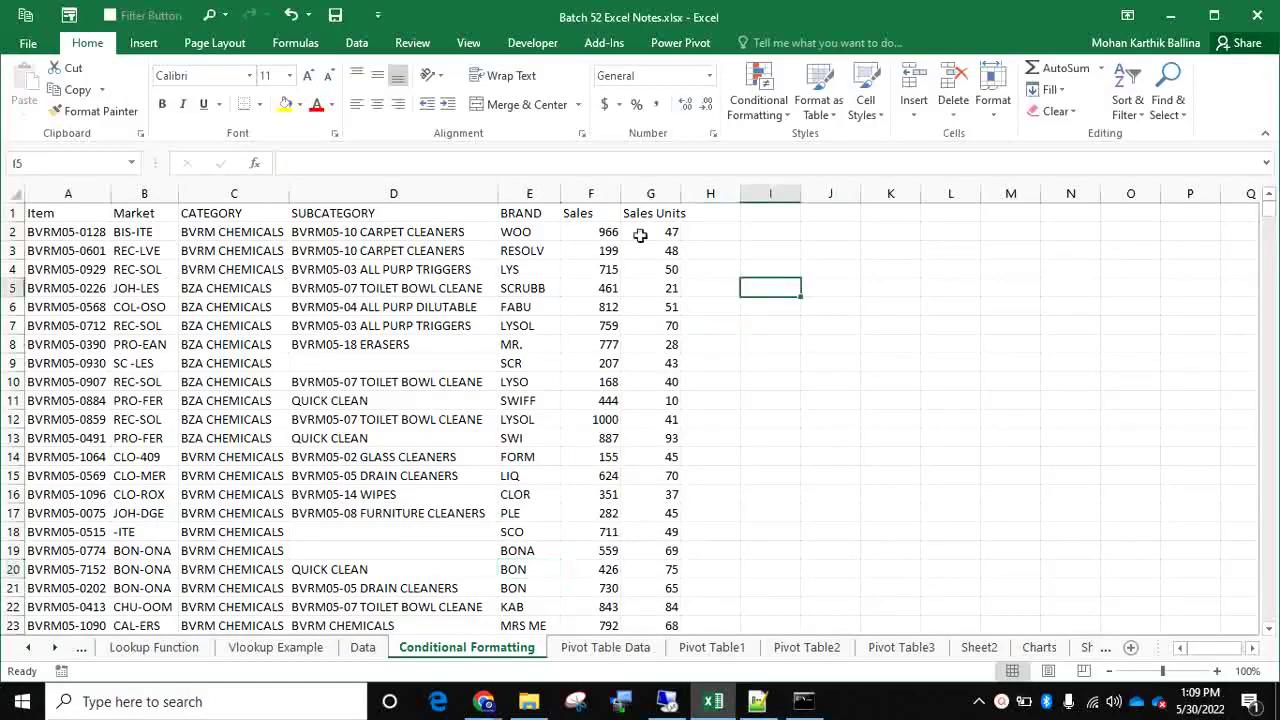
click(540, 250)
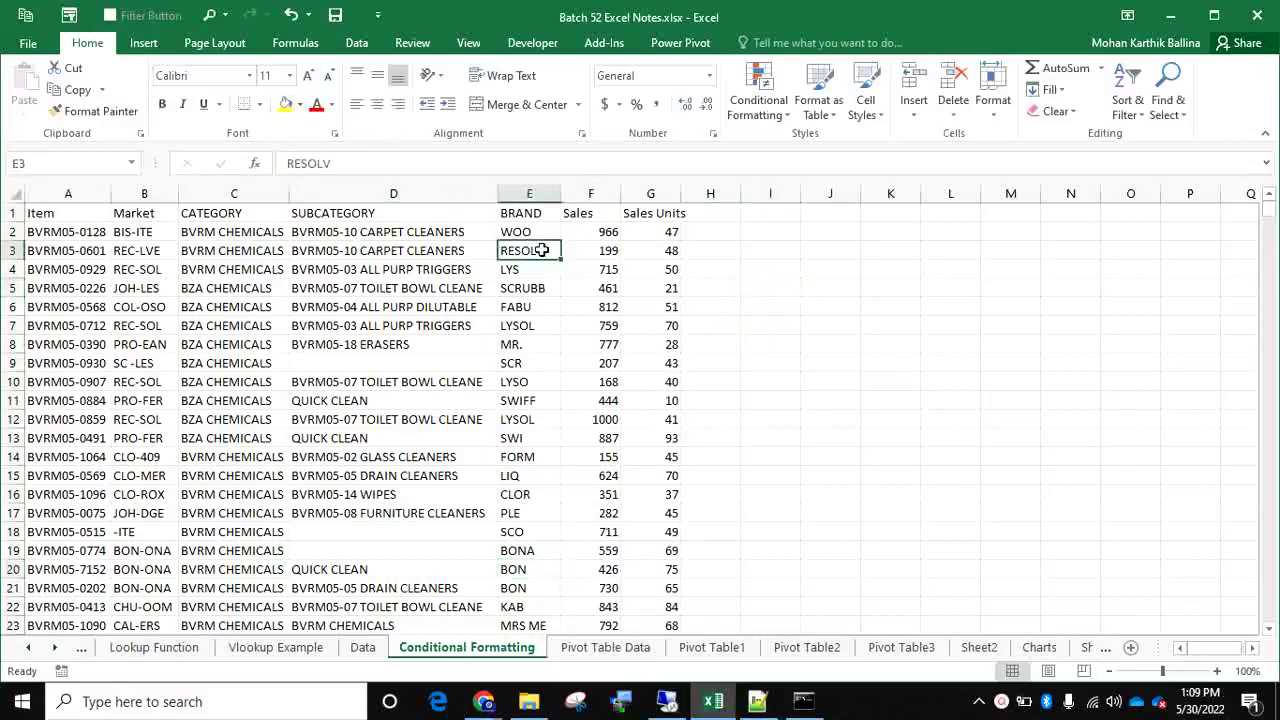
click(285, 104)
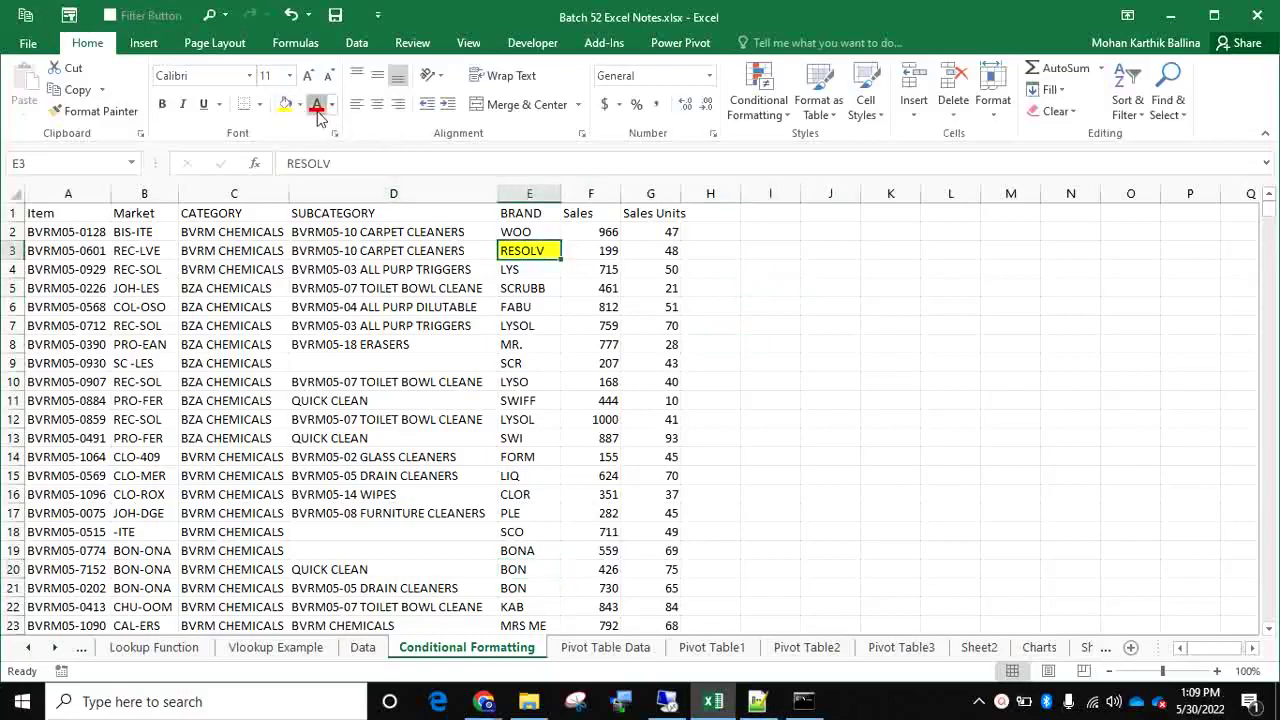
click(248, 79)
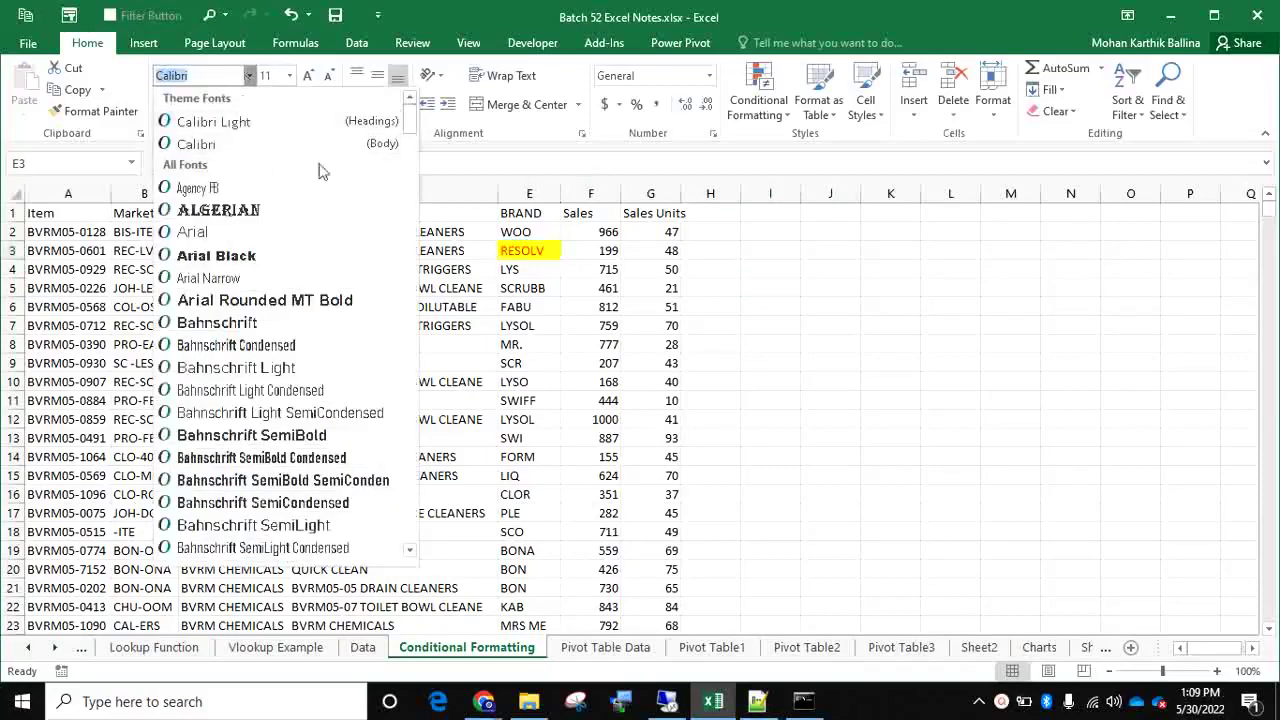
key(Escape)
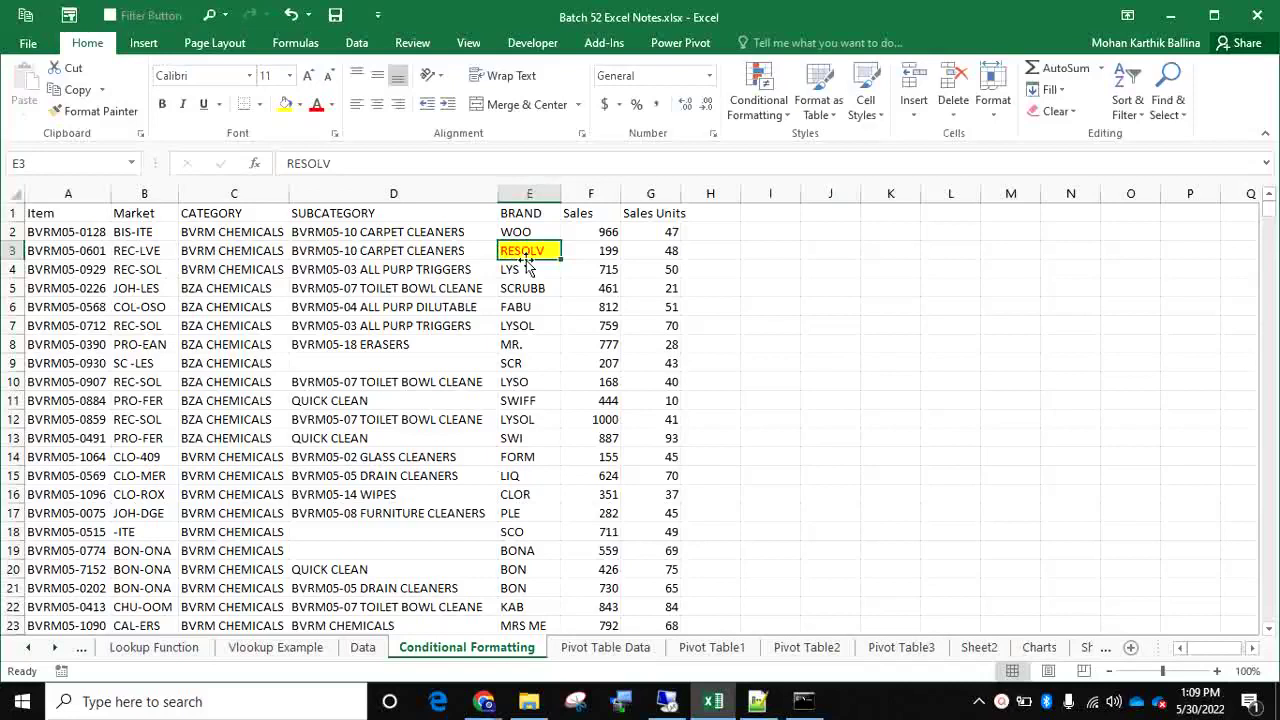
click(163, 106)
click(181, 110)
click(202, 112)
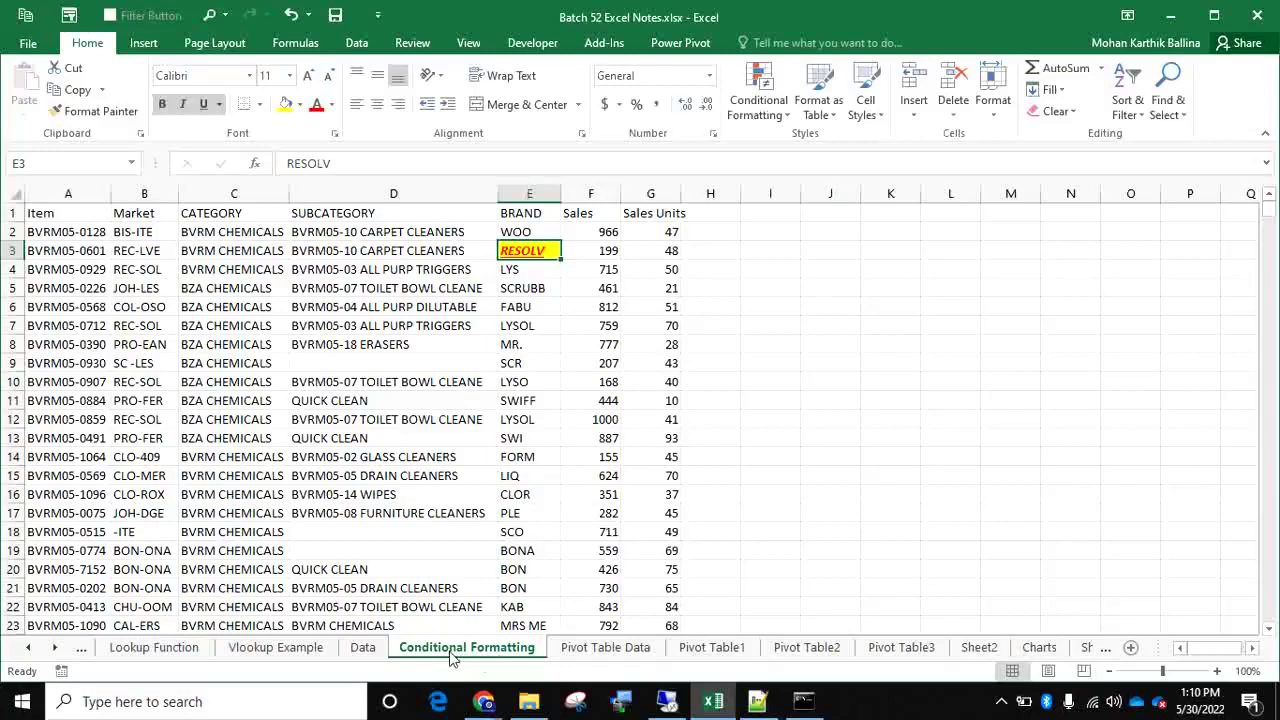
Copy the plain formatting of cell E2 onto E3 with Format Painter
click(513, 233)
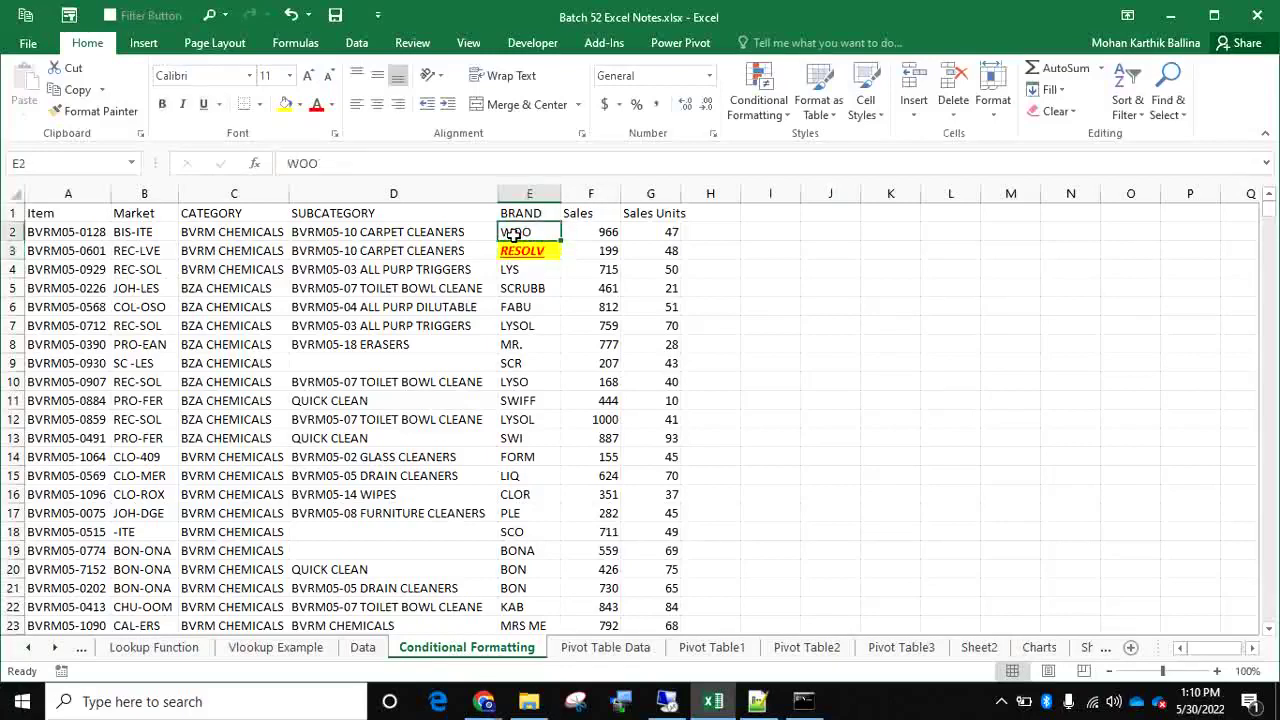
click(95, 111)
click(520, 249)
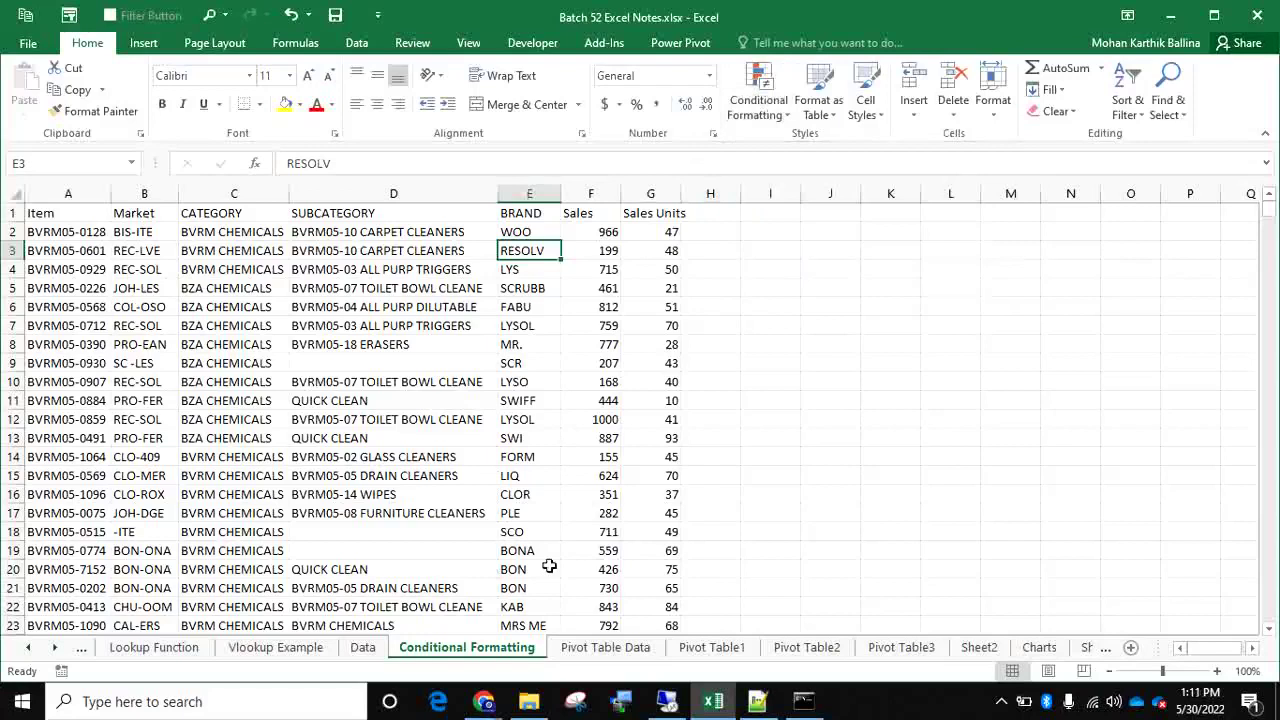
Manually fill the Sales cells F2 and F12 with yellow, and undo both fills
click(599, 193)
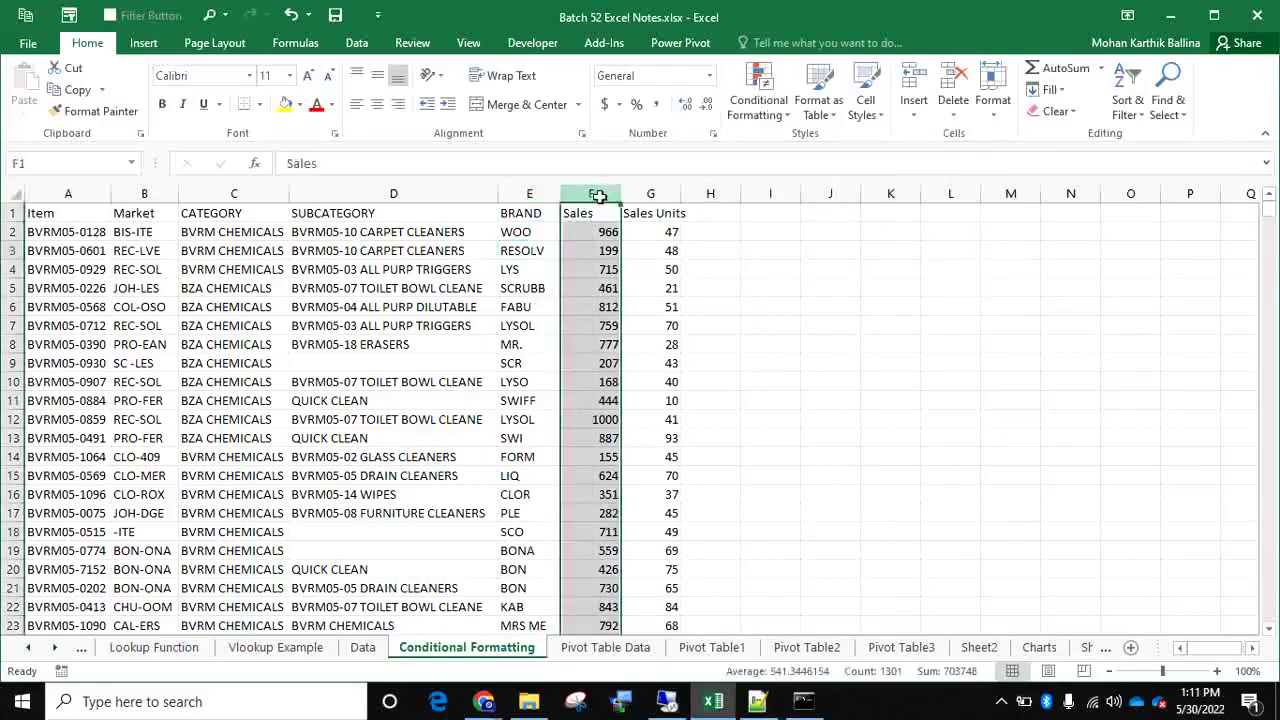
click(583, 362)
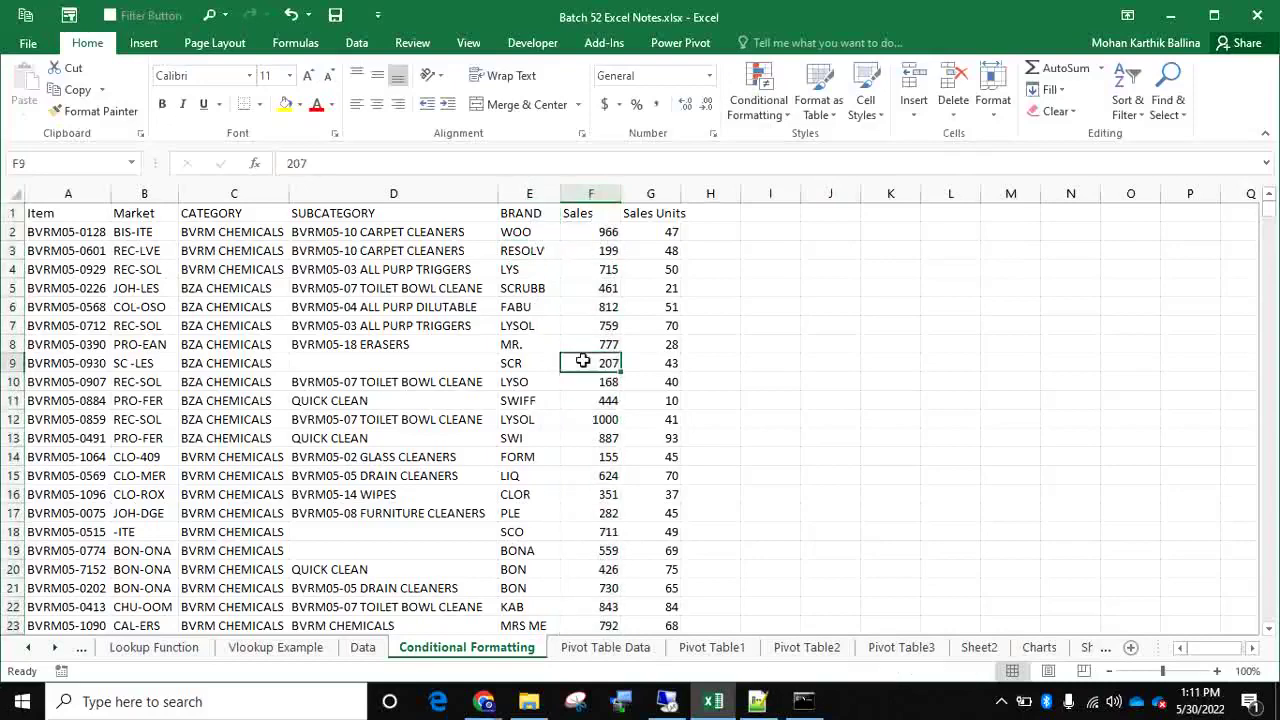
key(ctrl+Down)
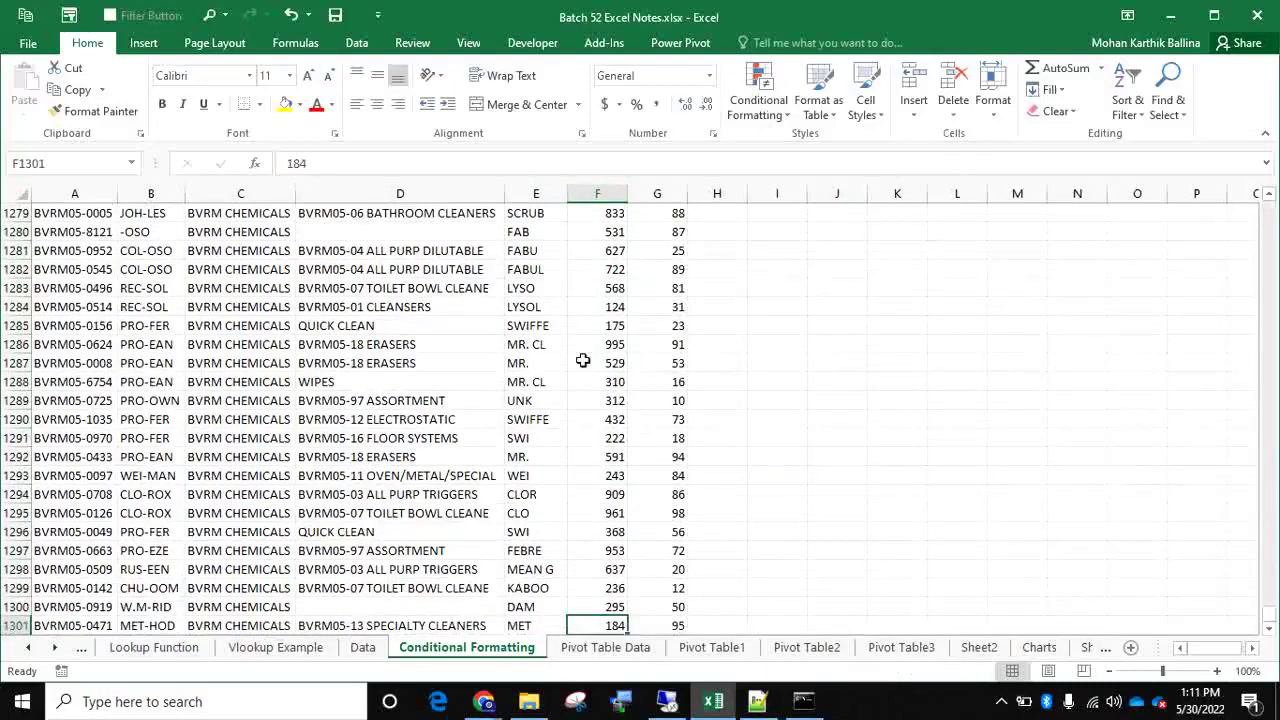
key(ctrl+Up)
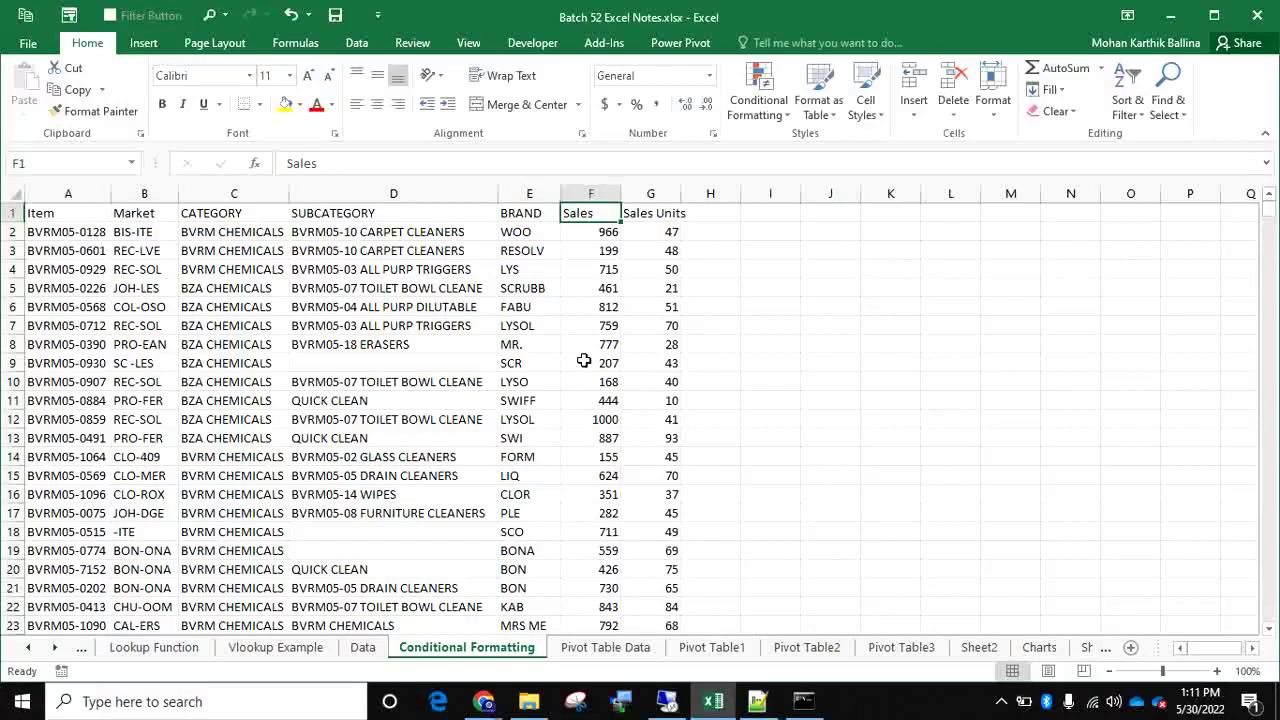
click(595, 232)
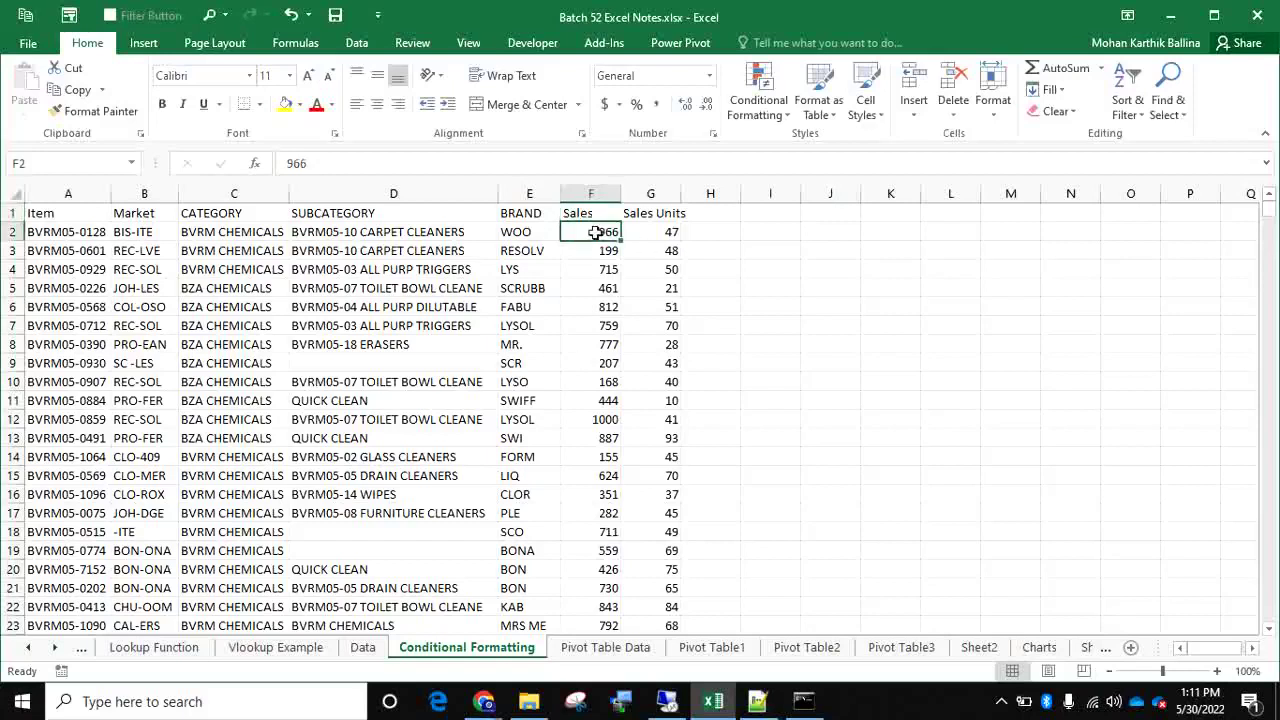
click(285, 108)
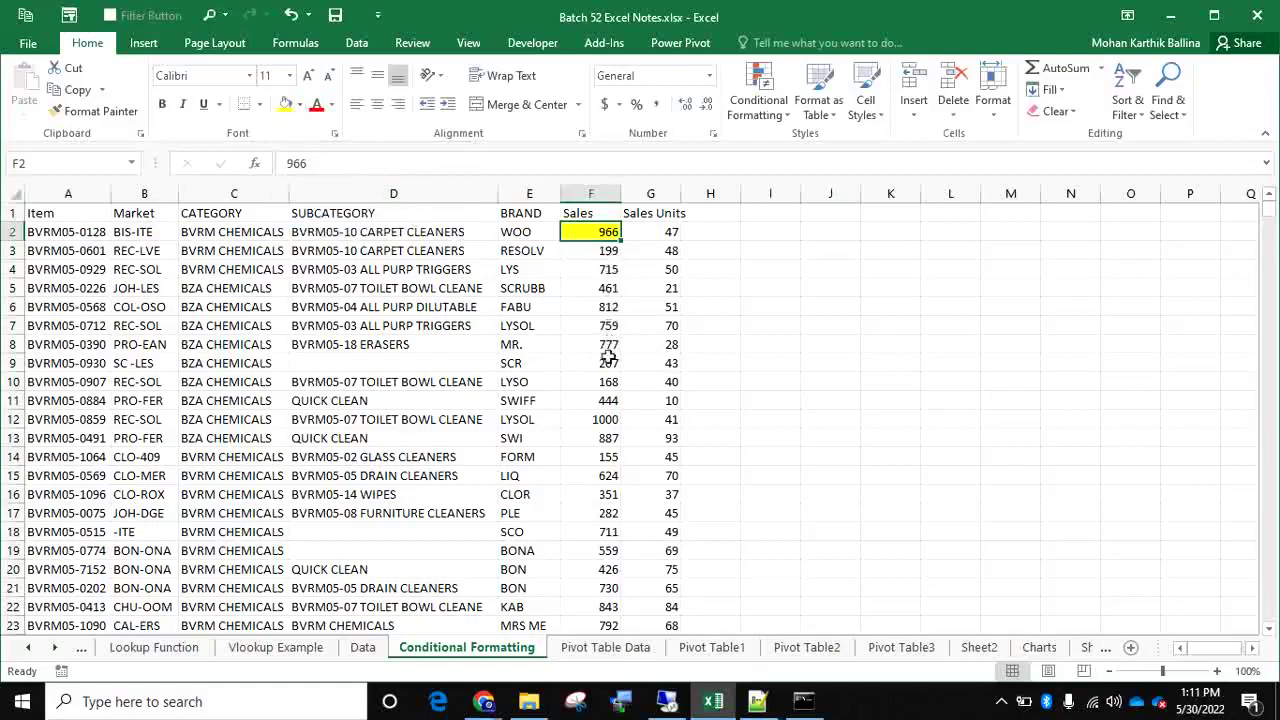
click(605, 418)
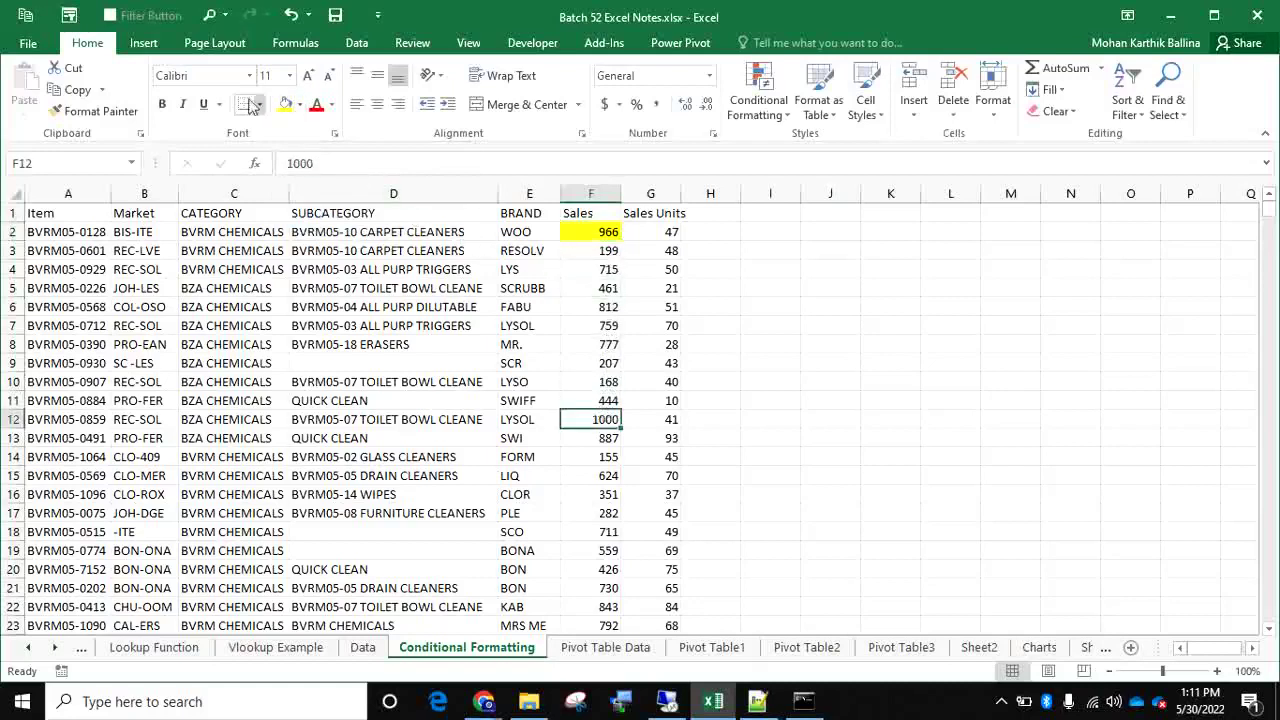
click(286, 106)
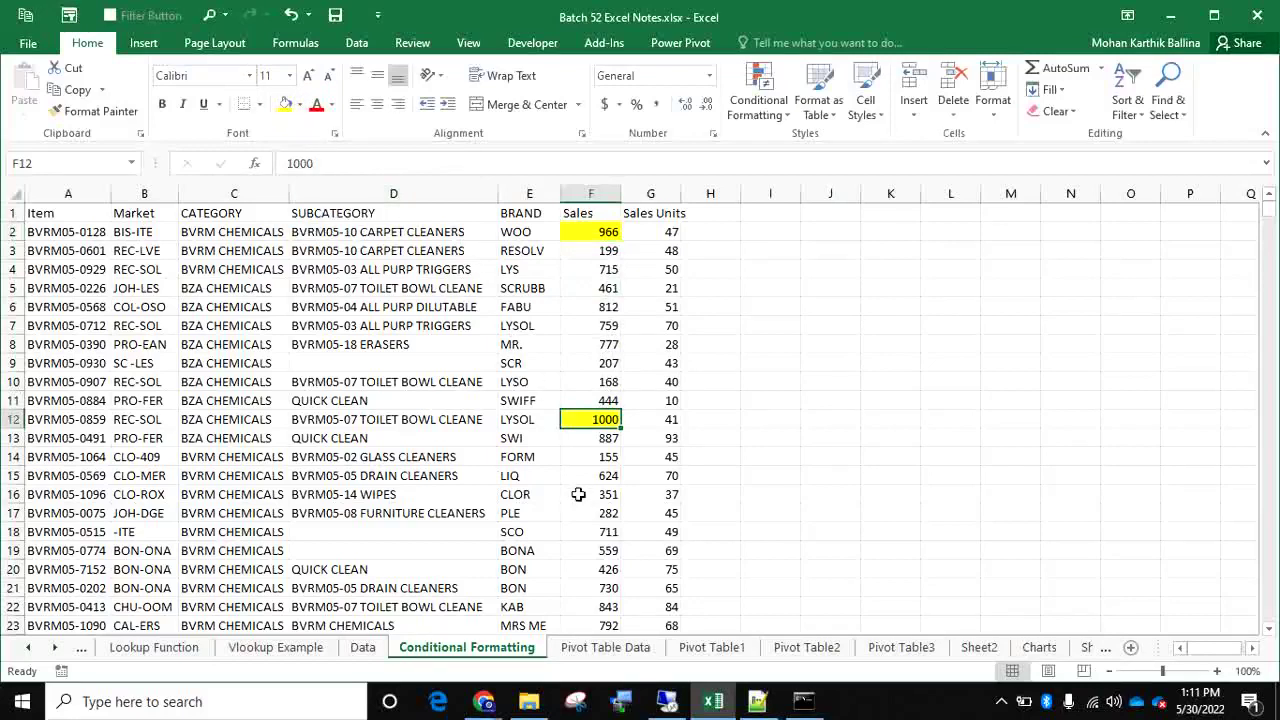
key(ctrl+z)
key(ctrl+z)
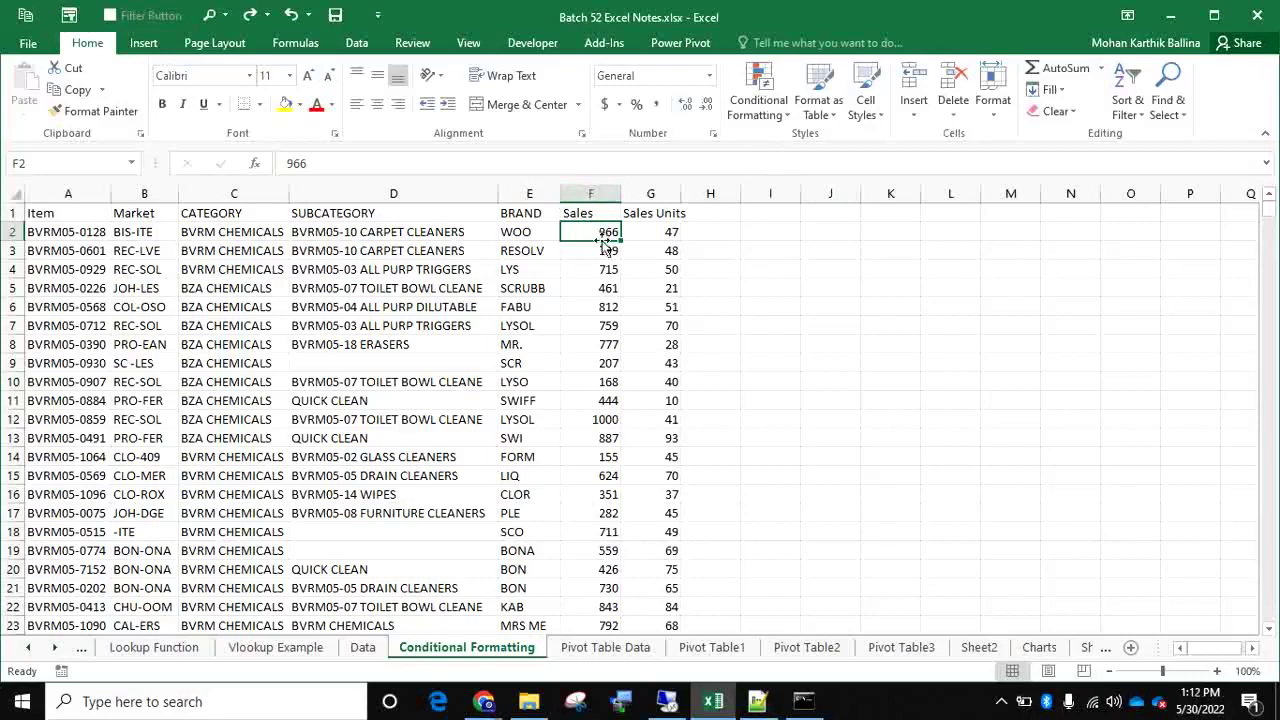
Set up a Greater Than conditional formatting rule on Sales cell F2 with a threshold of 900
click(762, 118)
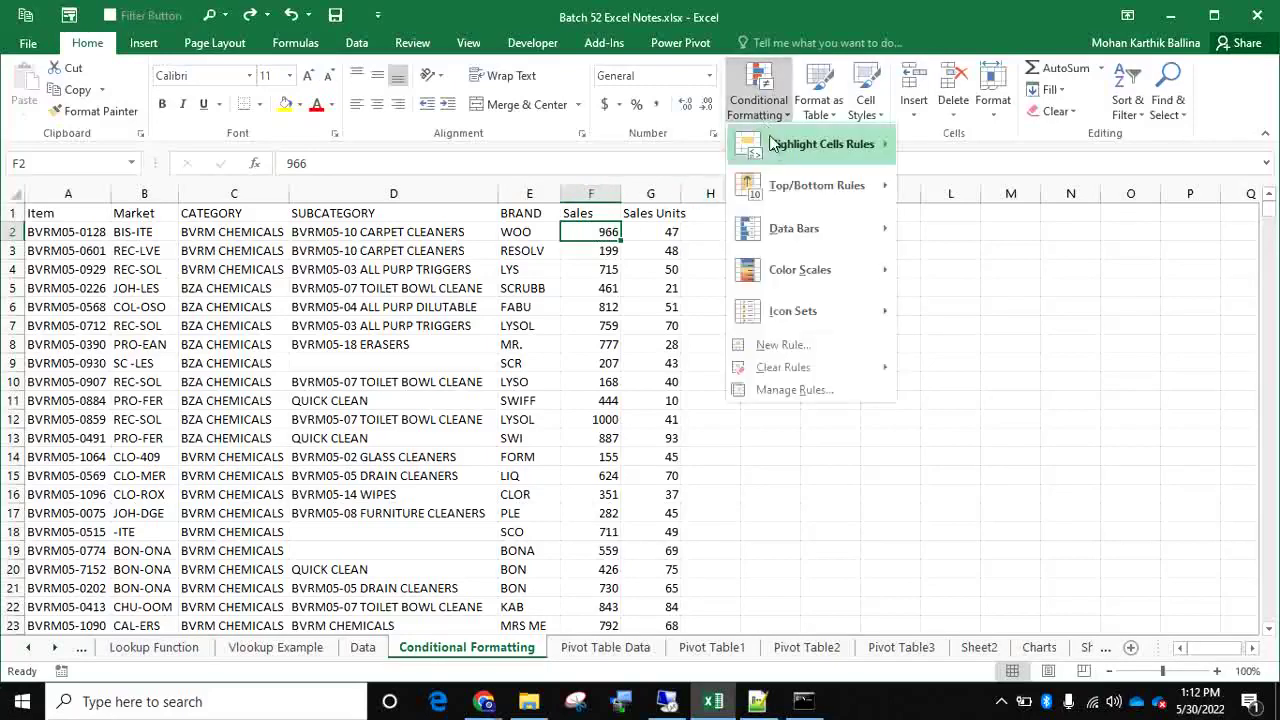
mouse_move(779, 155)
mouse_move(828, 166)
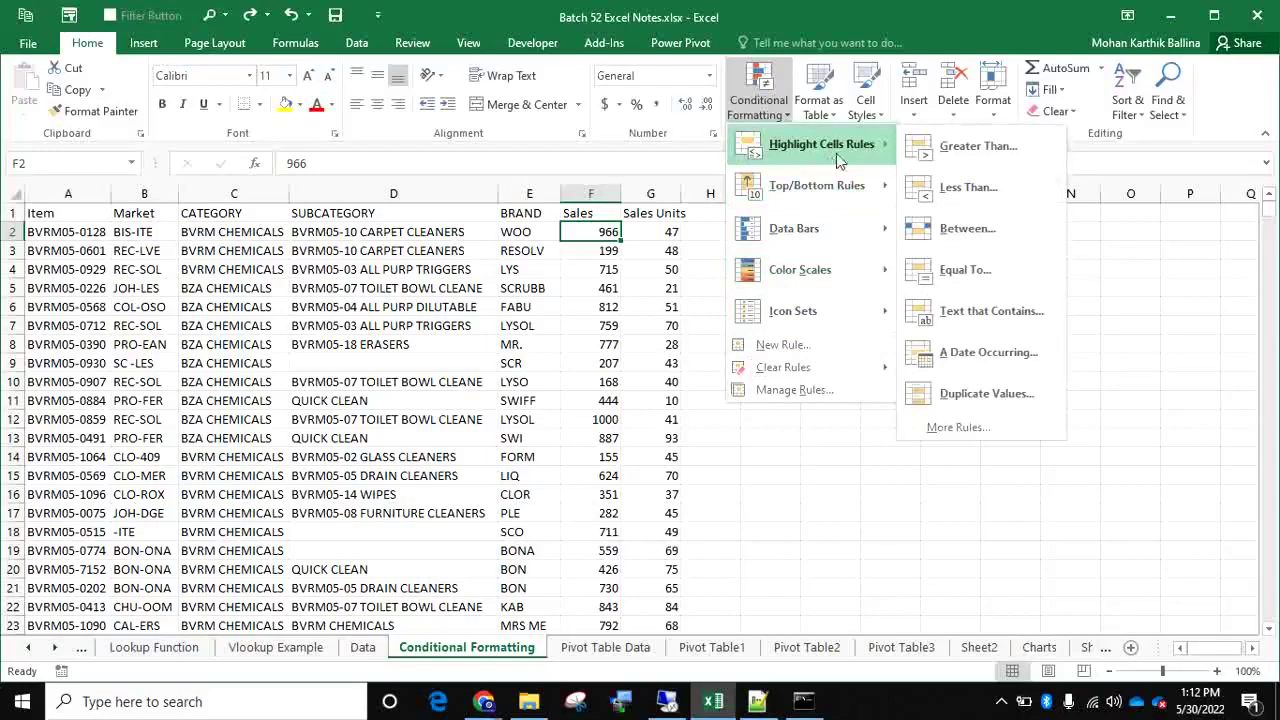
click(938, 158)
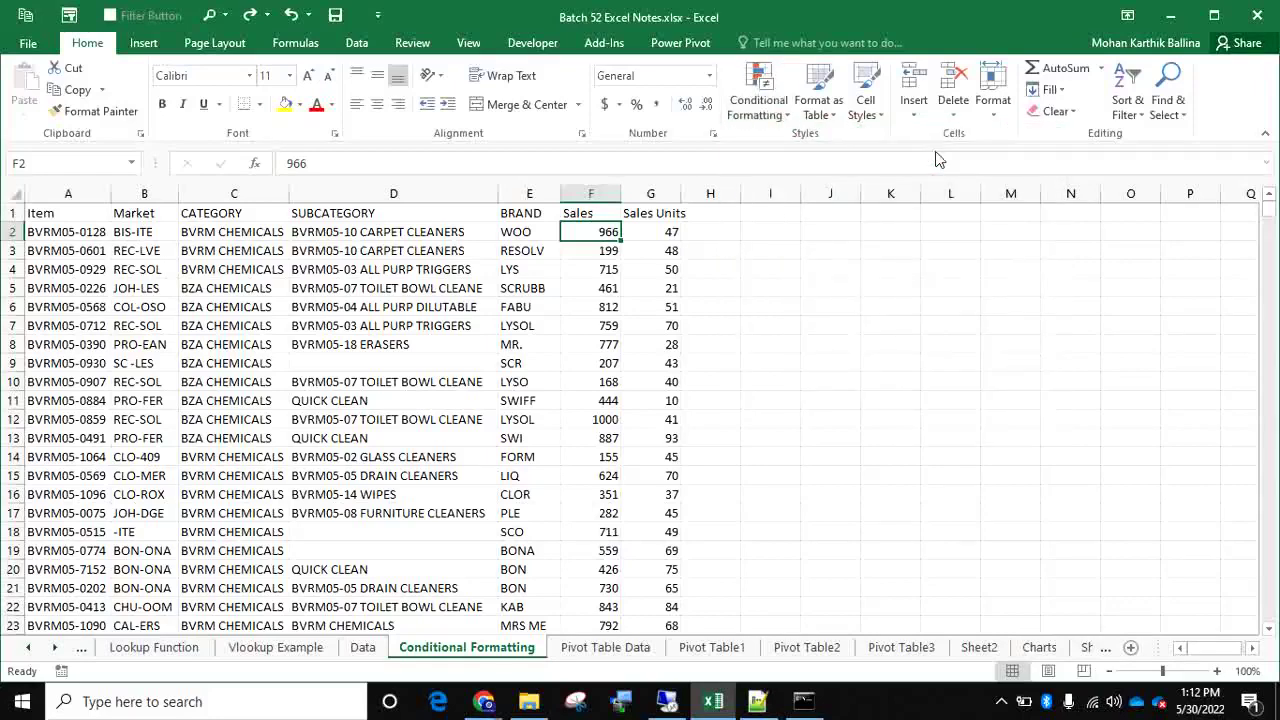
text(900)
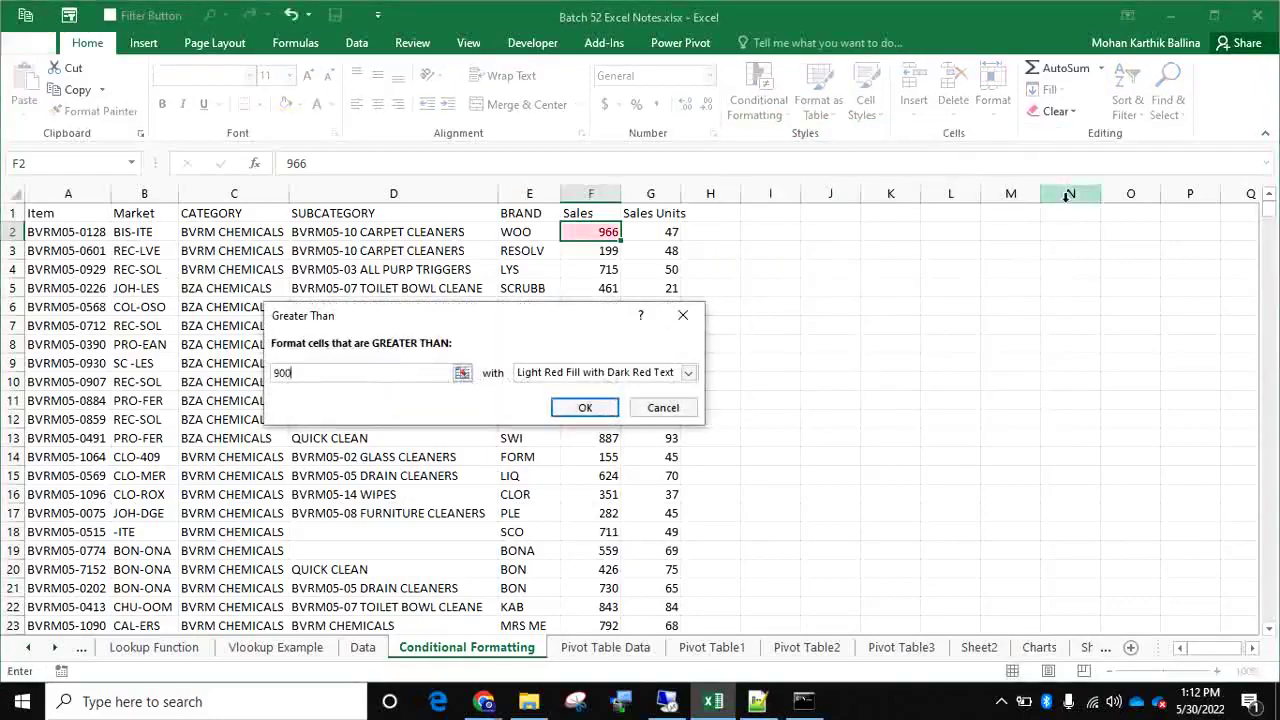
Try the preset formats for the rule: yellow fill, green fill, light red fill, red text and red border
click(623, 378)
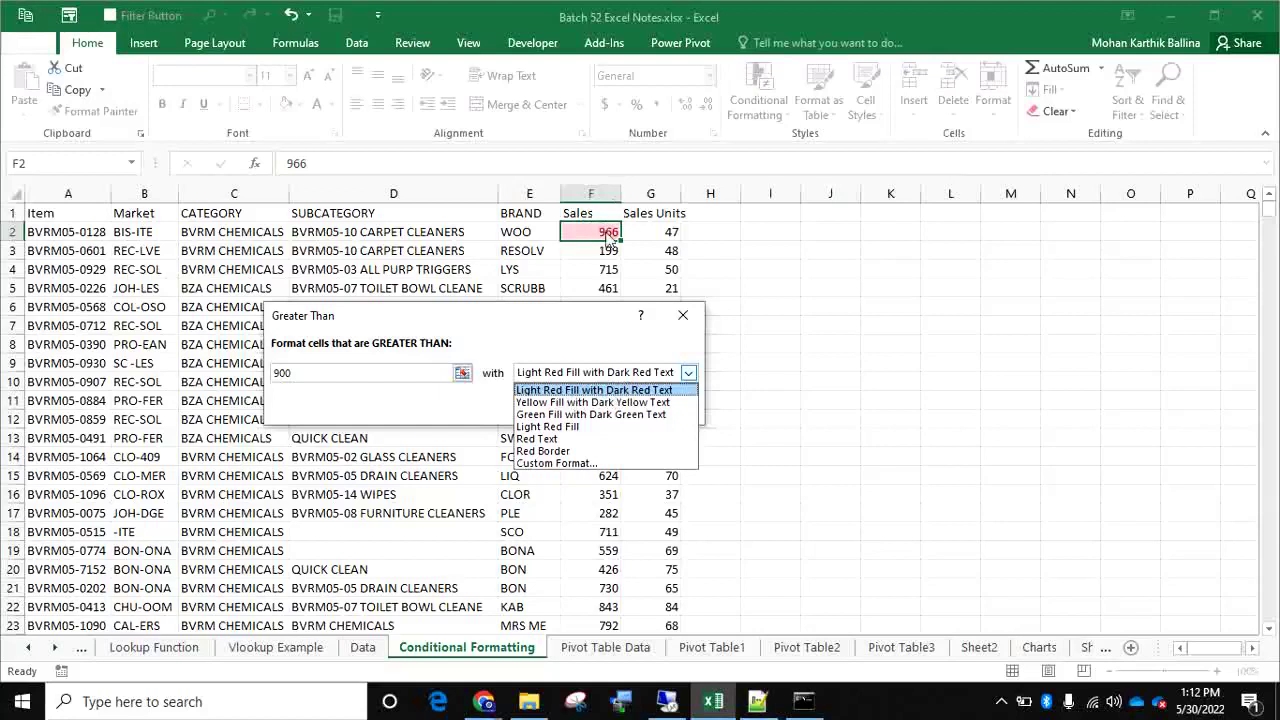
click(580, 402)
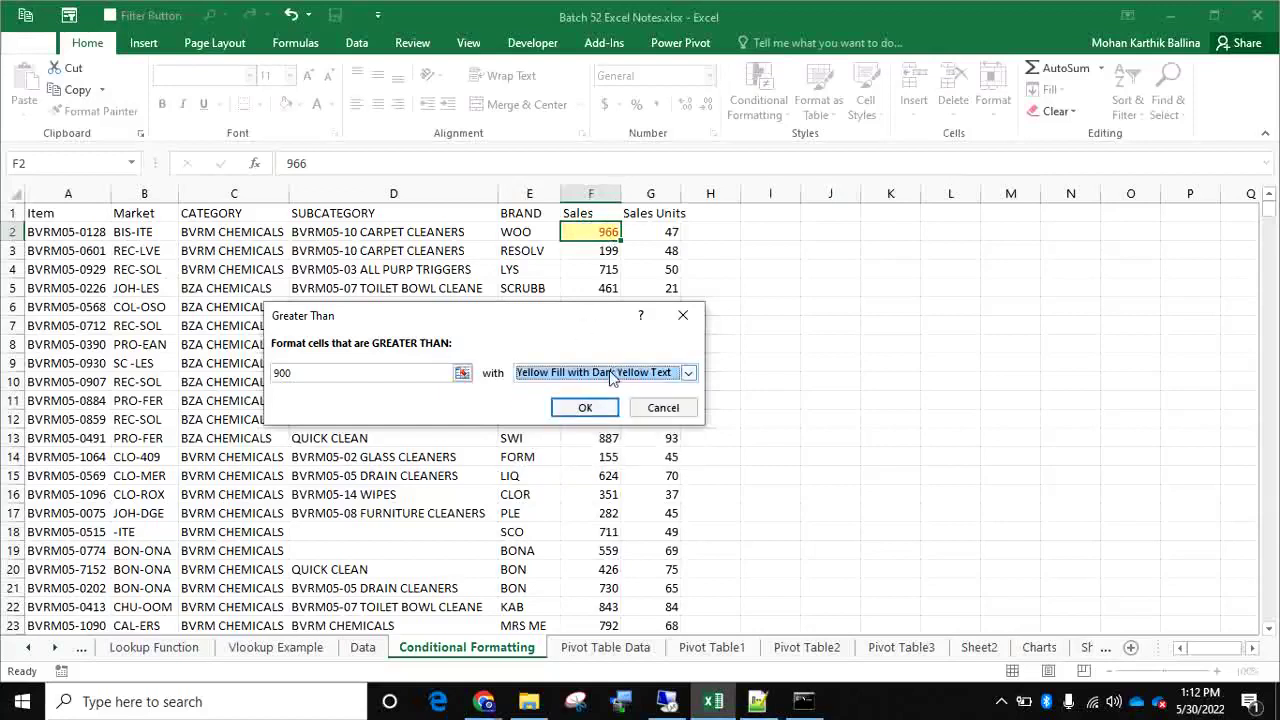
click(612, 373)
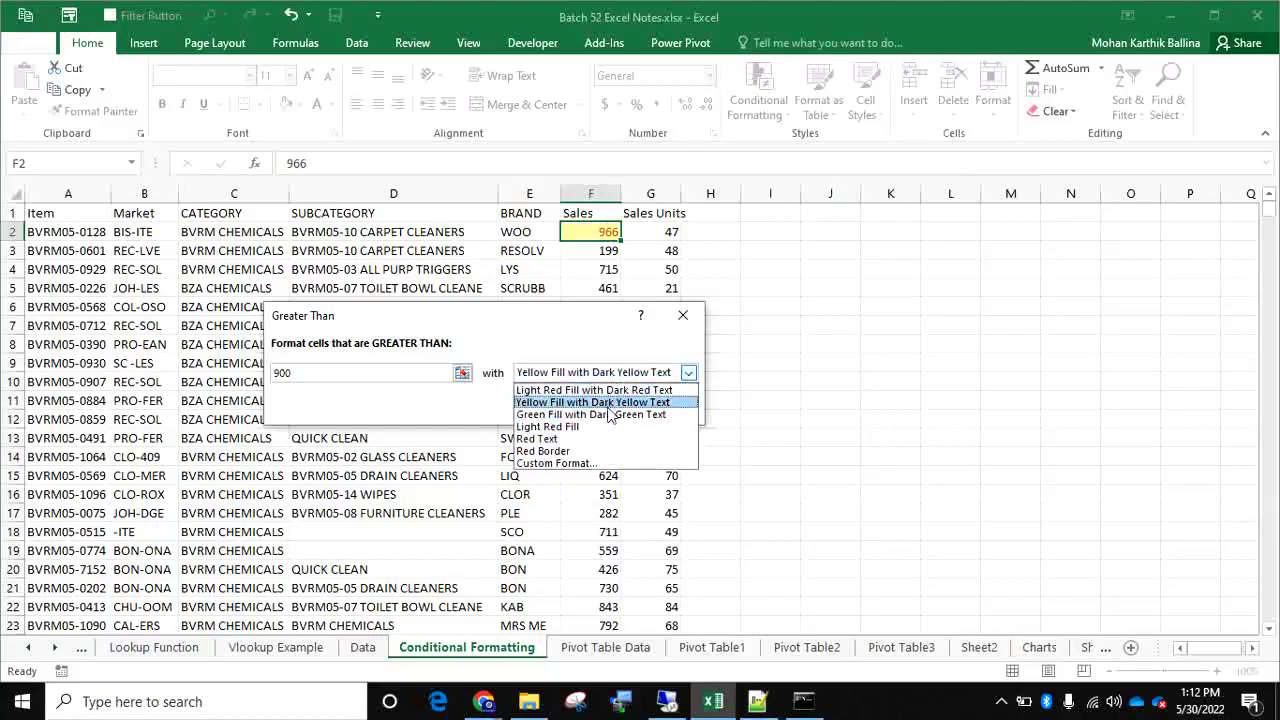
click(609, 415)
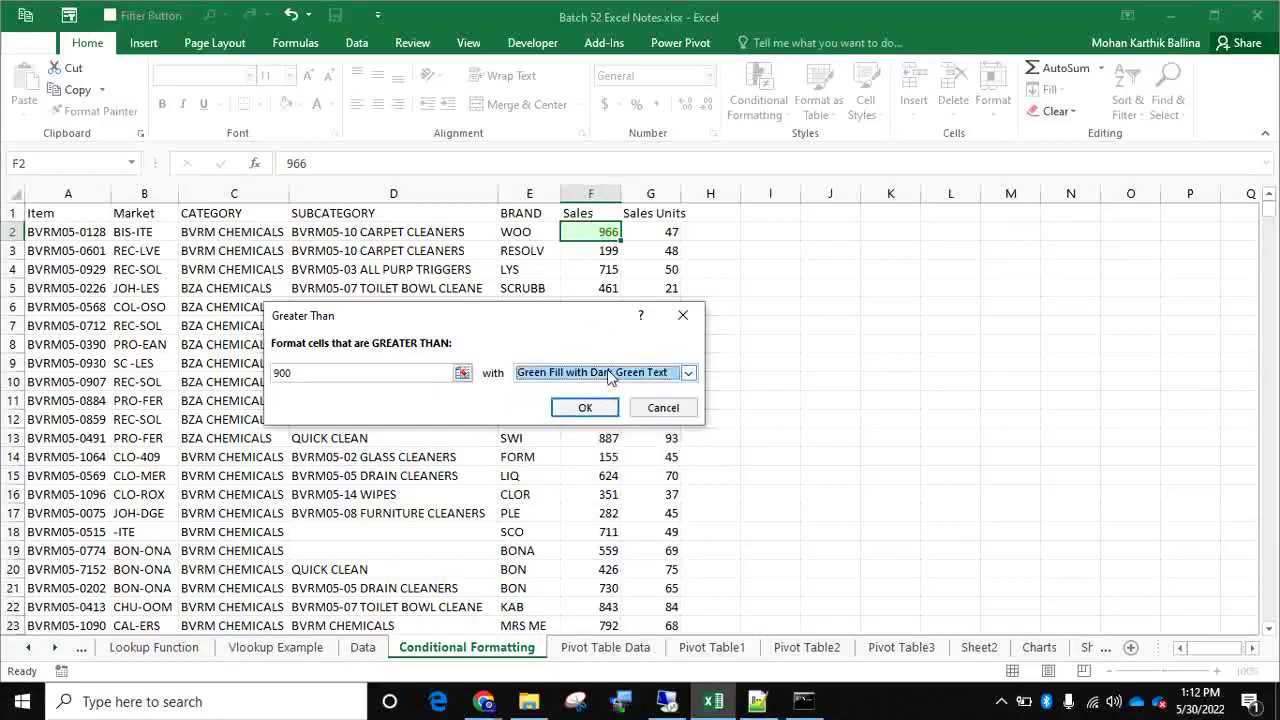
click(609, 373)
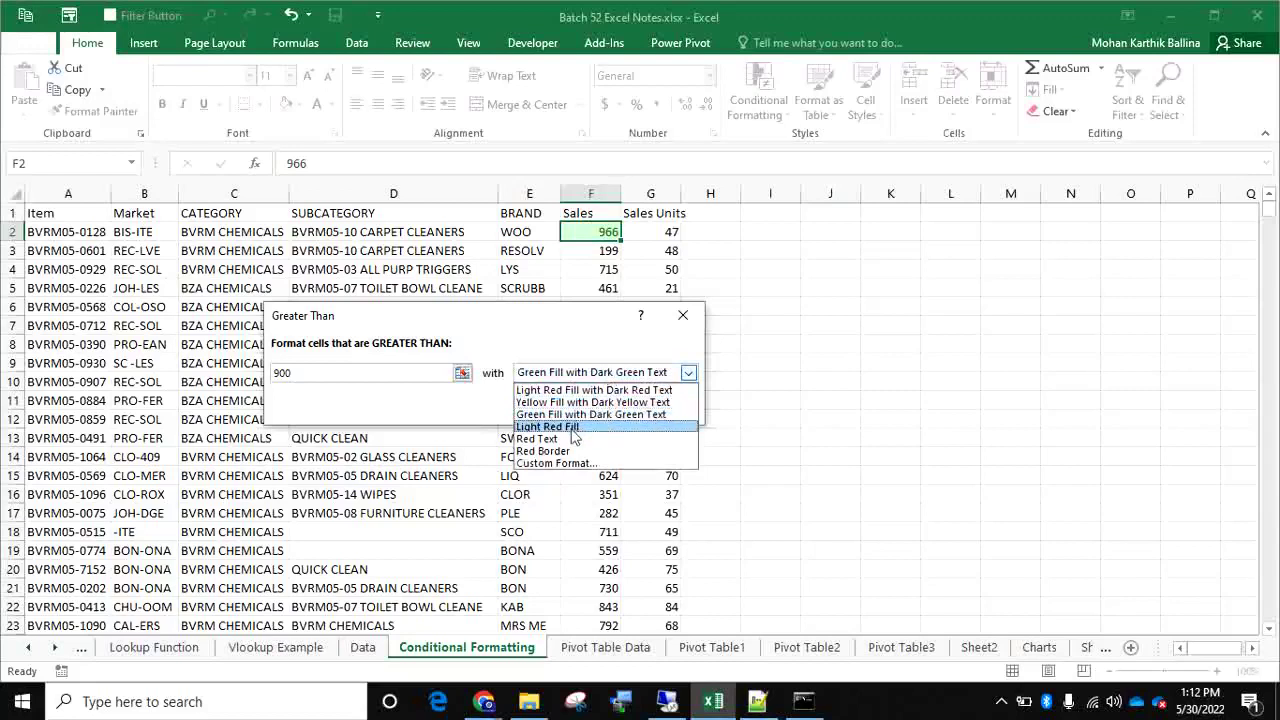
click(573, 430)
click(607, 376)
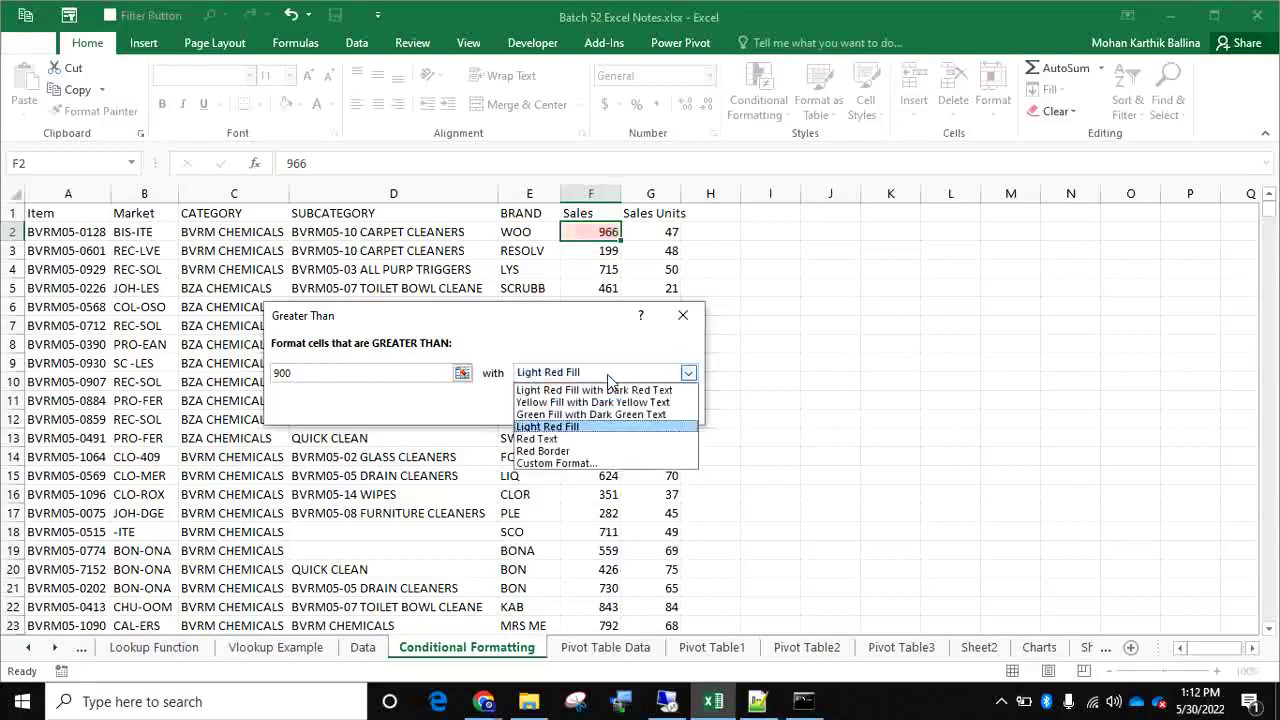
click(575, 439)
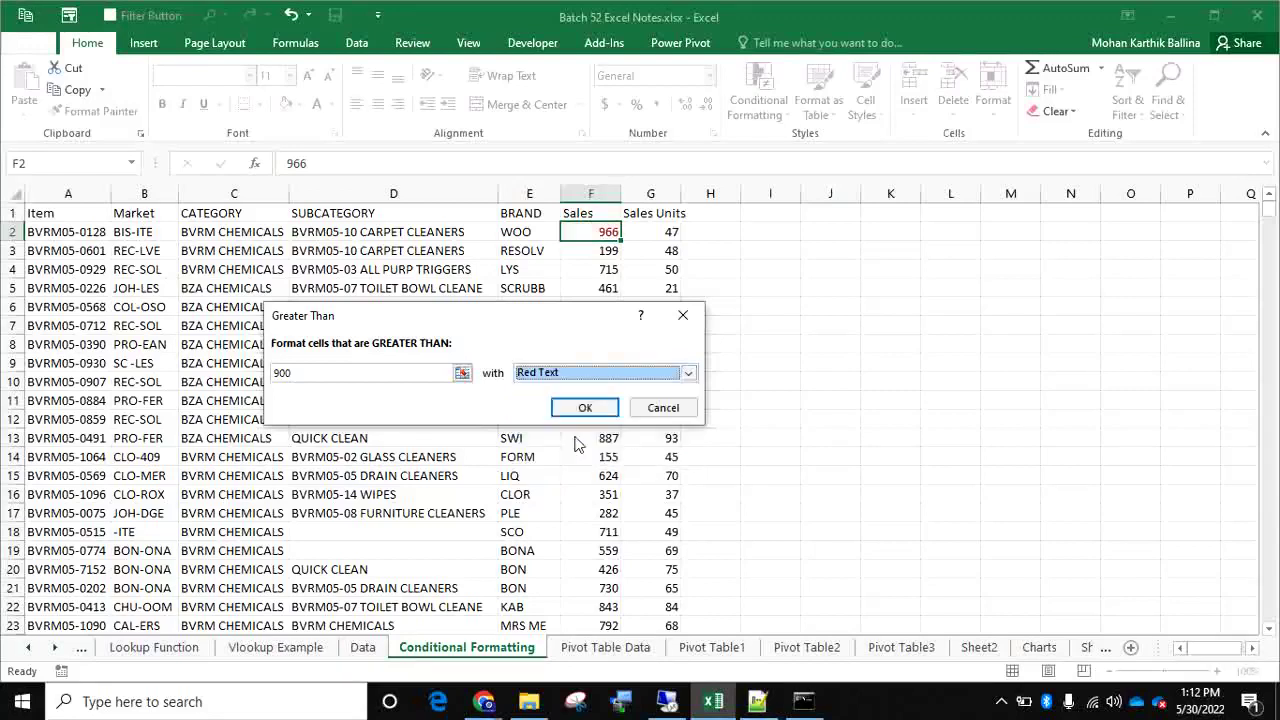
click(600, 376)
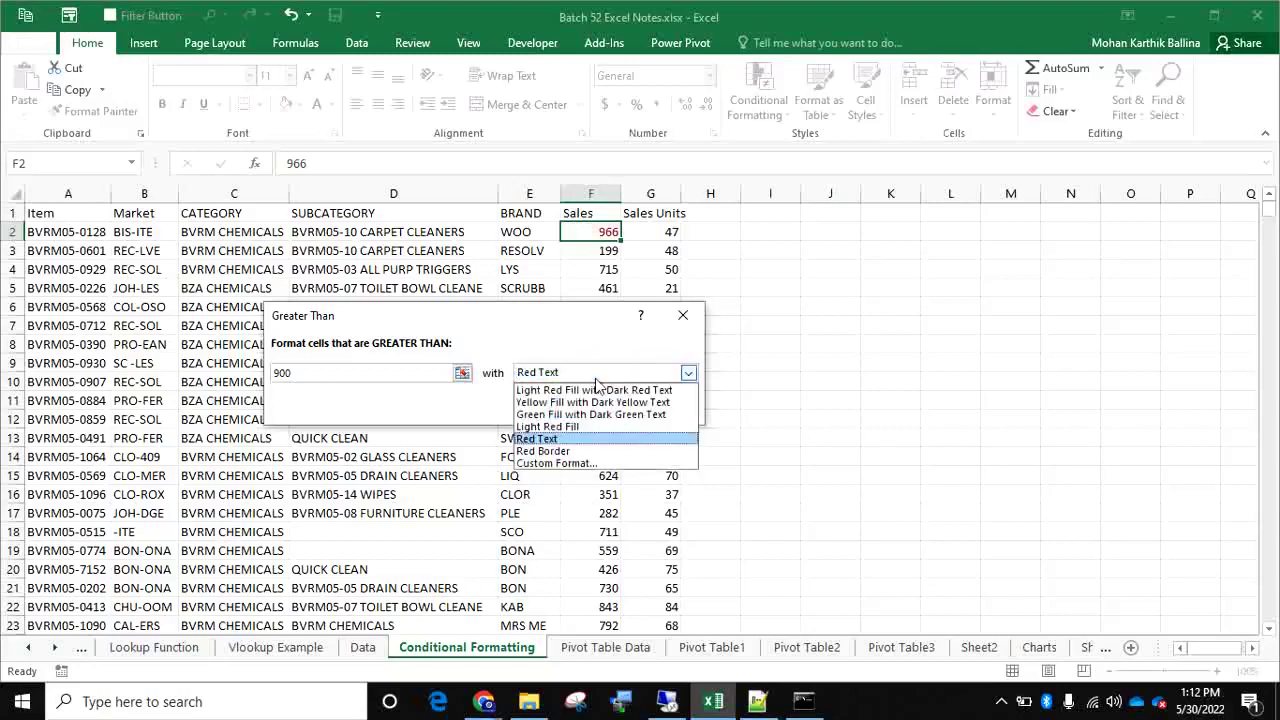
click(577, 453)
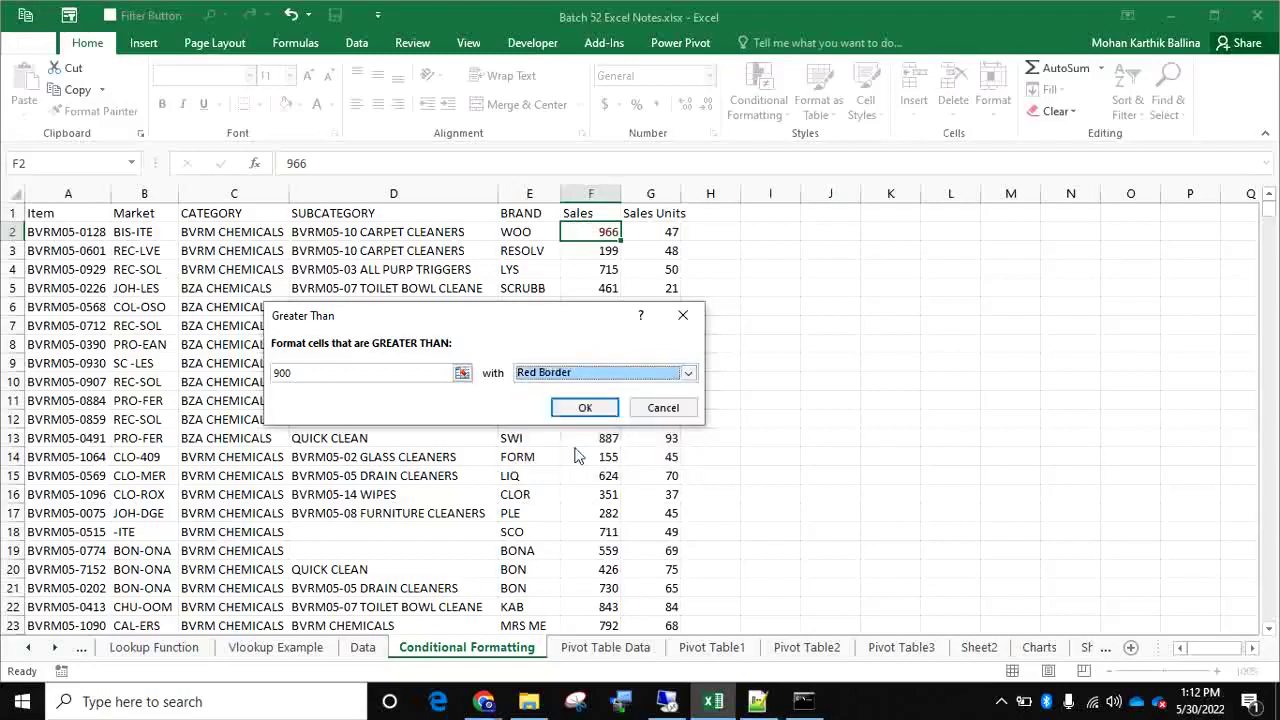
Give the Greater Than rule a custom format with a bright yellow background fill
click(625, 376)
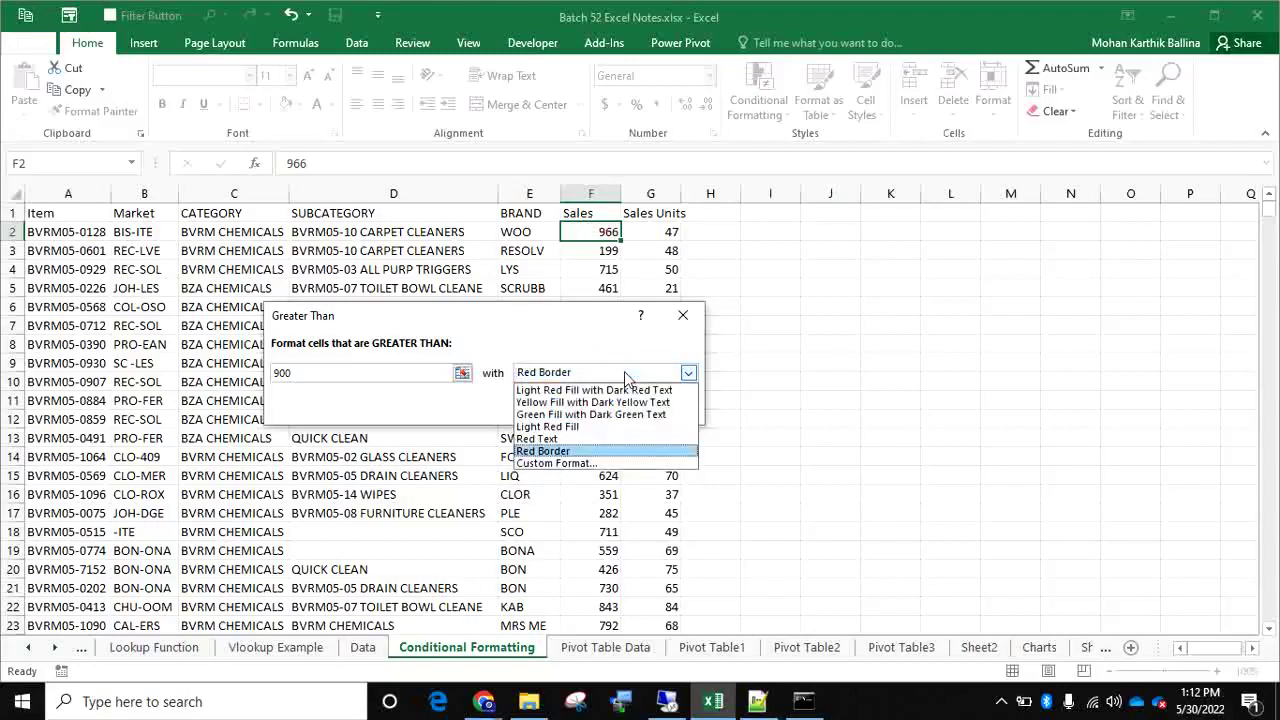
click(592, 464)
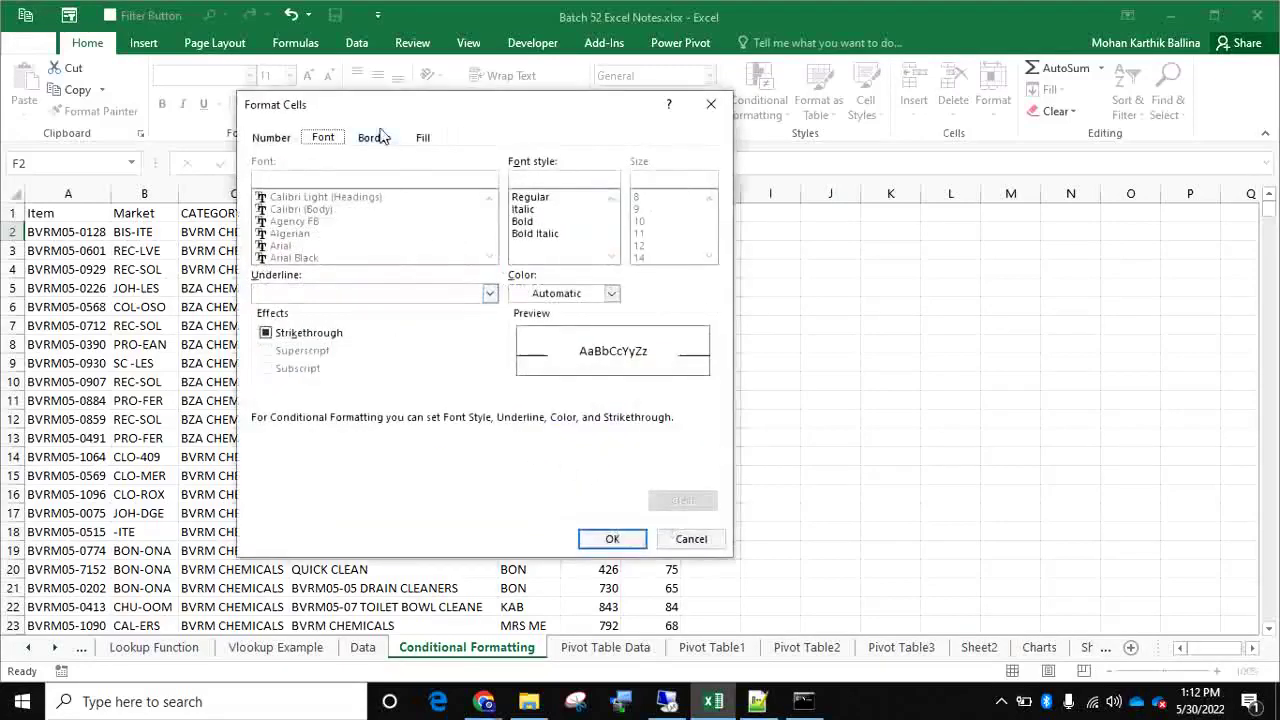
click(425, 138)
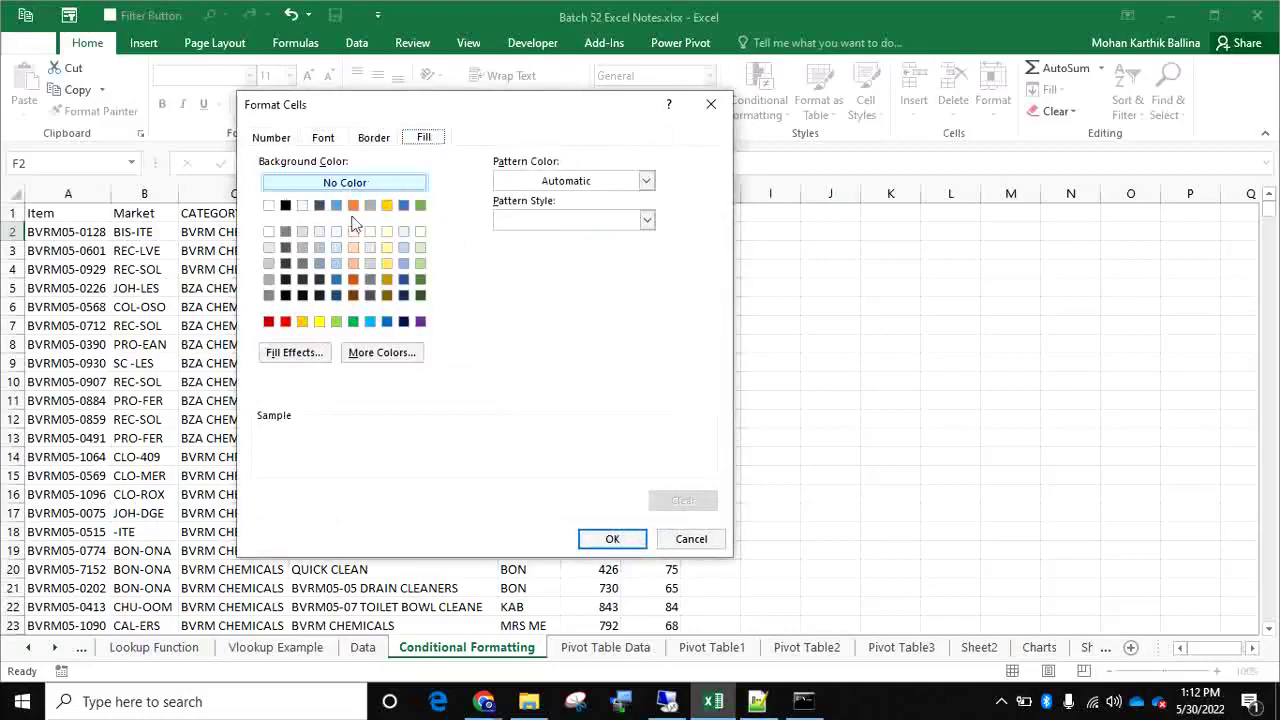
click(319, 322)
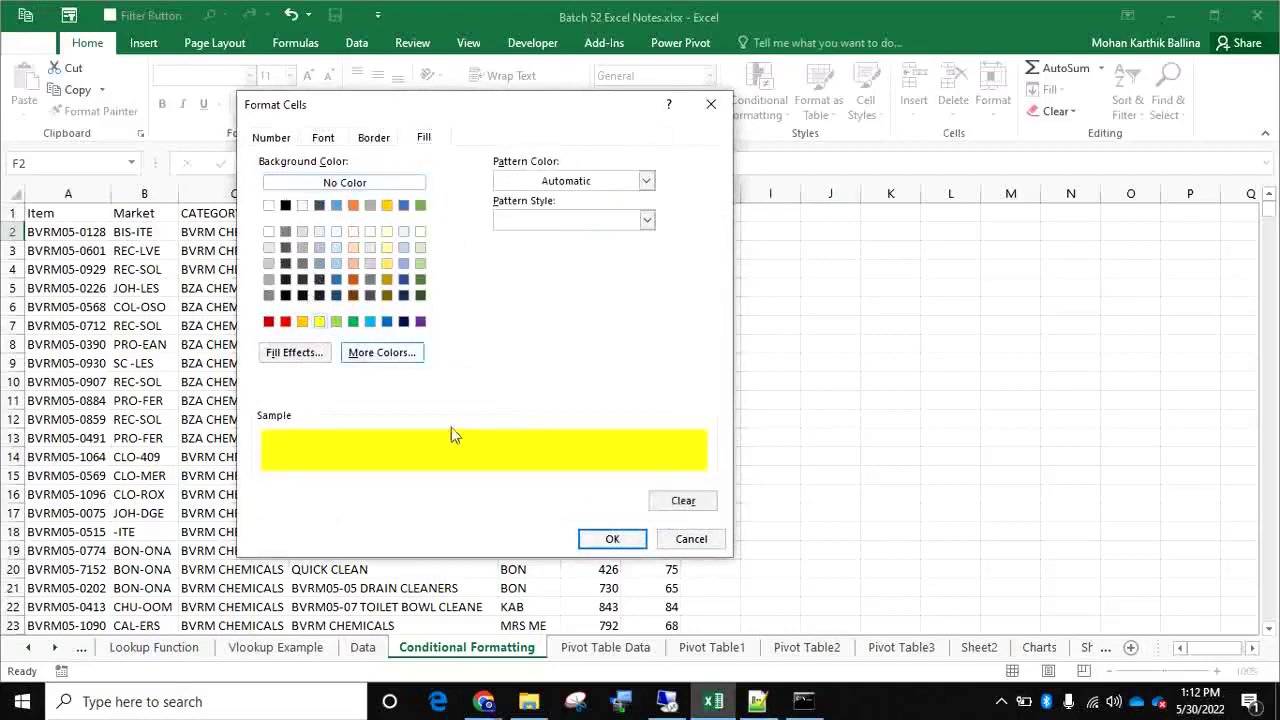
click(607, 538)
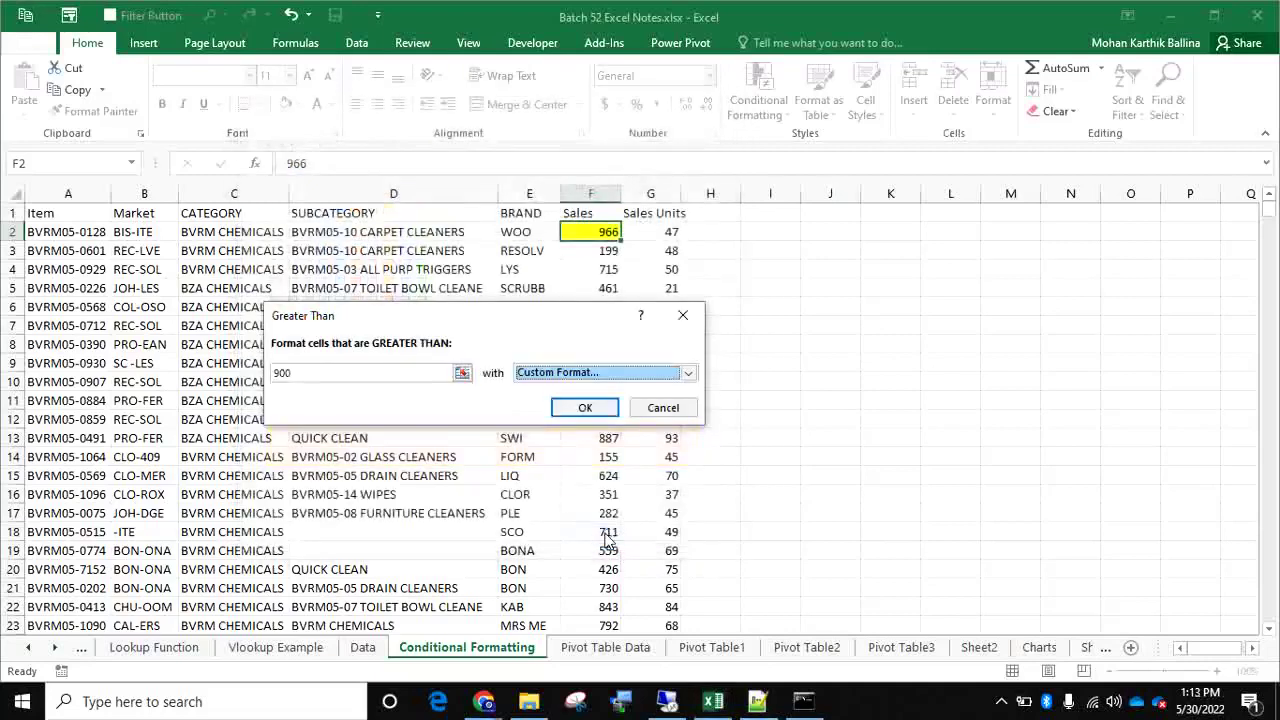
Apply the Greater Than rule and test it by entering 899, 900 and 901 in turn in Sales cell F2
click(585, 407)
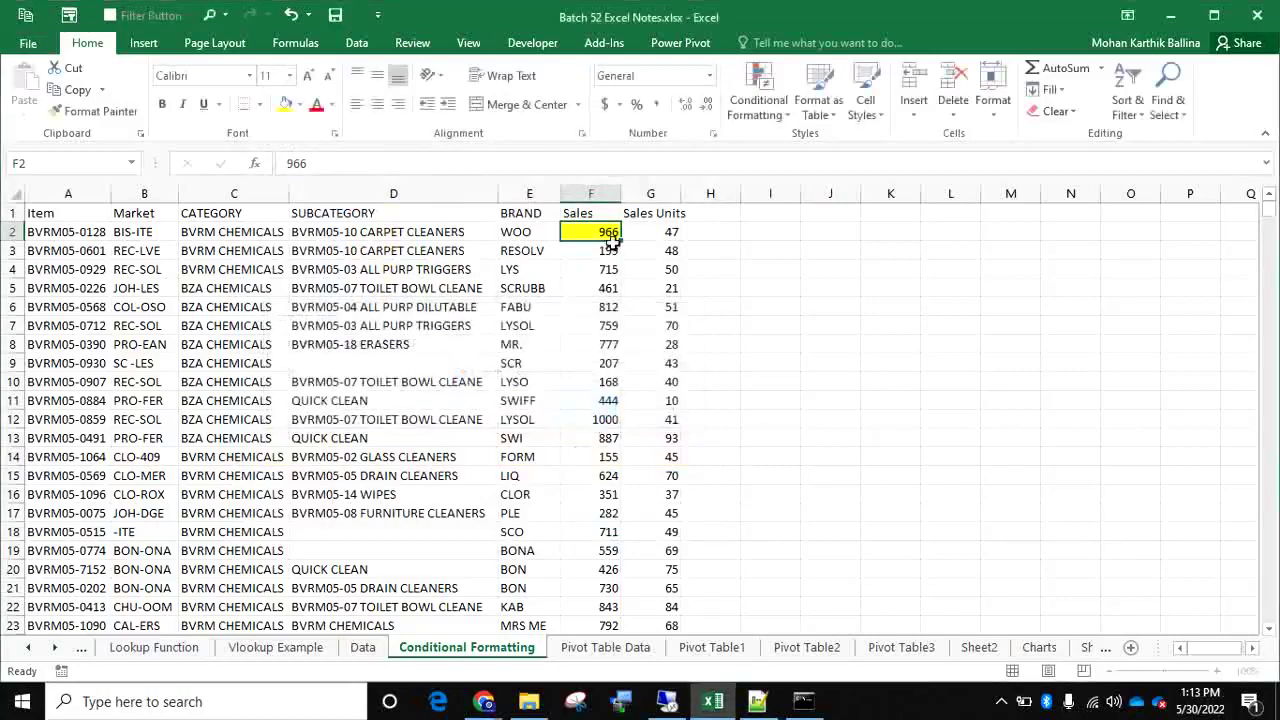
text(899)
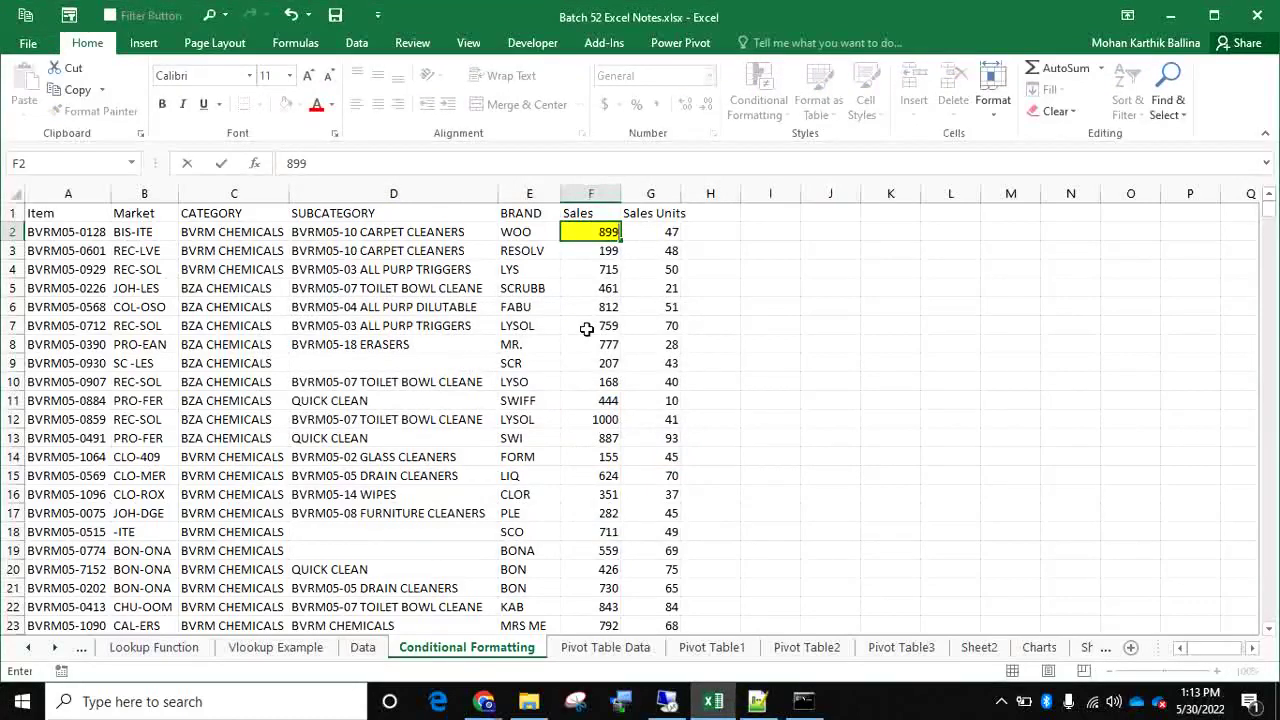
key(Return)
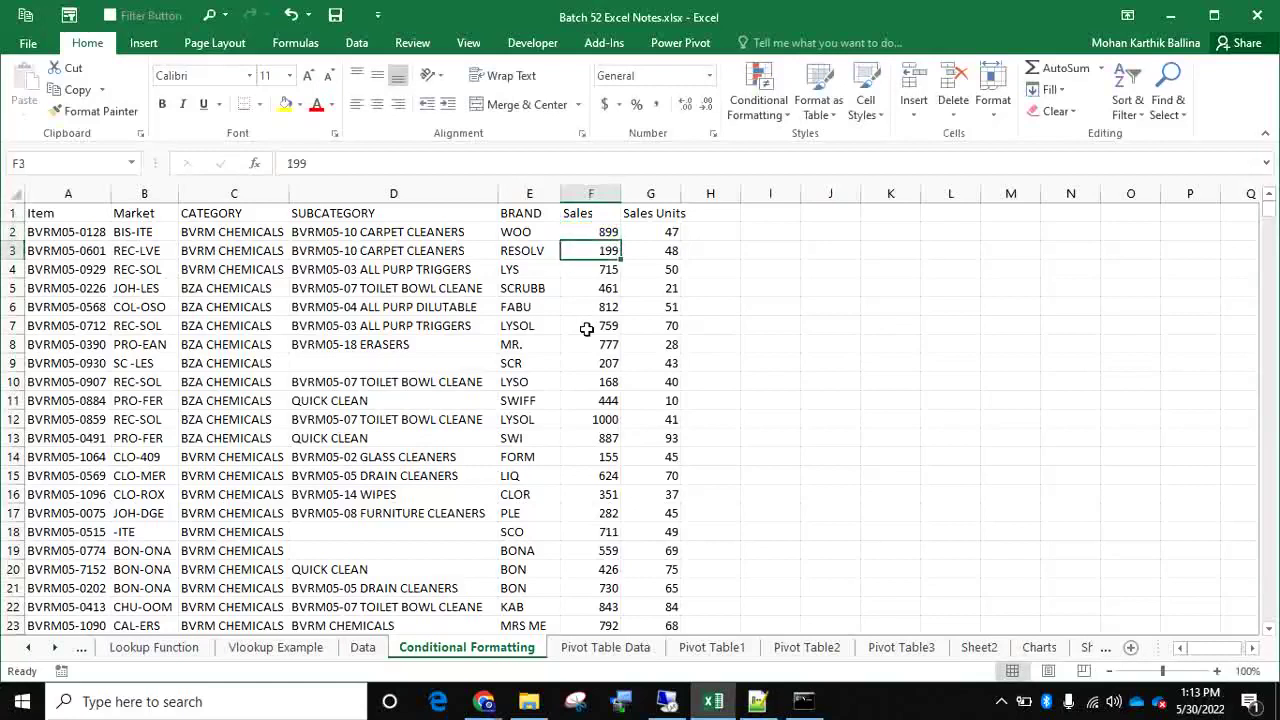
key(Up)
text(900)
key(Return)
key(Up)
text(901)
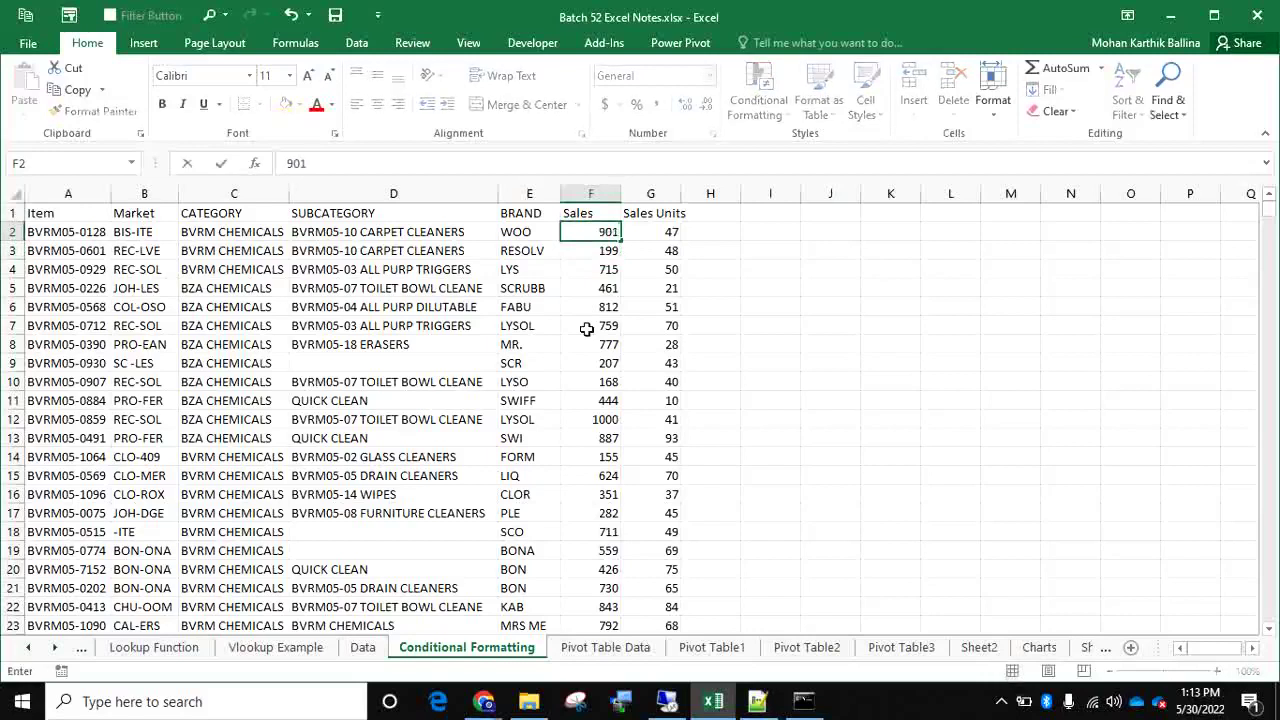
key(Return)
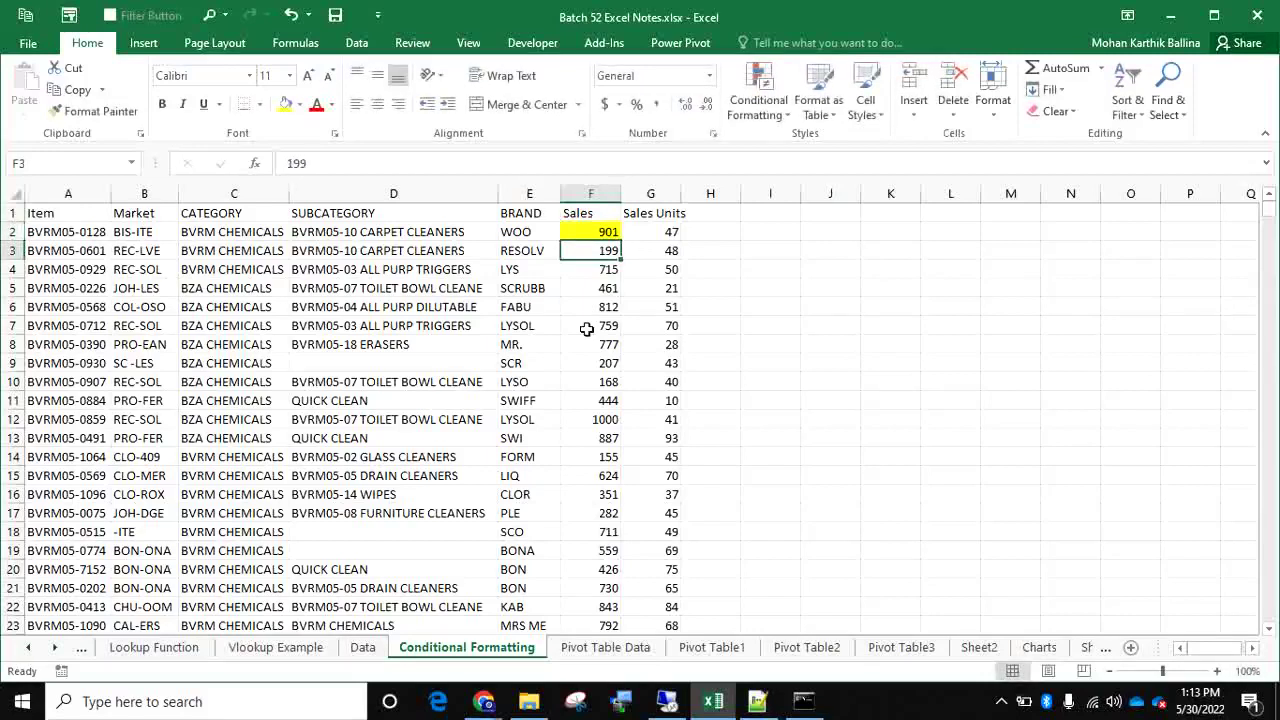
Clear the conditional formatting rules from Sales cell F2 only
click(594, 233)
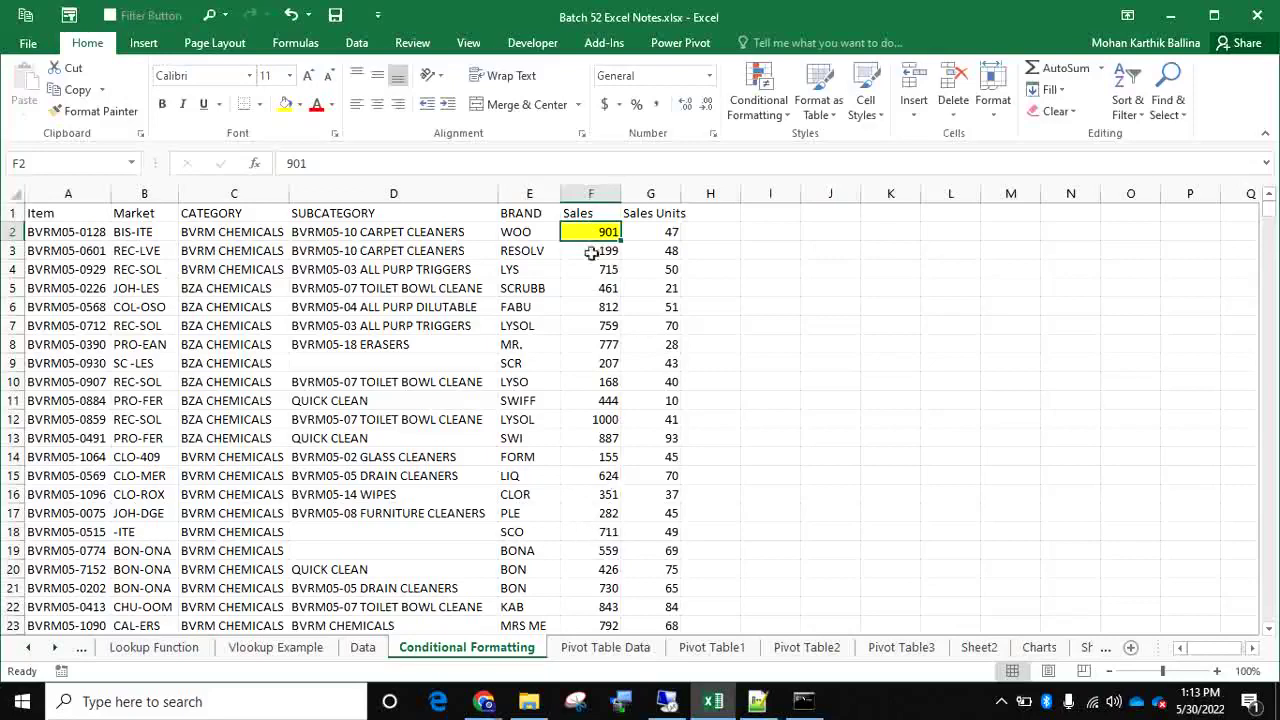
click(766, 122)
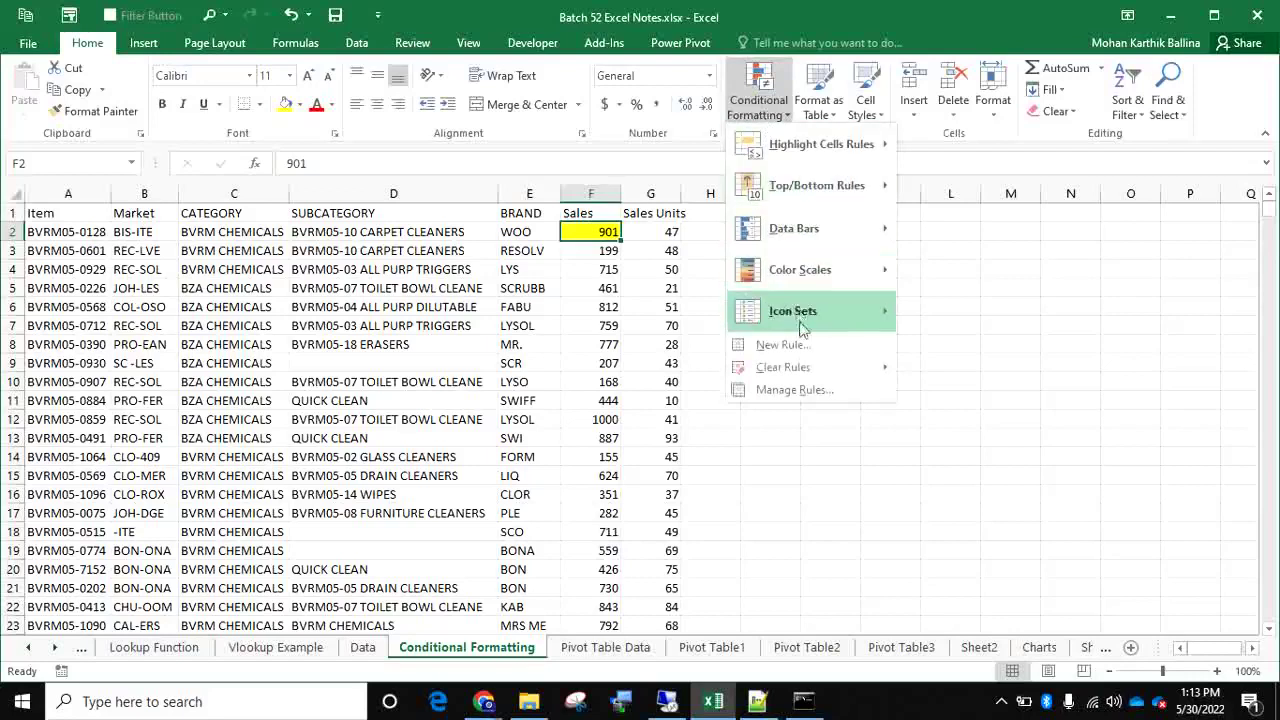
mouse_move(811, 368)
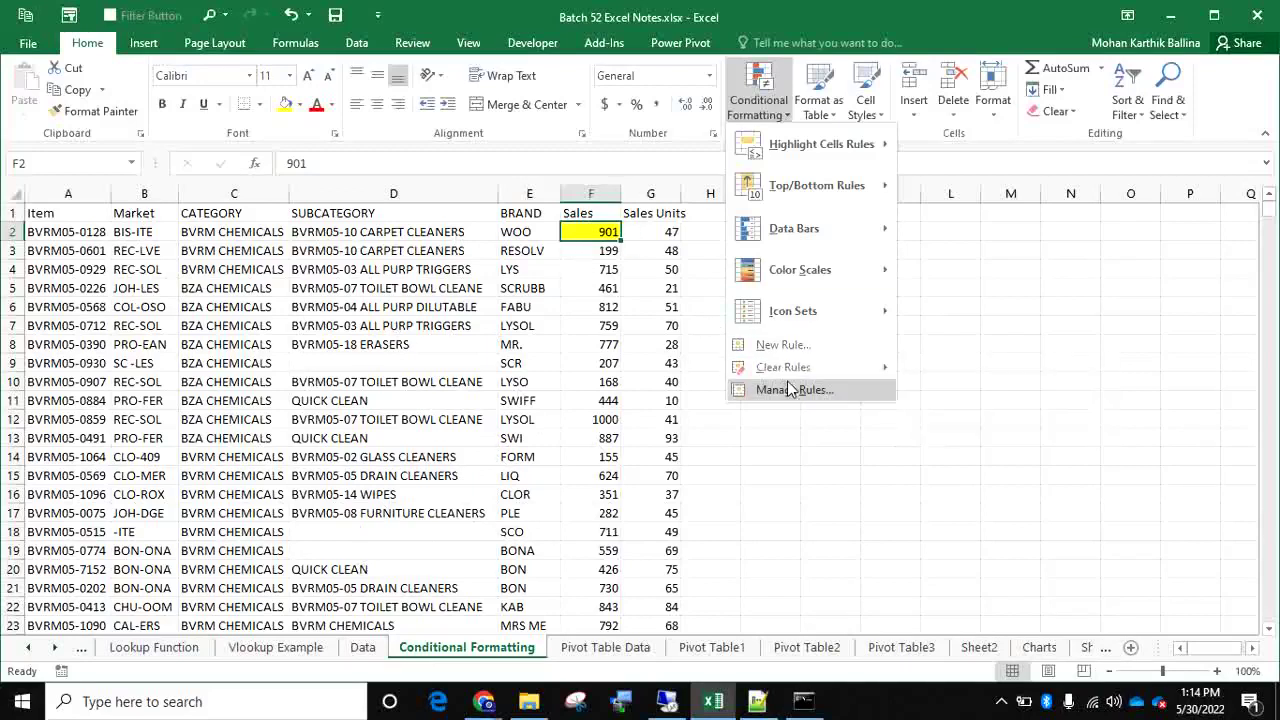
mouse_move(876, 376)
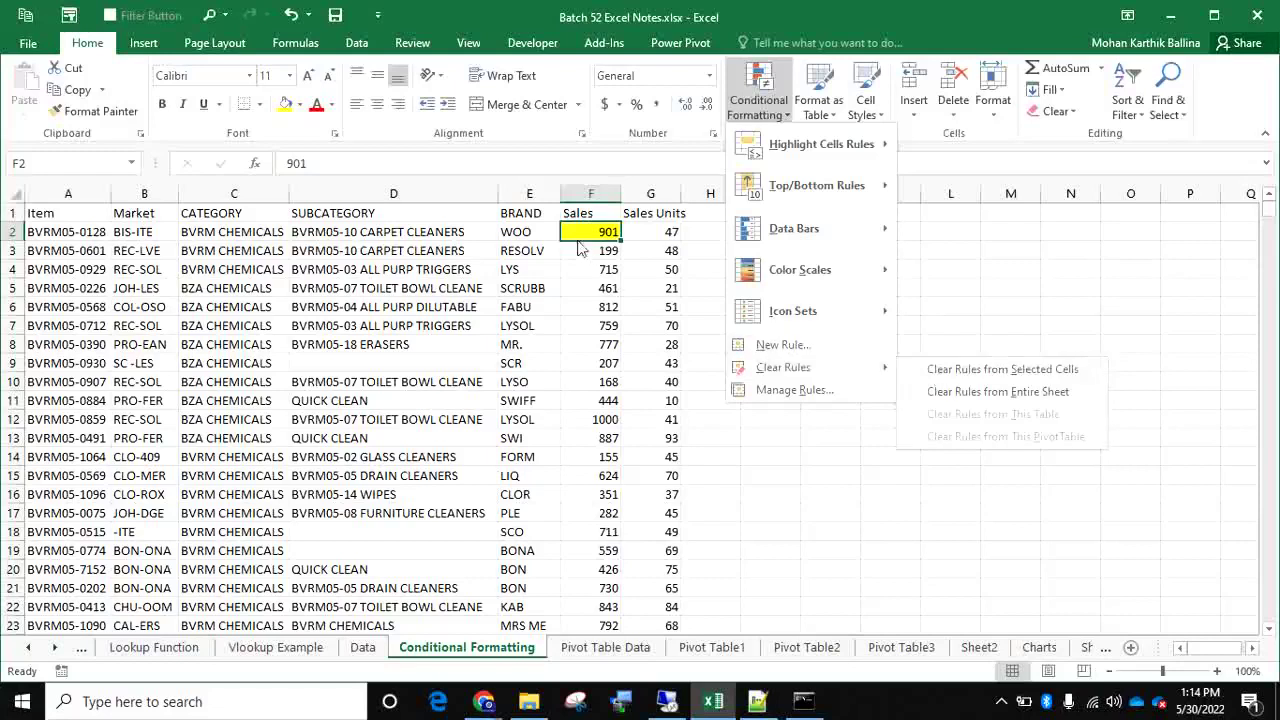
click(935, 372)
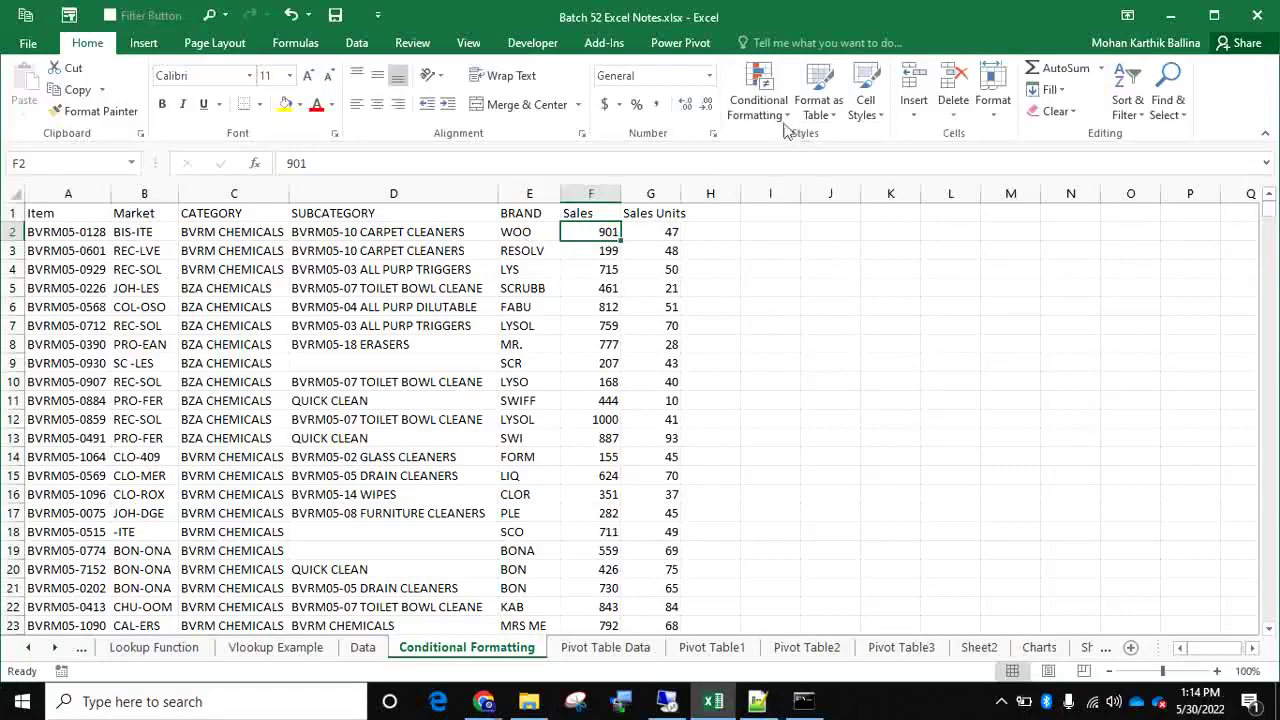
Start a new Greater Than highlight rule on Sales cell F2 with a threshold of 900
click(758, 105)
mouse_move(845, 150)
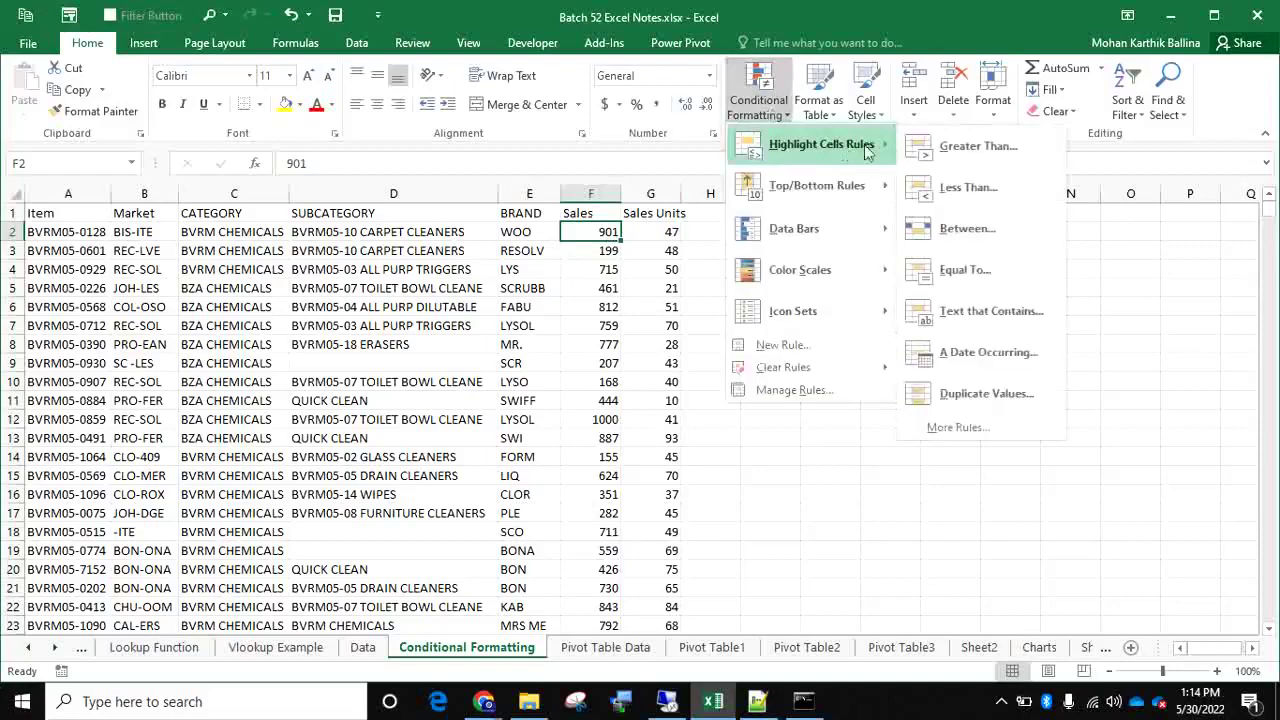
click(966, 144)
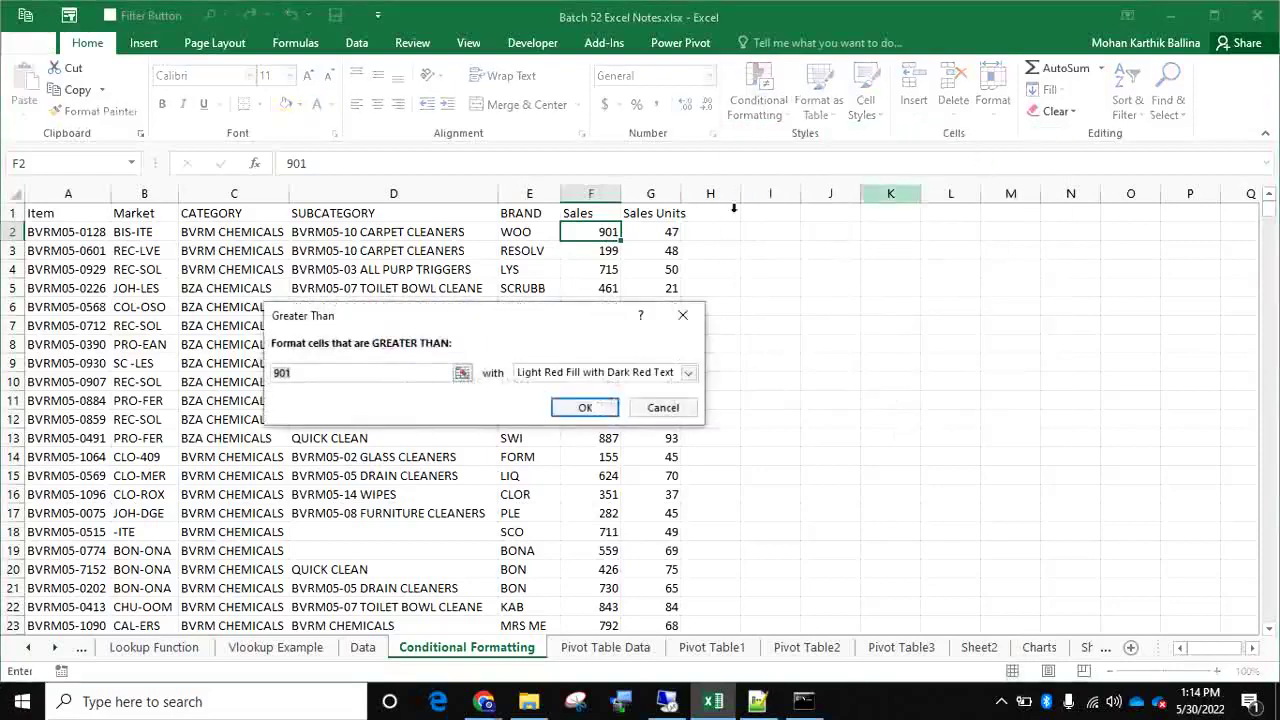
key(Right)
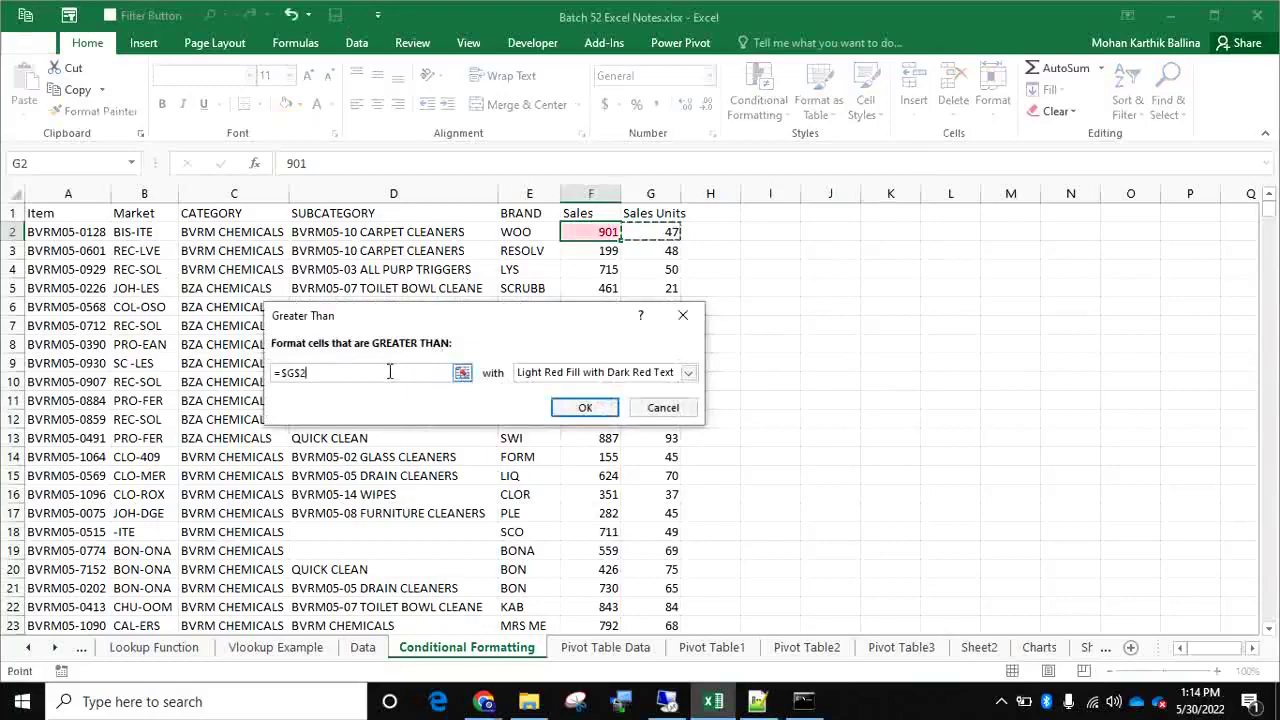
key(BackSpace)
text(0)
key(BackSpace)
key(BackSpace)
key(BackSpace)
key(BackSpace)
key(BackSpace)
text(900)
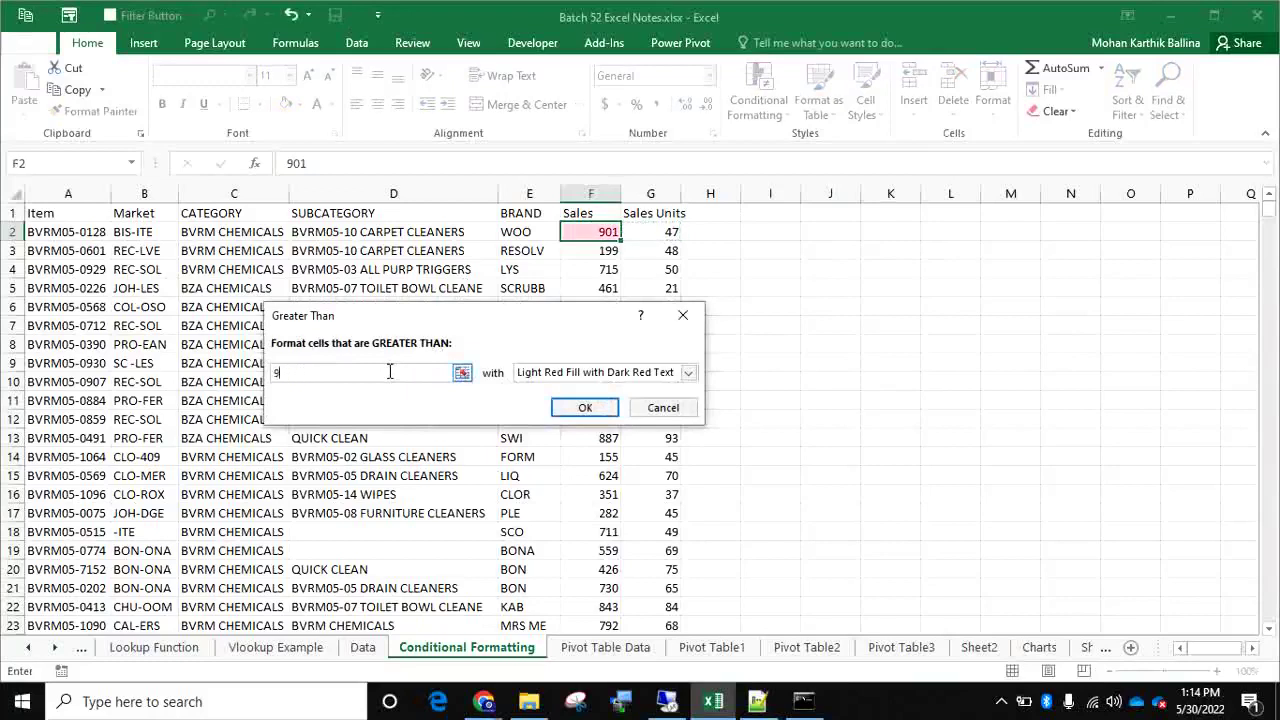
Give the new Greater Than rule a custom bright yellow background fill and apply it to F2
click(566, 374)
click(552, 464)
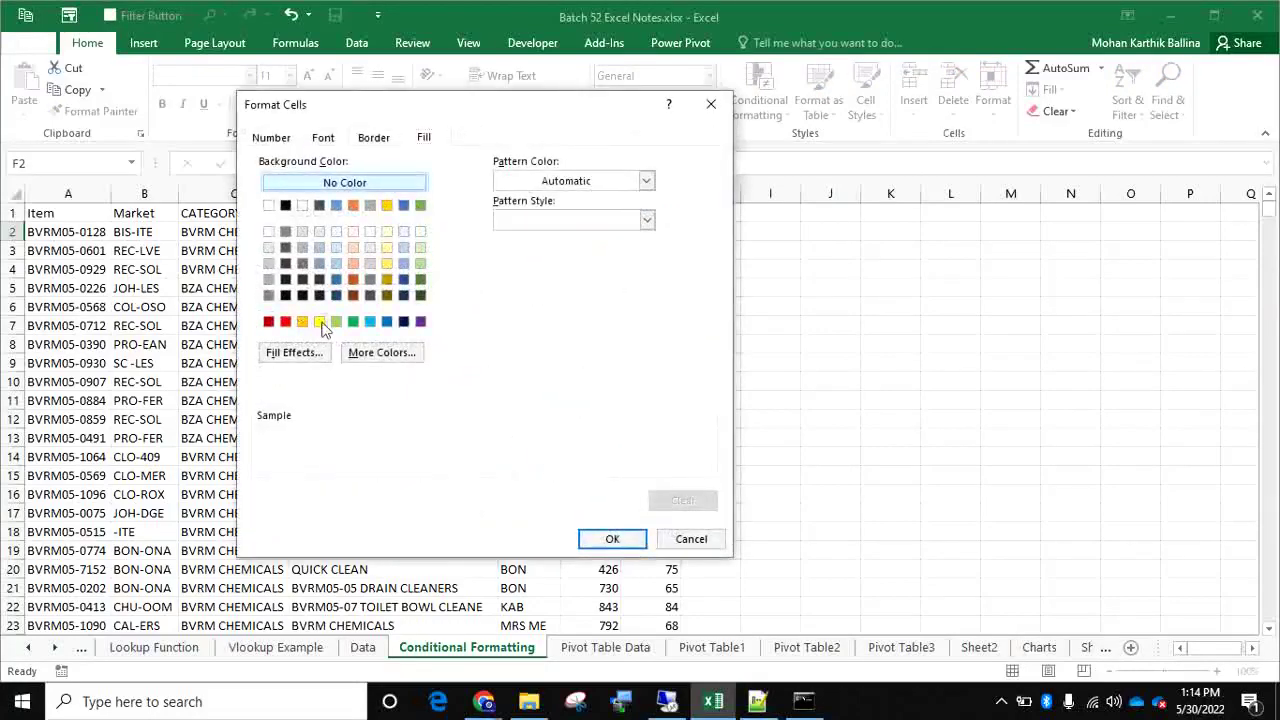
click(319, 321)
click(607, 539)
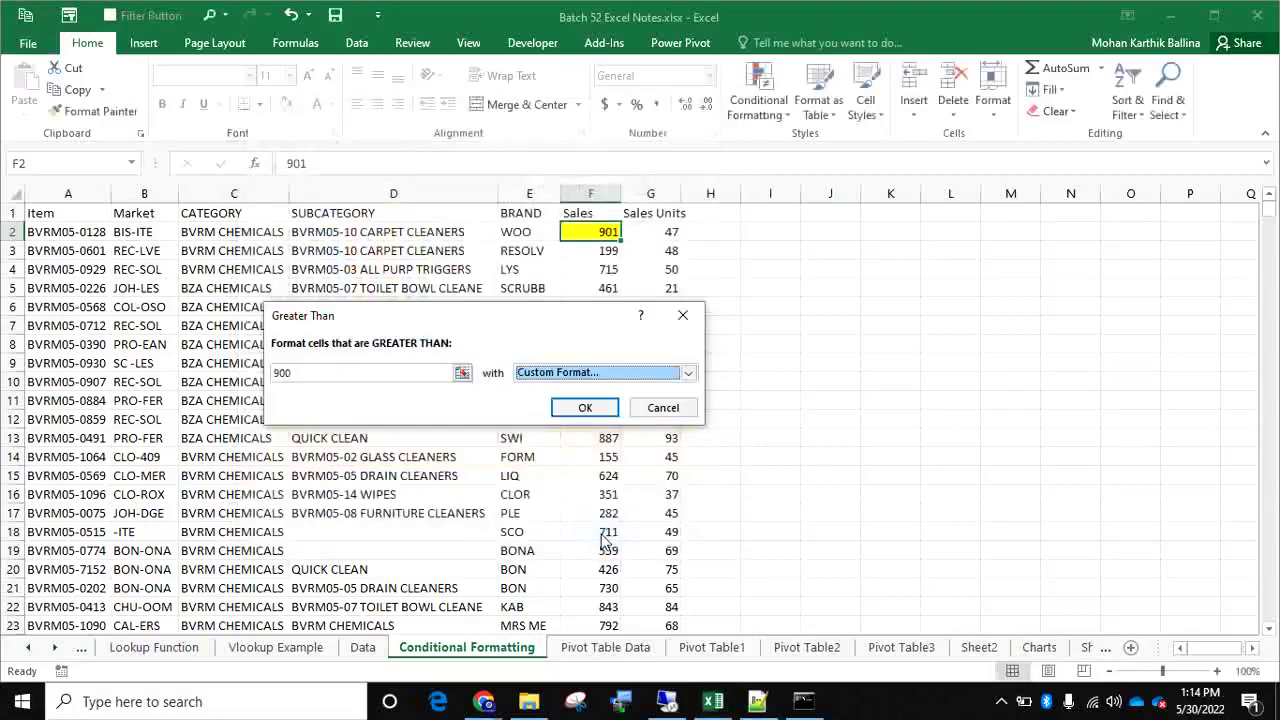
click(592, 406)
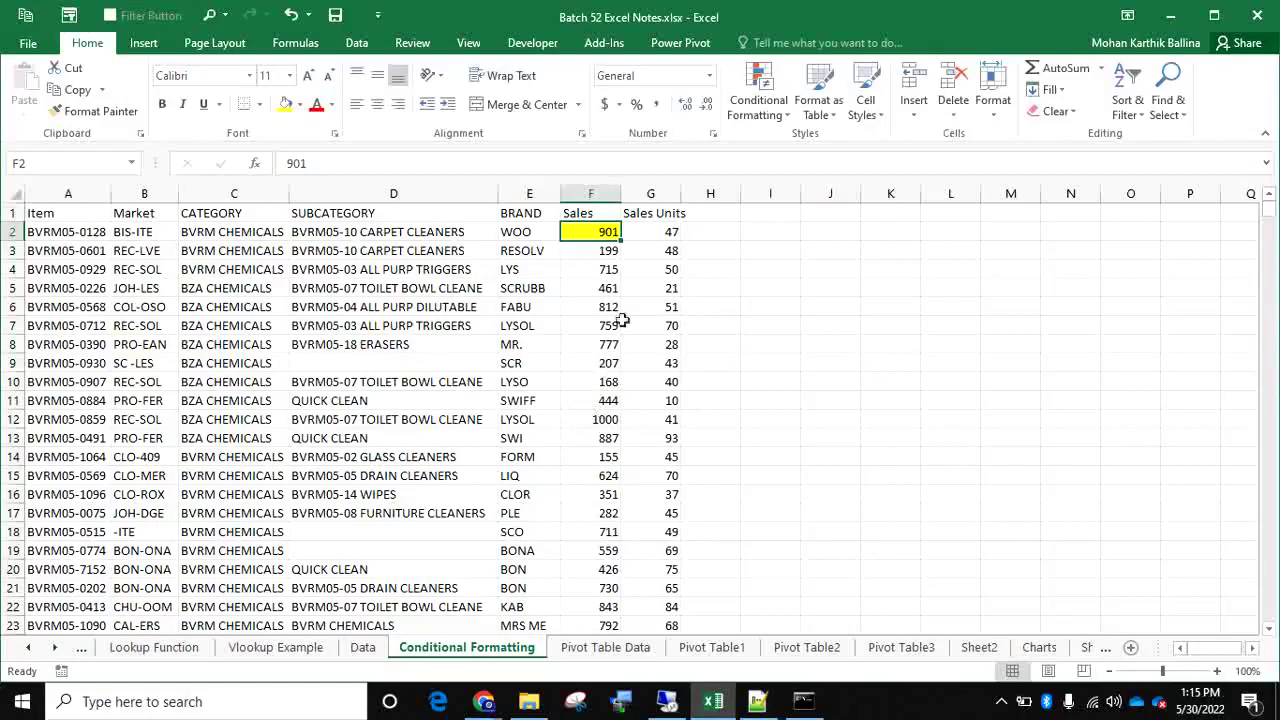
Edit F2's existing rule through the Conditional Formatting Rules Manager, changing its comparison to greater than or equal to
click(753, 112)
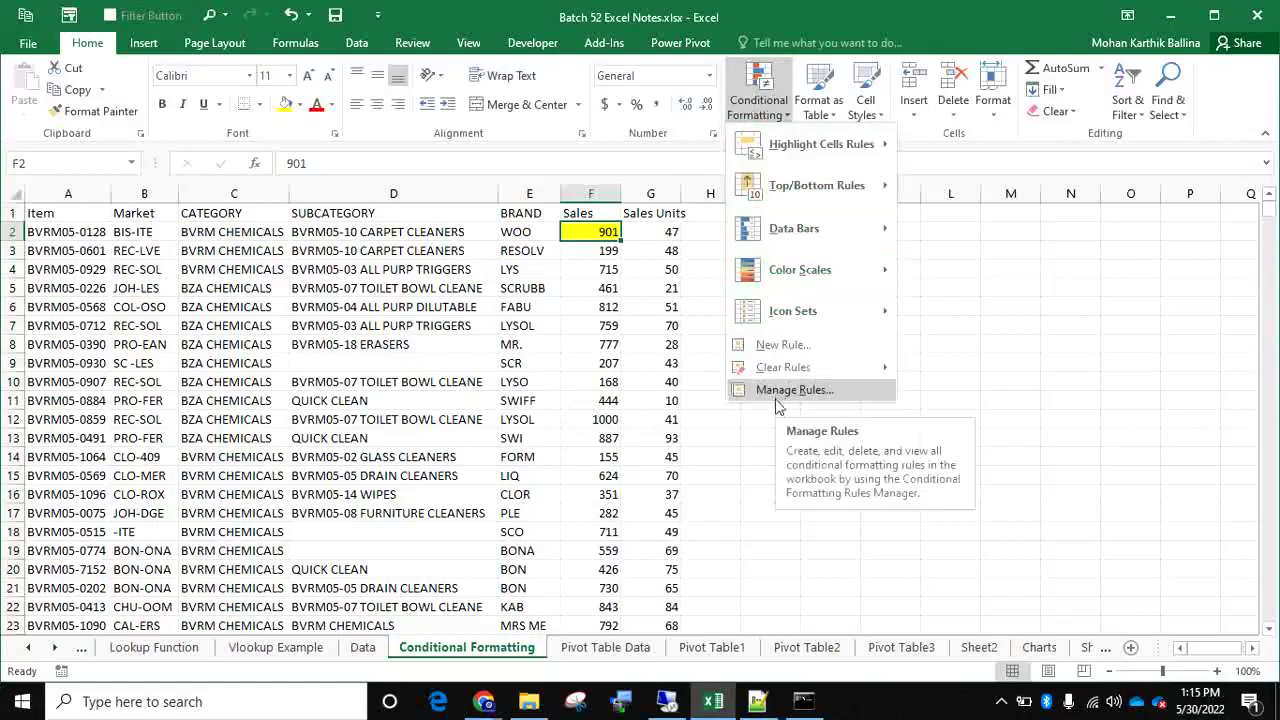
mouse_move(780, 376)
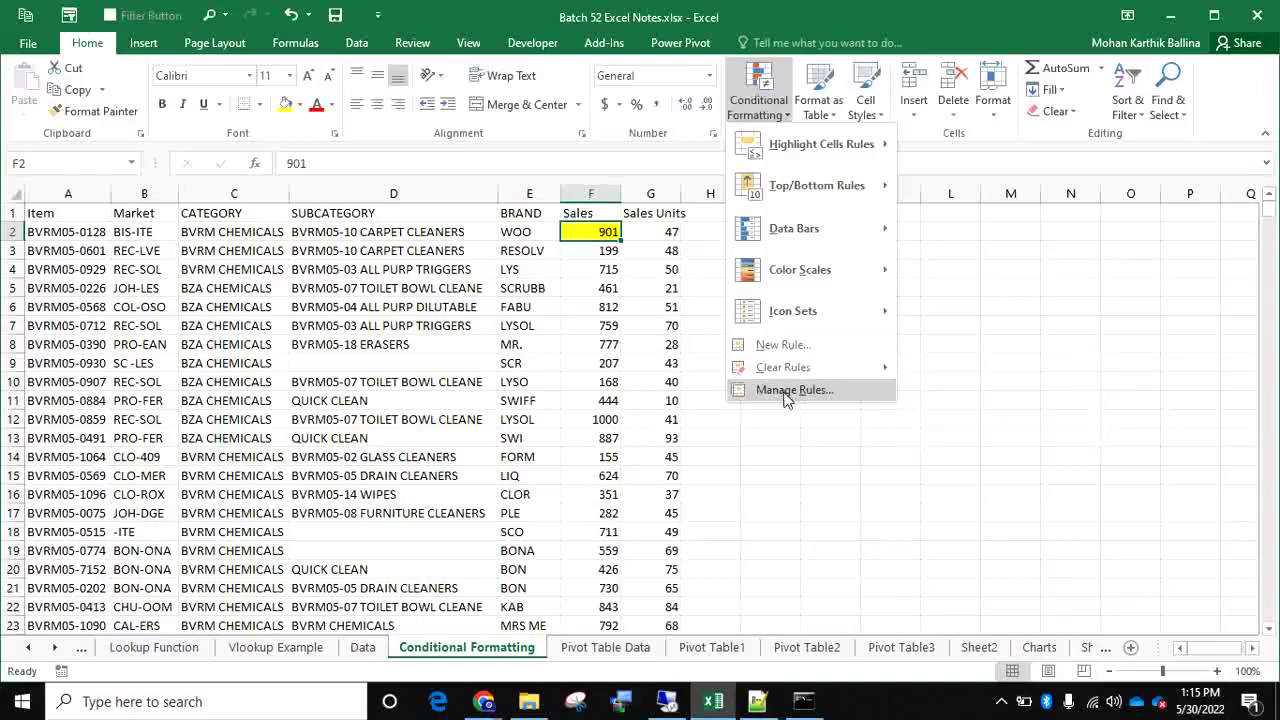
click(785, 392)
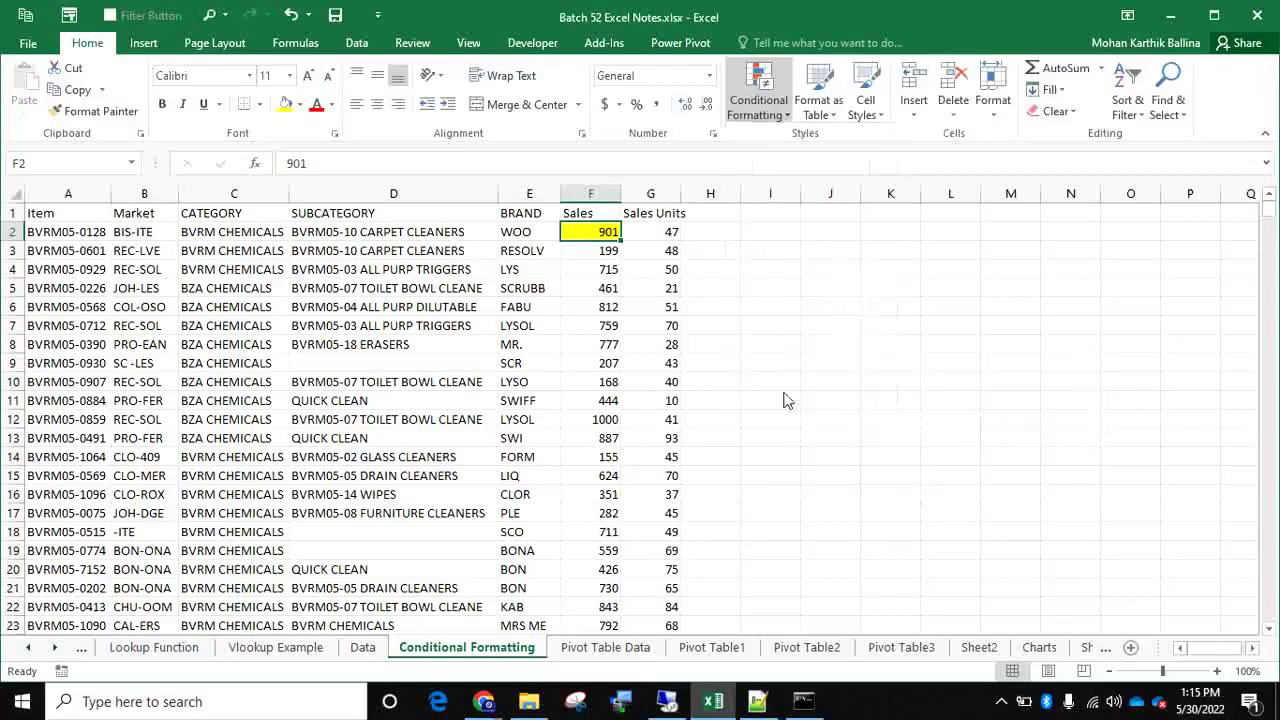
drag(566, 249, 622, 334)
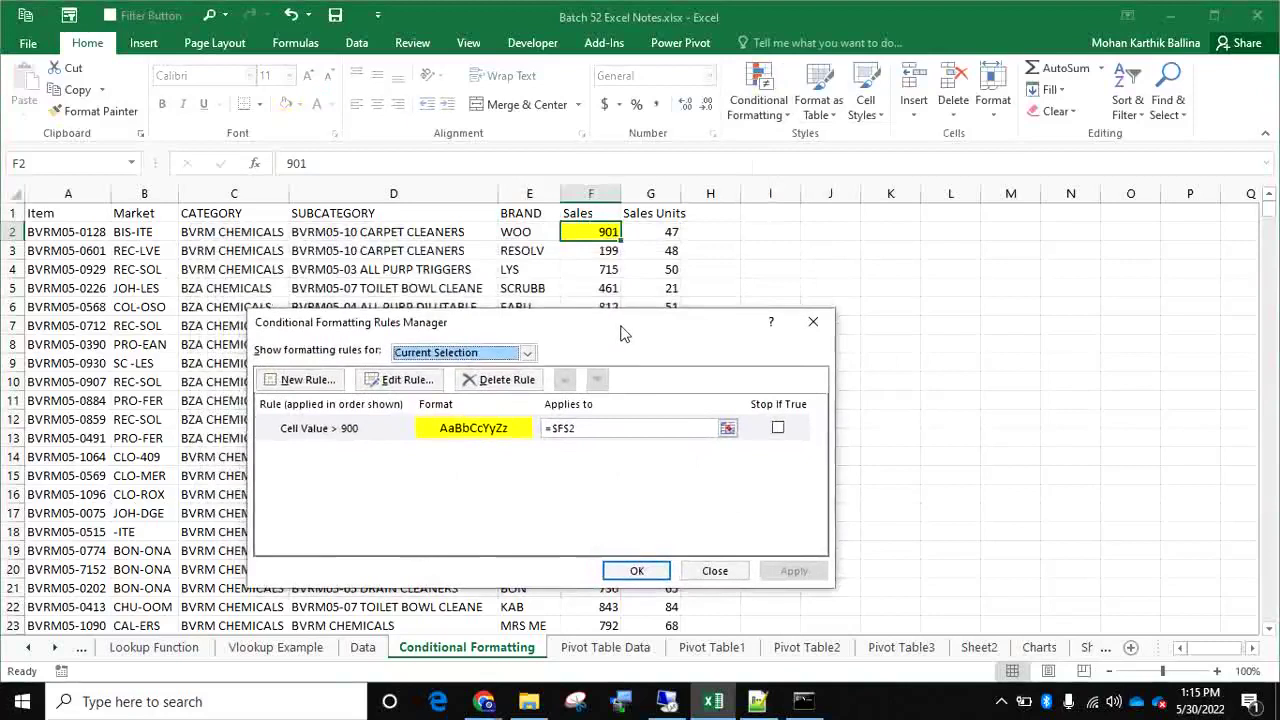
click(340, 440)
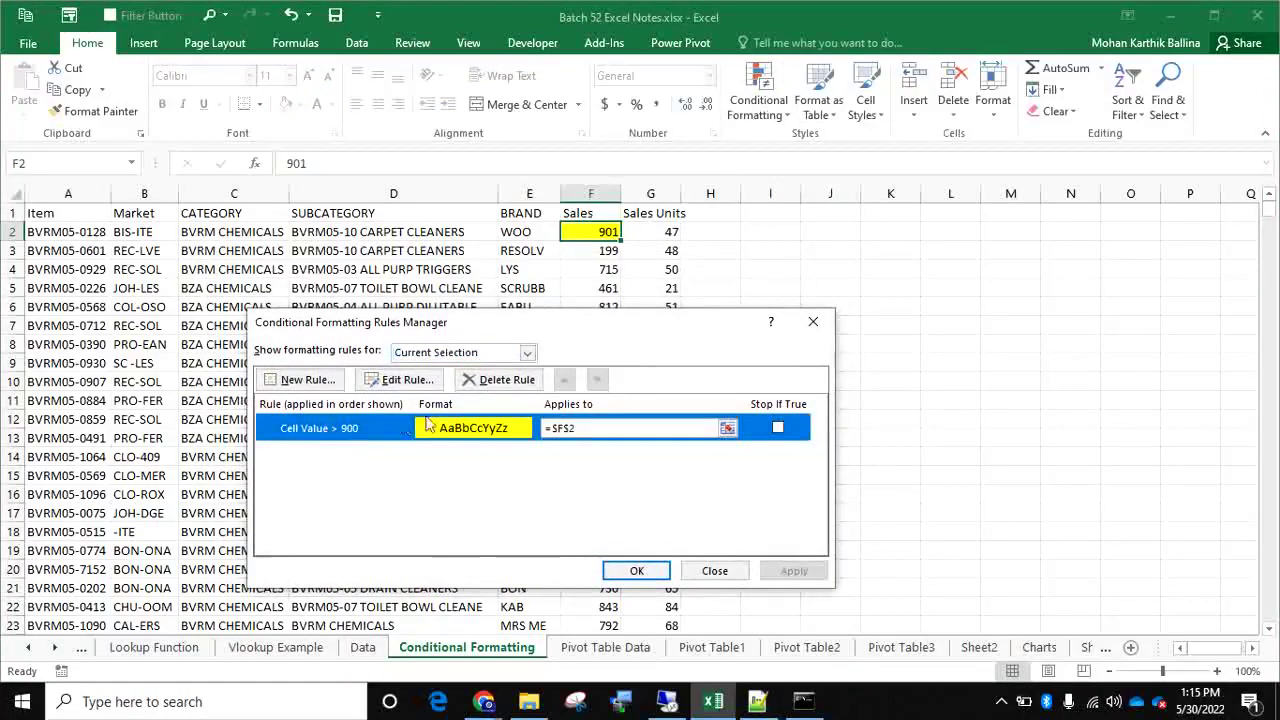
click(408, 381)
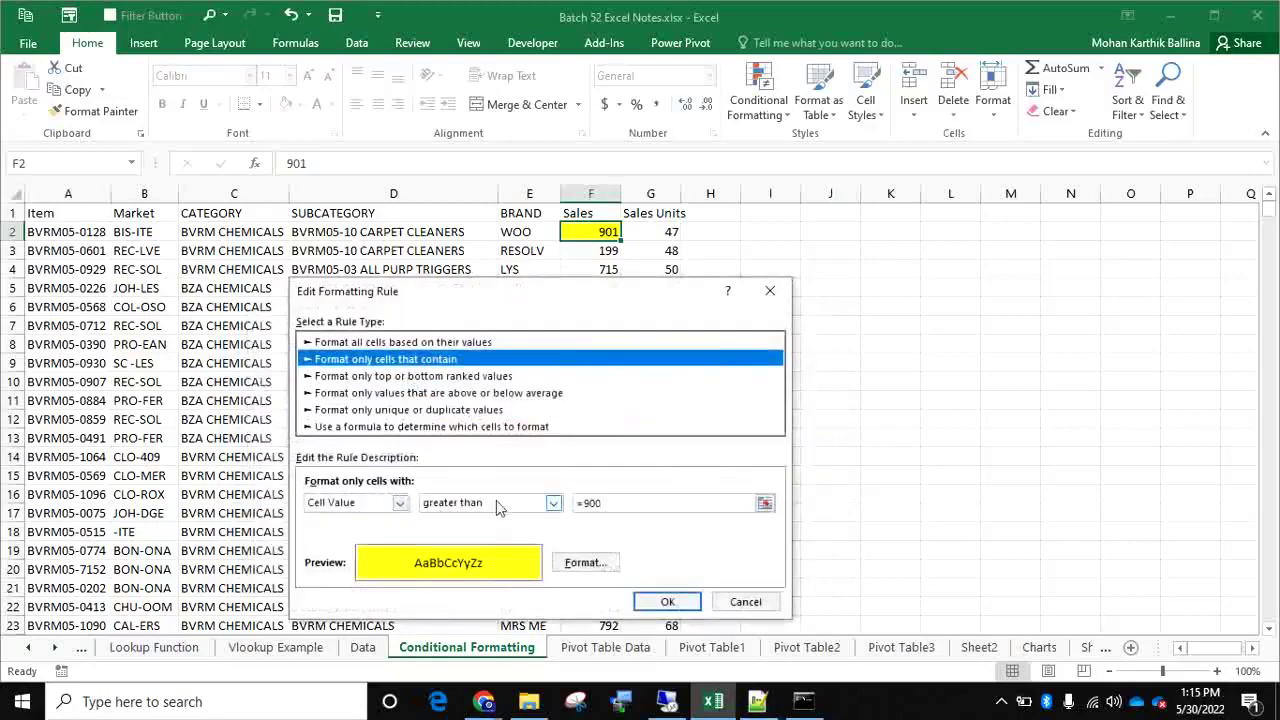
click(553, 503)
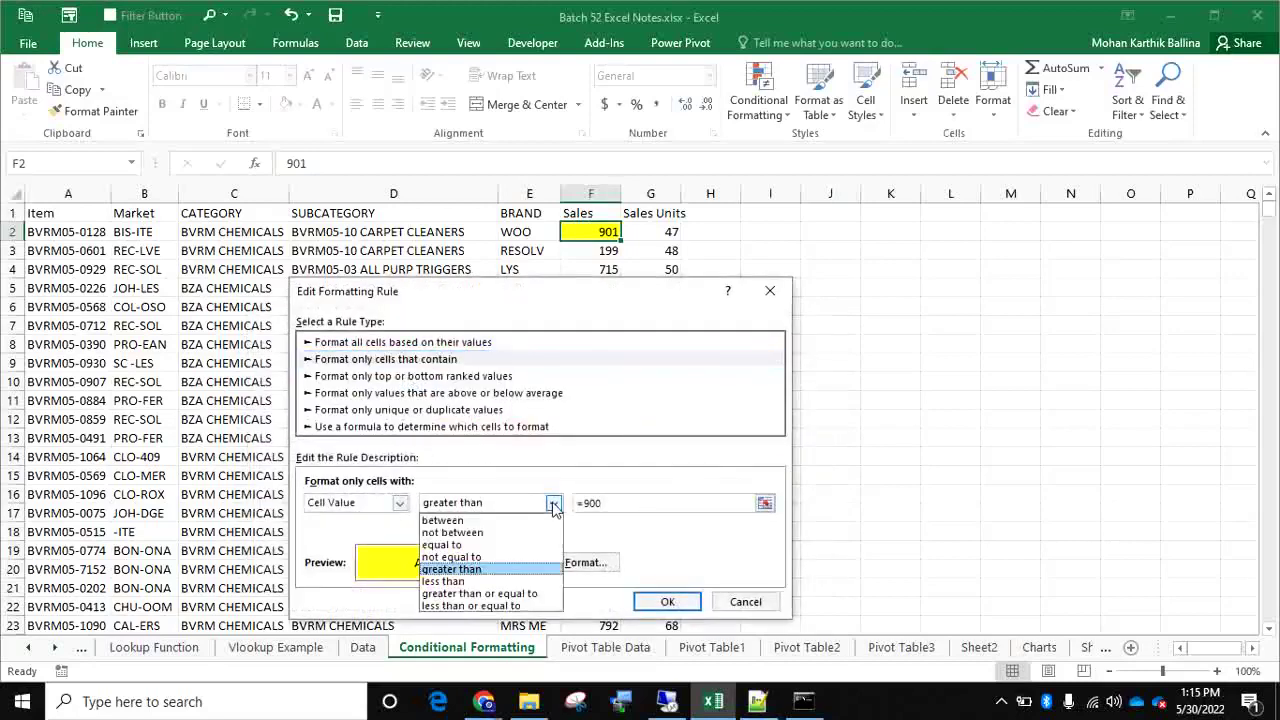
click(509, 595)
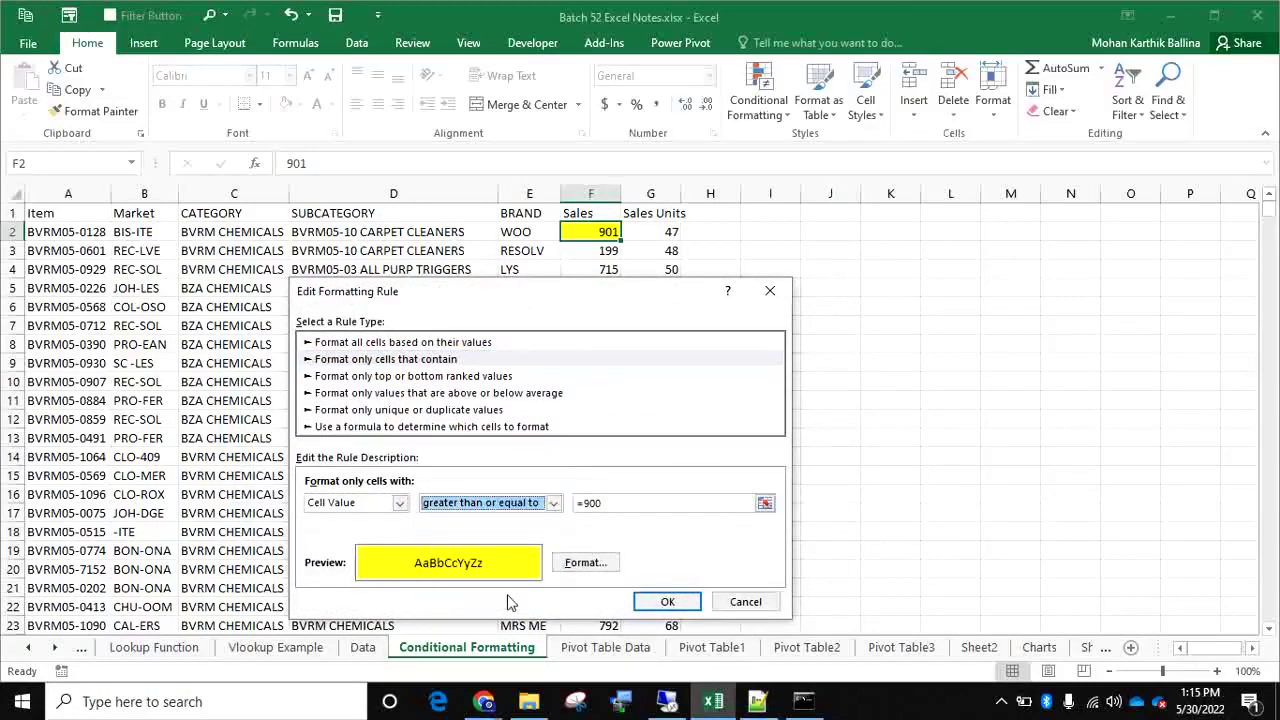
Change the edited rule's background fill to light blue and apply the updated rule to F2
click(566, 566)
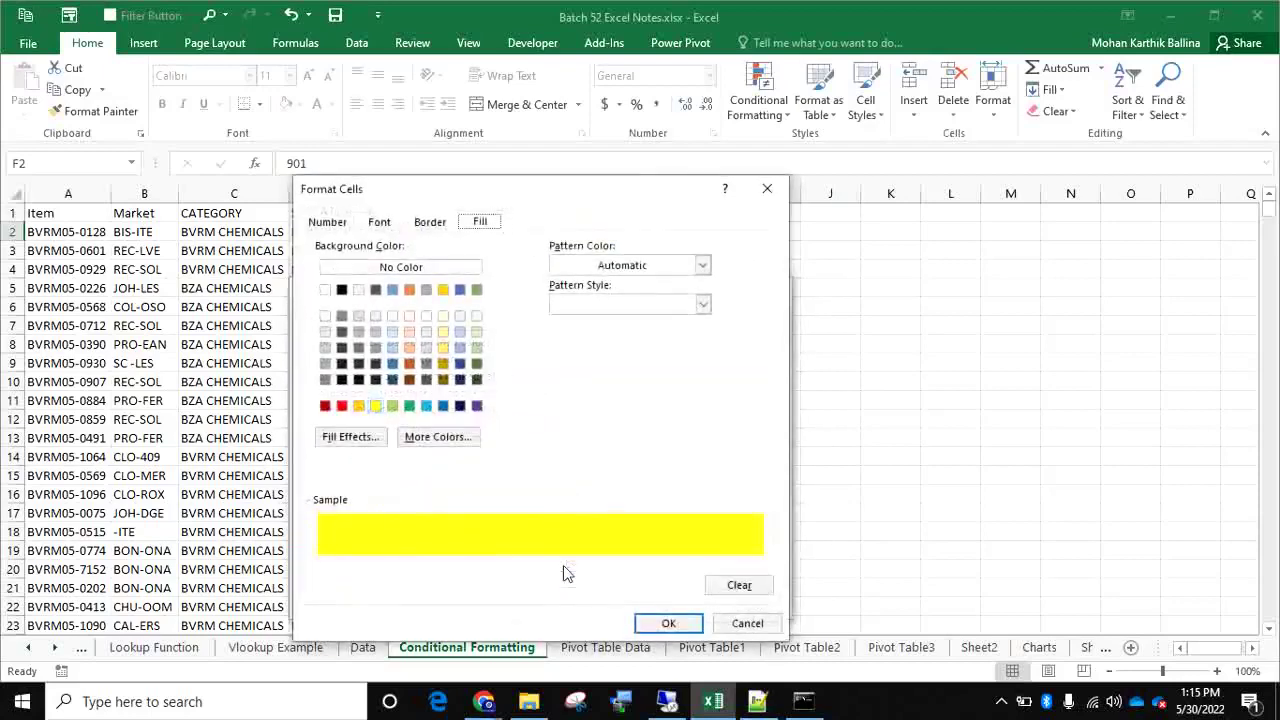
click(426, 405)
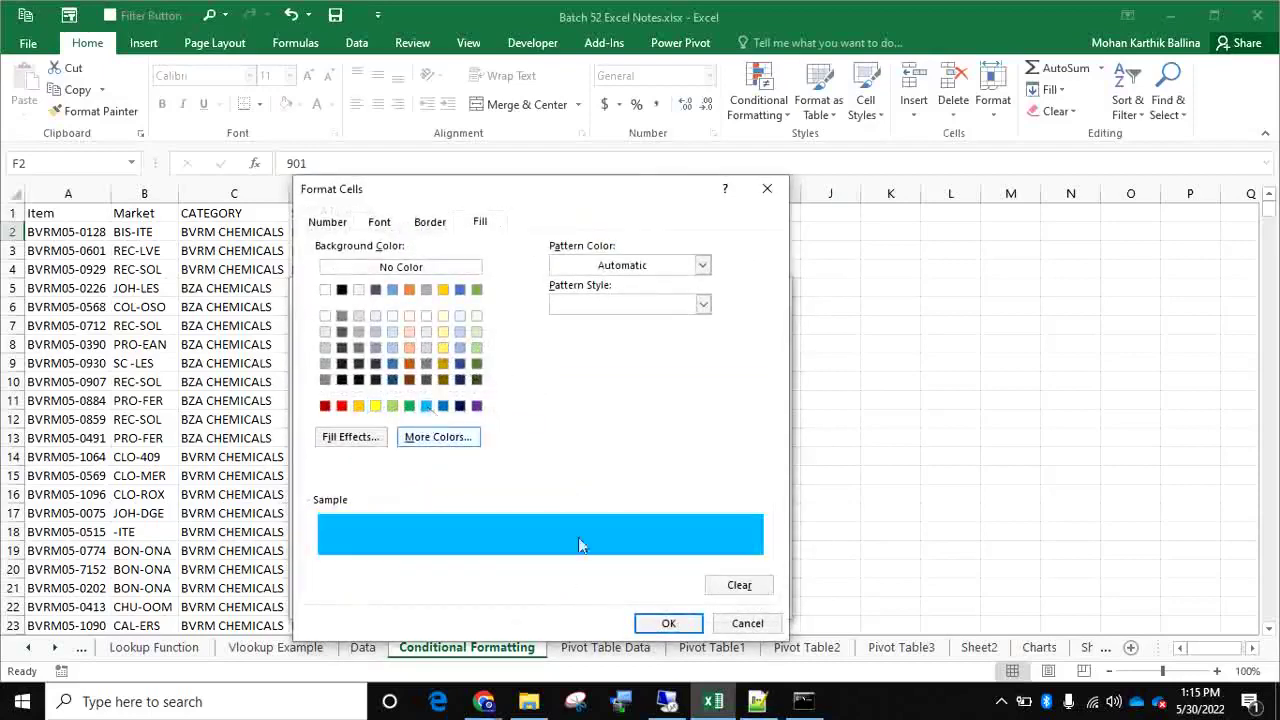
click(667, 623)
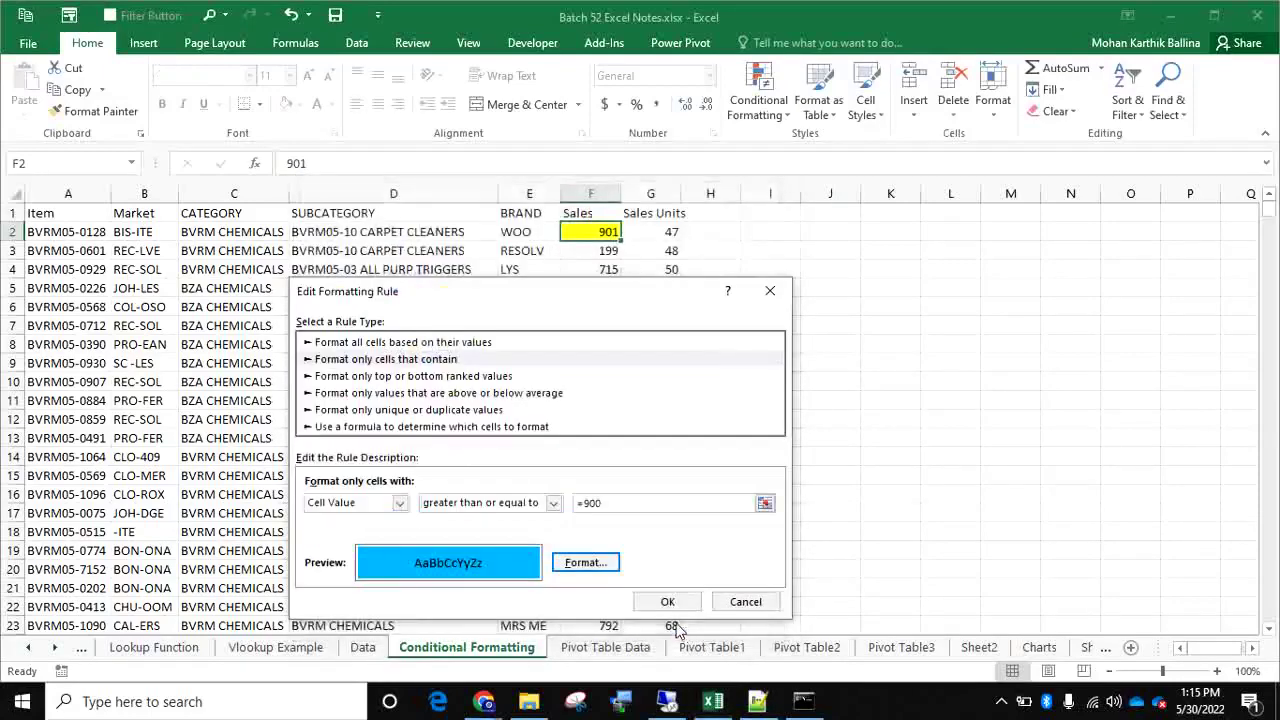
click(664, 602)
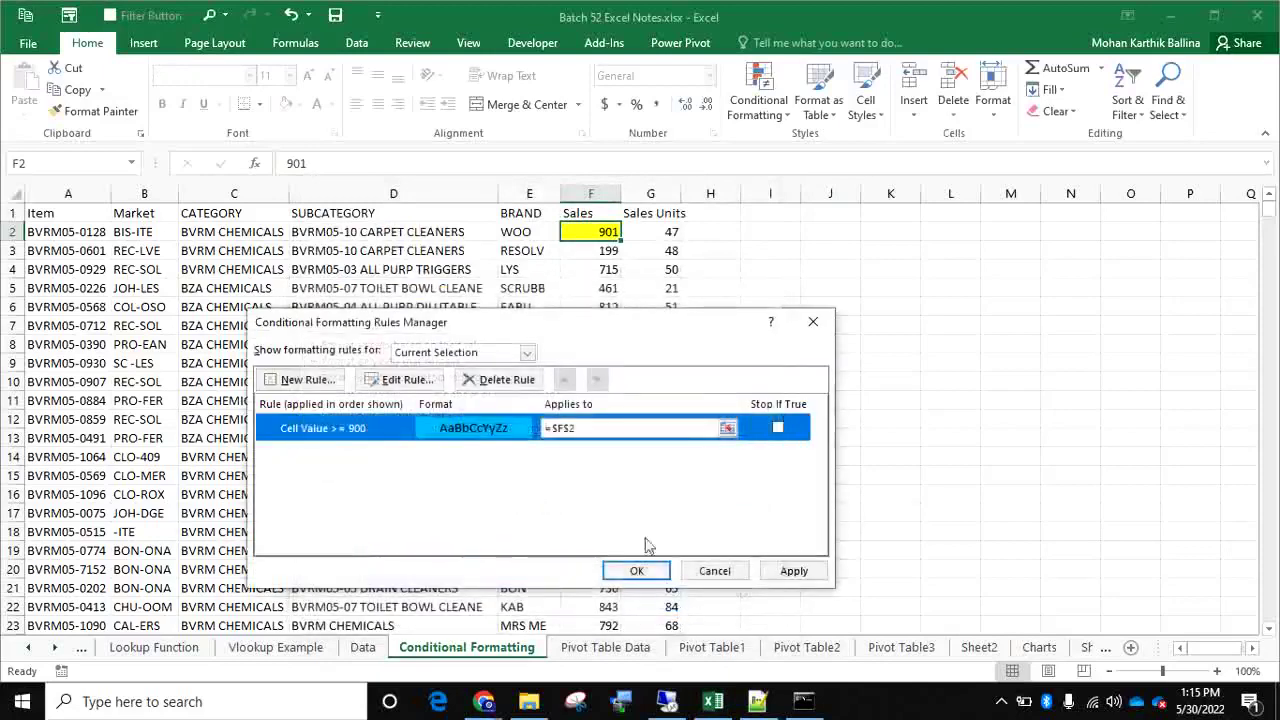
click(790, 571)
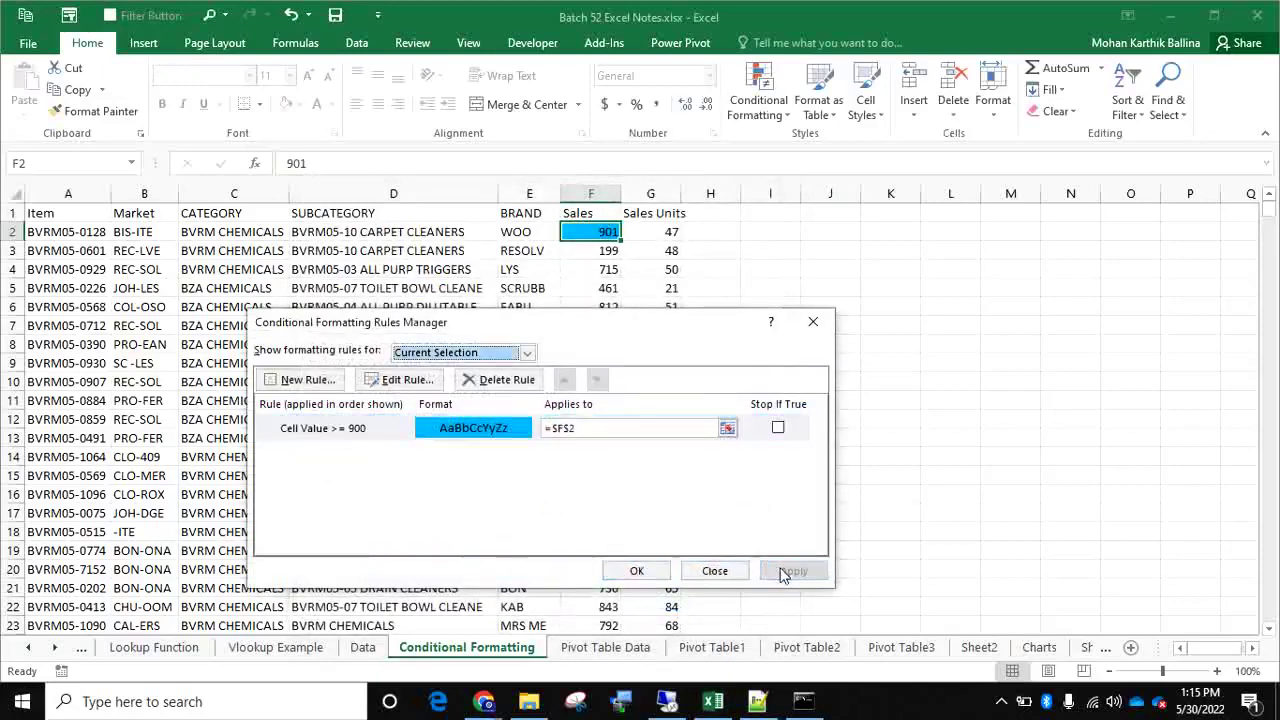
click(636, 572)
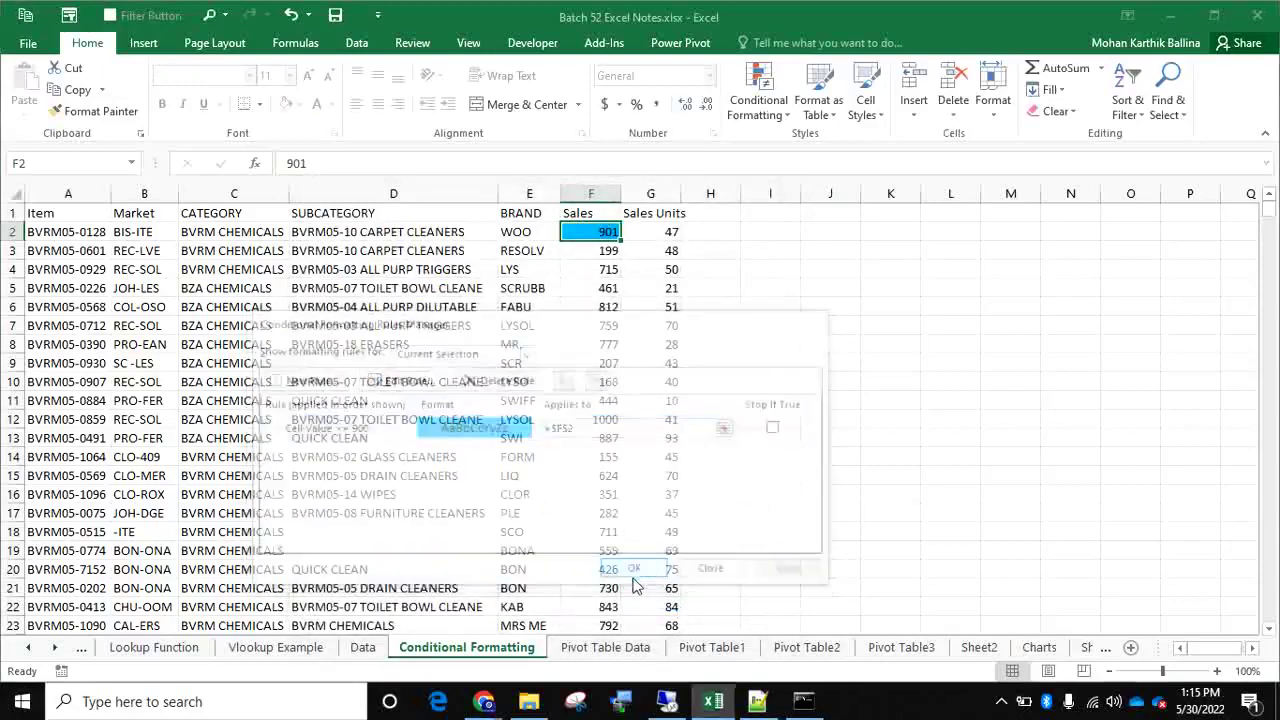
Edit F2's rule in the Conditional Formatting Rules Manager, changing its threshold to 1000, and apply the change
click(753, 116)
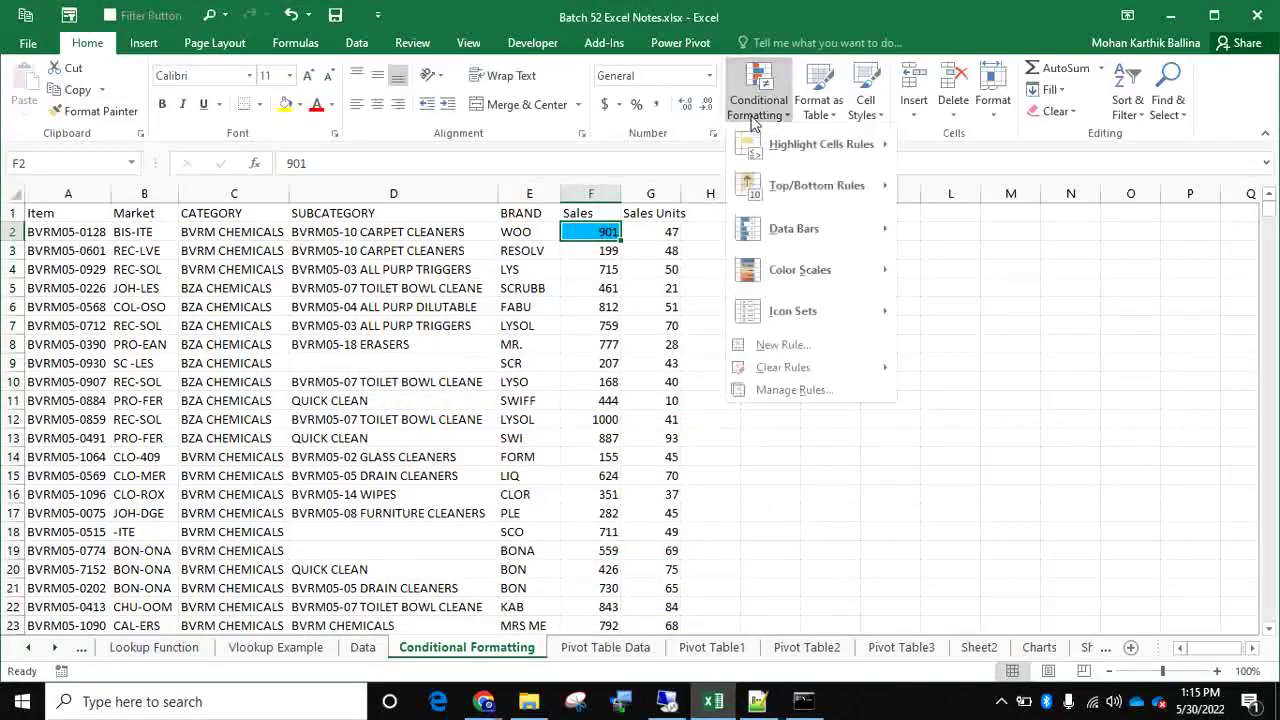
mouse_move(790, 370)
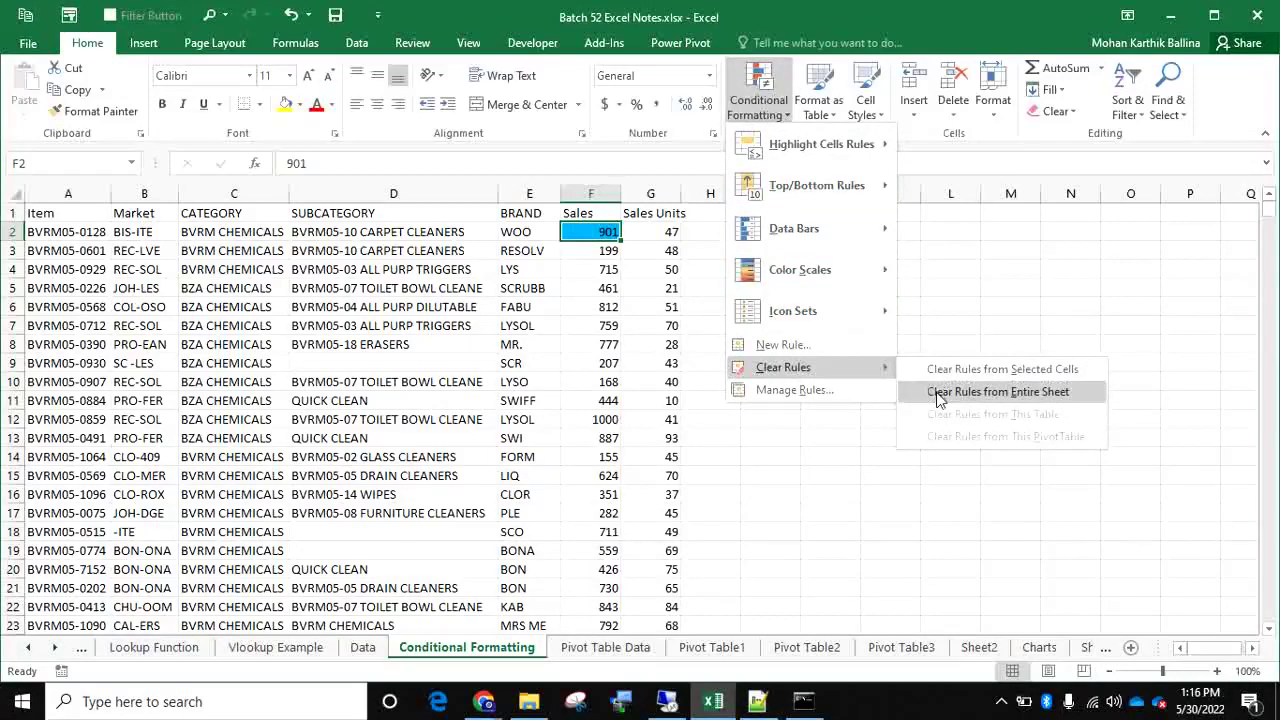
click(823, 390)
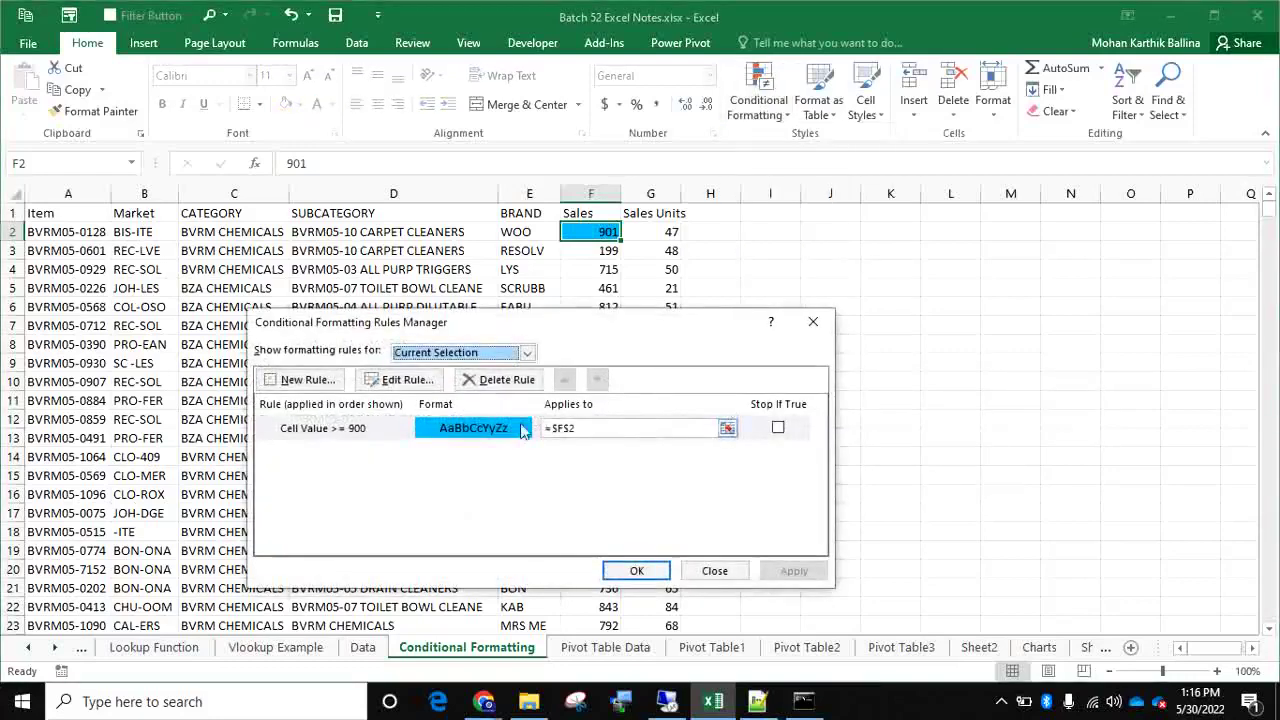
click(387, 432)
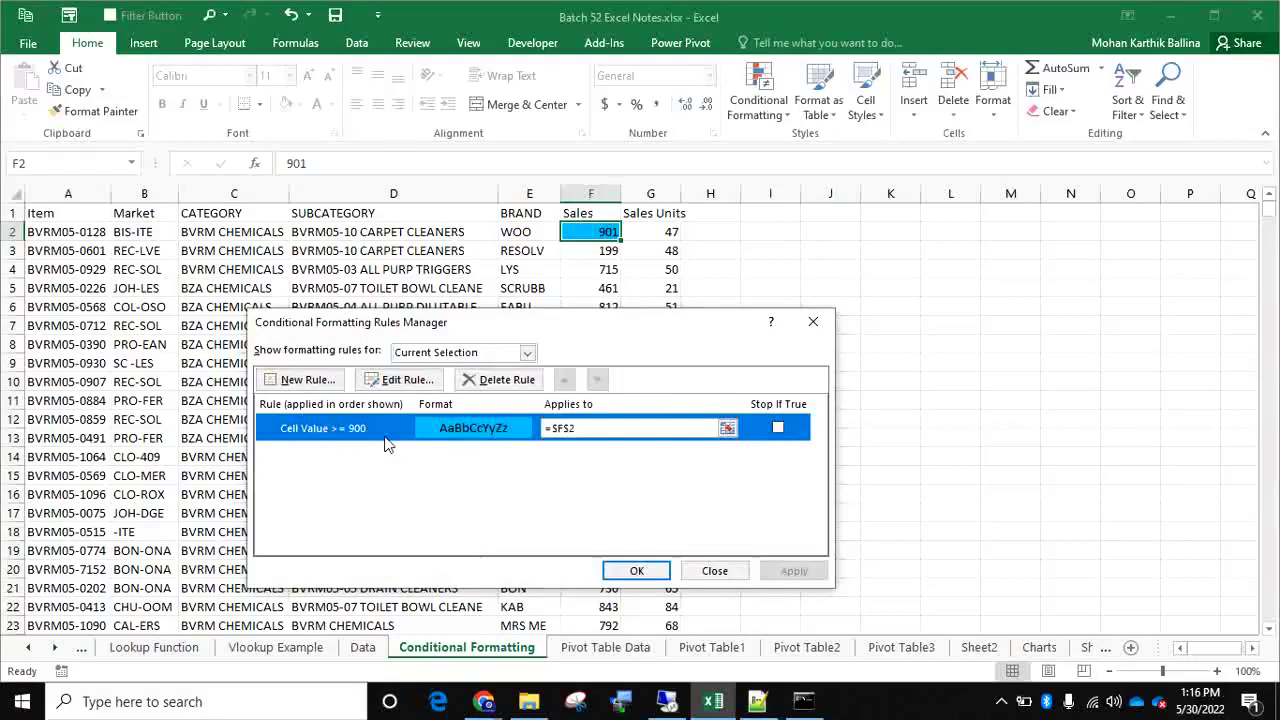
click(402, 380)
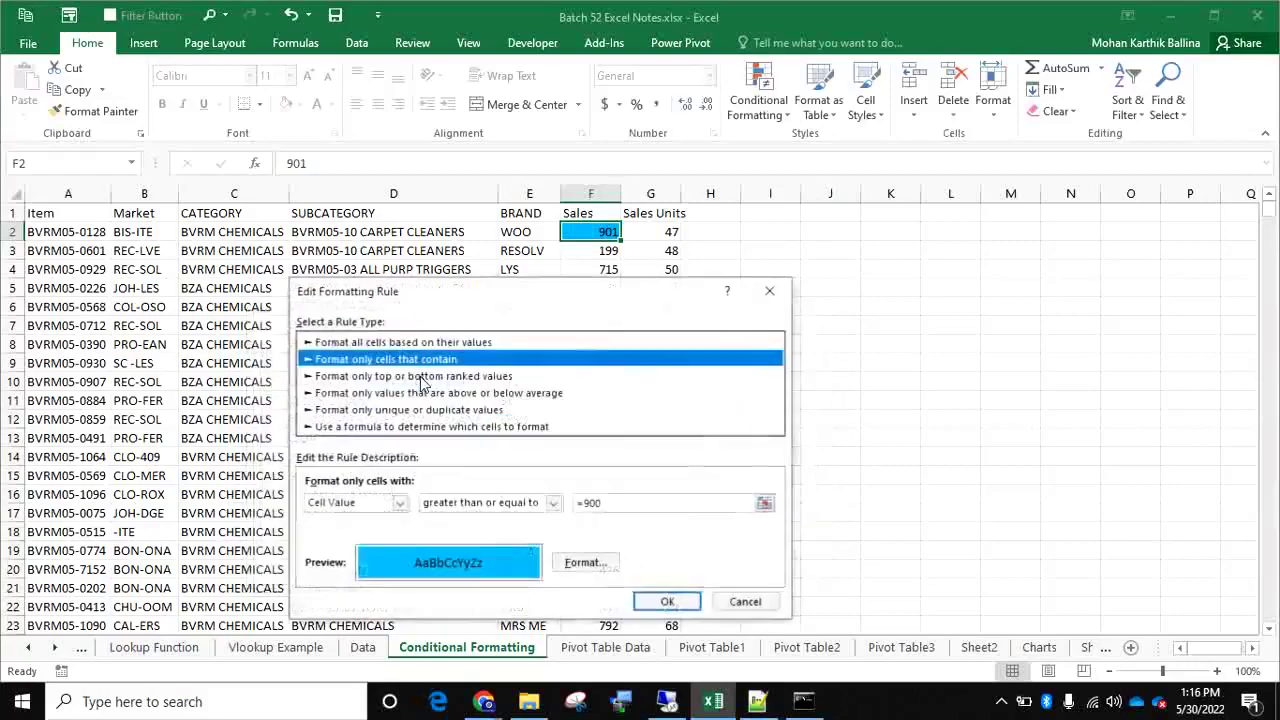
click(618, 502)
key(BackSpace)
key(BackSpace)
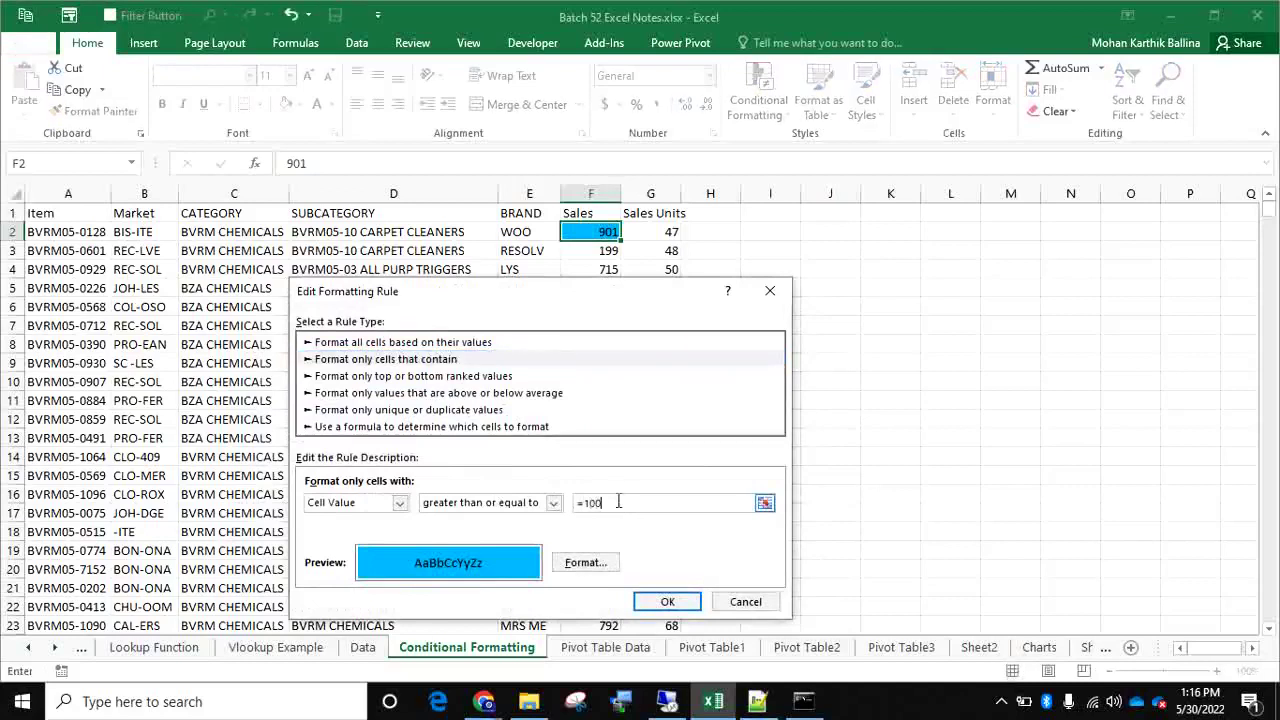
click(665, 602)
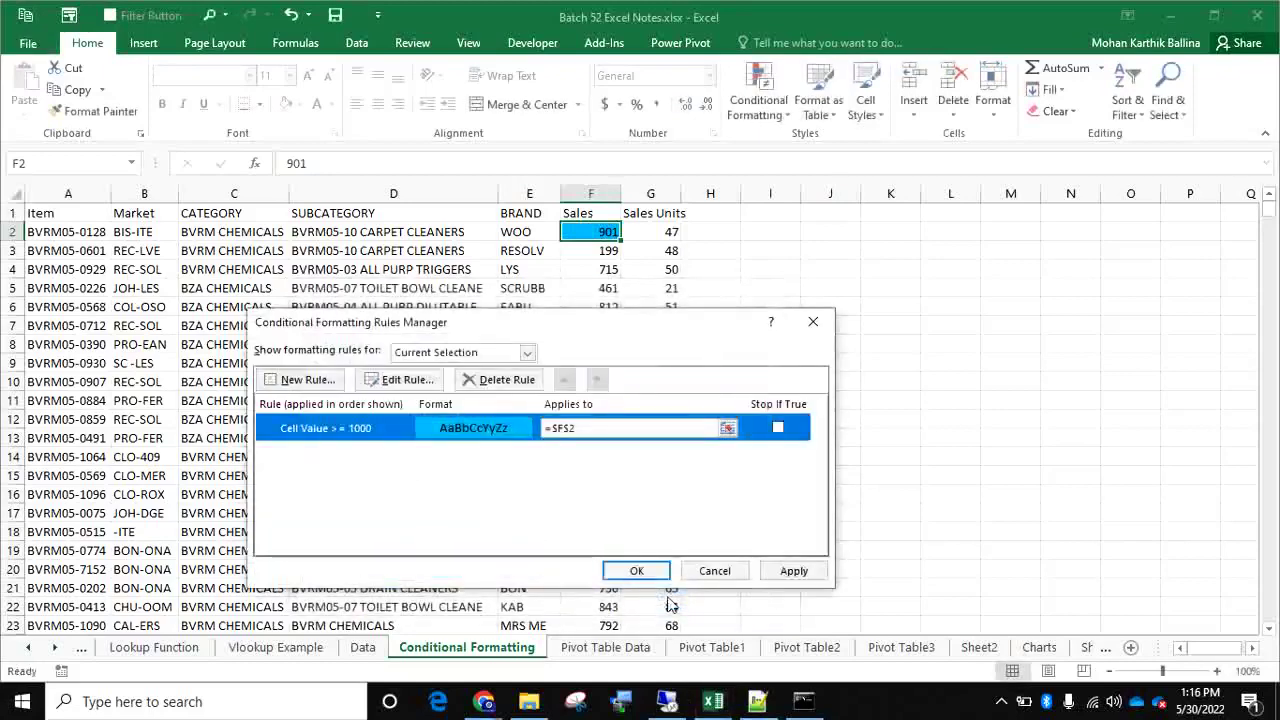
click(792, 571)
click(629, 570)
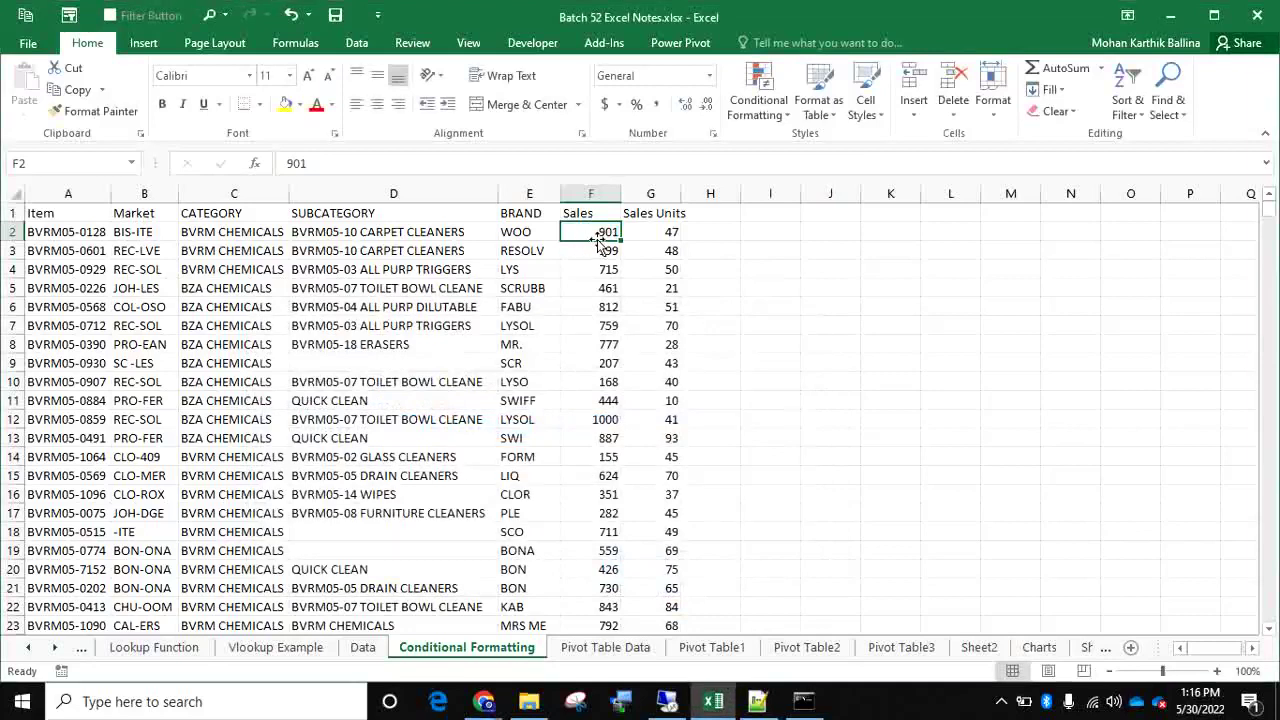
Test the rule on Sales cell F2 by entering 1002, followed by 904
text(1002)
key(Return)
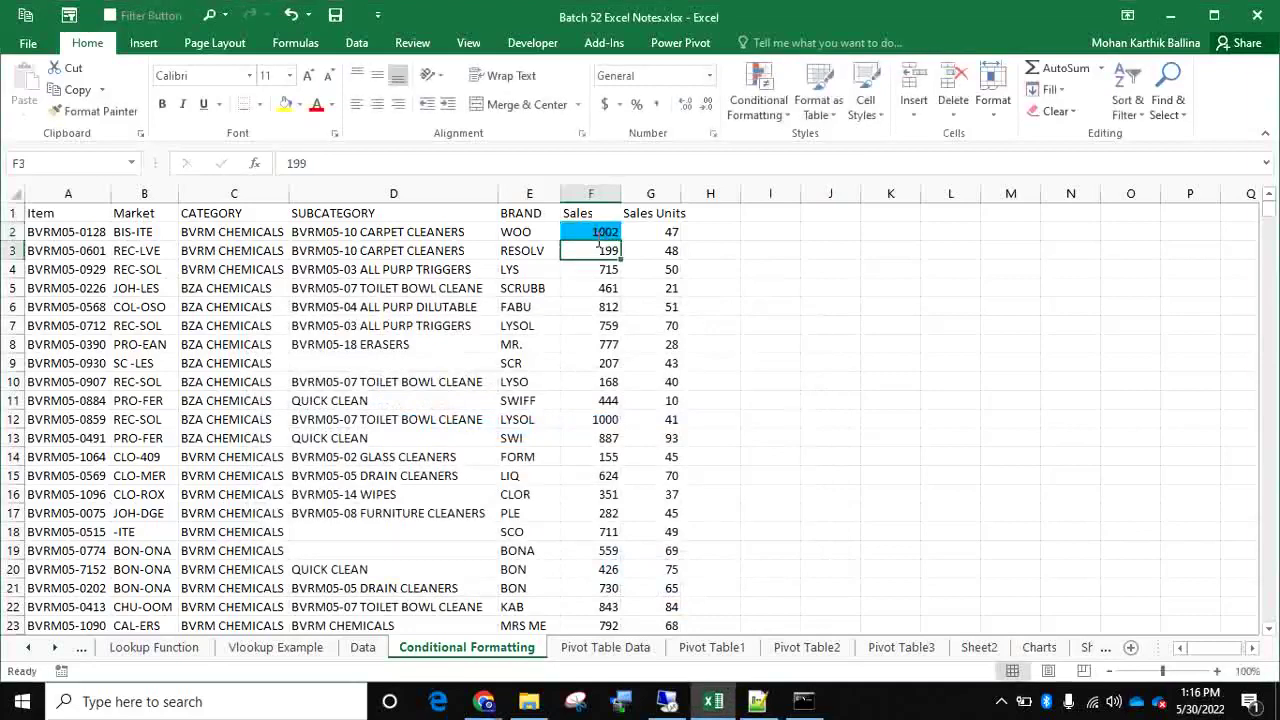
click(598, 238)
text(90)
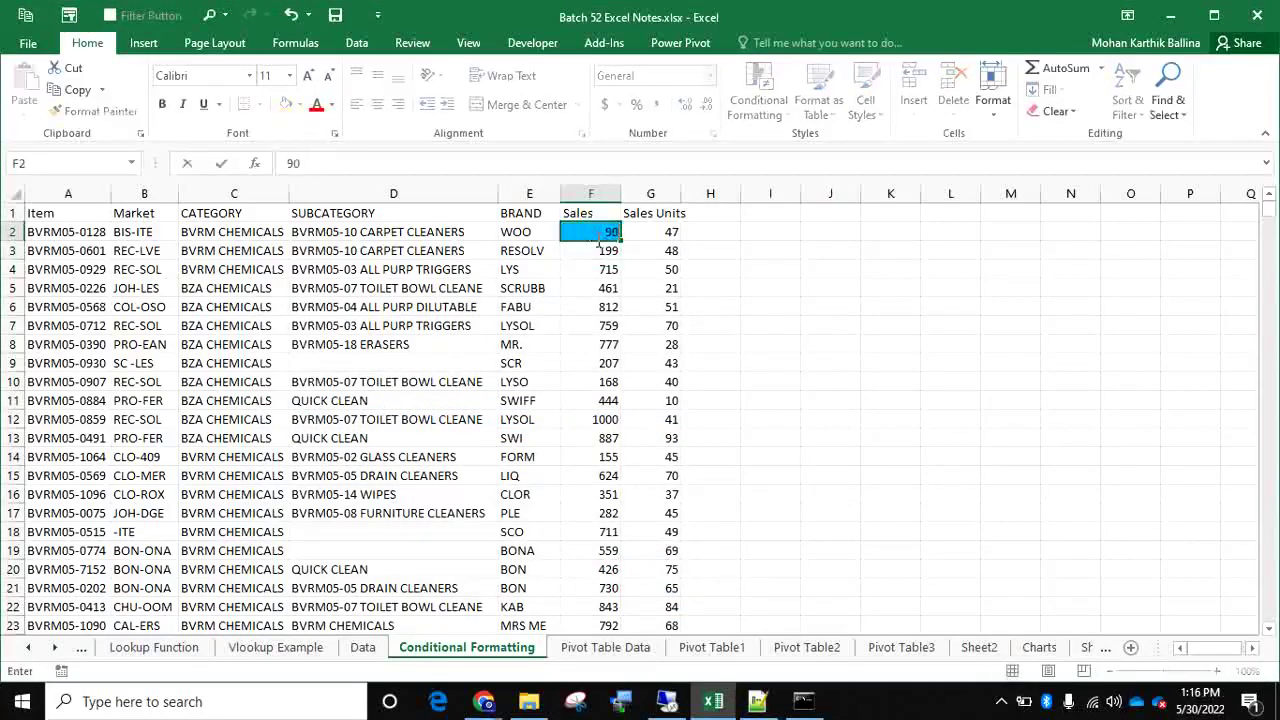
text(4)
key(Return)
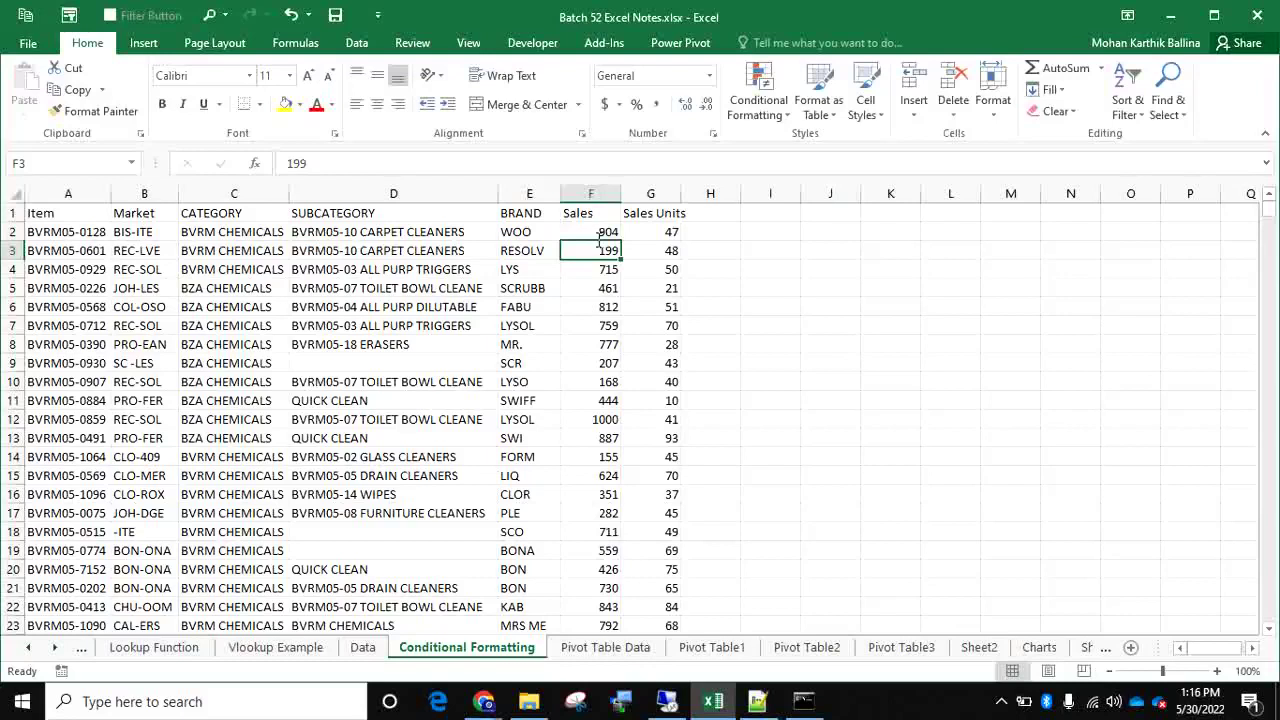
Clear the conditional formatting rules from the entire sheet
click(760, 104)
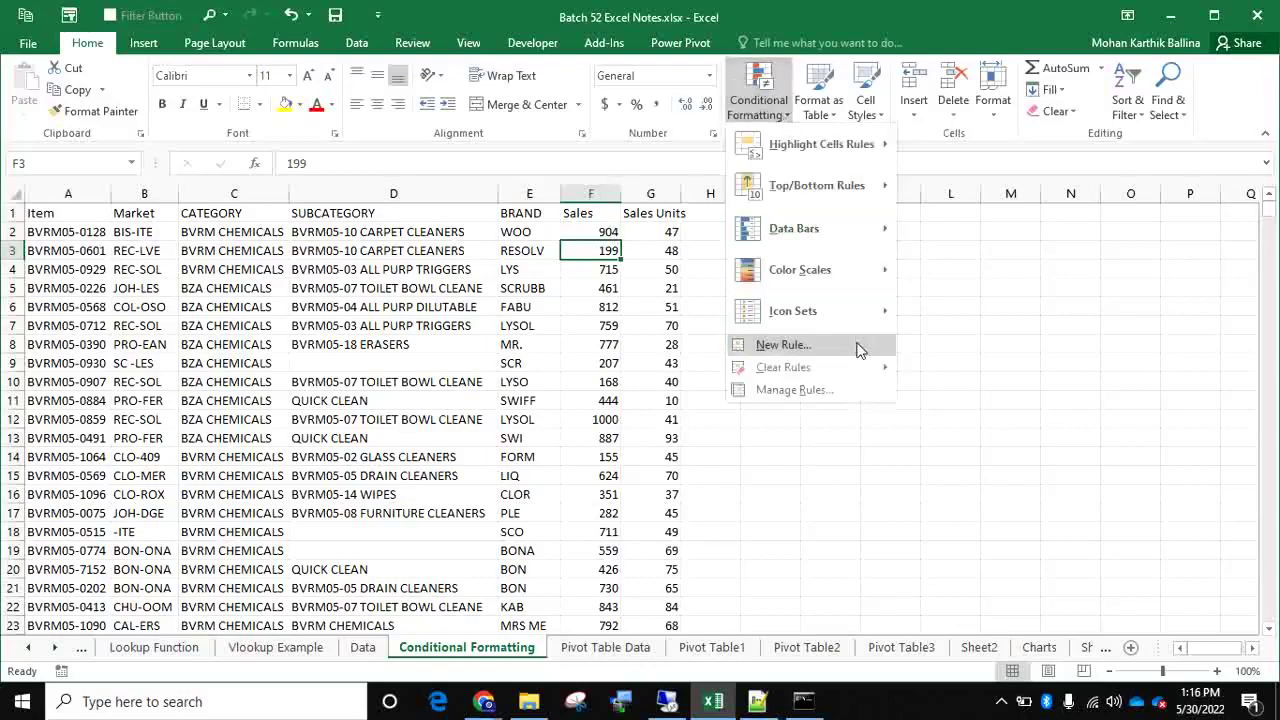
mouse_move(860, 367)
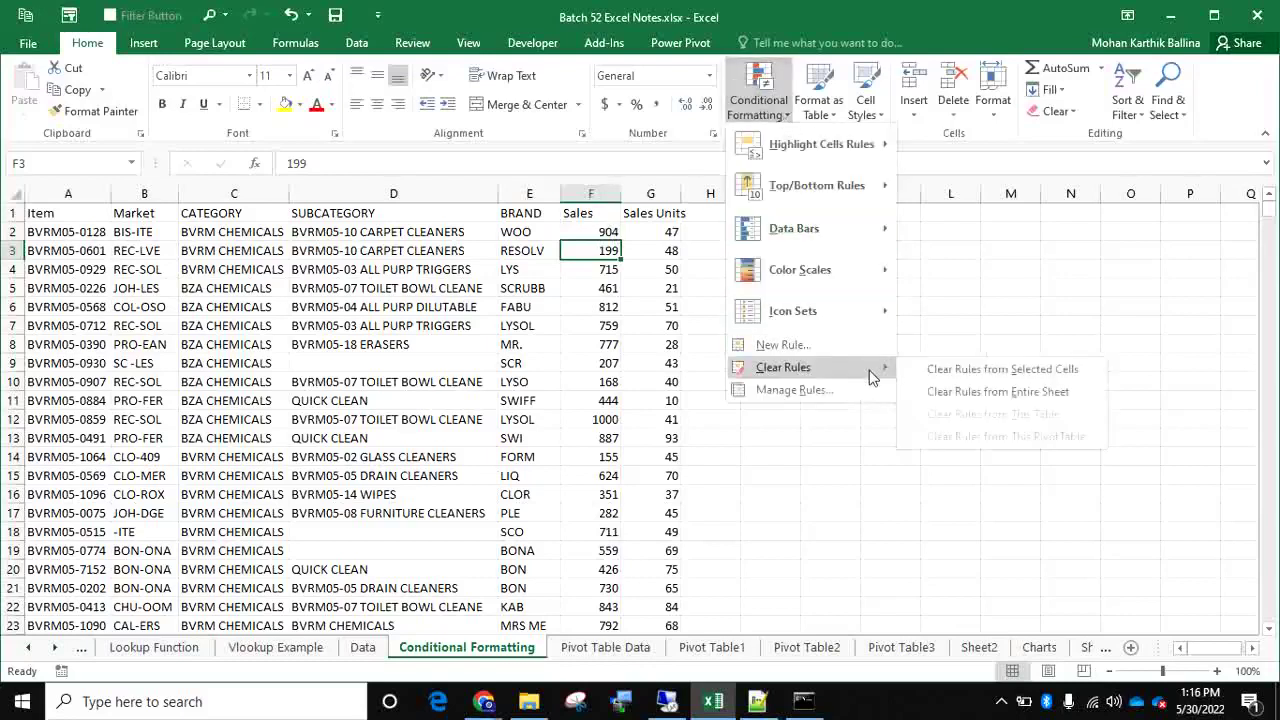
click(928, 392)
click(940, 400)
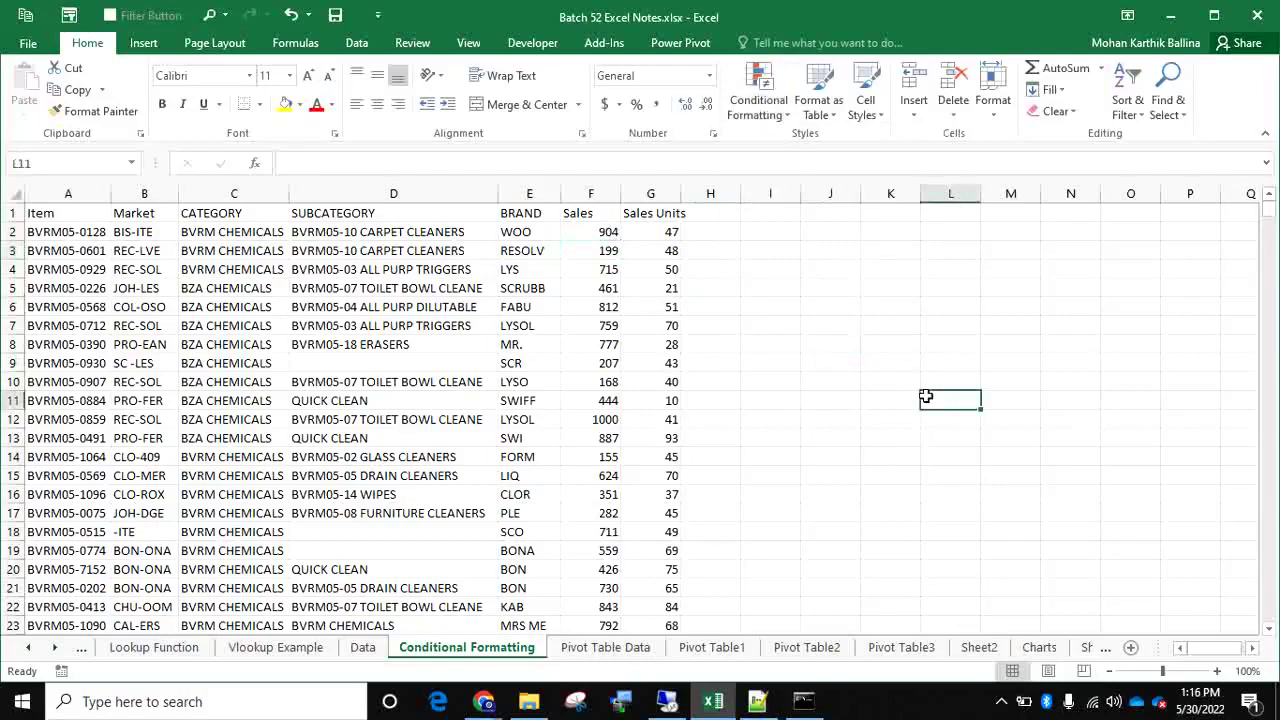
click(774, 114)
mouse_move(890, 369)
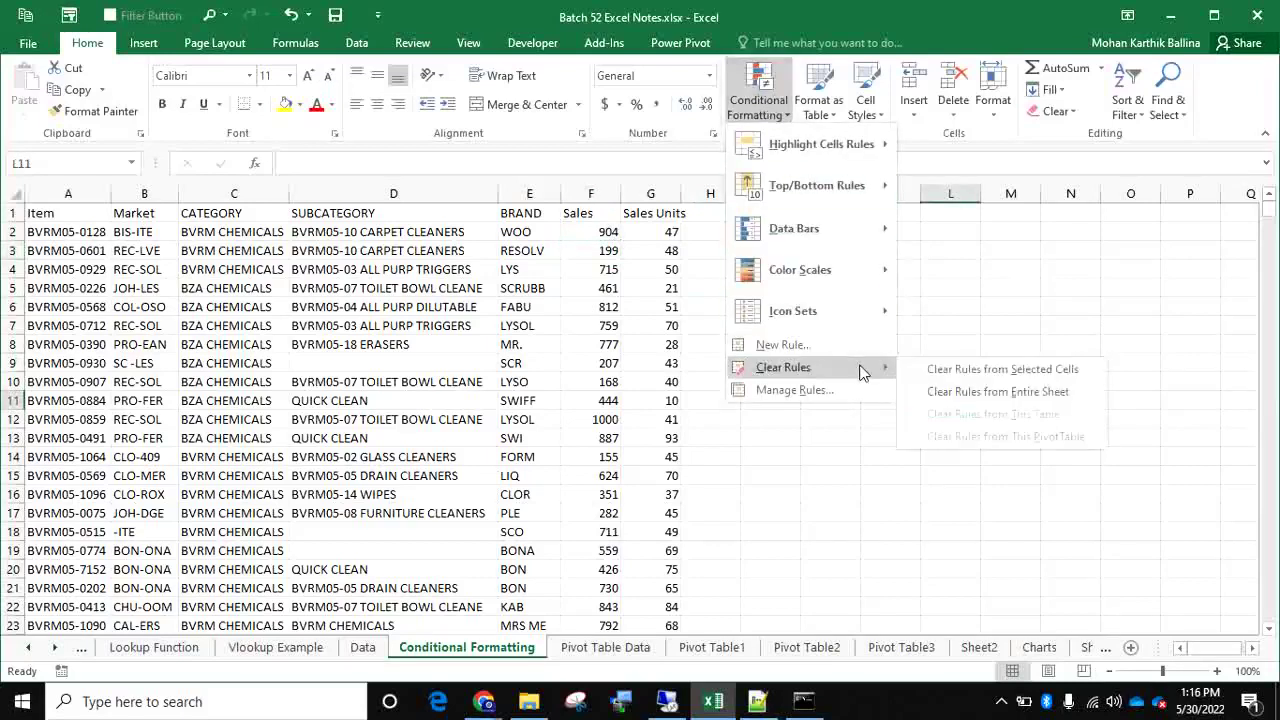
click(942, 392)
click(759, 100)
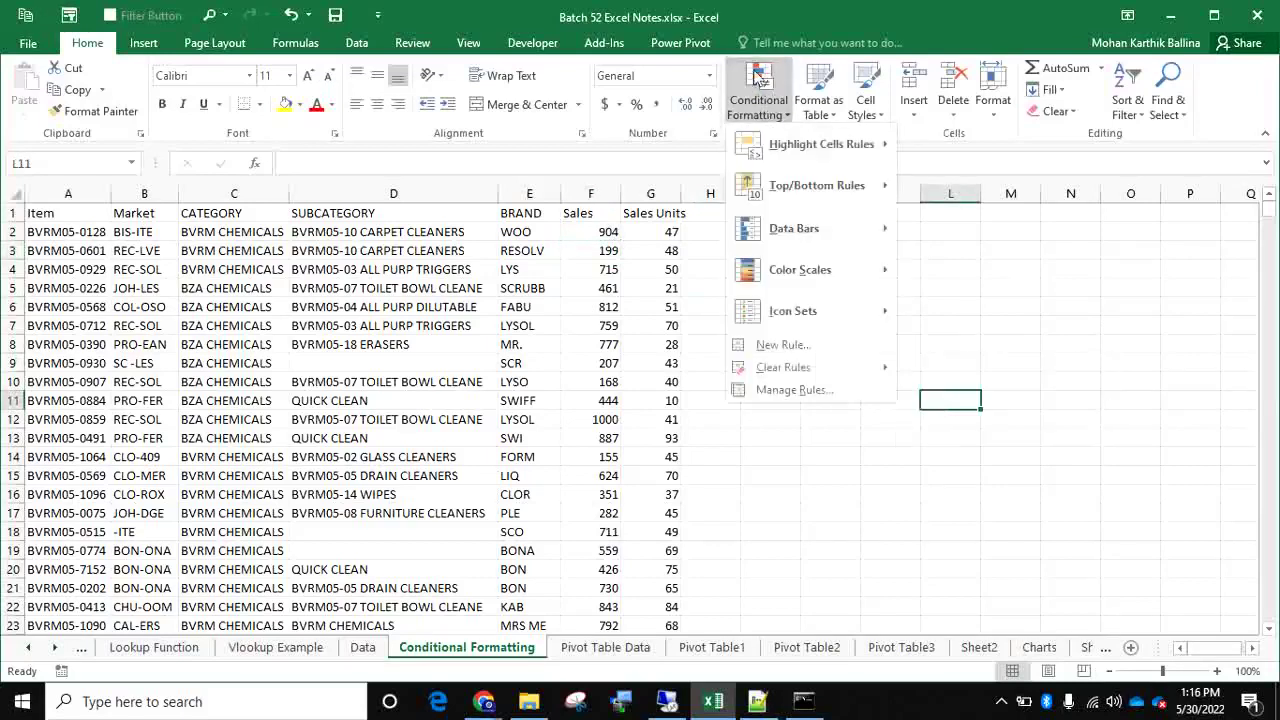
mouse_move(874, 368)
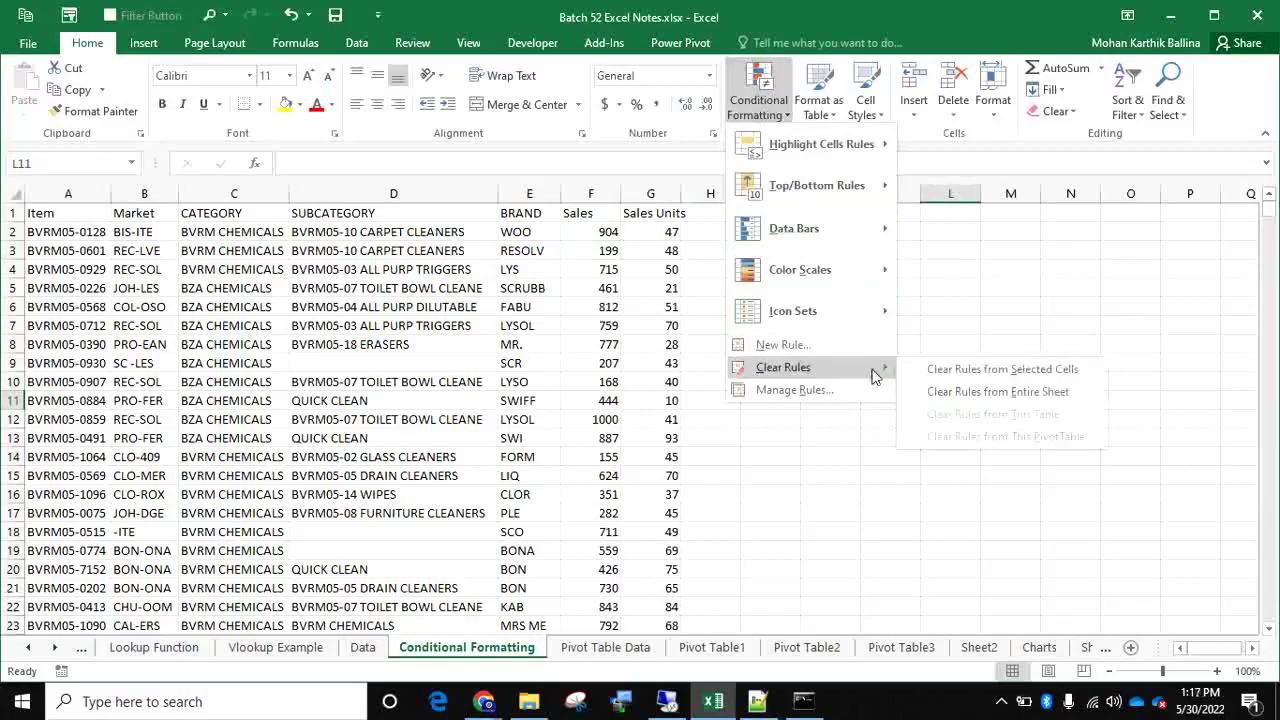
click(950, 396)
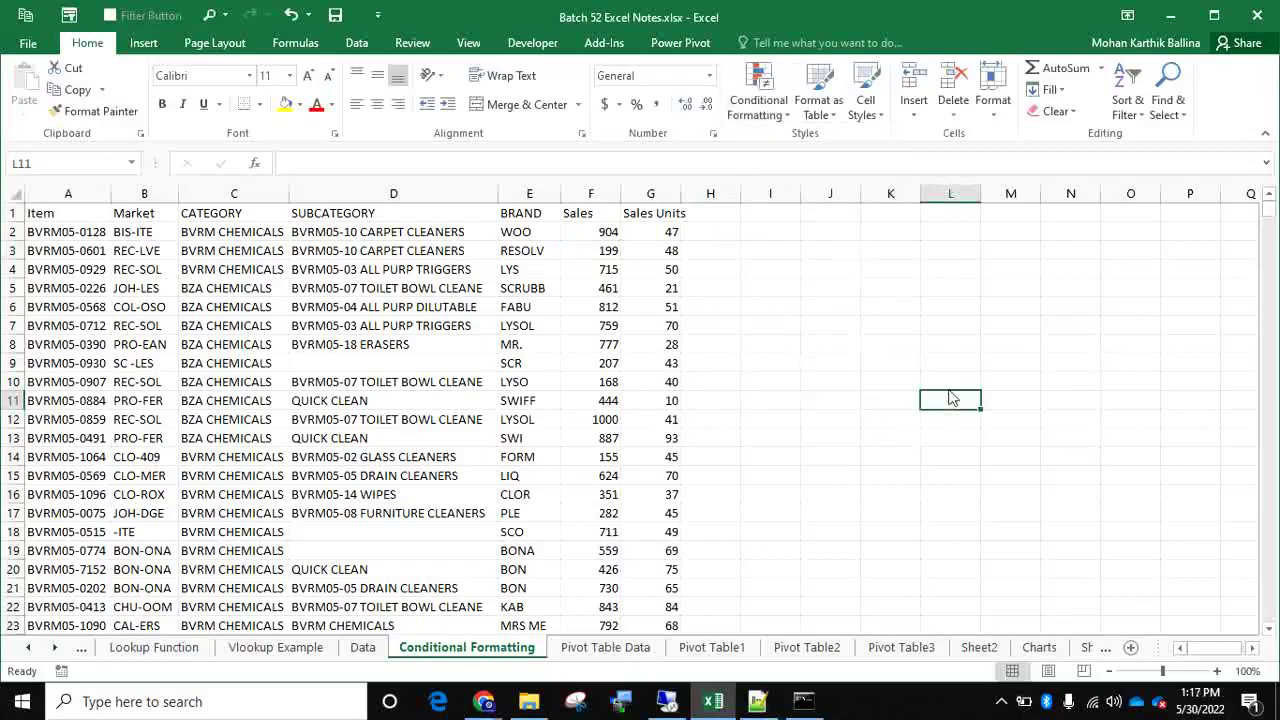
Check the Conditional Formatting Rules Manager for remaining rules on L11 and on Sales cell F2
click(775, 115)
click(780, 389)
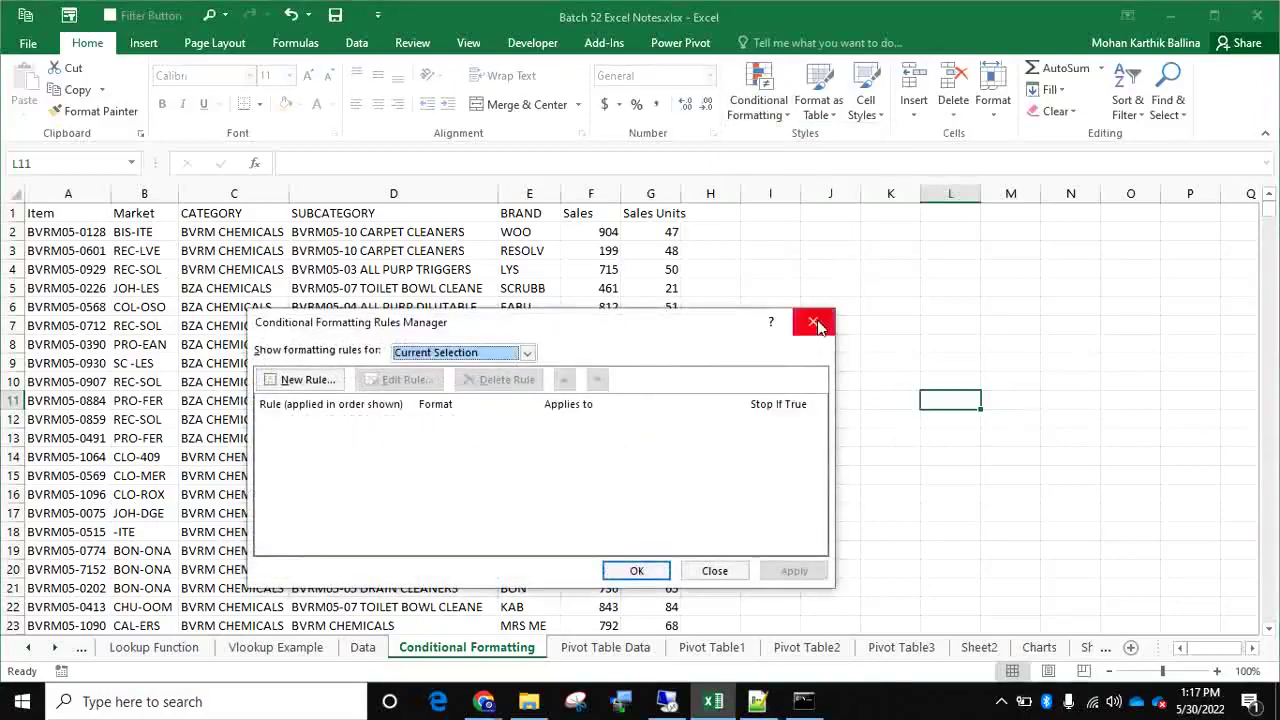
click(817, 323)
click(597, 231)
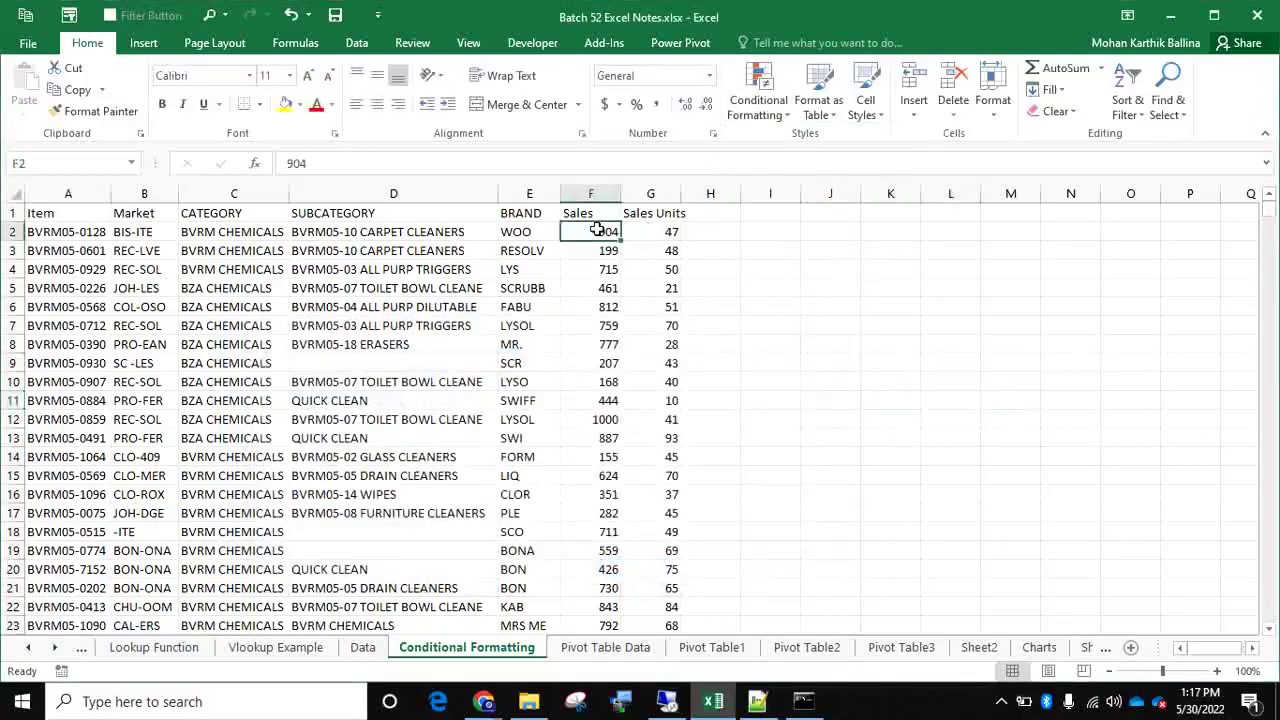
click(786, 110)
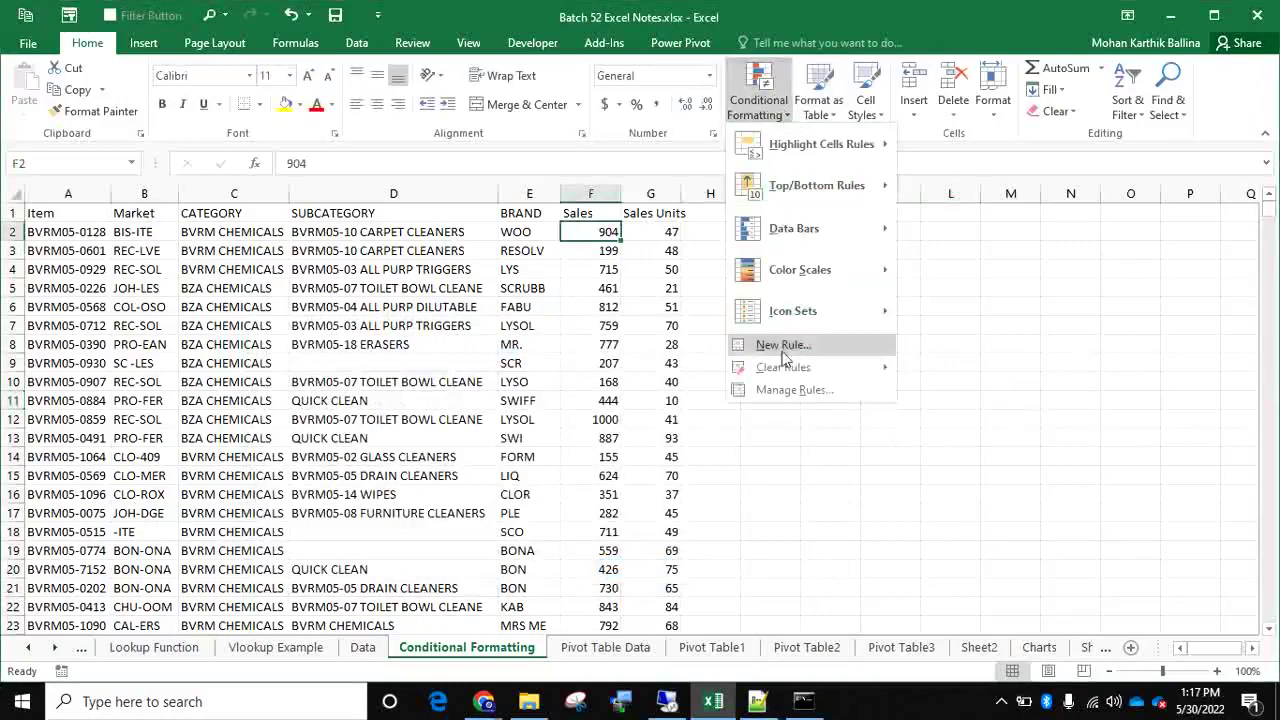
click(790, 391)
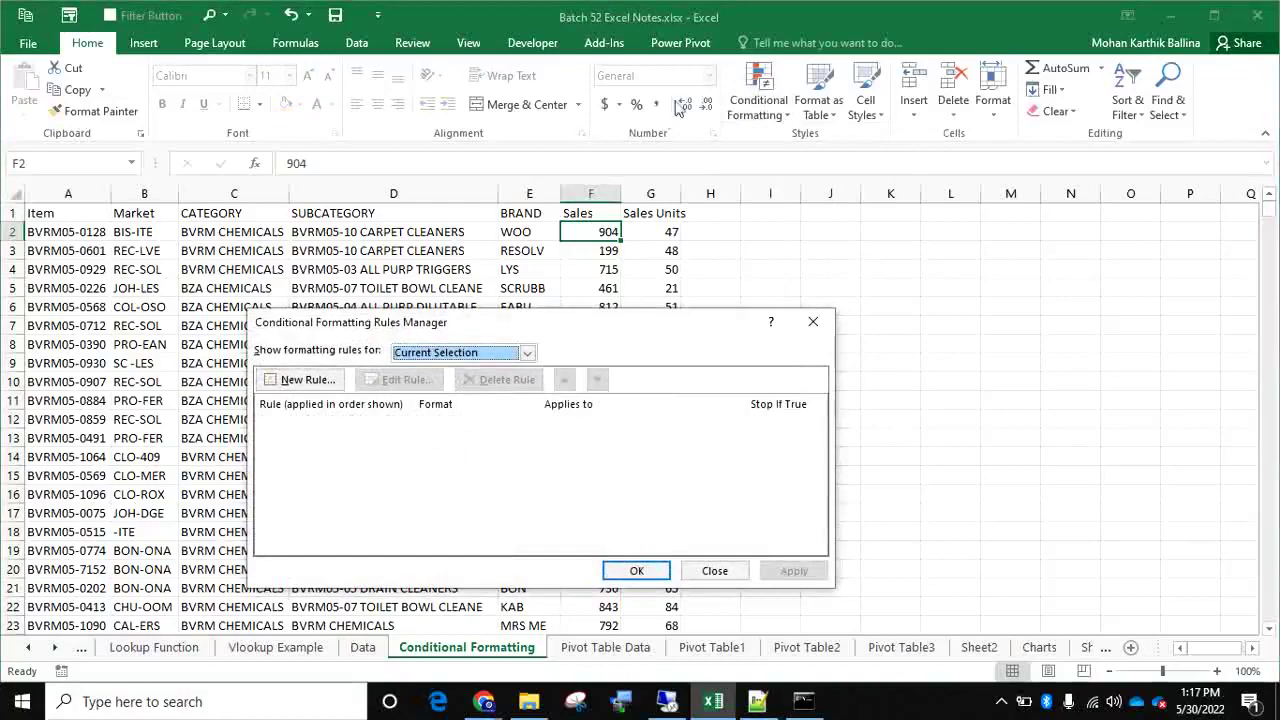
click(813, 330)
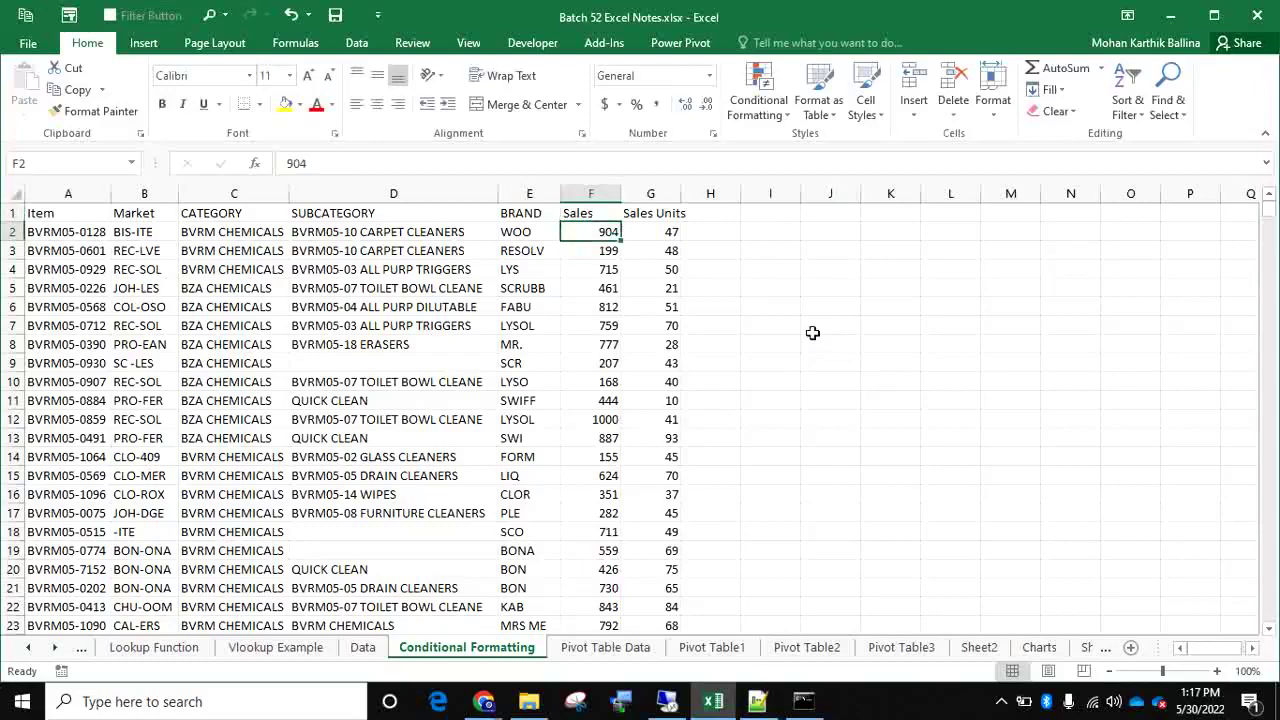
Start a Greater Than highlight rule with a threshold of 900 for all Sales values from F2 to the last row
key(ctrl+shift+Down)
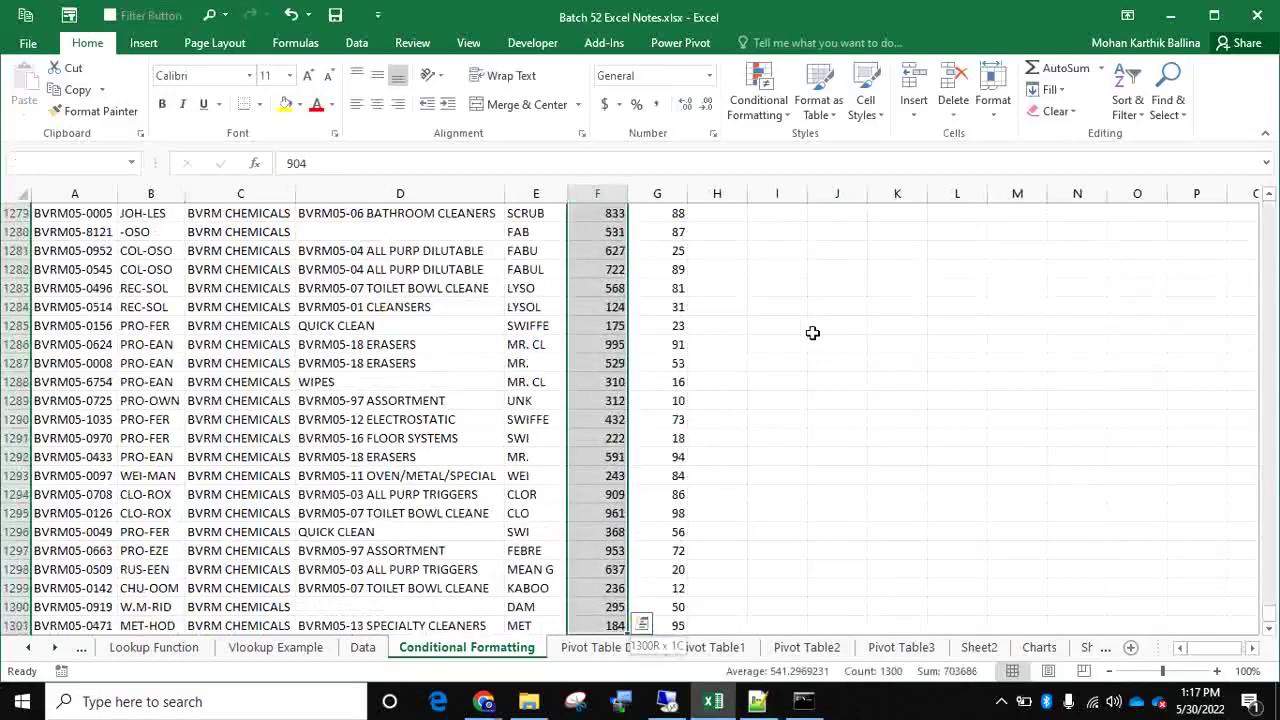
click(760, 100)
mouse_move(848, 150)
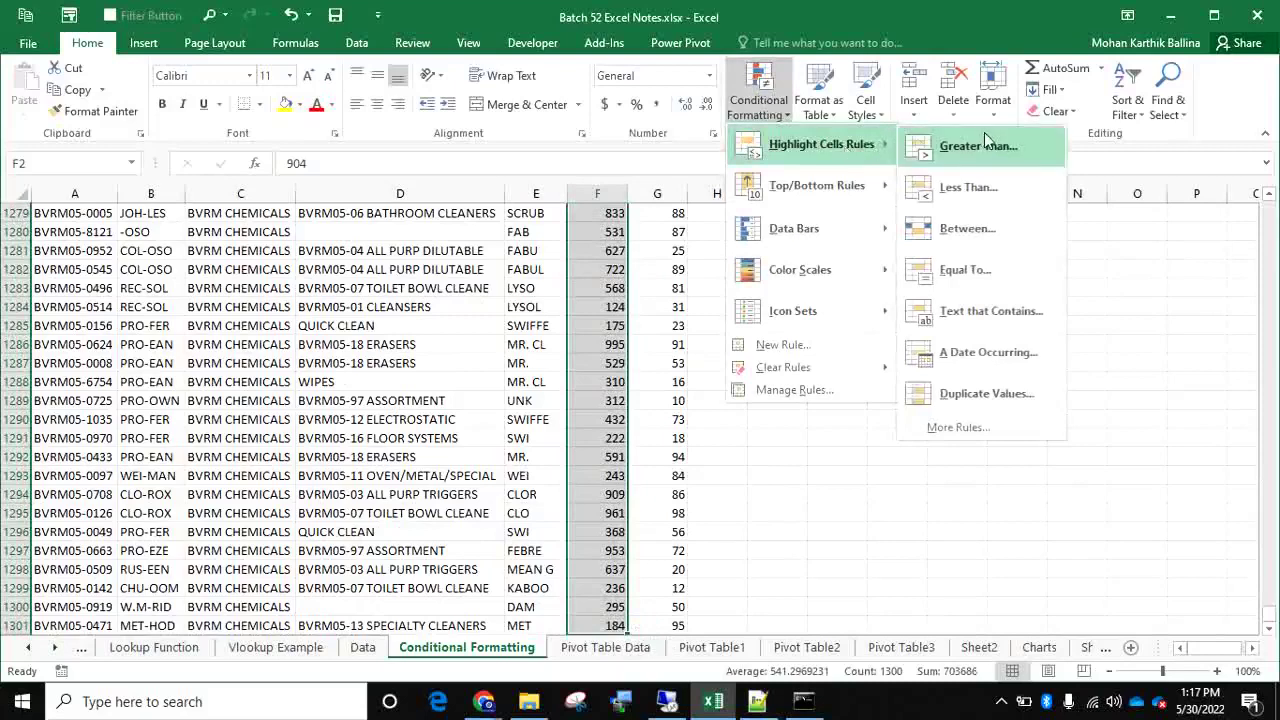
click(978, 146)
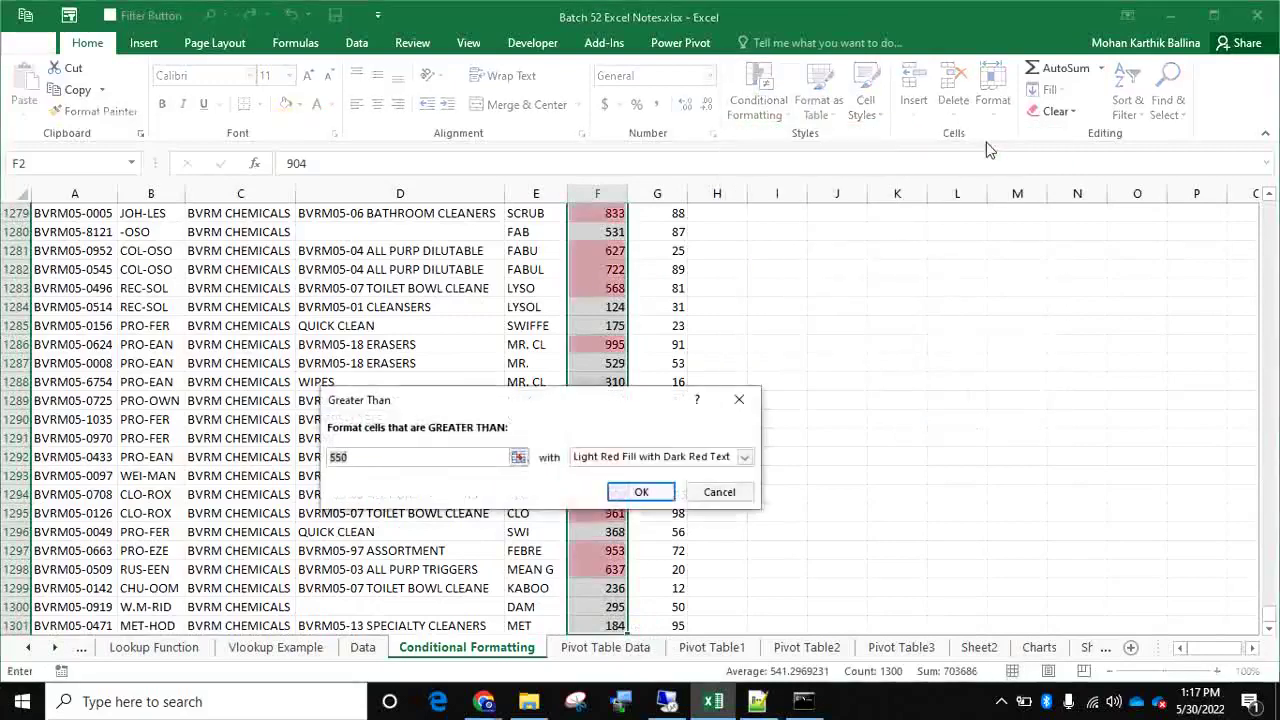
text(900)
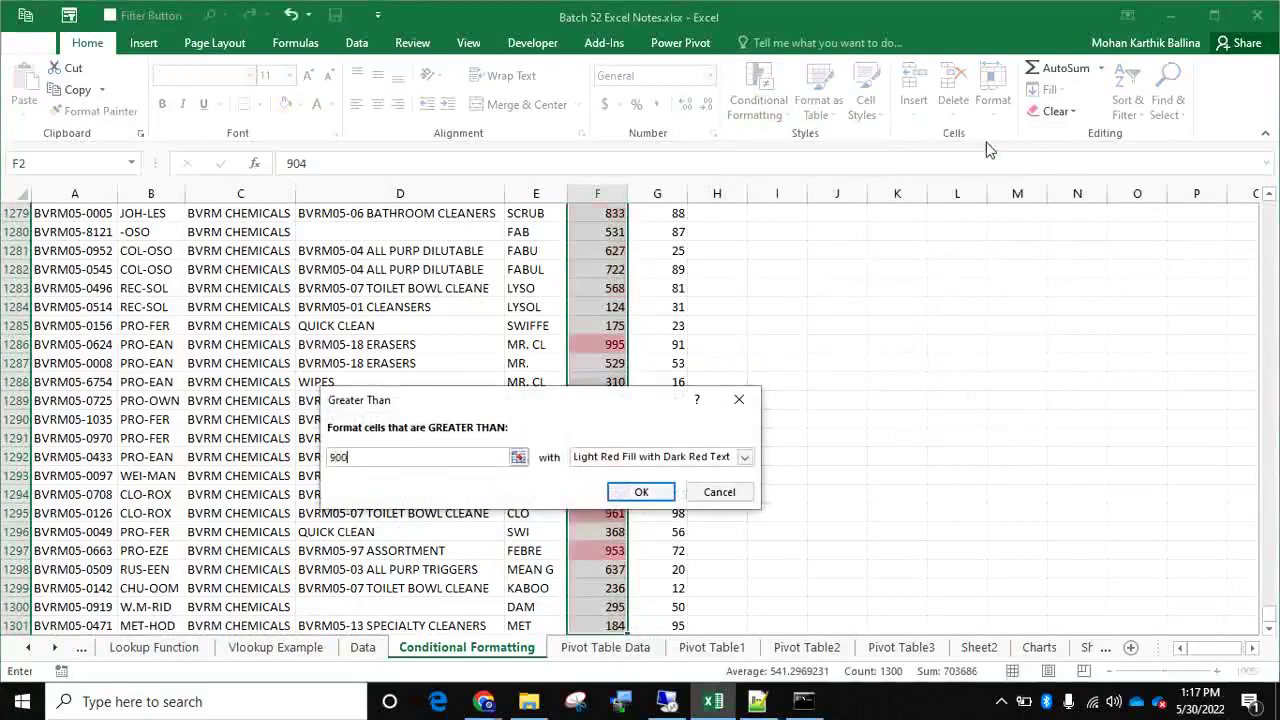
Give the Sales column's Greater Than rule a custom bright yellow background fill and apply it
click(744, 456)
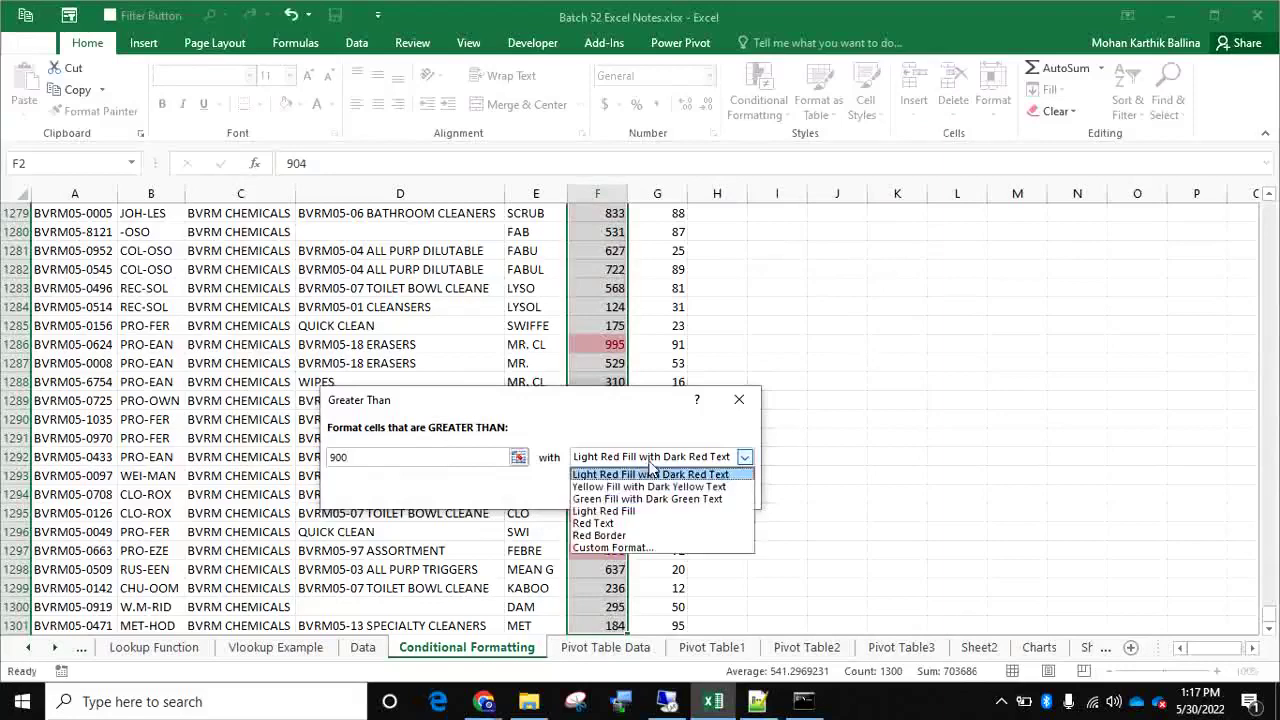
click(614, 548)
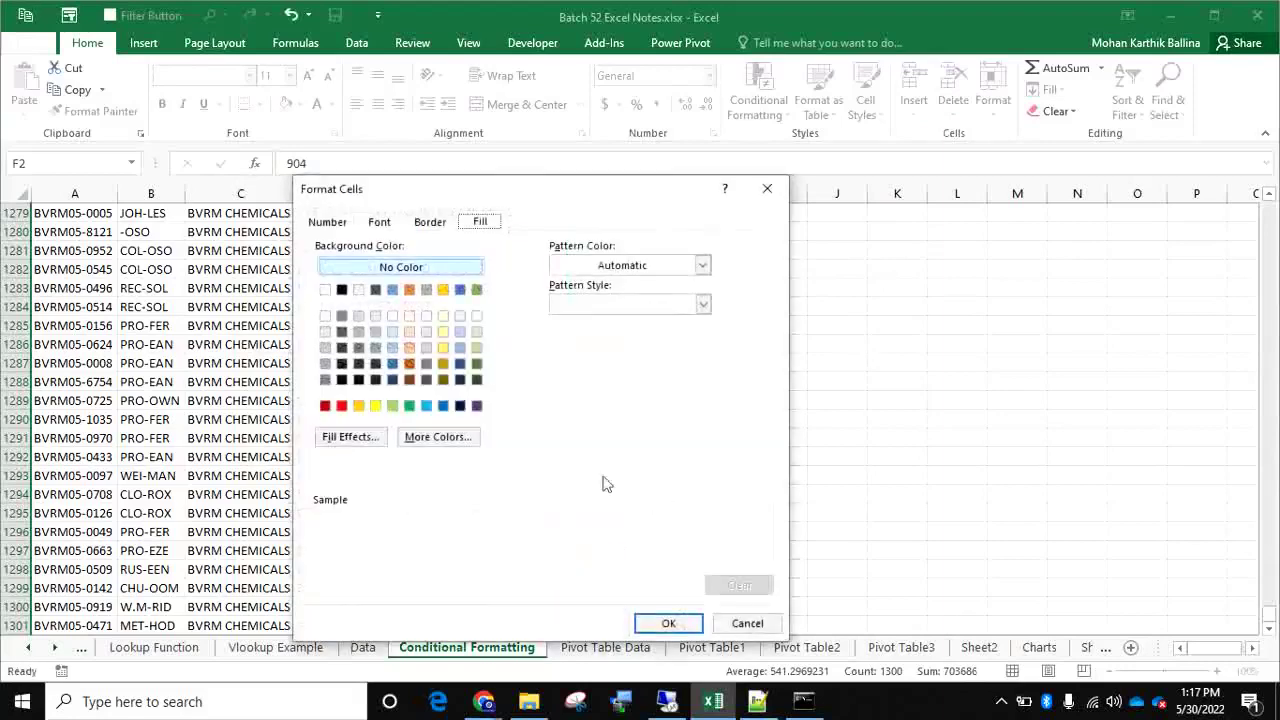
click(376, 406)
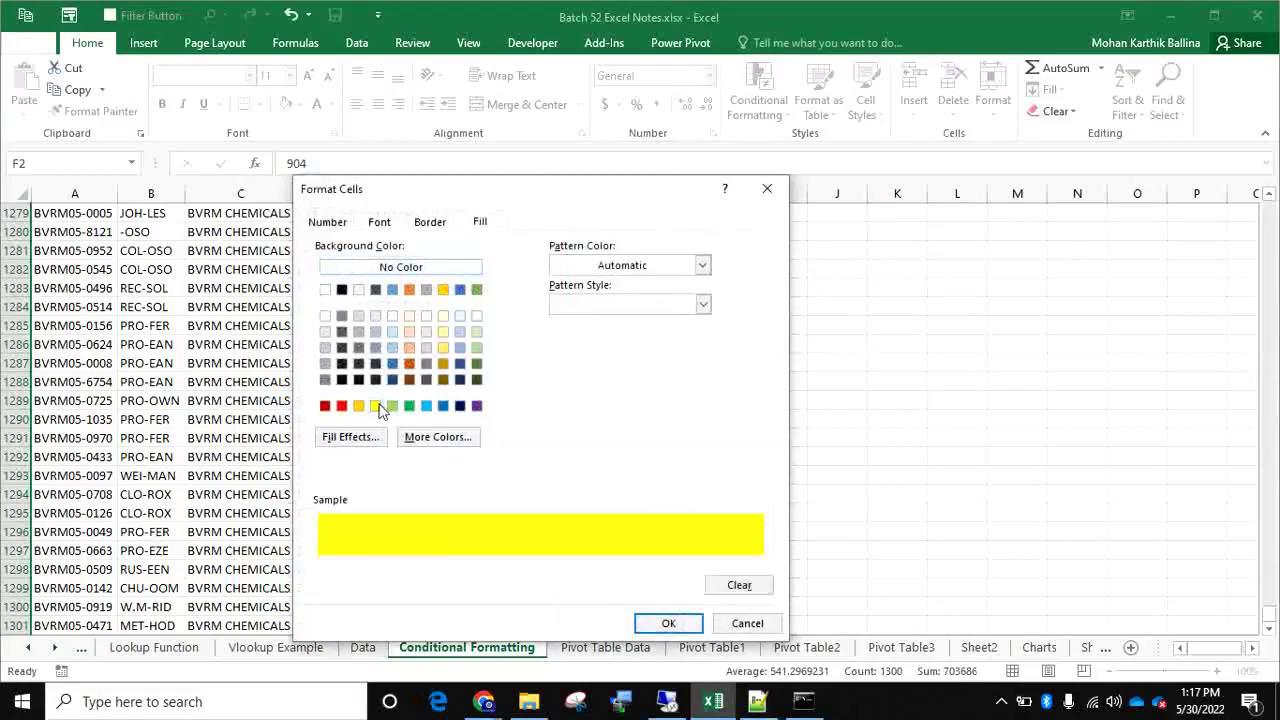
click(669, 624)
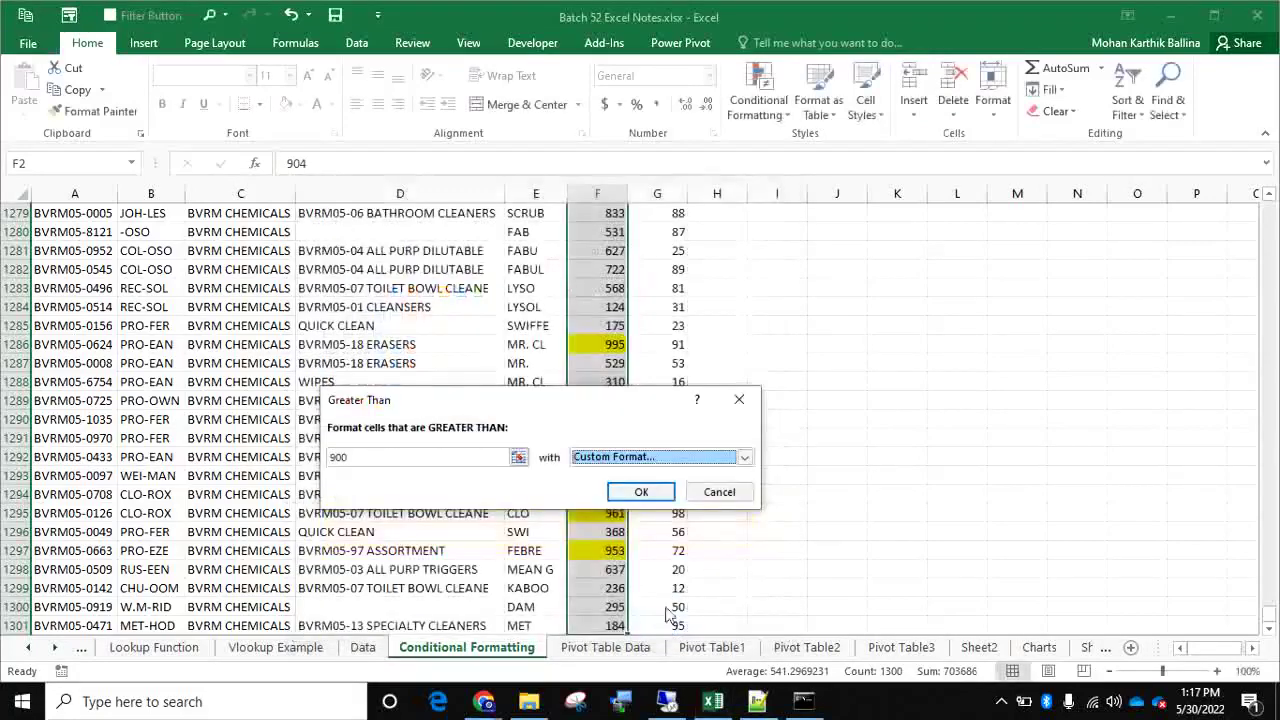
click(634, 496)
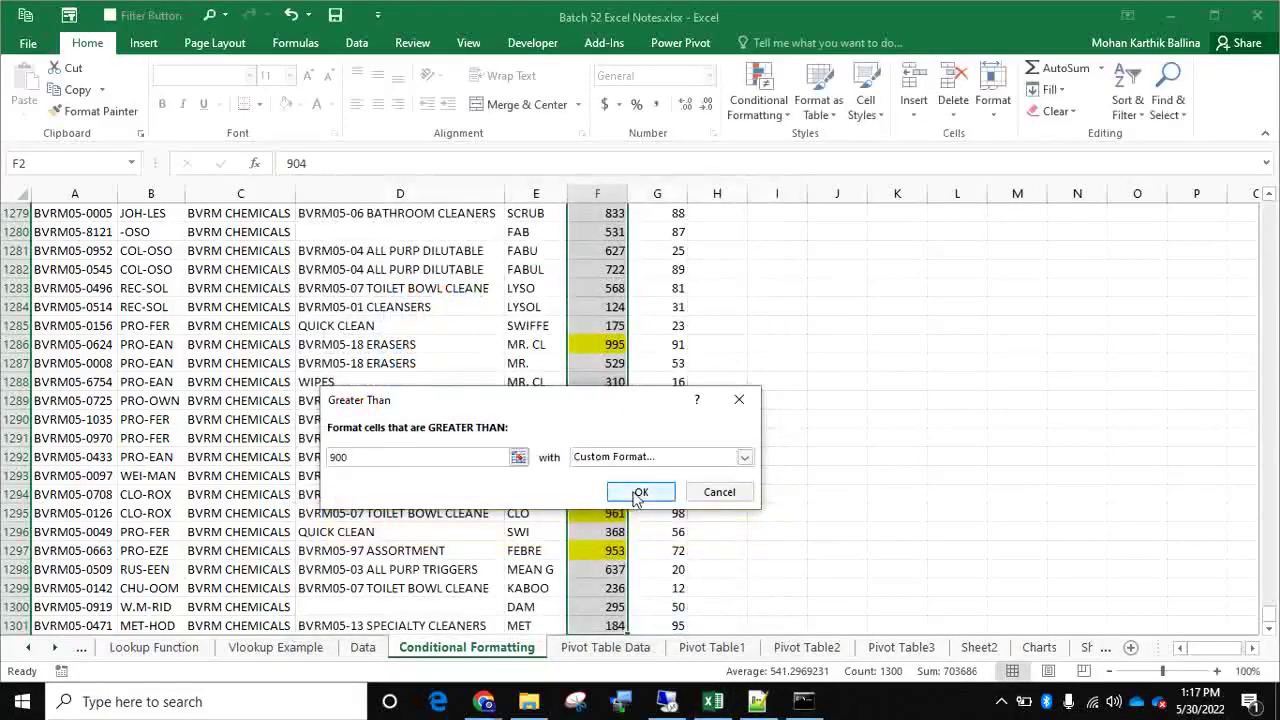
Test the column-wide rule by changing the Sales value in F8 to 983
click(591, 341)
key(ctrl+Up)
key(Down)
key(Down)
key(Down)
key(Down)
key(Down)
key(Down)
key(Down)
key(Down)
key(Down)
key(Up)
key(Up)
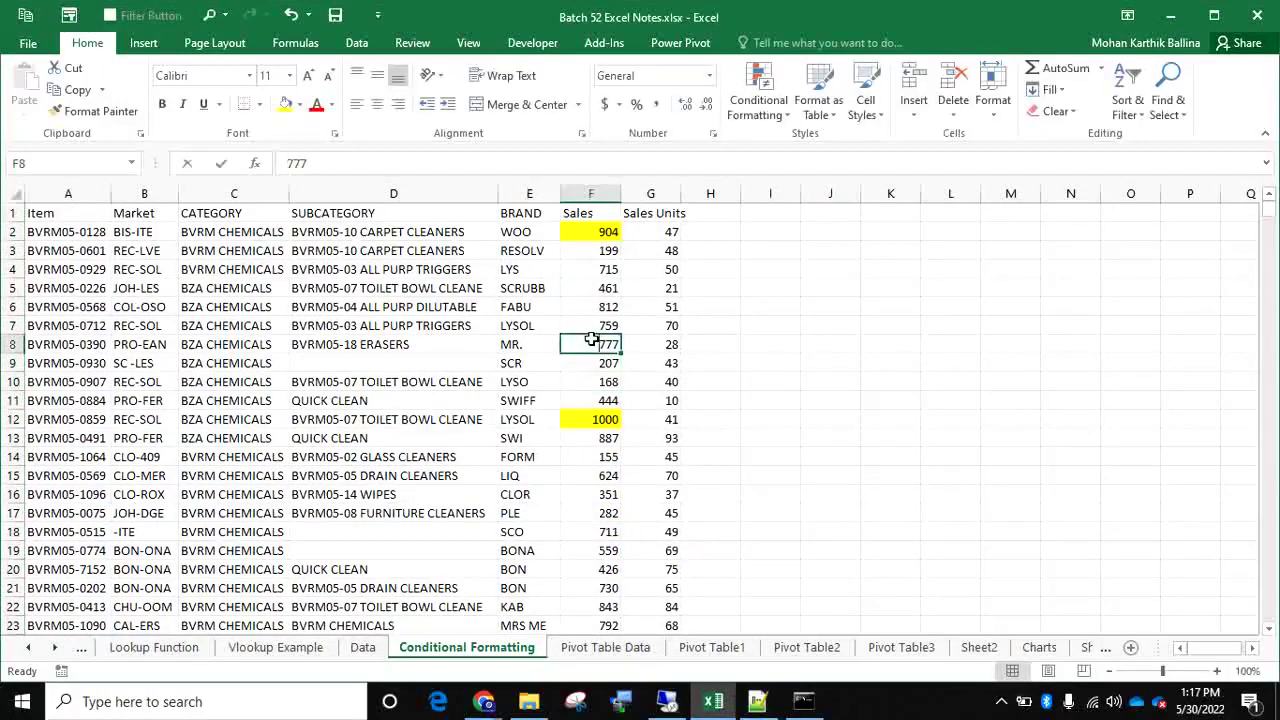
text(983)
key(Return)
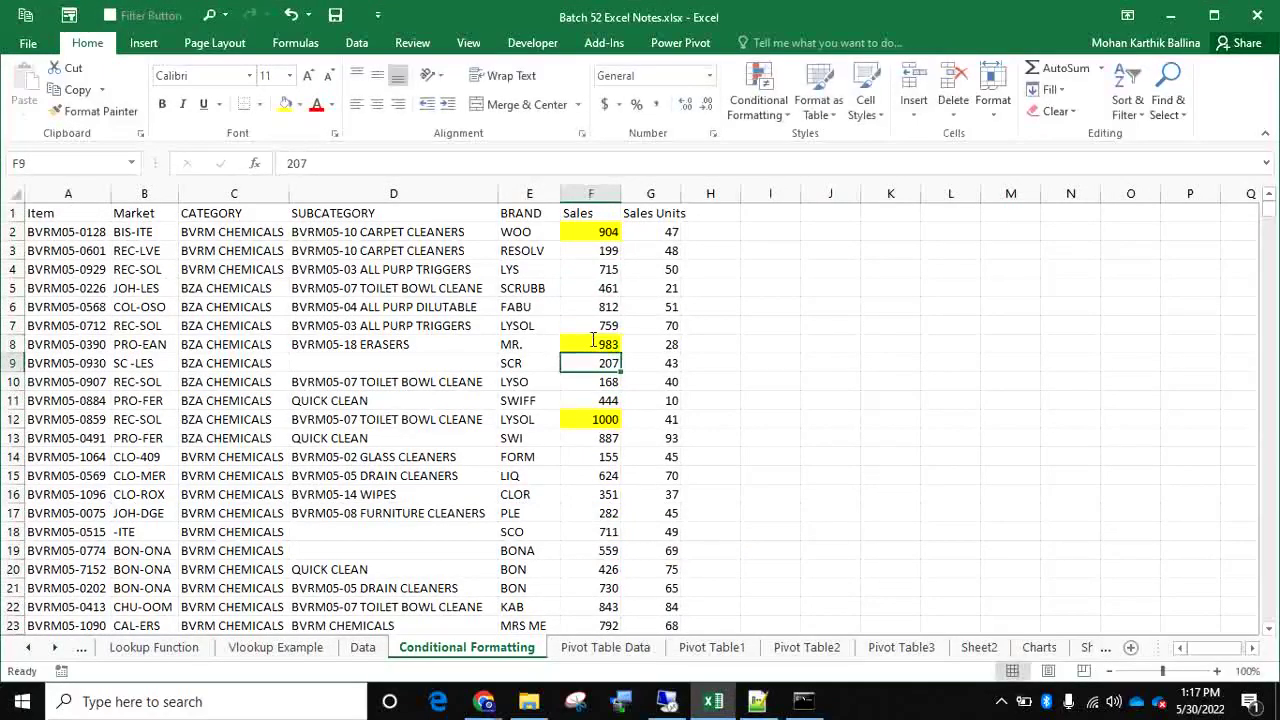
Check the Conditional Formatting Rules Manager for the rule that covers Sales cell F2
key(Up)
key(Up)
key(Up)
key(Up)
key(Up)
key(Up)
key(Up)
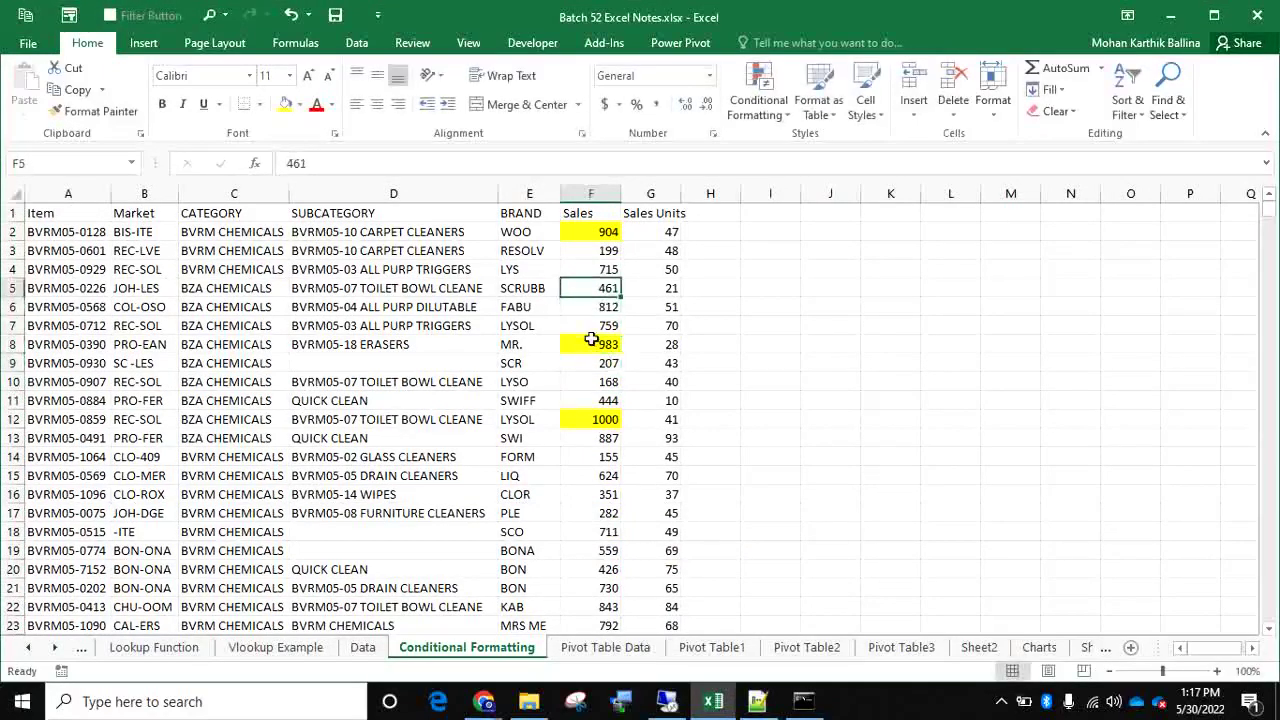
click(758, 105)
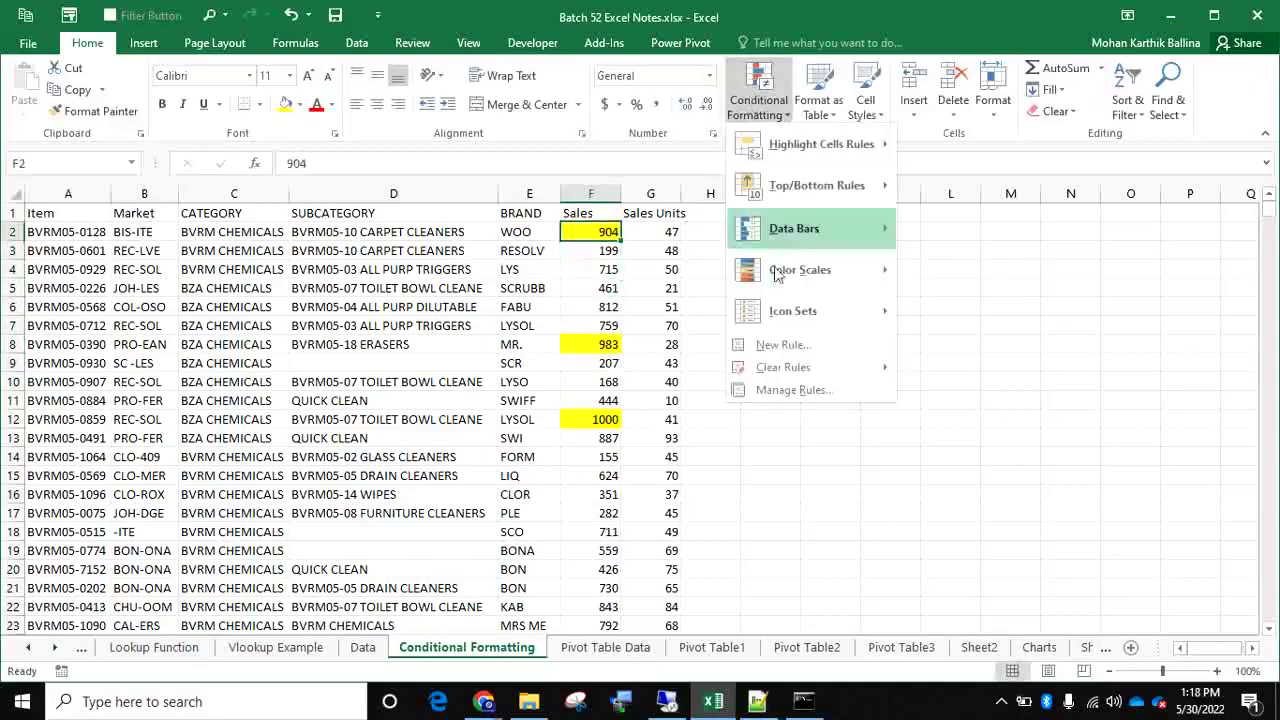
click(796, 392)
click(370, 430)
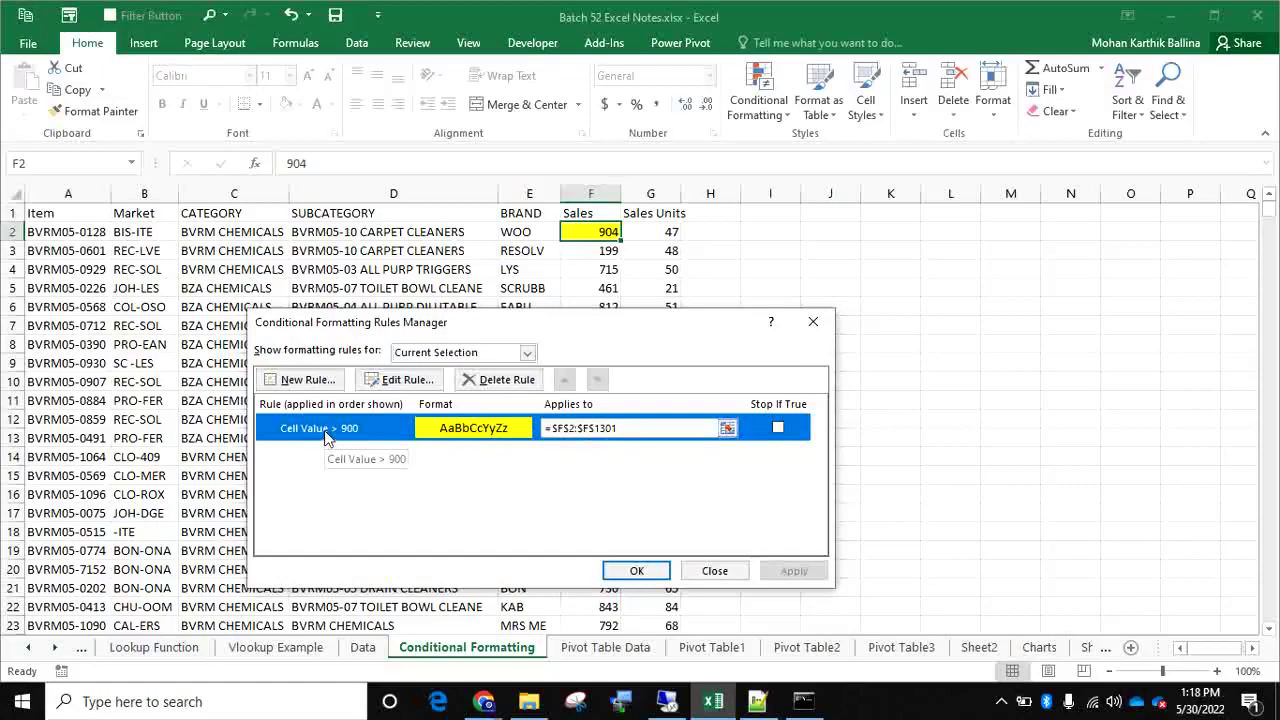
click(813, 321)
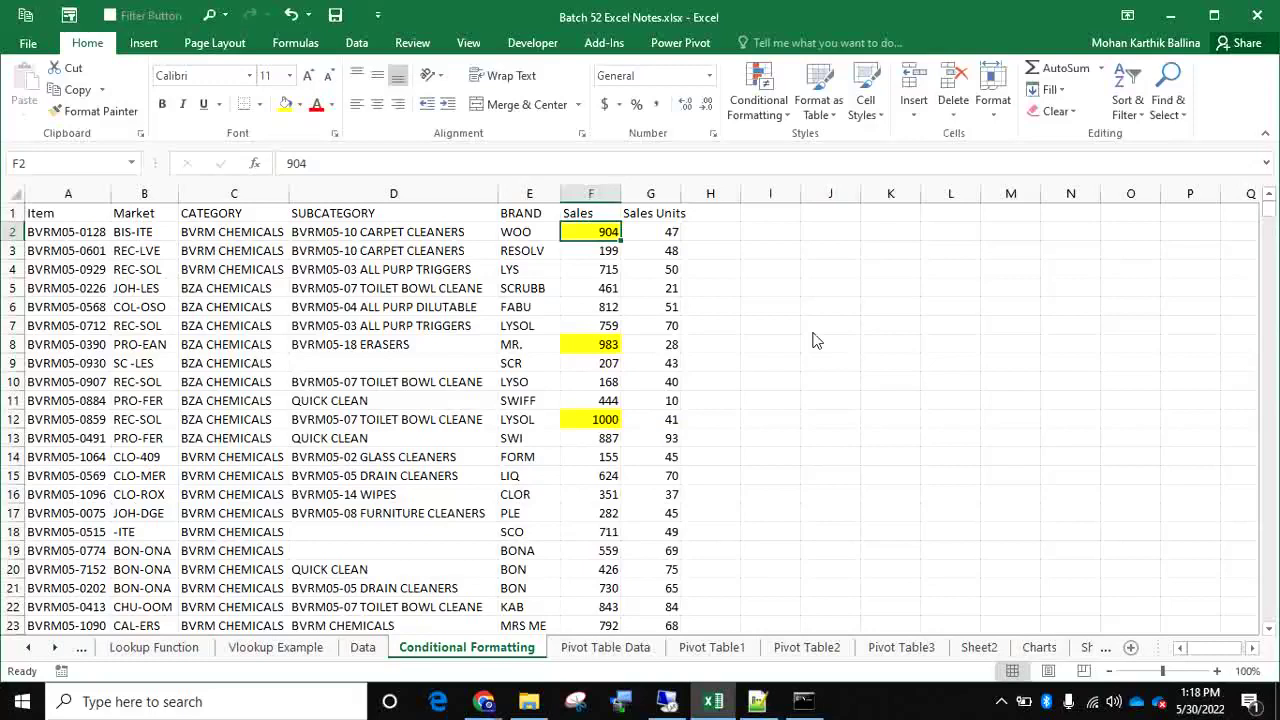
Edit the greater-than-900 rule on the whole Sales column to use a green background fill and apply it
key(ctrl+shift+Down)
click(762, 105)
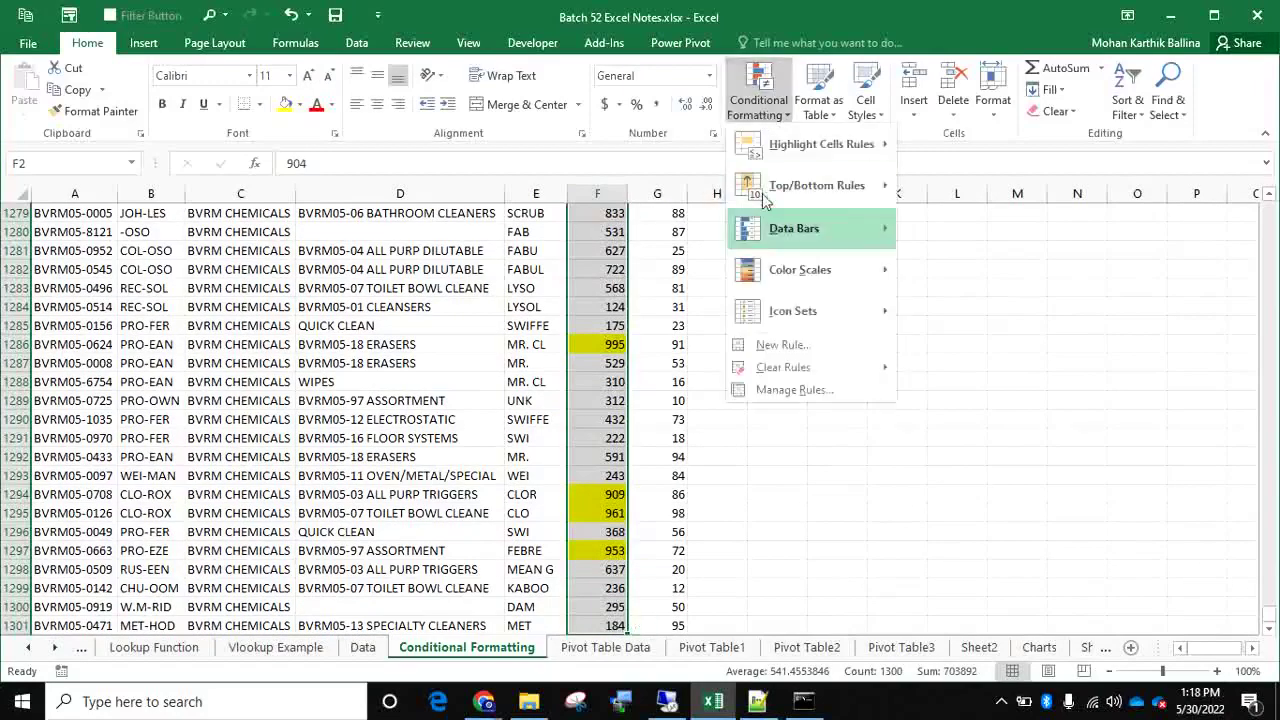
click(786, 392)
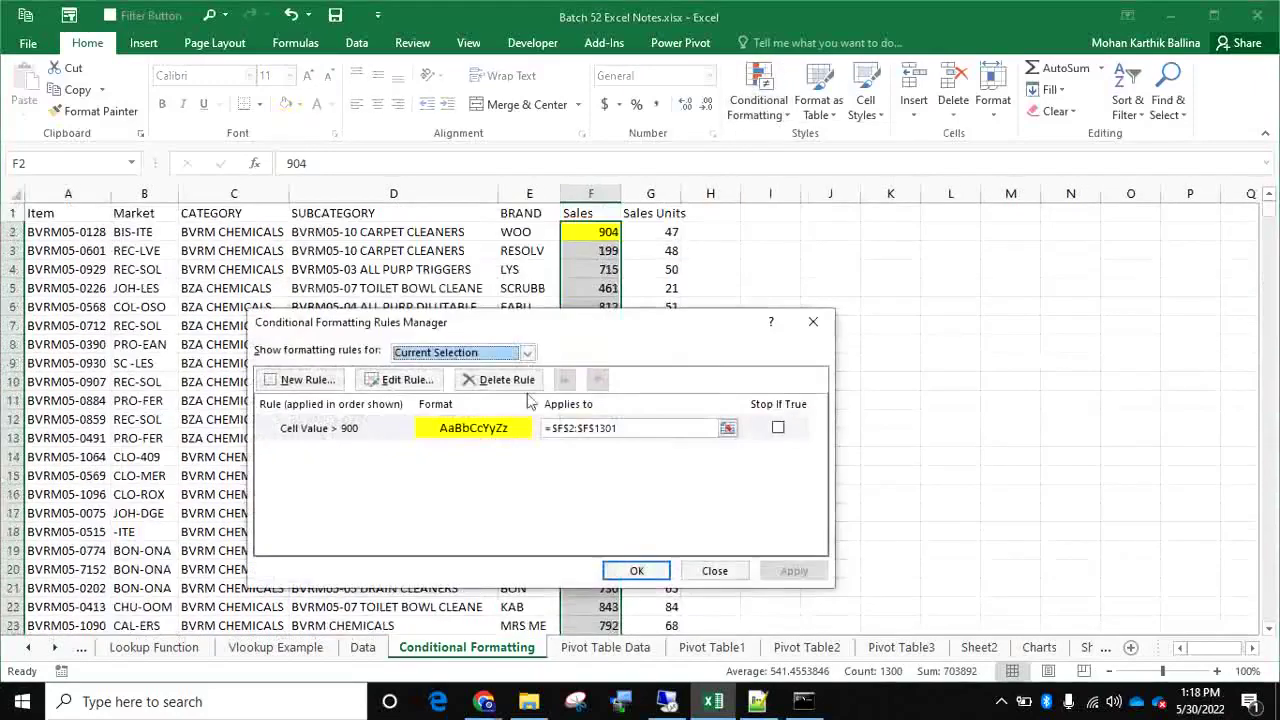
click(390, 438)
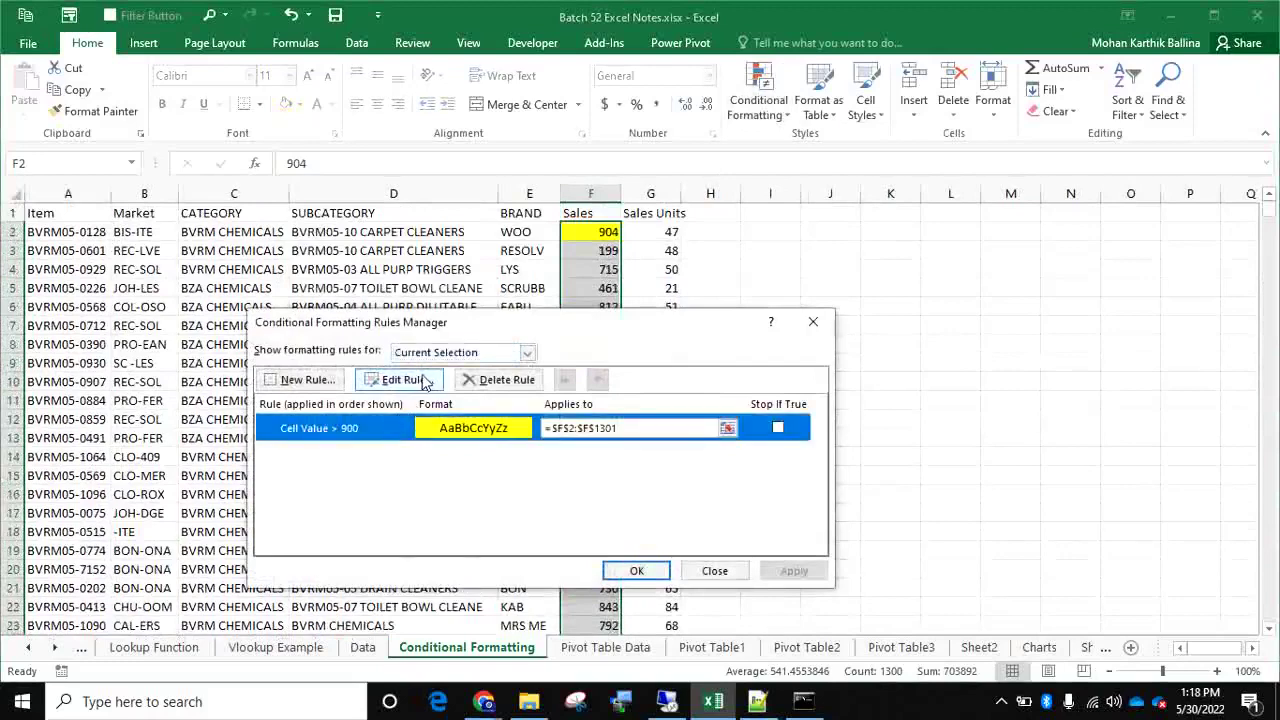
click(424, 382)
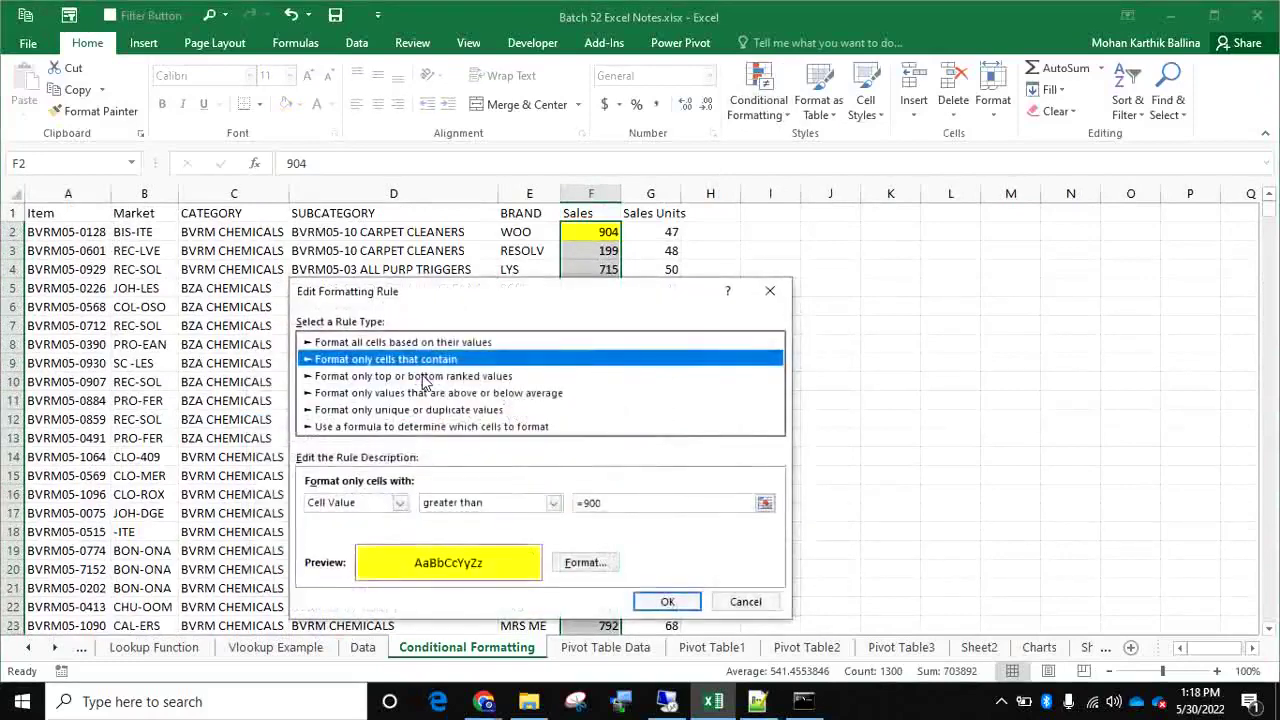
click(580, 562)
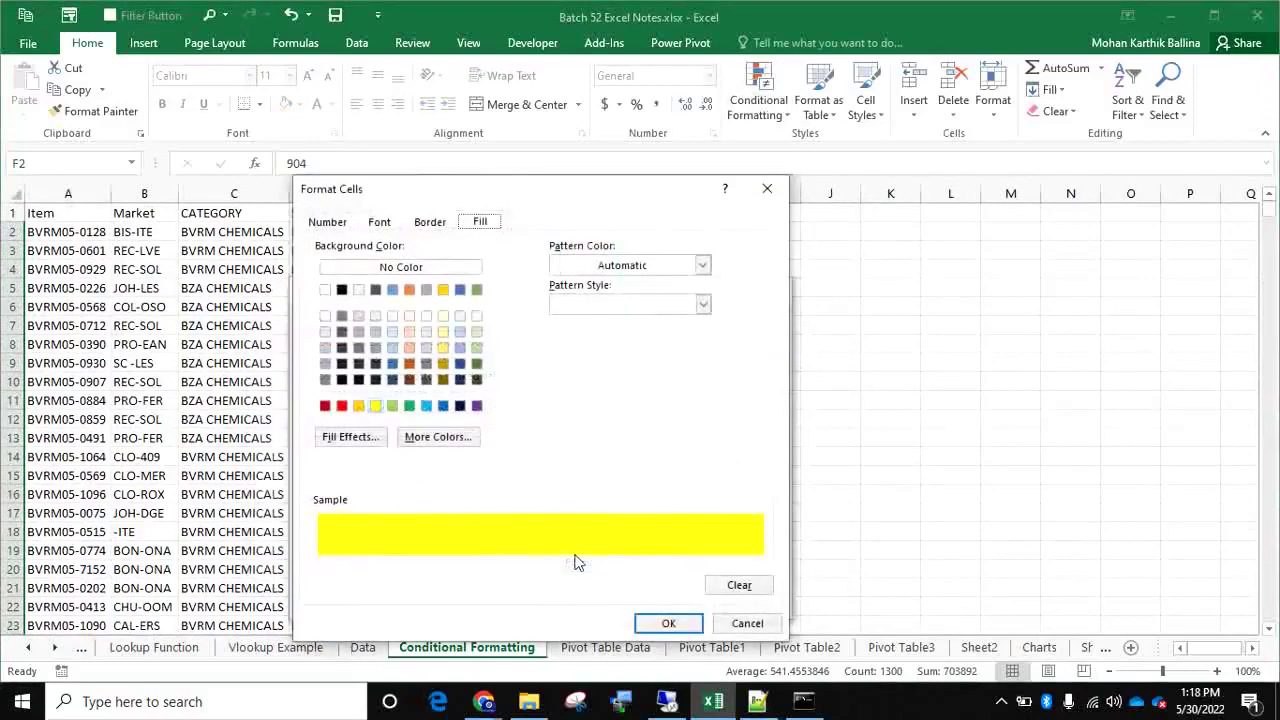
click(411, 407)
click(668, 623)
click(667, 601)
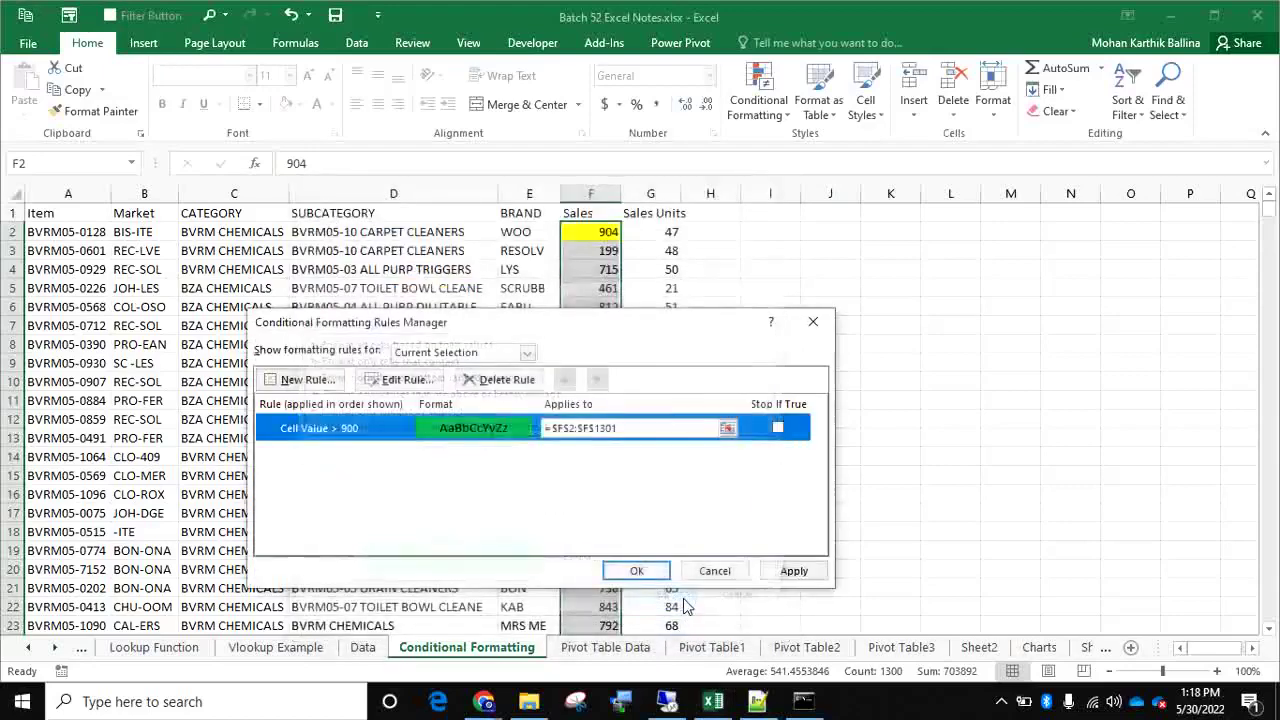
click(793, 571)
click(614, 578)
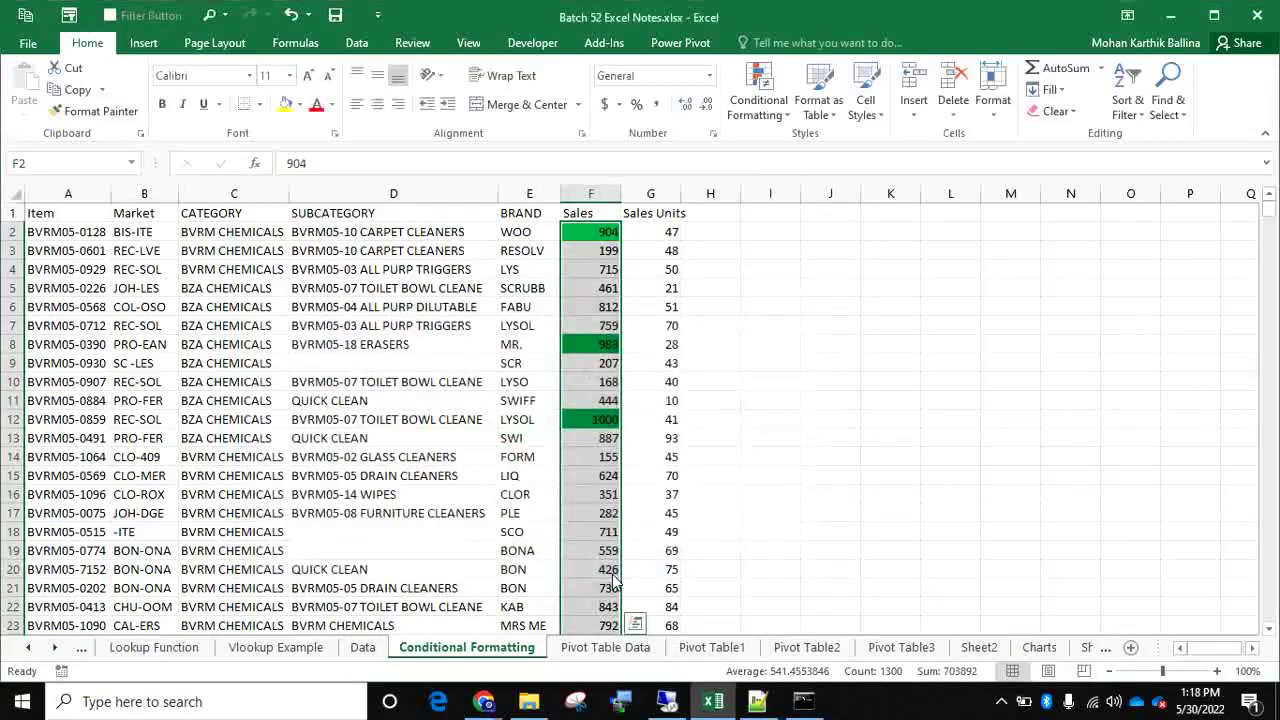
Start a Between highlight rule with limits 700 and 900 for all Sales values from F2 to the last row
click(597, 228)
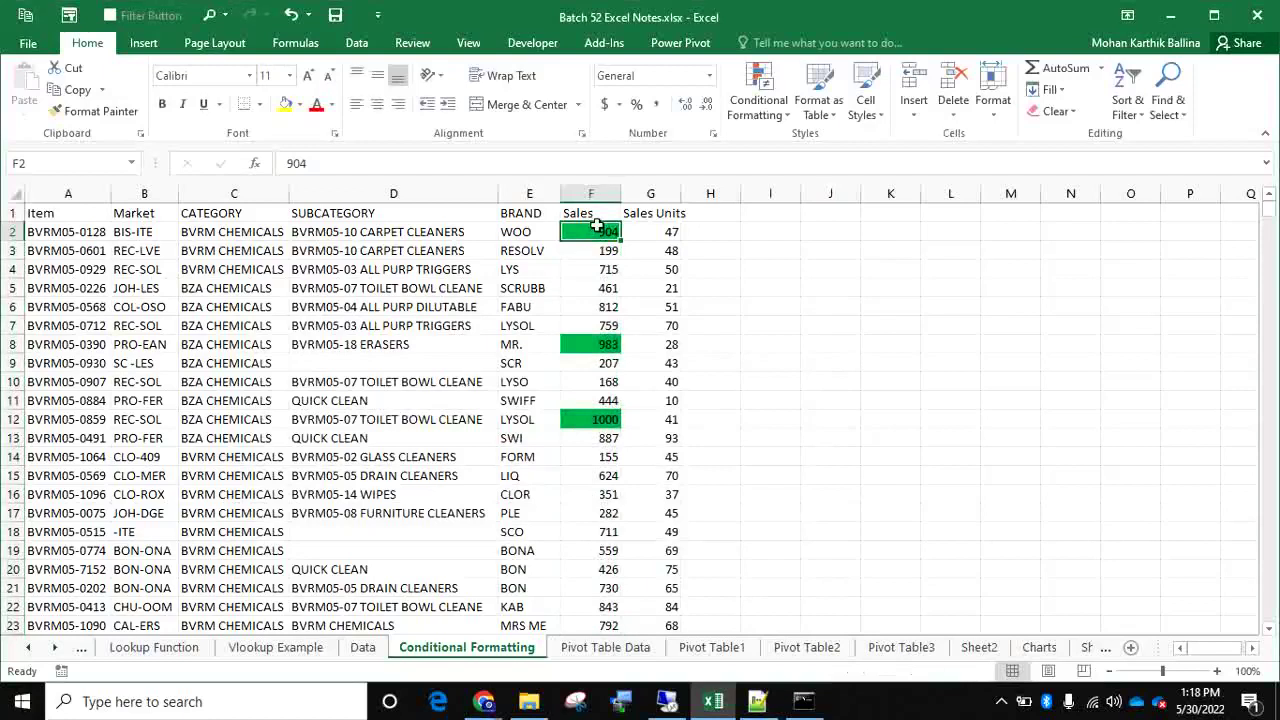
key(Up)
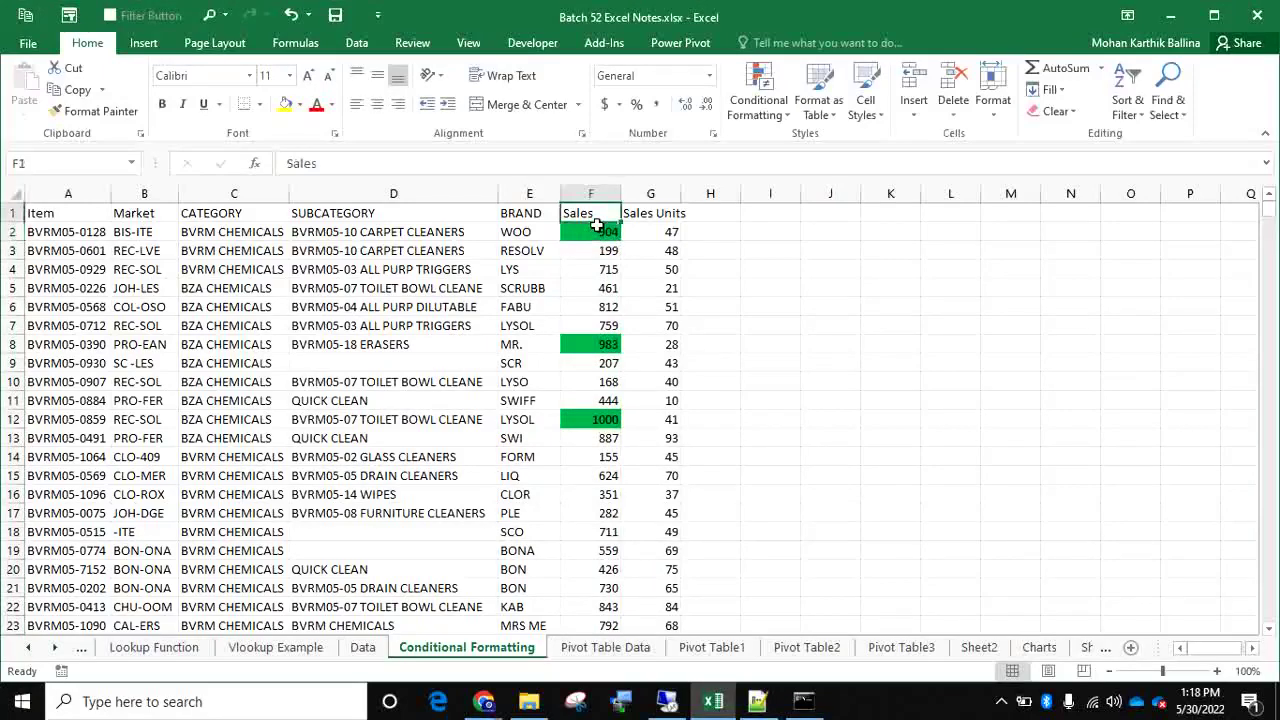
click(597, 228)
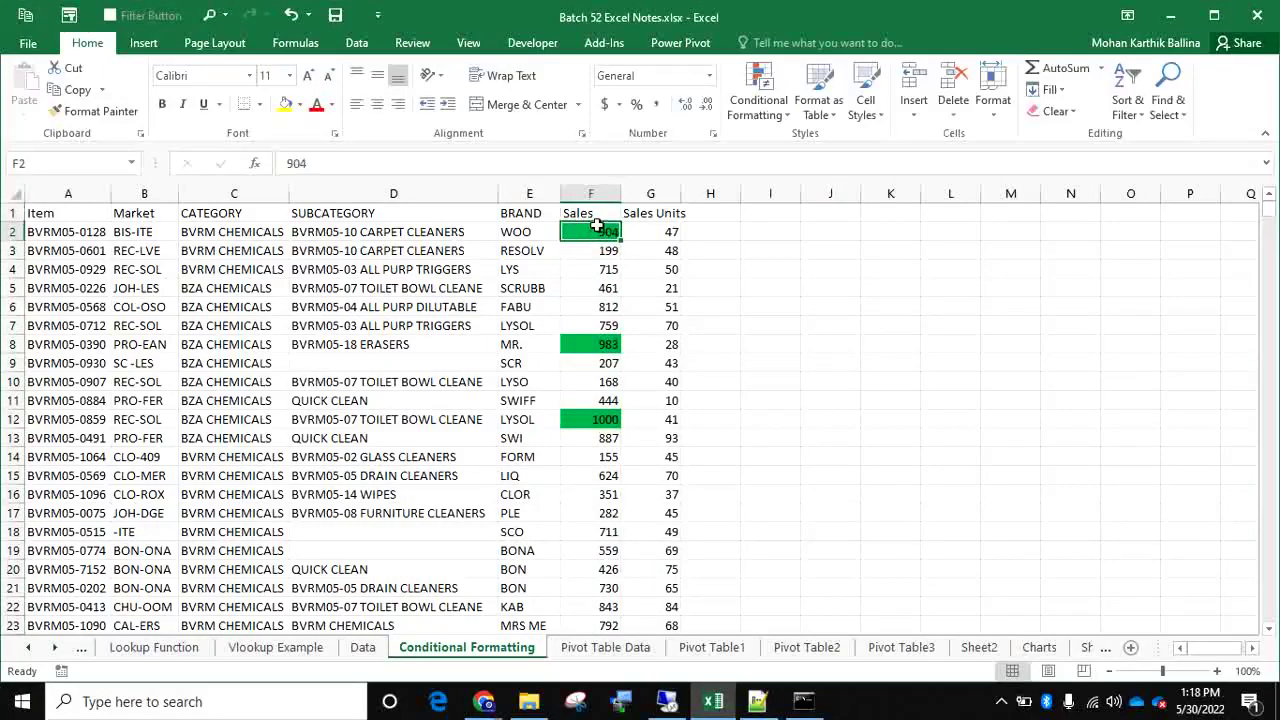
key(ctrl+shift+Down)
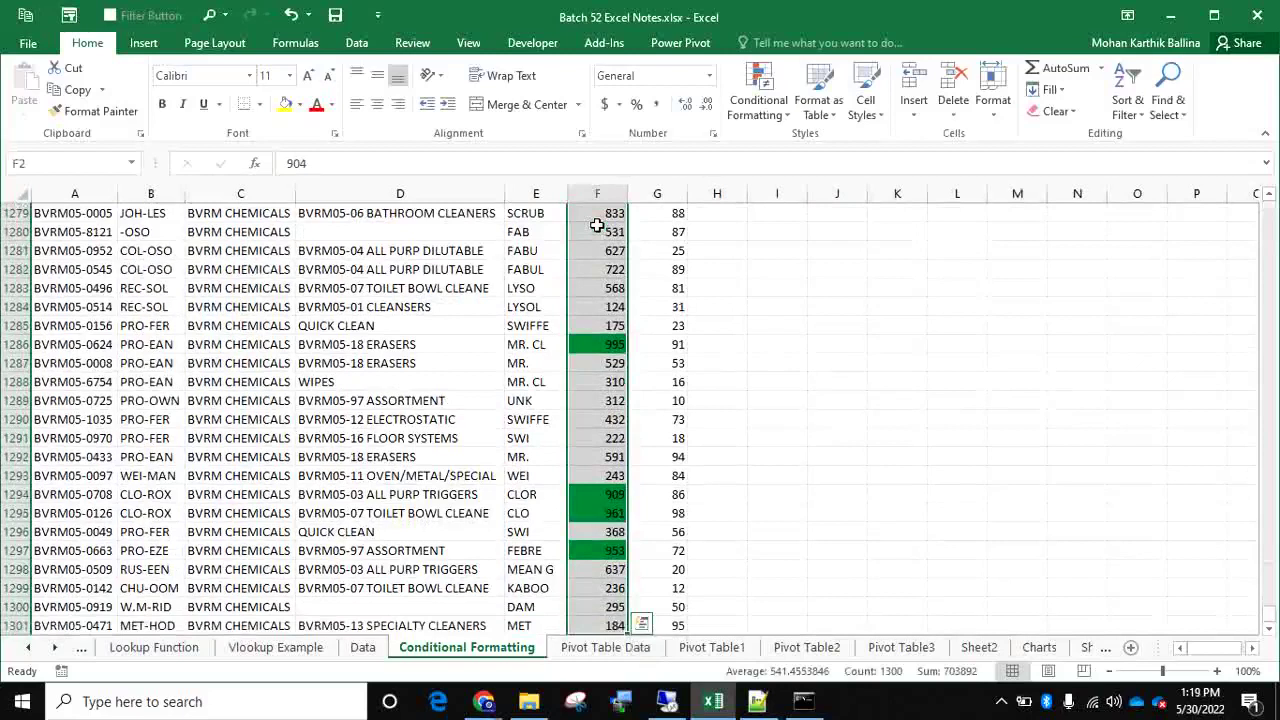
click(755, 112)
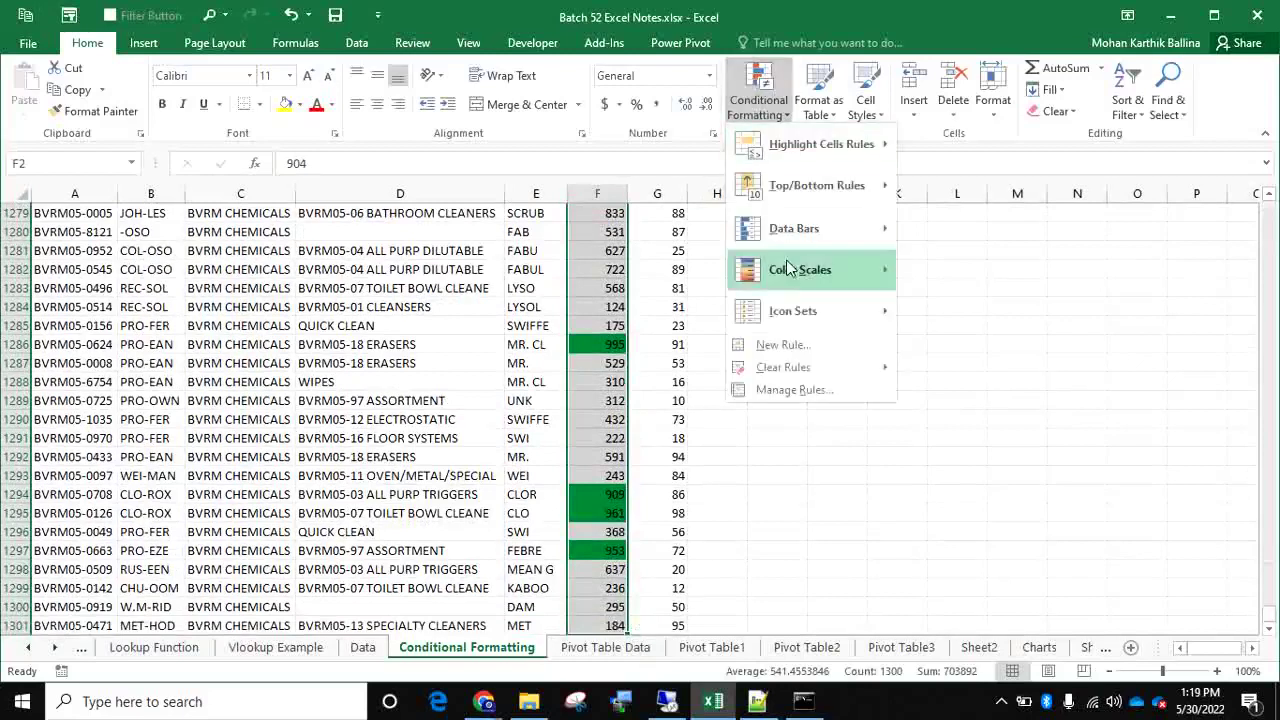
mouse_move(848, 150)
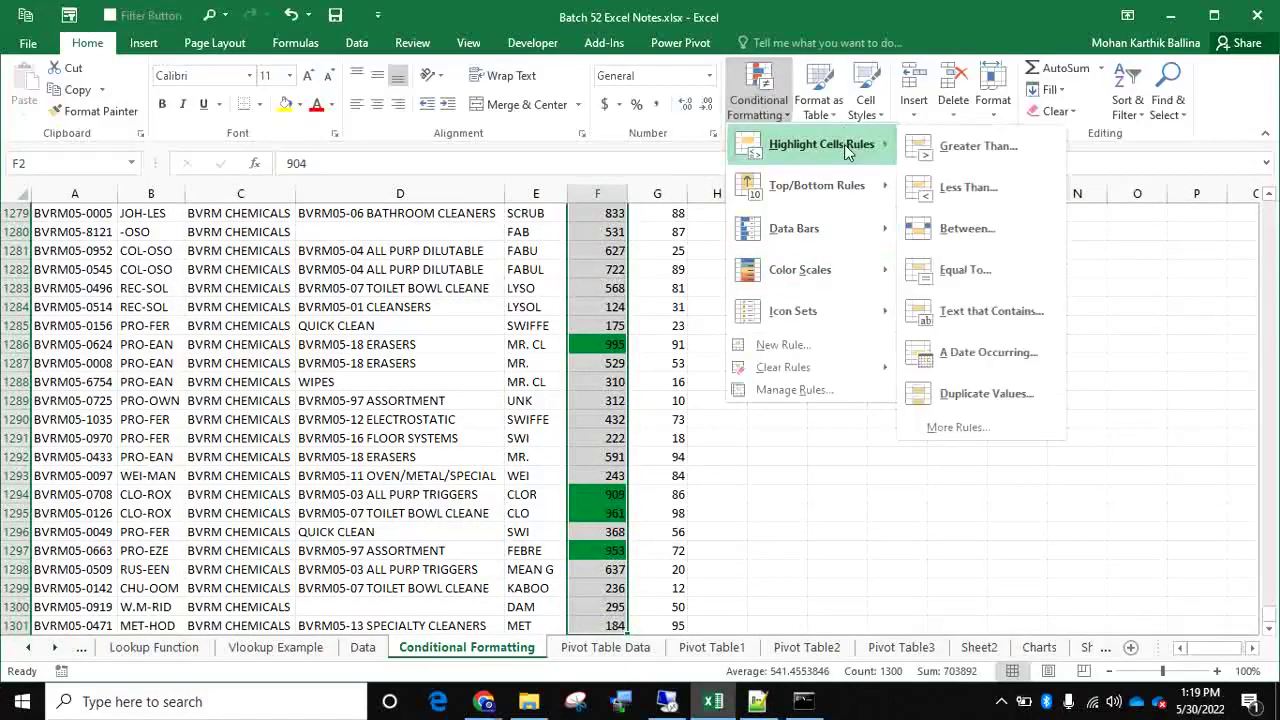
click(950, 248)
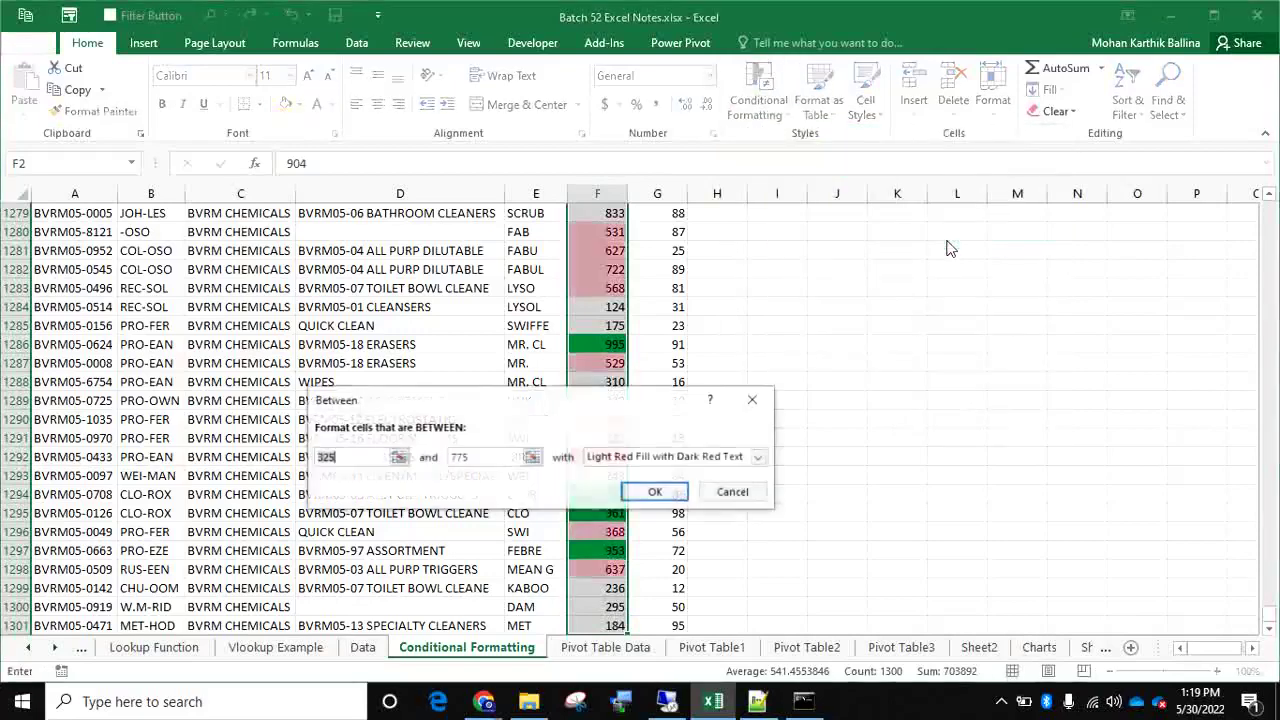
click(380, 455)
key(BackSpace)
key(BackSpace)
key(BackSpace)
text(700)
key(Tab)
key(BackSpace)
key(BackSpace)
key(BackSpace)
text(900)
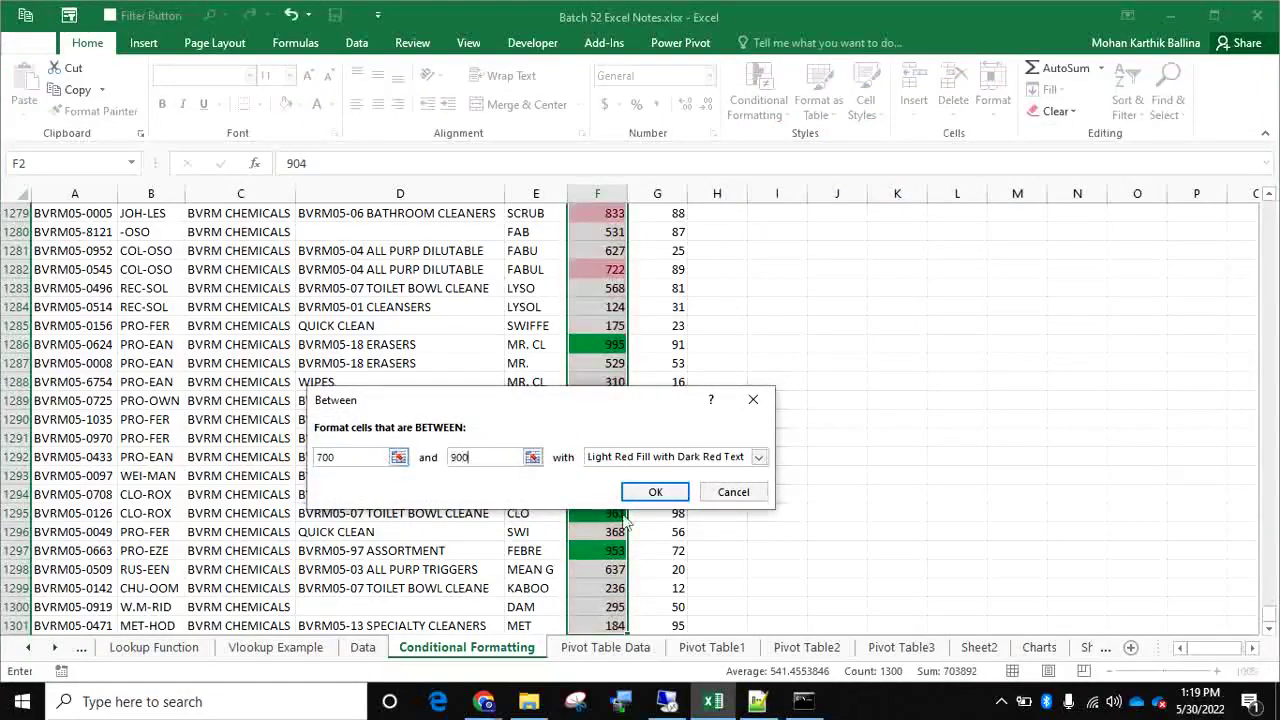
Give the Between rule a custom bright yellow background fill and apply it to the Sales column
click(759, 456)
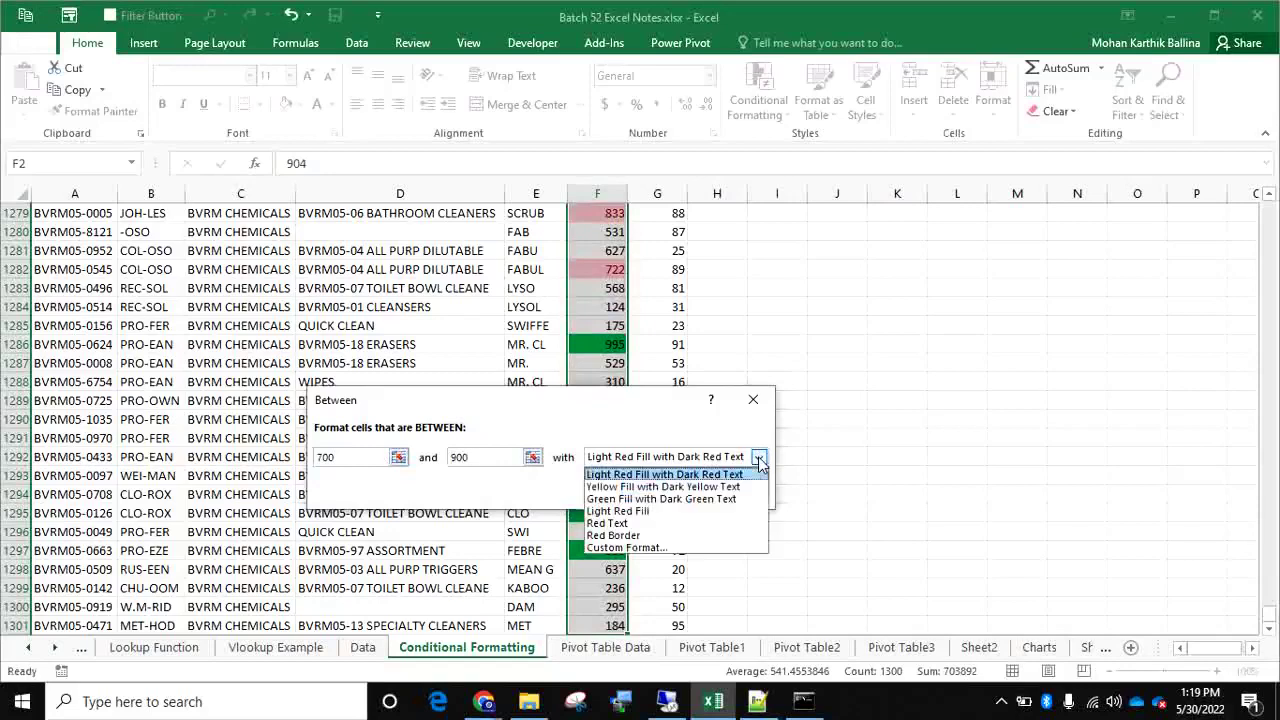
click(640, 549)
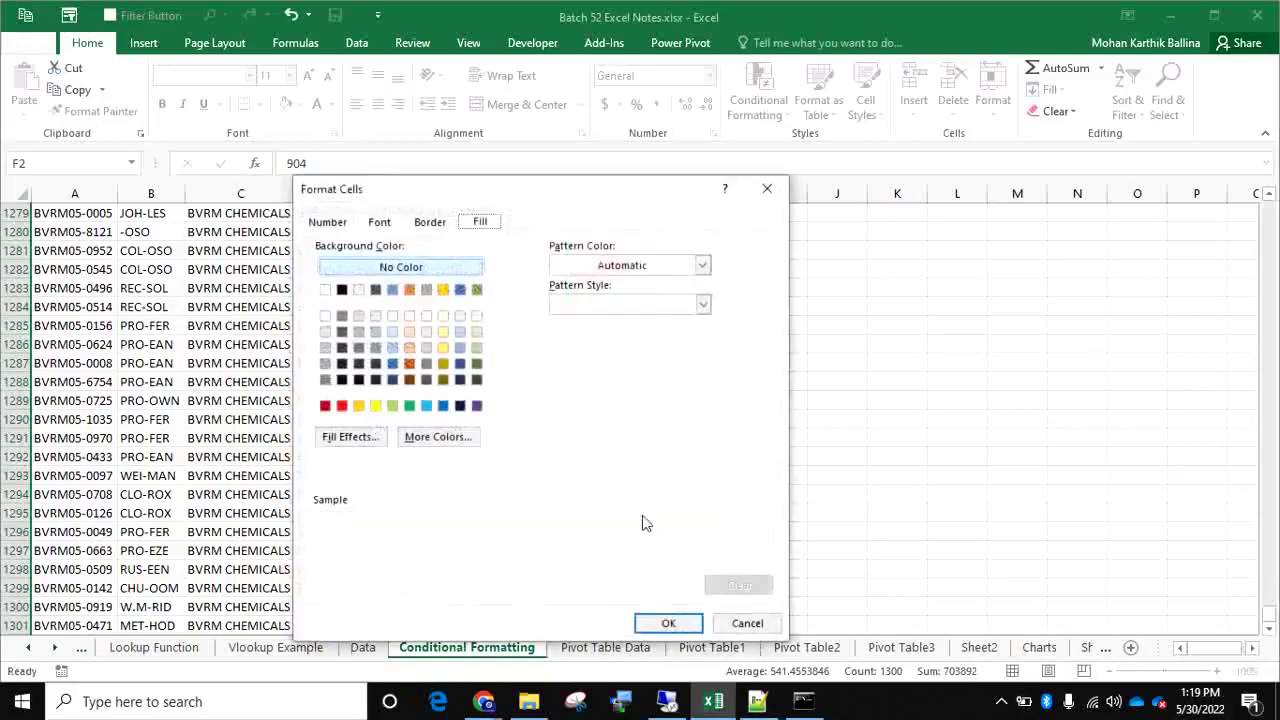
click(375, 405)
click(686, 623)
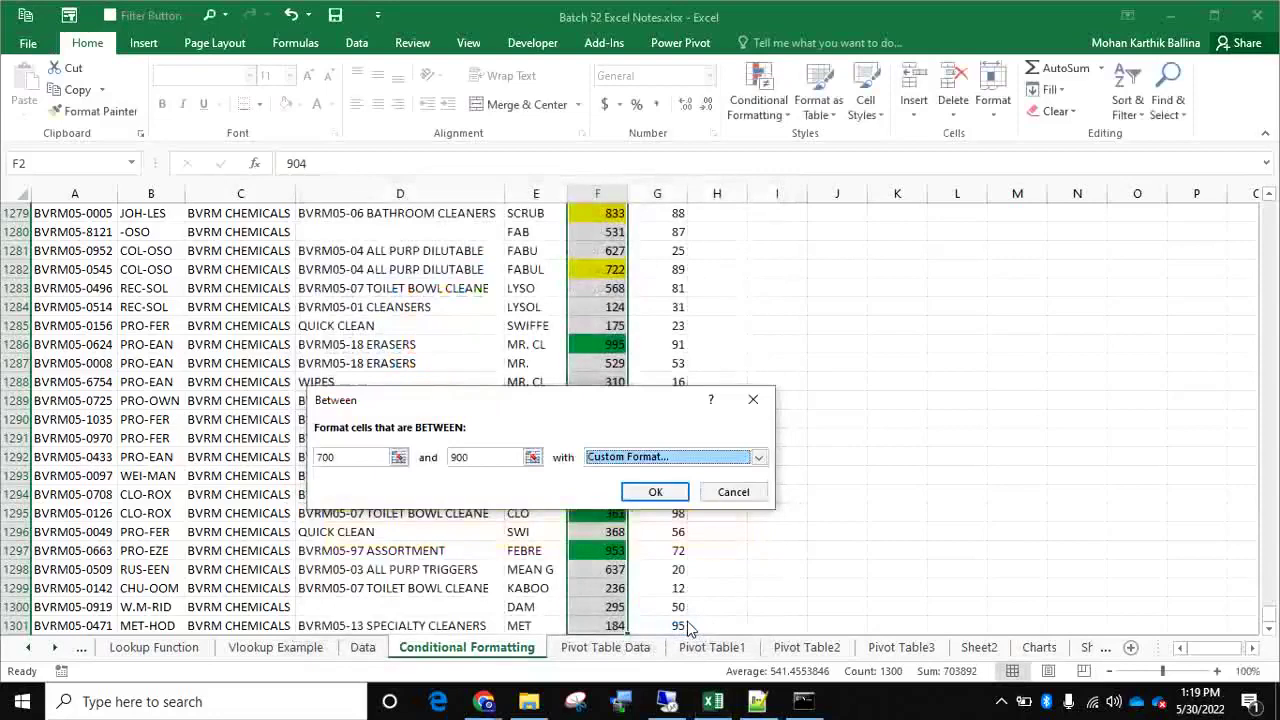
click(653, 491)
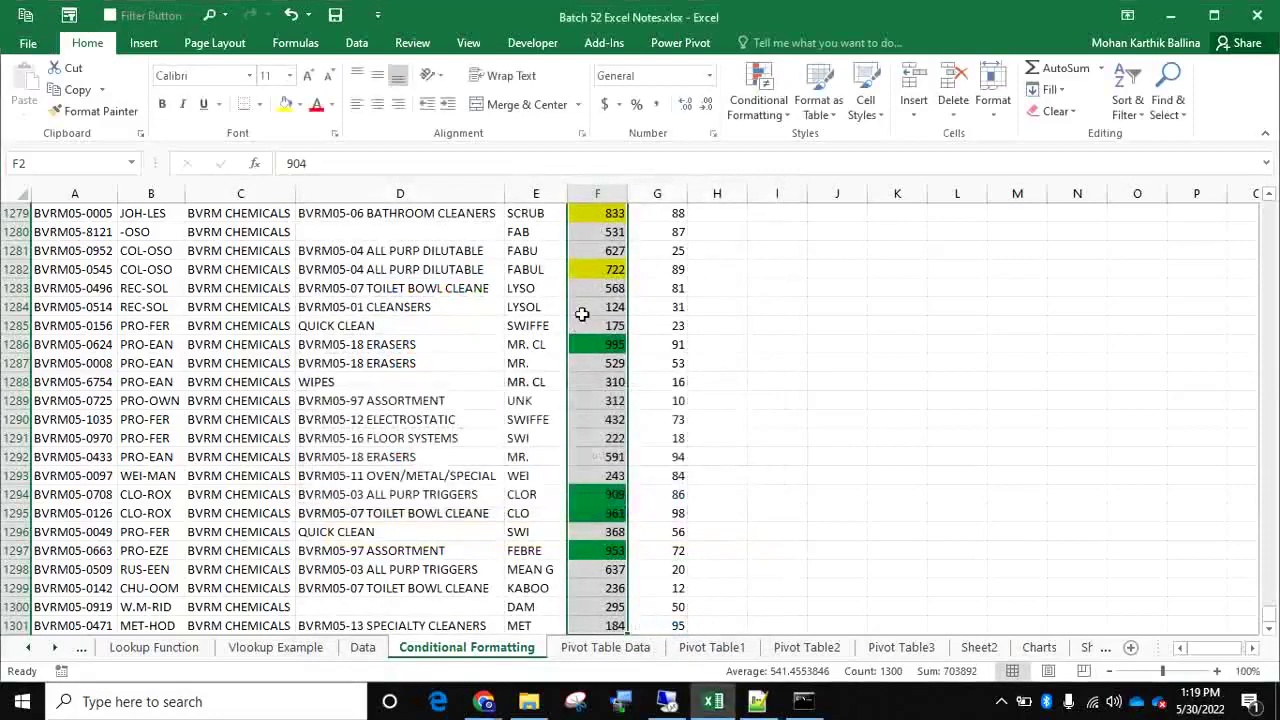
Examine the highlighted Sales values in the first rows of the sheet to compare the two rules
click(585, 310)
key(ctrl+Up)
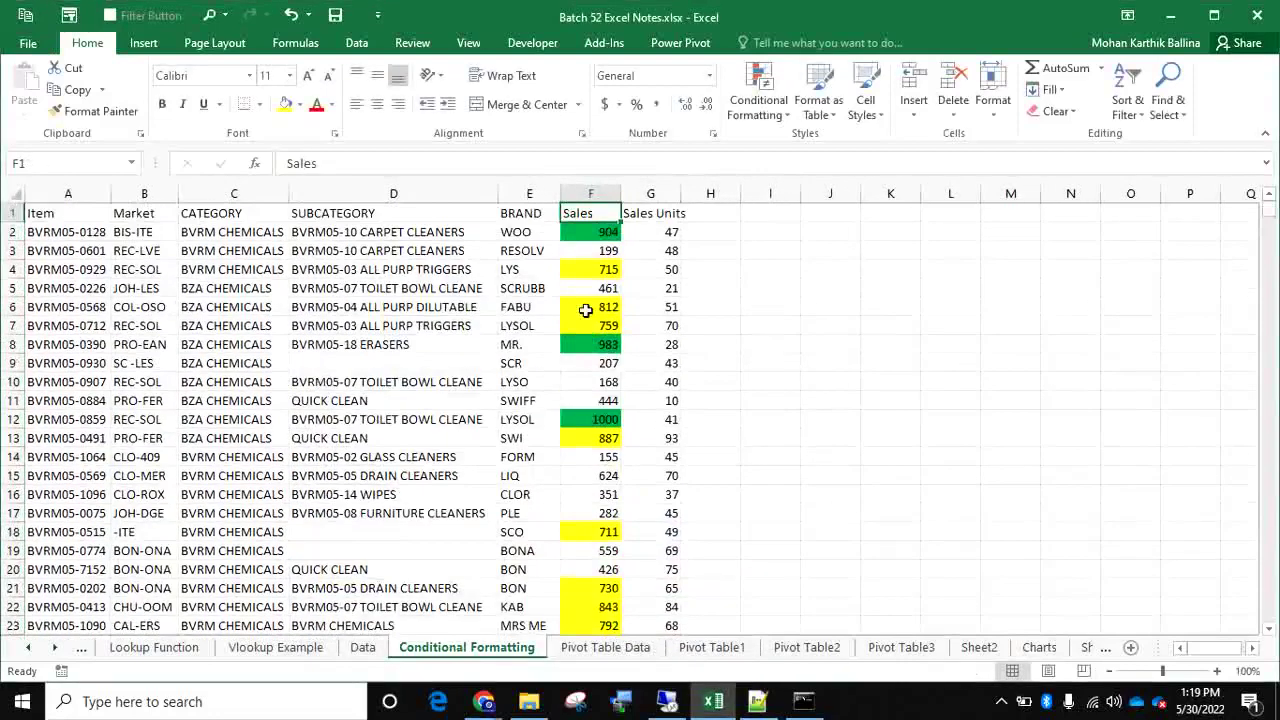
key(Down)
key(Down)
key(Down)
key(Down)
key(Down)
key(Down)
key(Down)
key(Down)
key(Down)
key(Down)
key(Down)
key(Down)
key(Down)
key(Down)
key(Down)
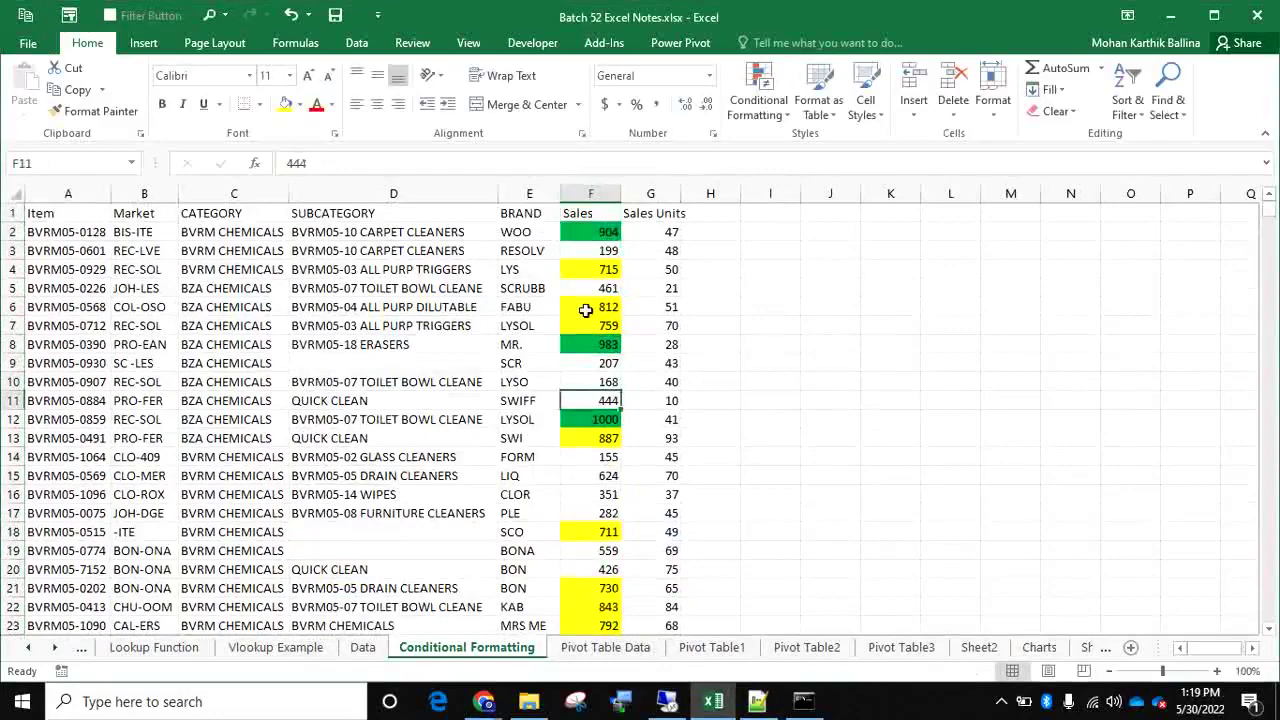
key(Up)
key(Up)
key(Up)
key(Up)
key(Up)
key(Up)
key(Up)
key(Up)
key(Up)
key(Up)
key(Up)
key(Up)
key(Up)
key(Up)
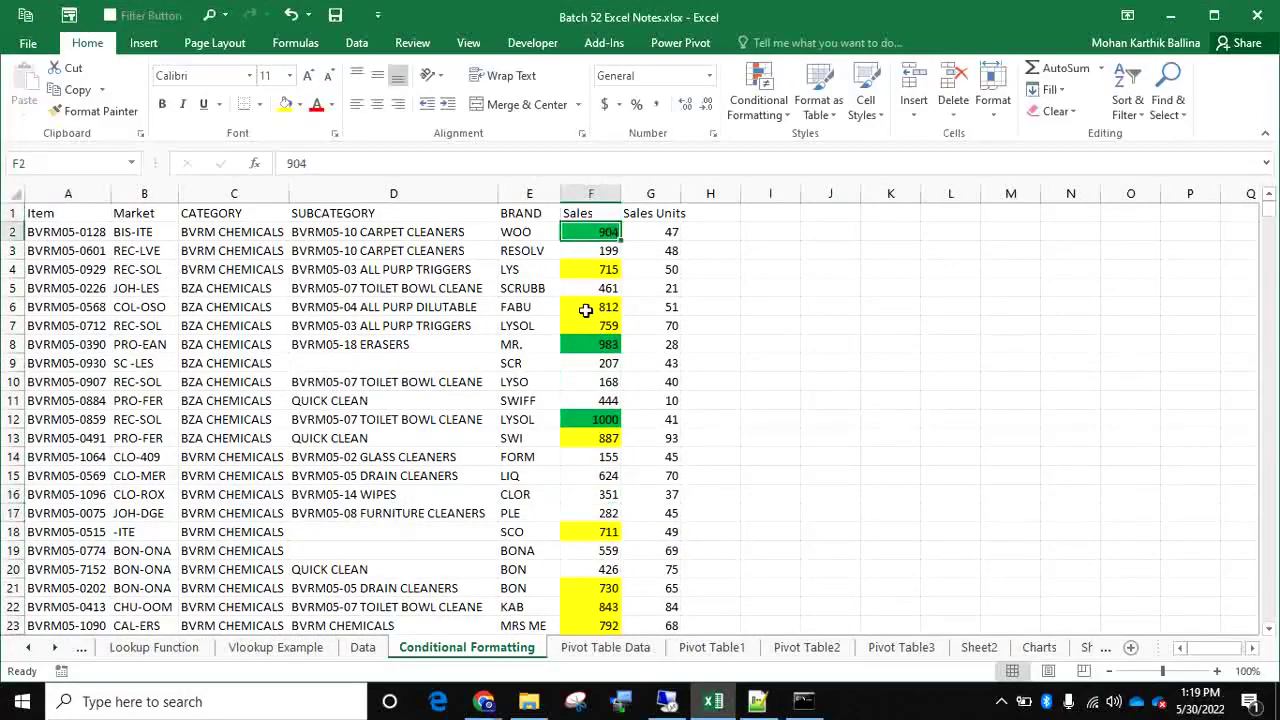
Start a Less Than highlight rule with a threshold of 700 for all Sales values from F2 to the last row
key(ctrl+shift+Down)
click(762, 88)
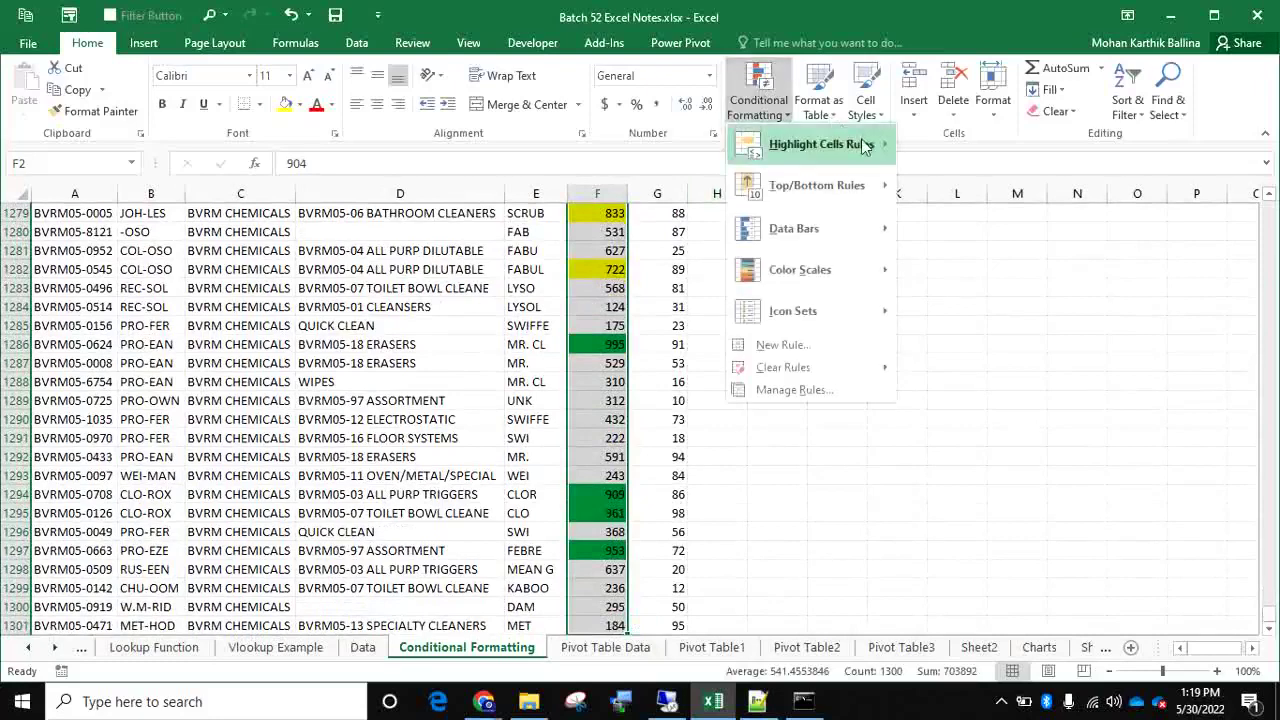
mouse_move(850, 144)
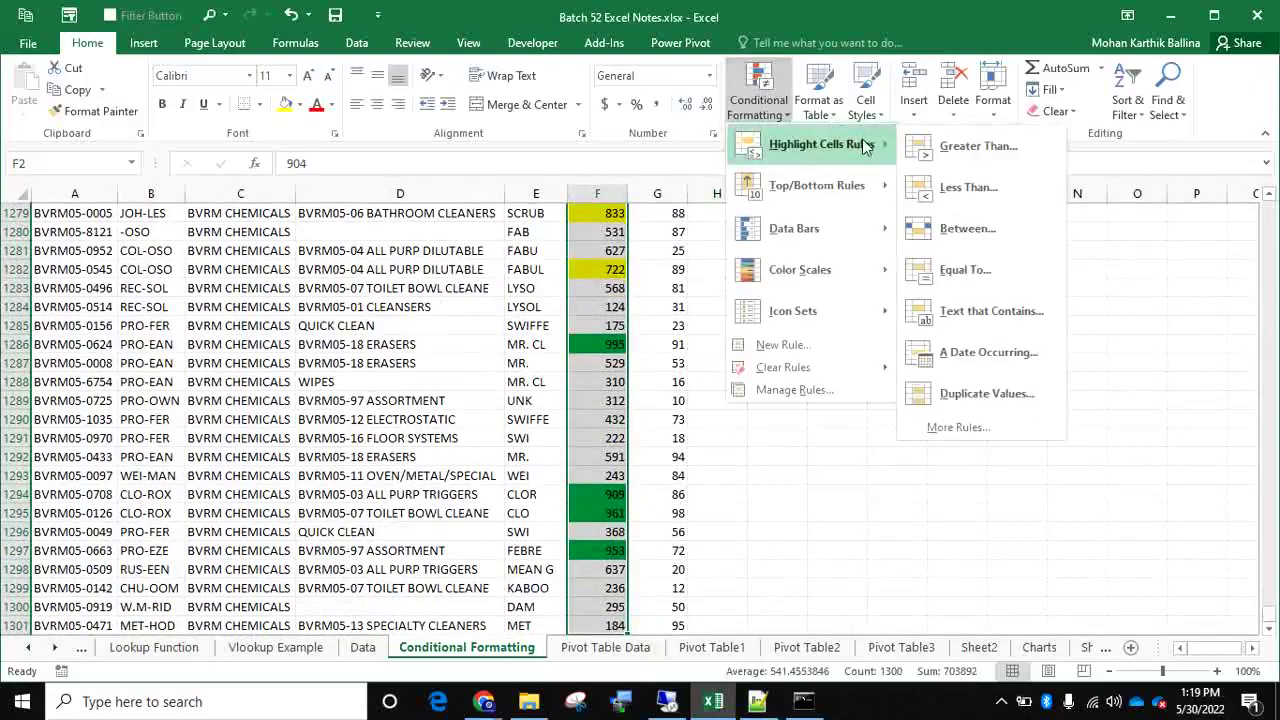
click(966, 187)
text(700)
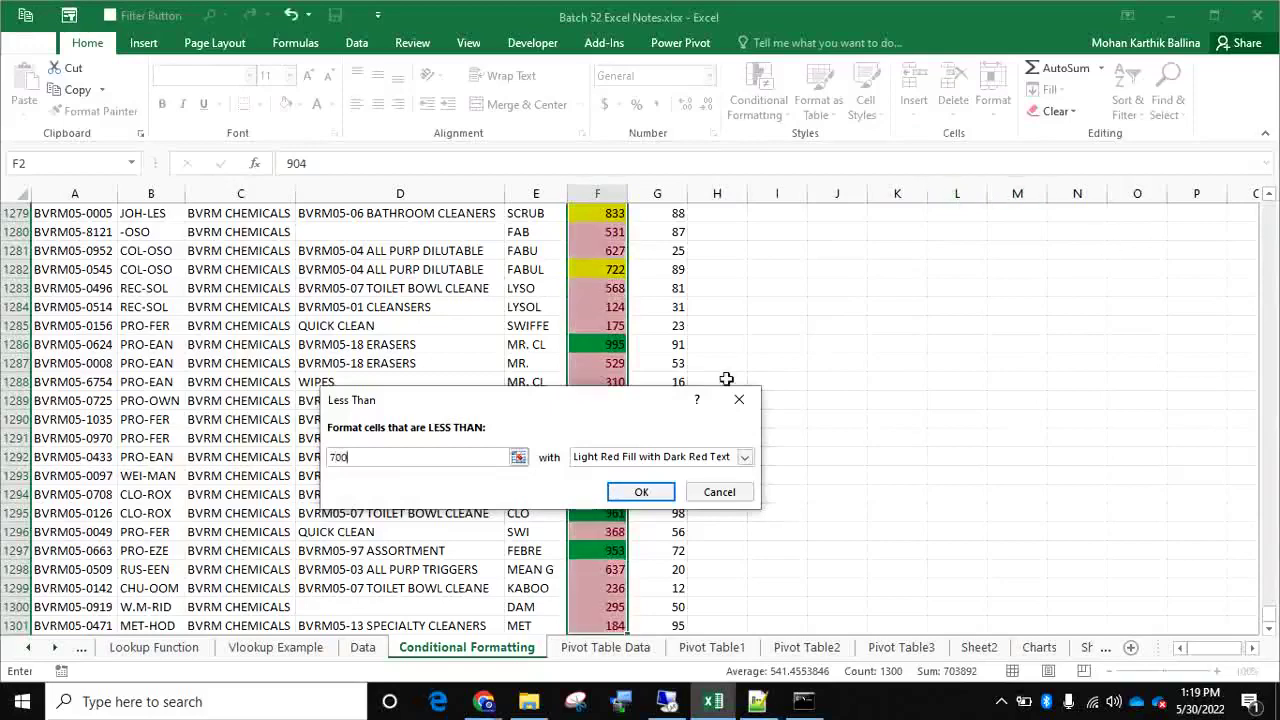
Give the Less Than rule a custom red background fill, apply it and return to the first row
click(744, 457)
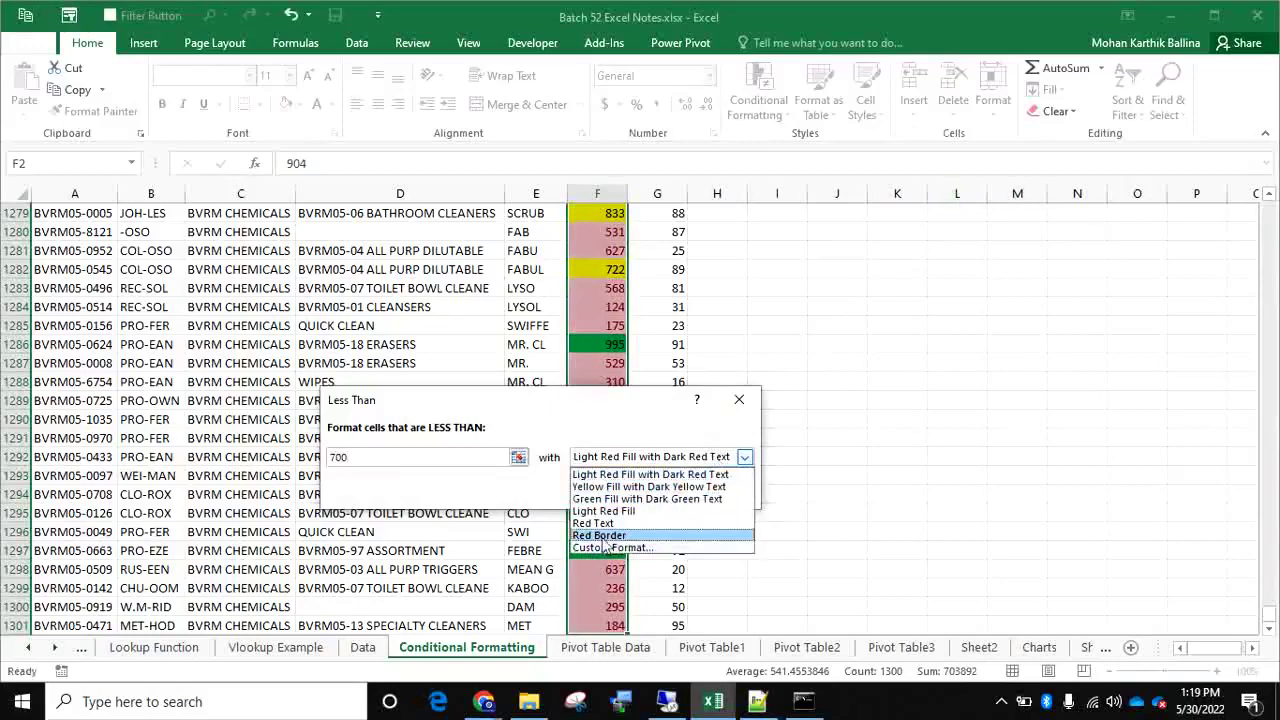
click(606, 548)
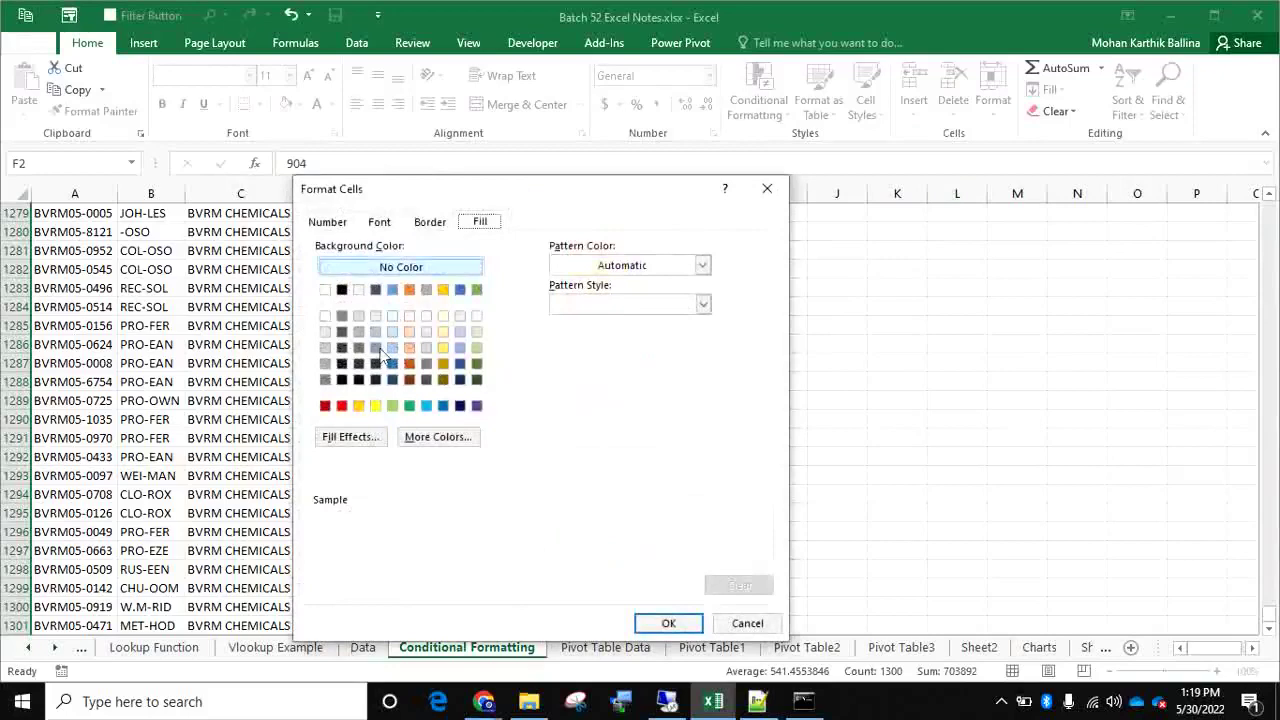
click(341, 405)
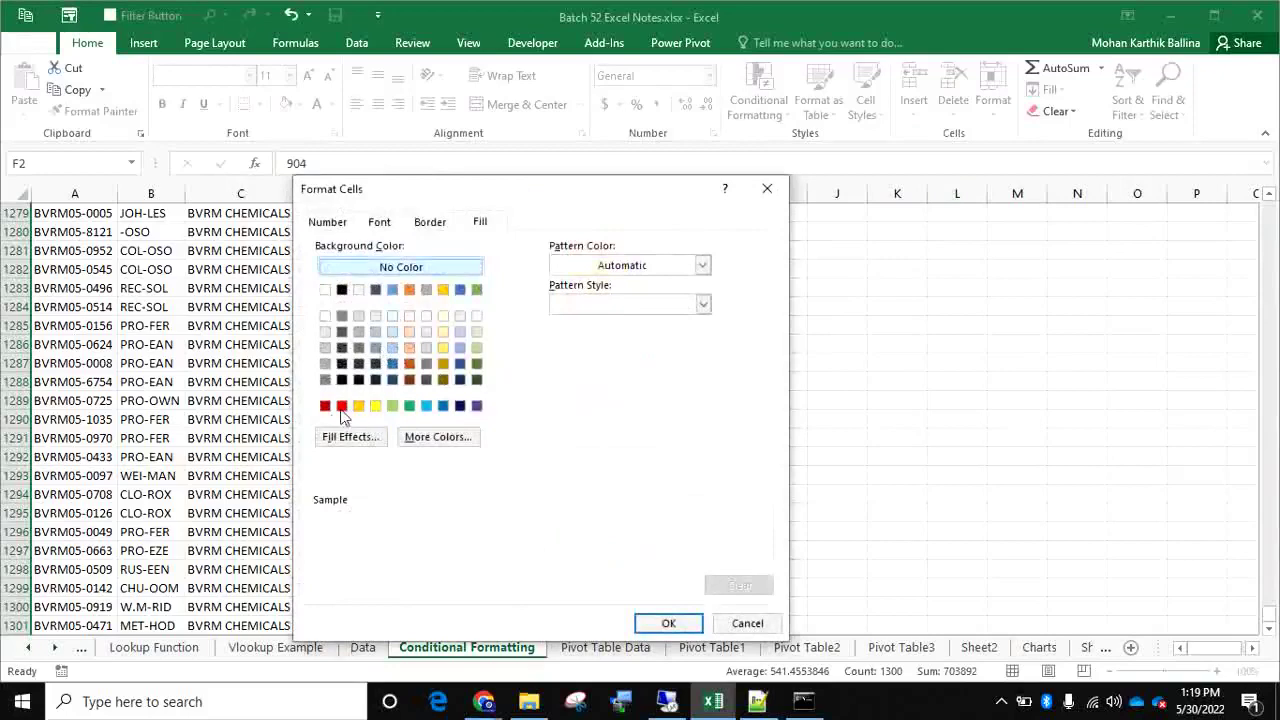
click(668, 623)
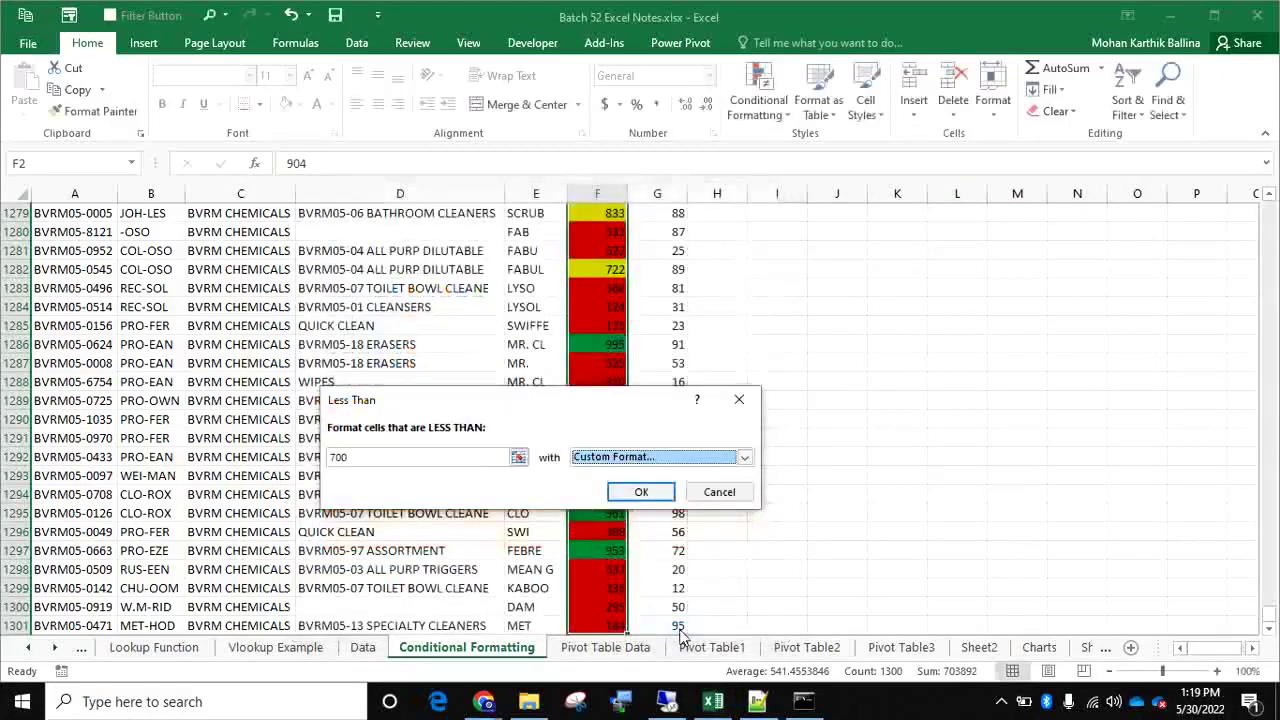
click(641, 492)
click(555, 366)
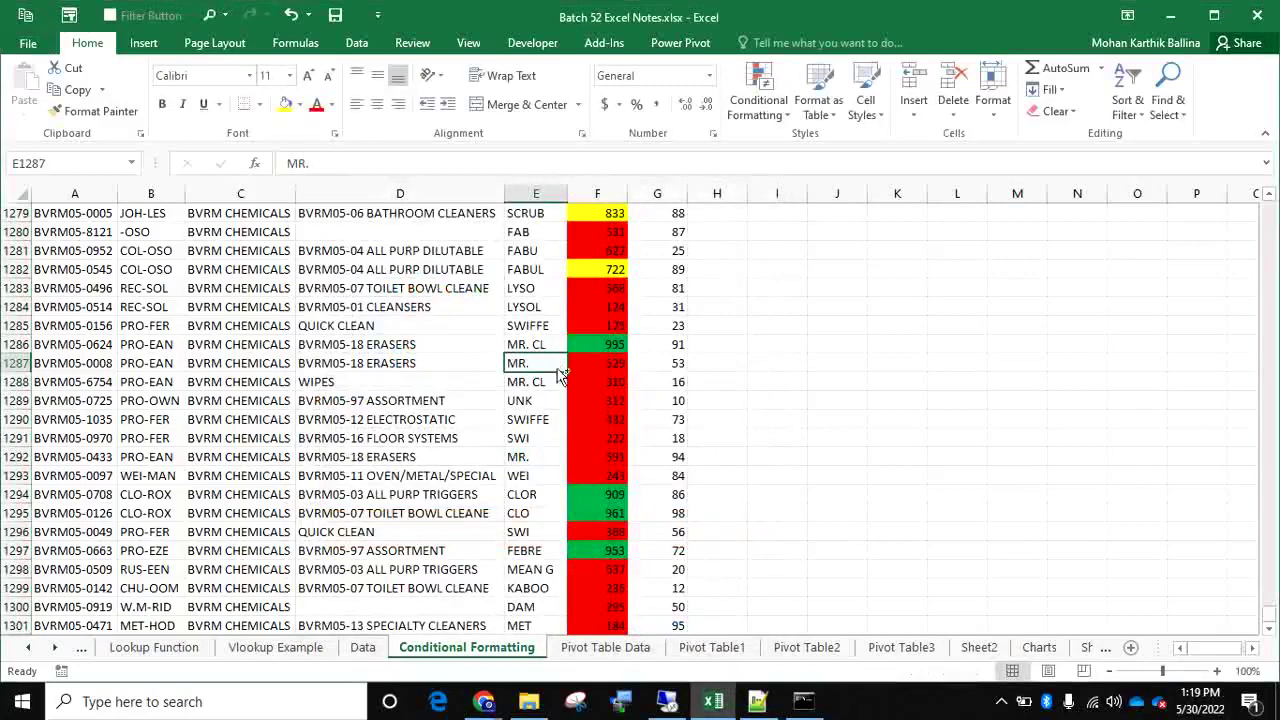
key(ctrl+Up)
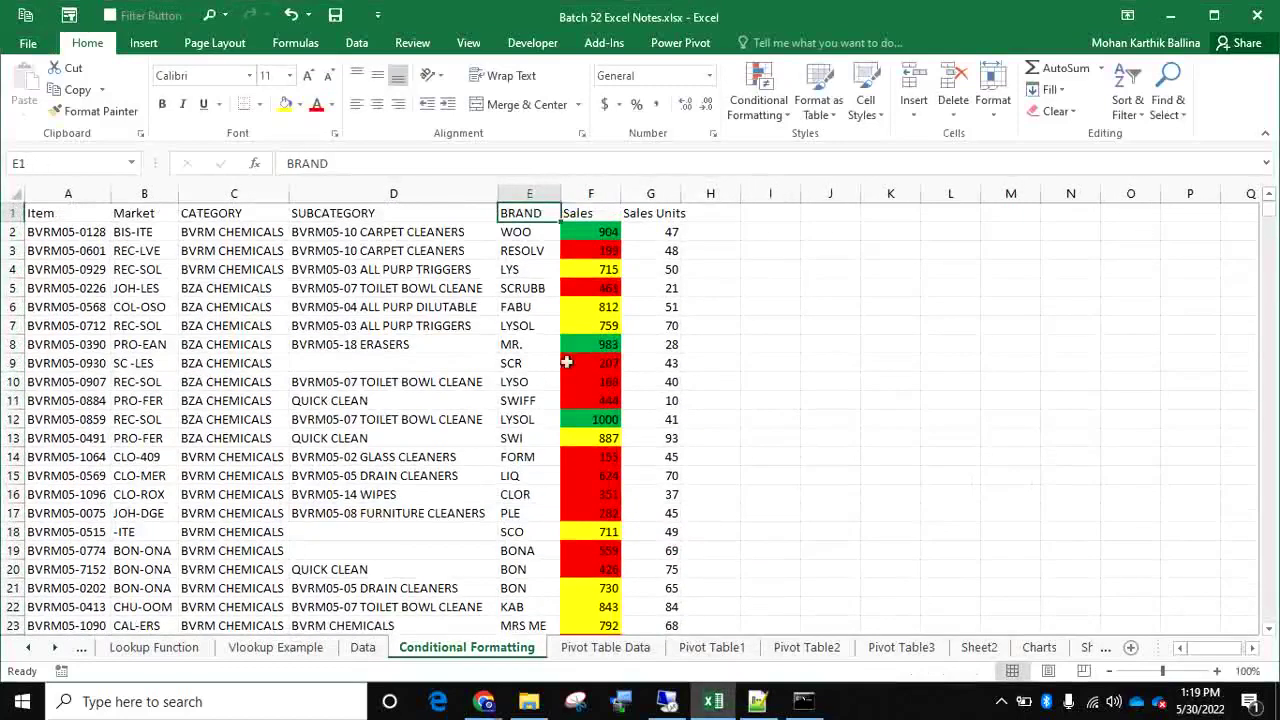
Review the conditional formatting rules applied to the first Sales value, F2, in the Rules Manager and close it without changes
click(596, 231)
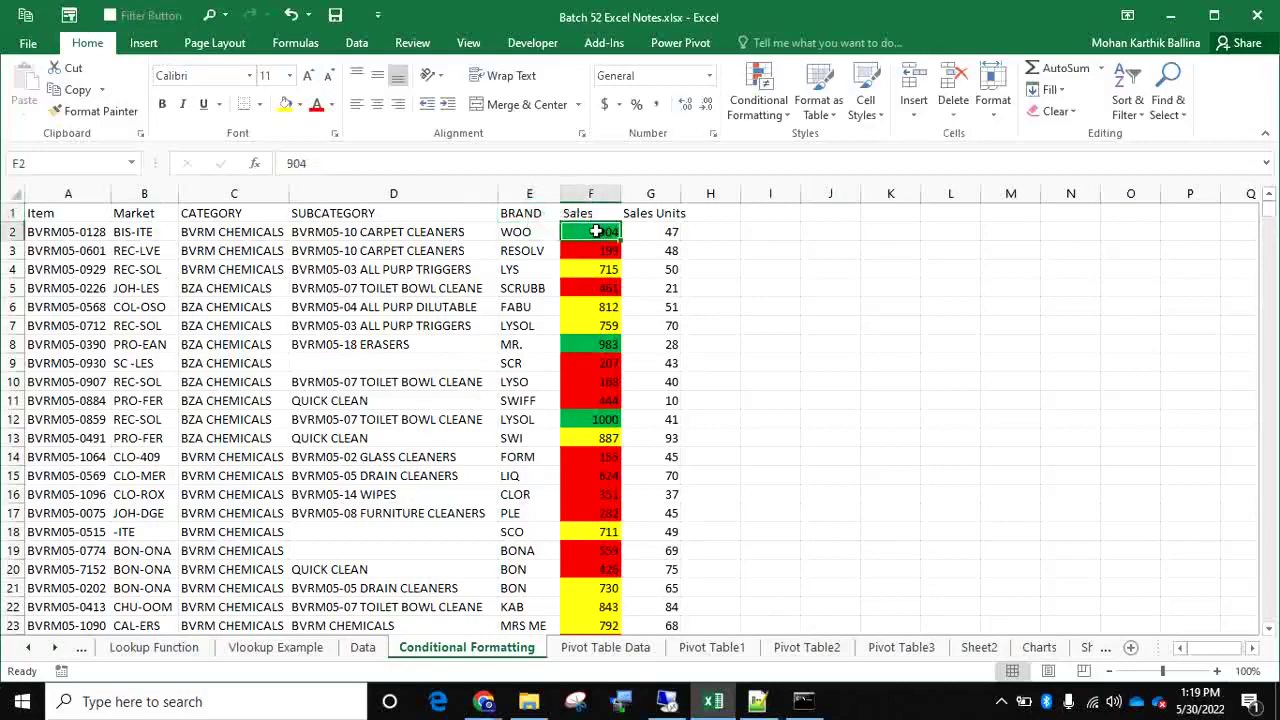
click(287, 107)
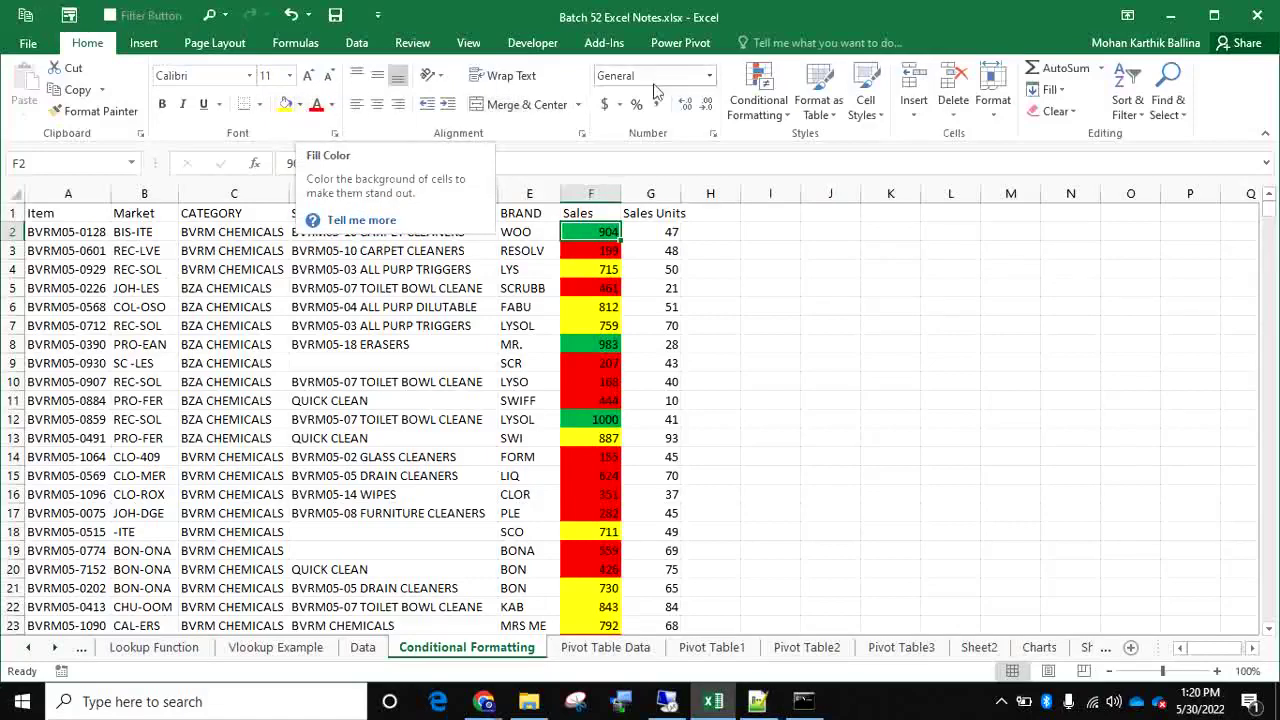
click(755, 97)
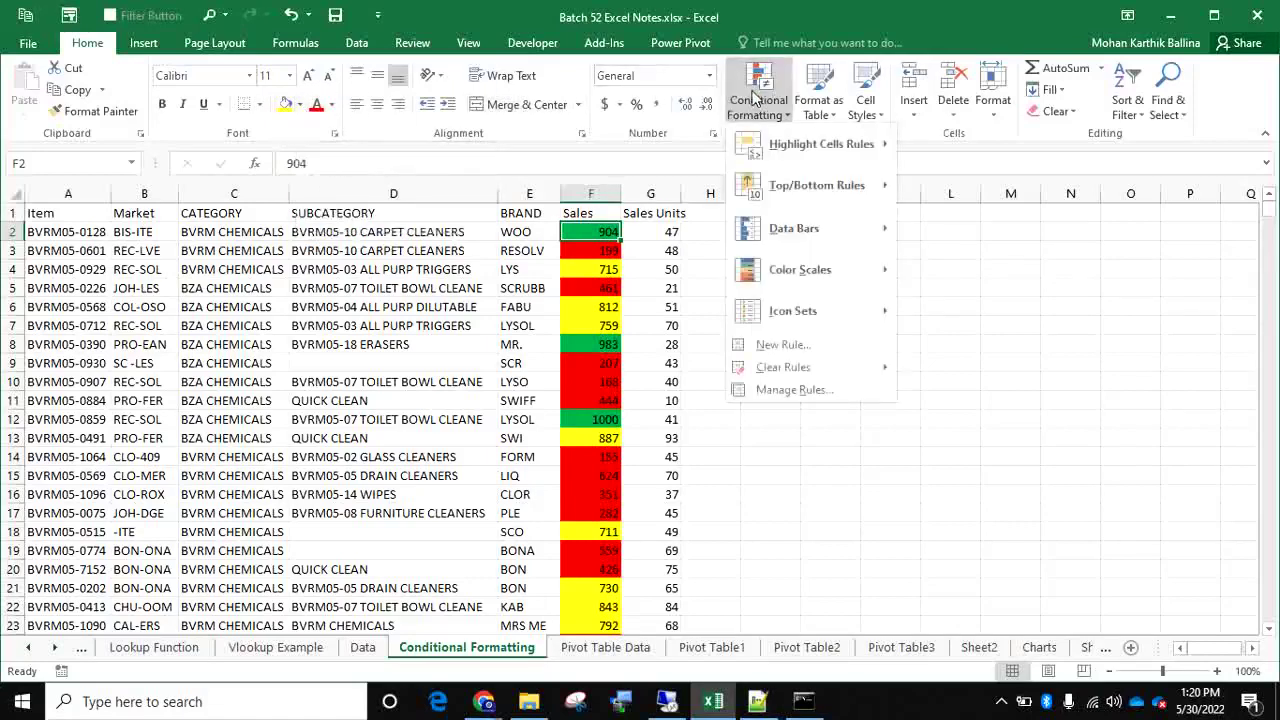
mouse_move(787, 370)
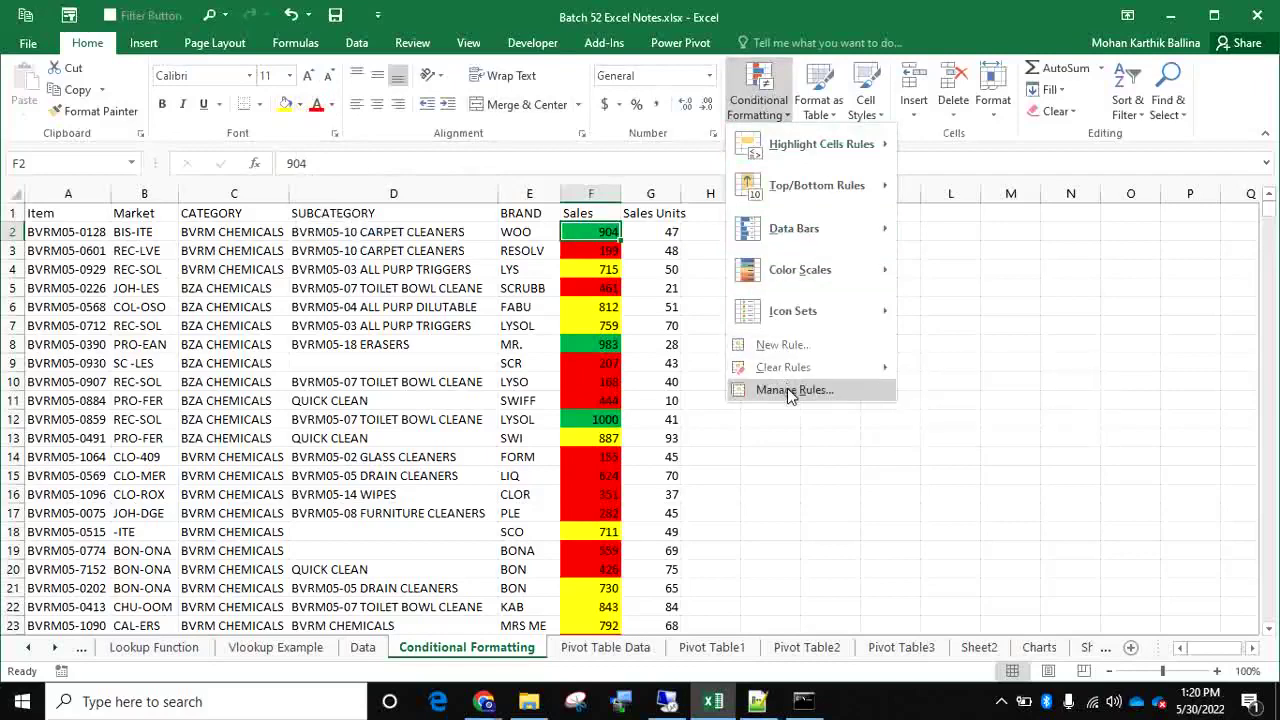
click(787, 390)
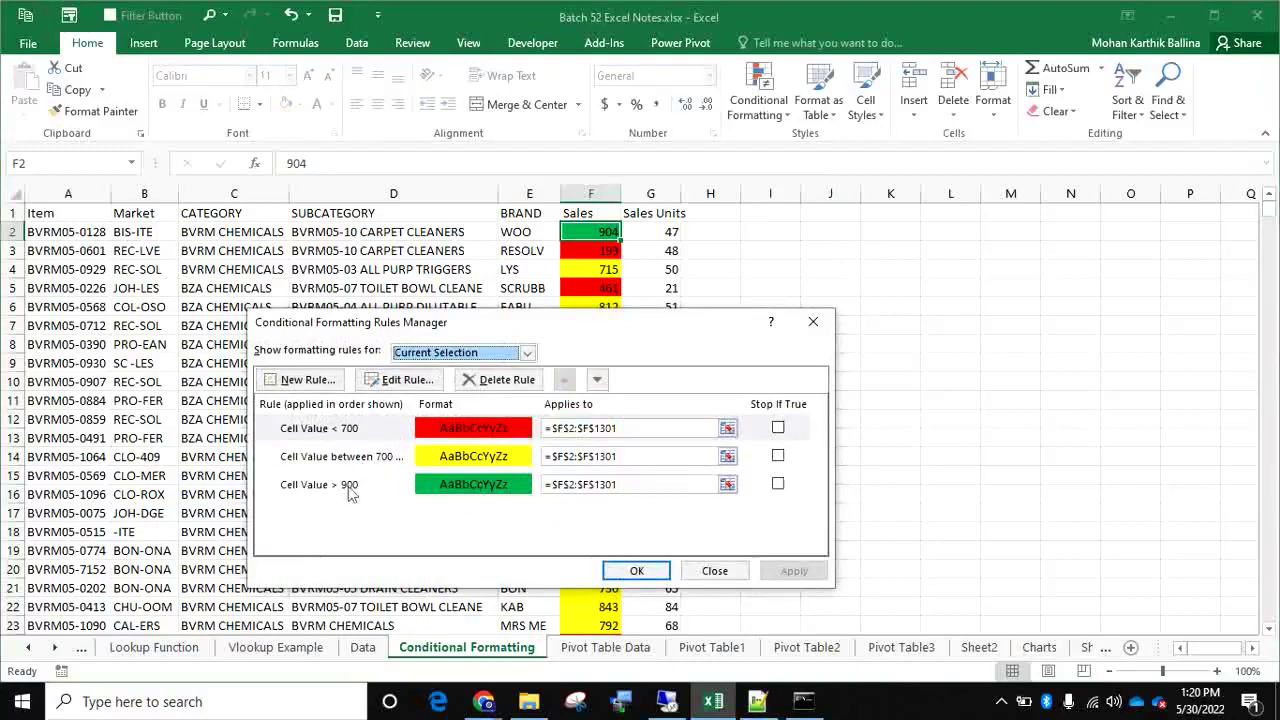
click(812, 322)
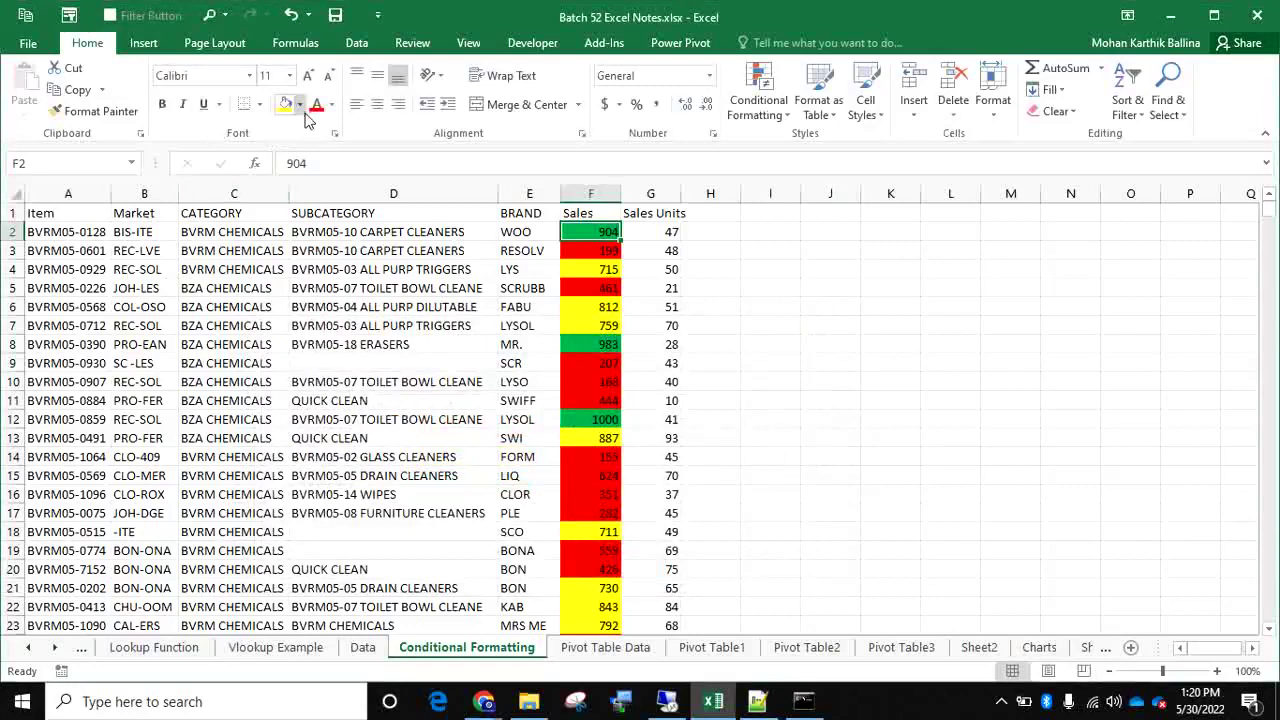
click(758, 100)
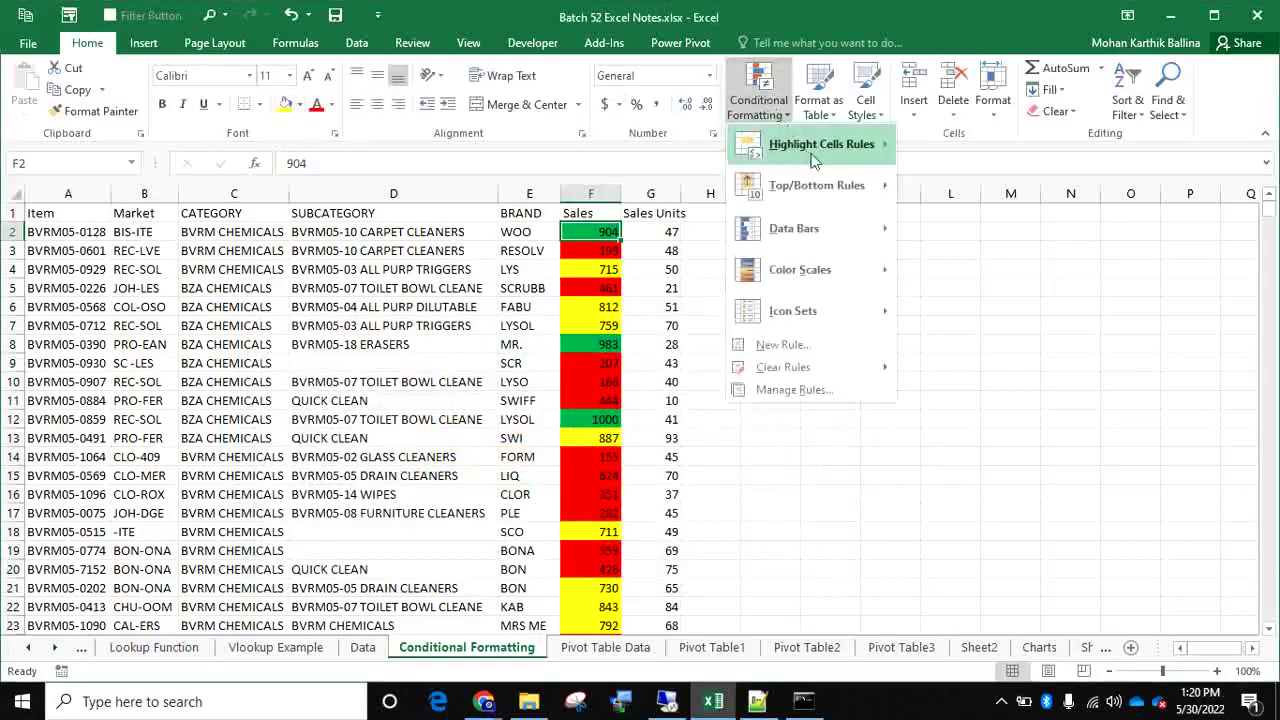
mouse_move(814, 160)
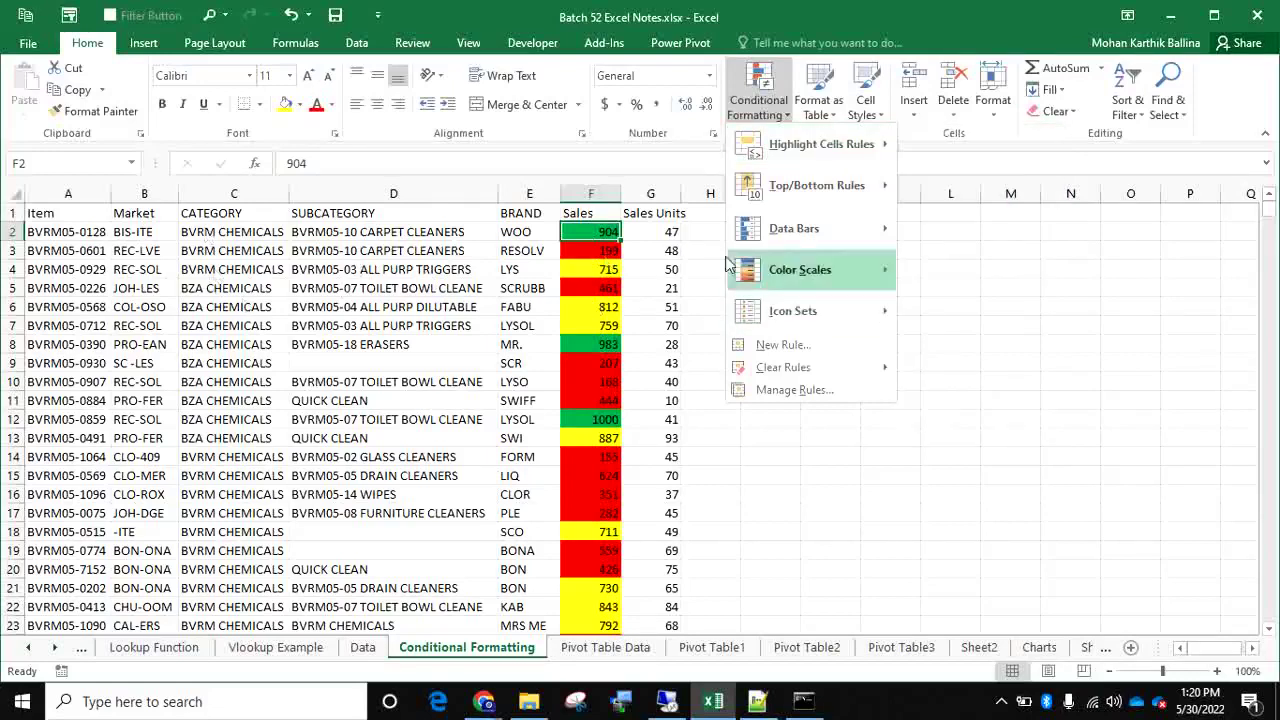
mouse_move(866, 150)
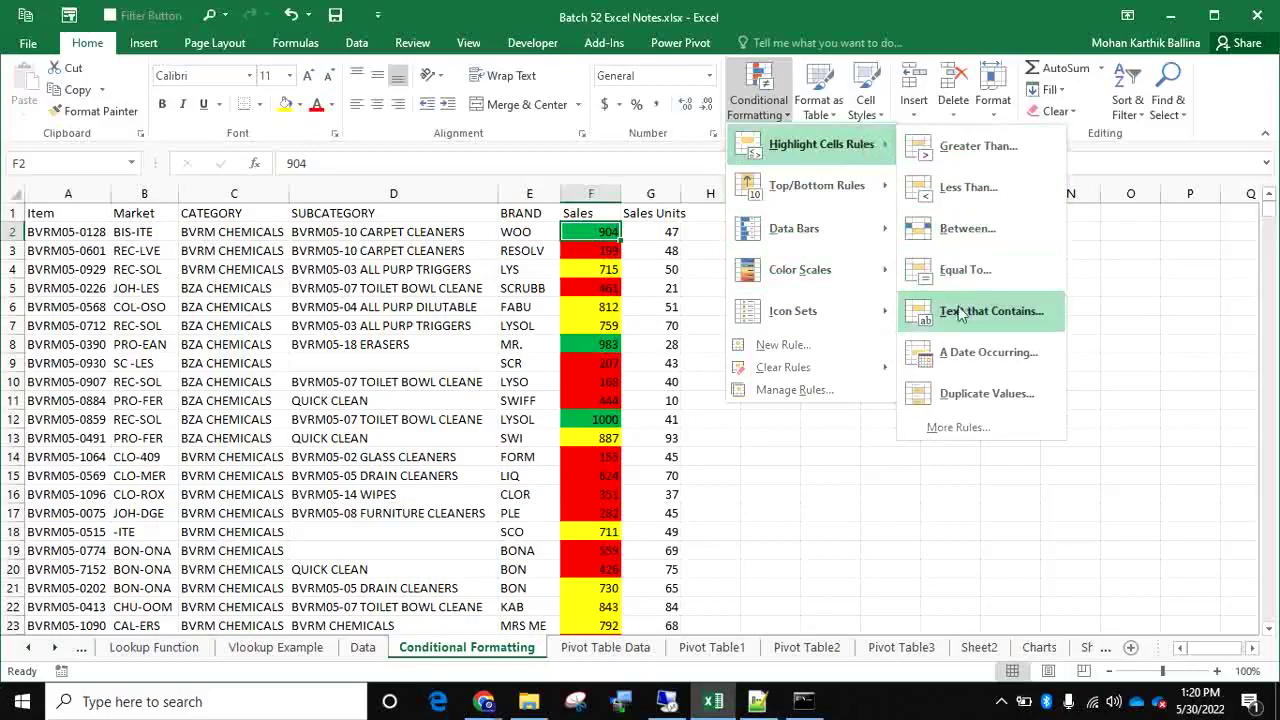
click(335, 332)
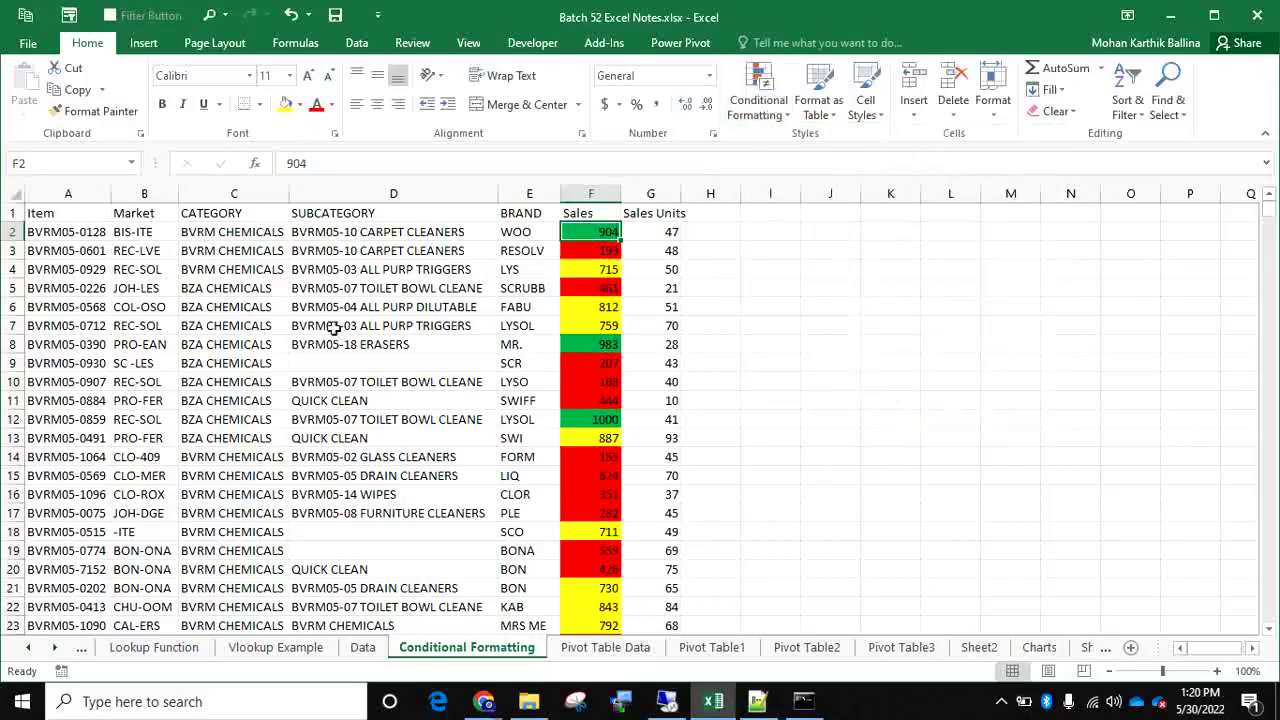
Start a Text That Contains highlight rule for the whole SUBCATEGORY column with the text CLEAN
click(400, 190)
click(758, 92)
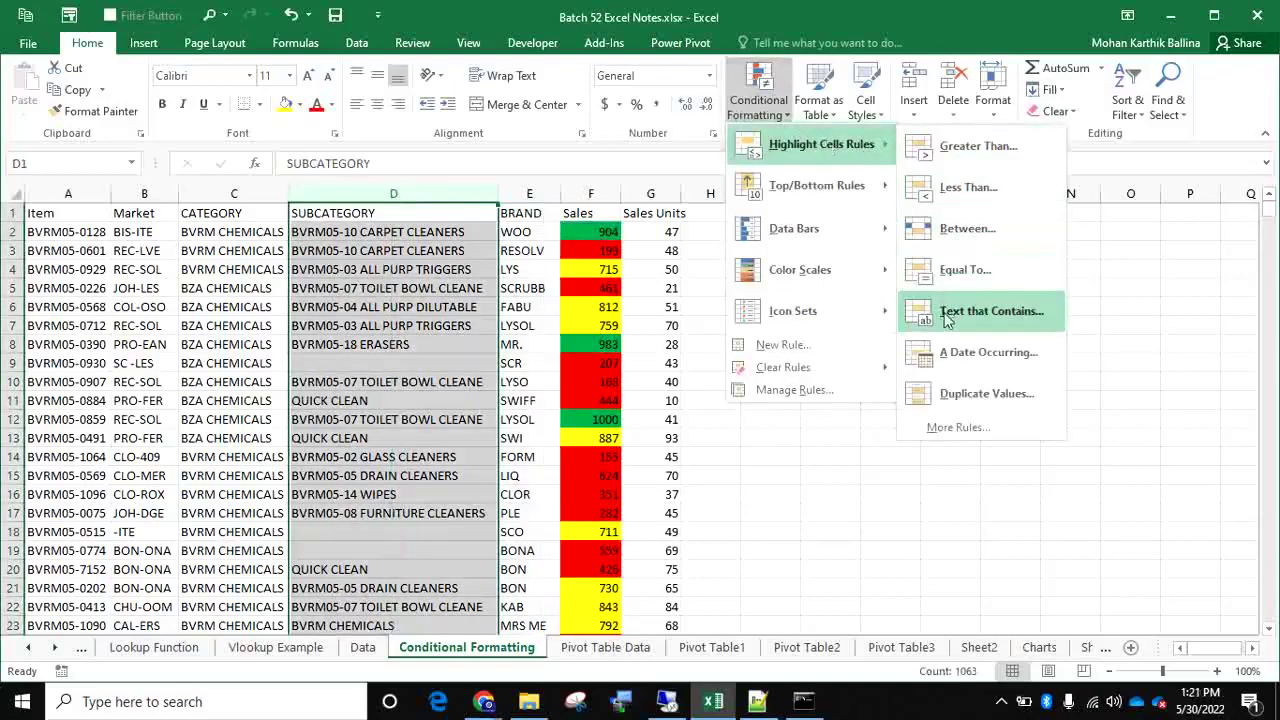
click(947, 316)
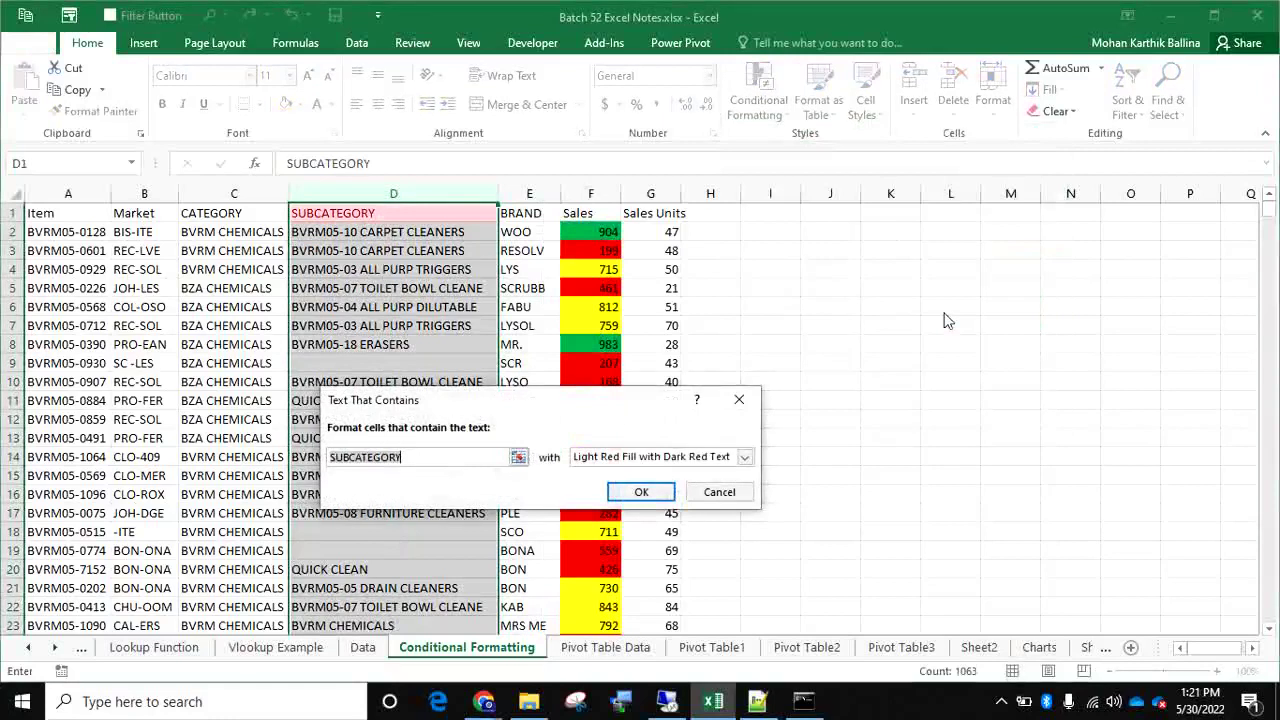
text(CL)
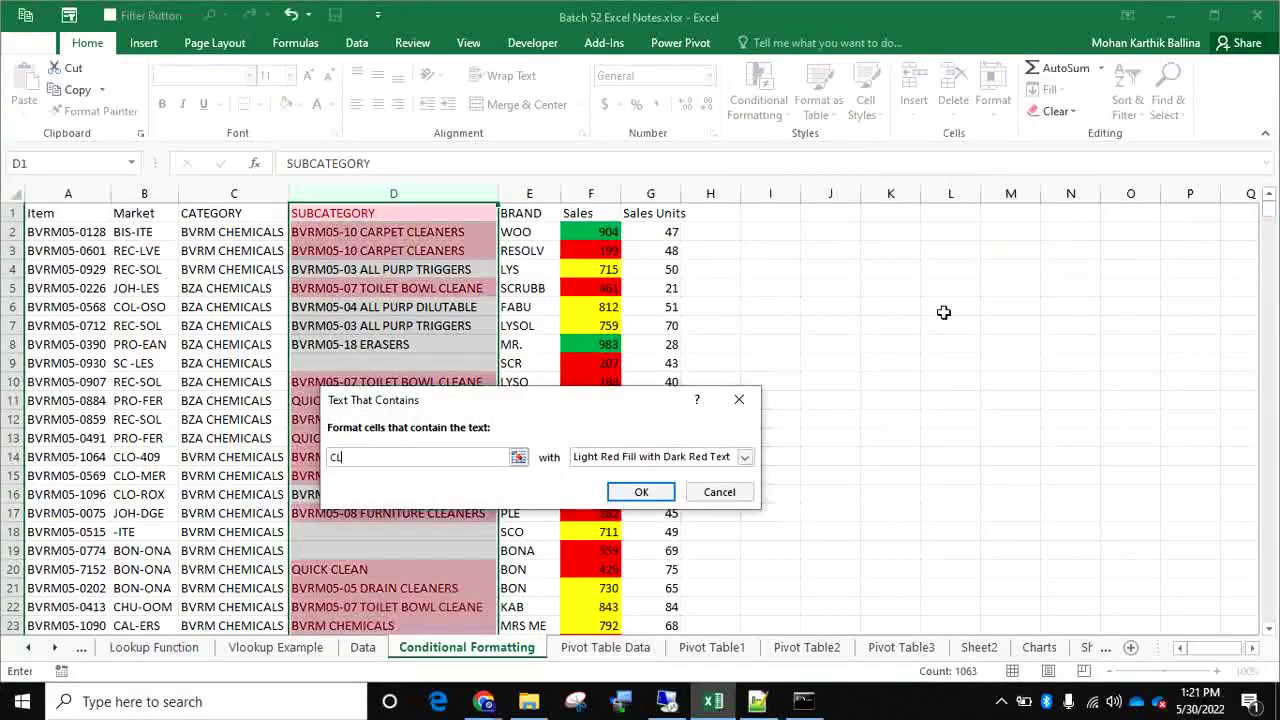
text(EAN)
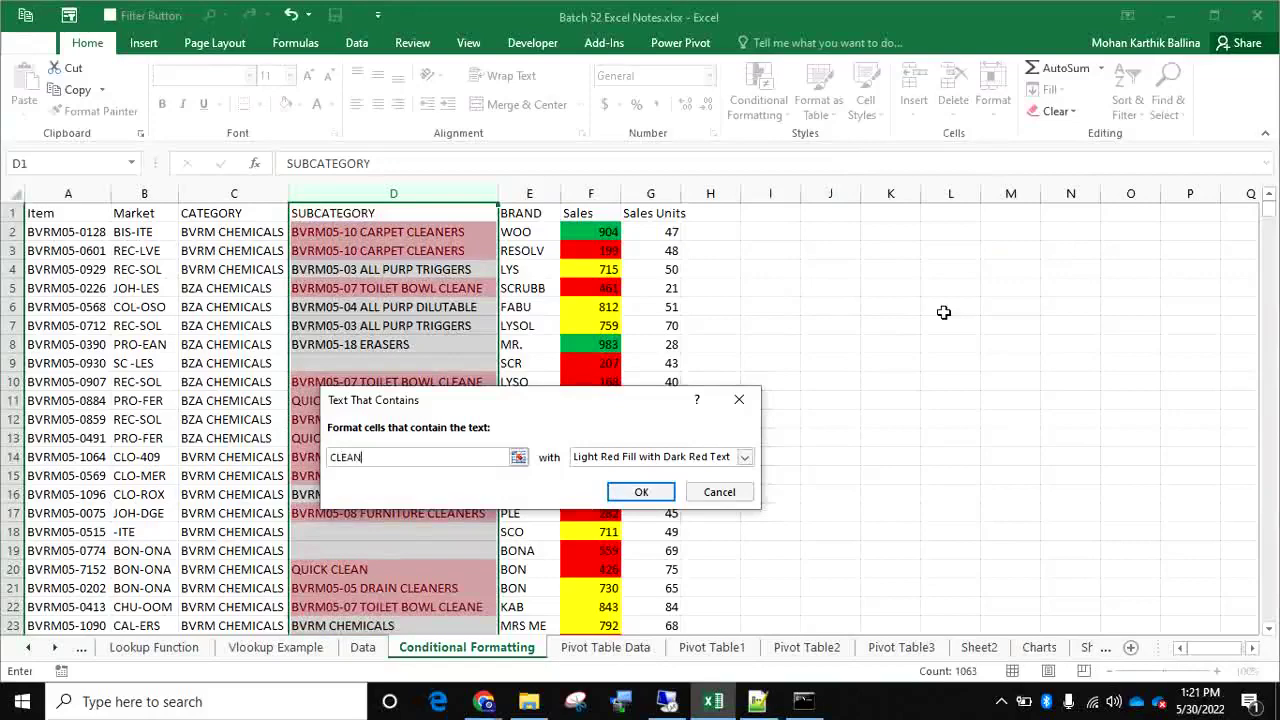
Give the Text That Contains rule a custom orange background fill and apply it to the SUBCATEGORY column
click(704, 460)
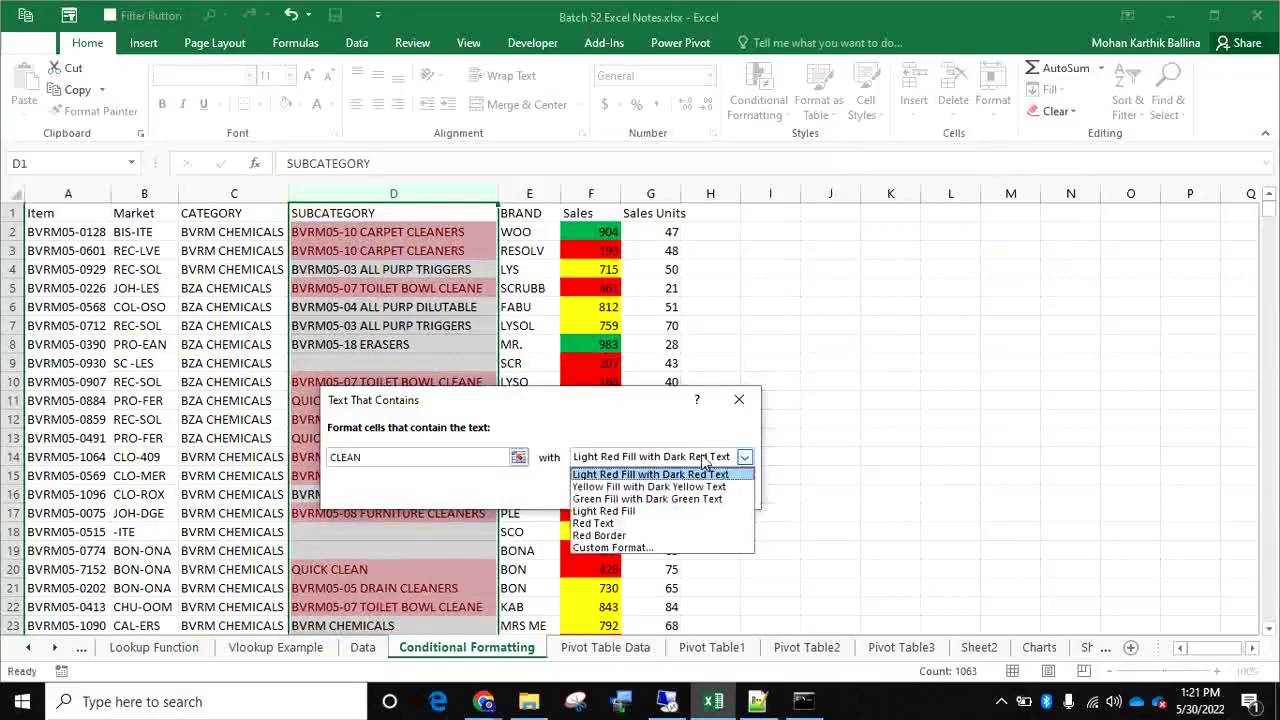
click(606, 547)
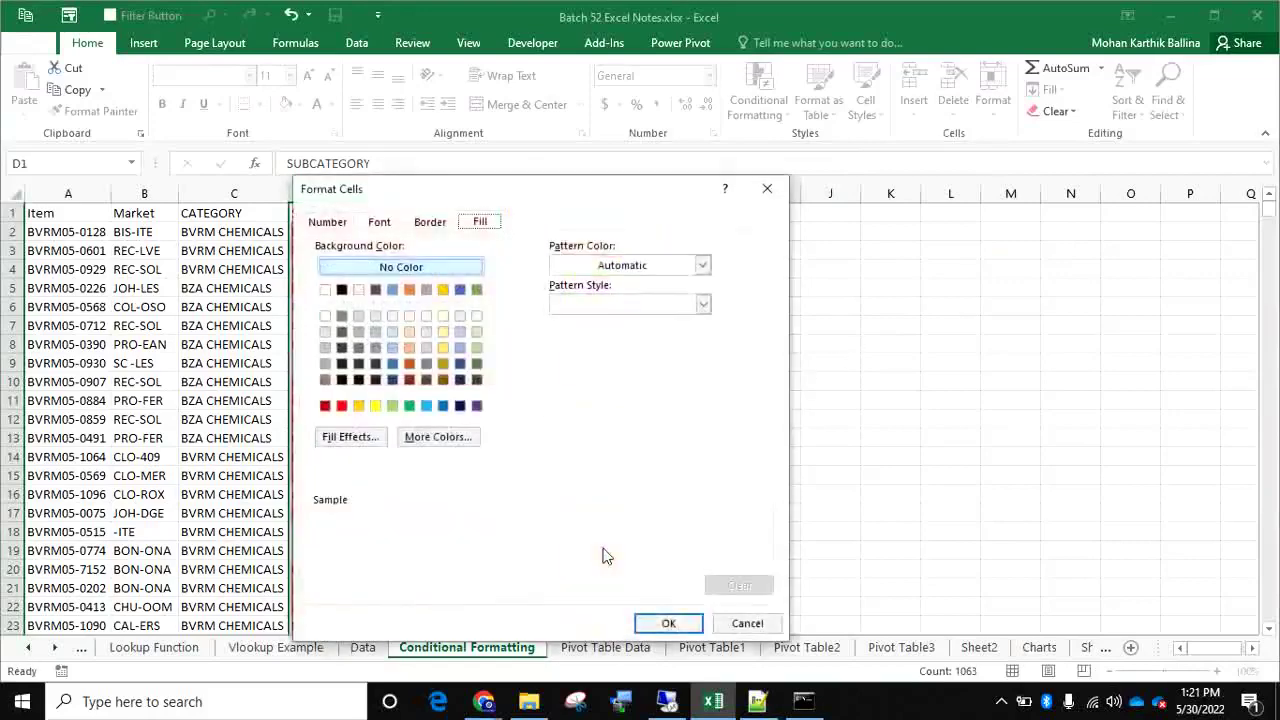
click(358, 405)
click(656, 630)
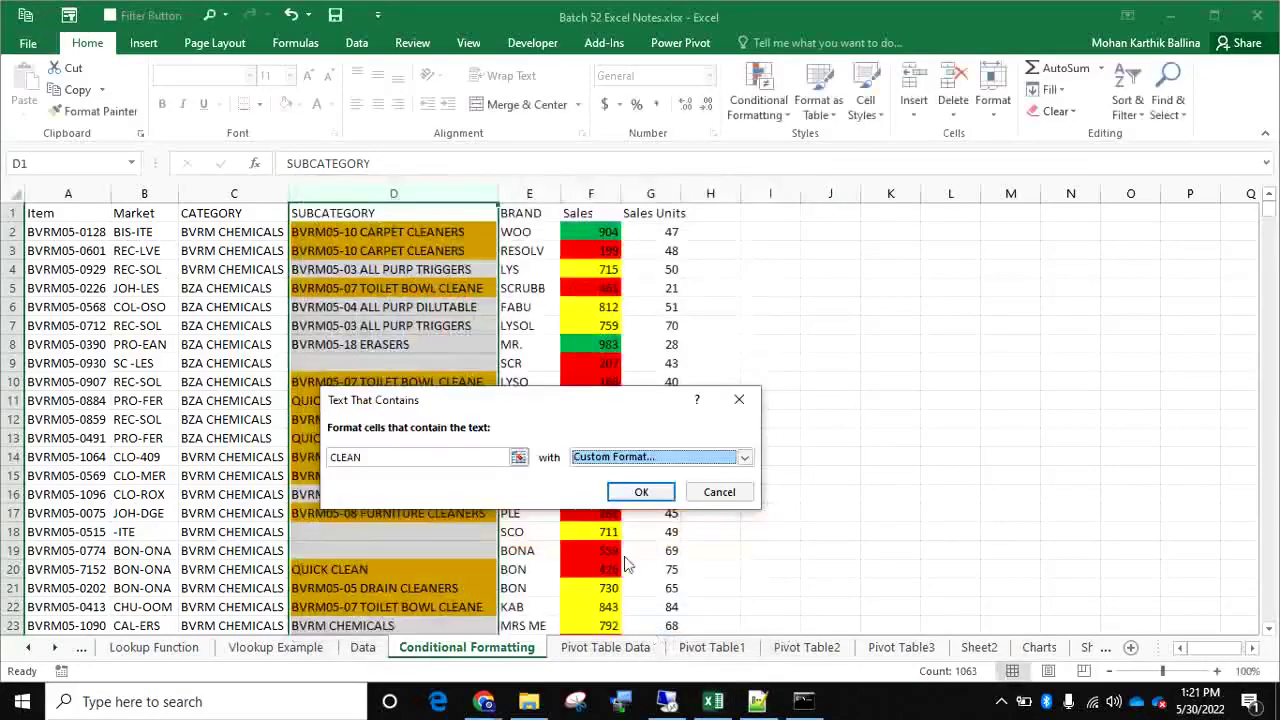
click(640, 494)
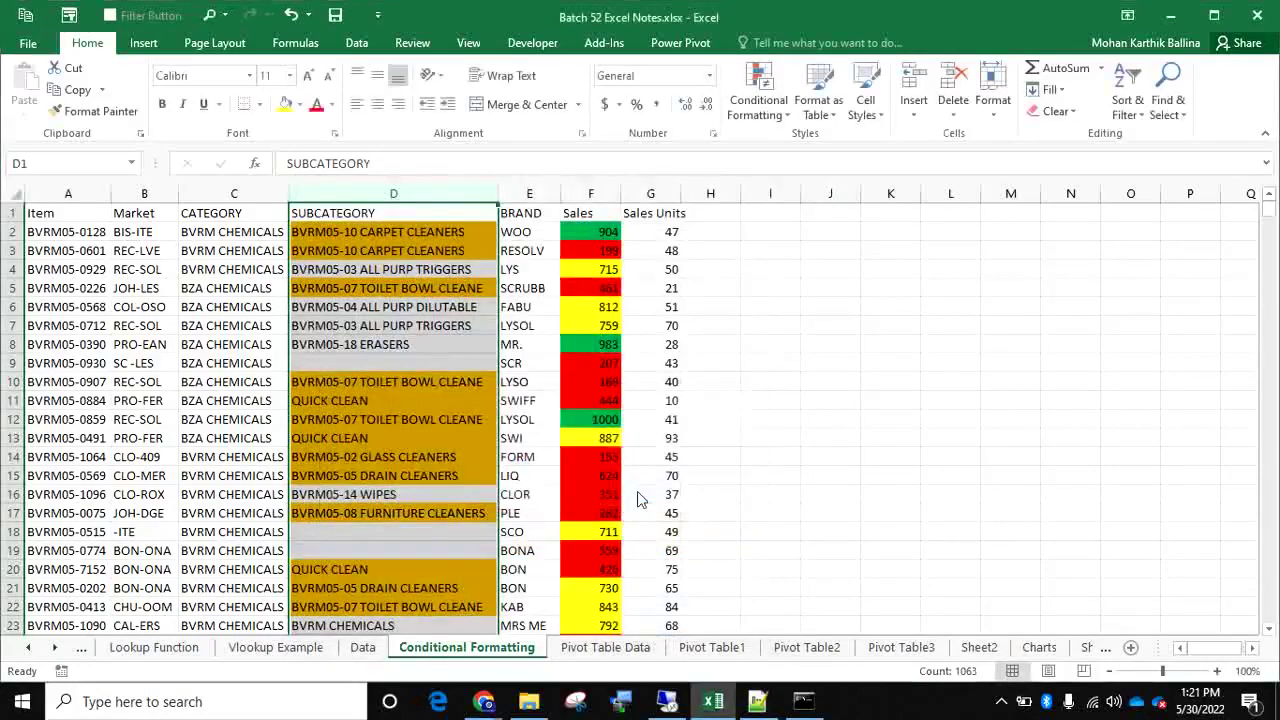
click(383, 379)
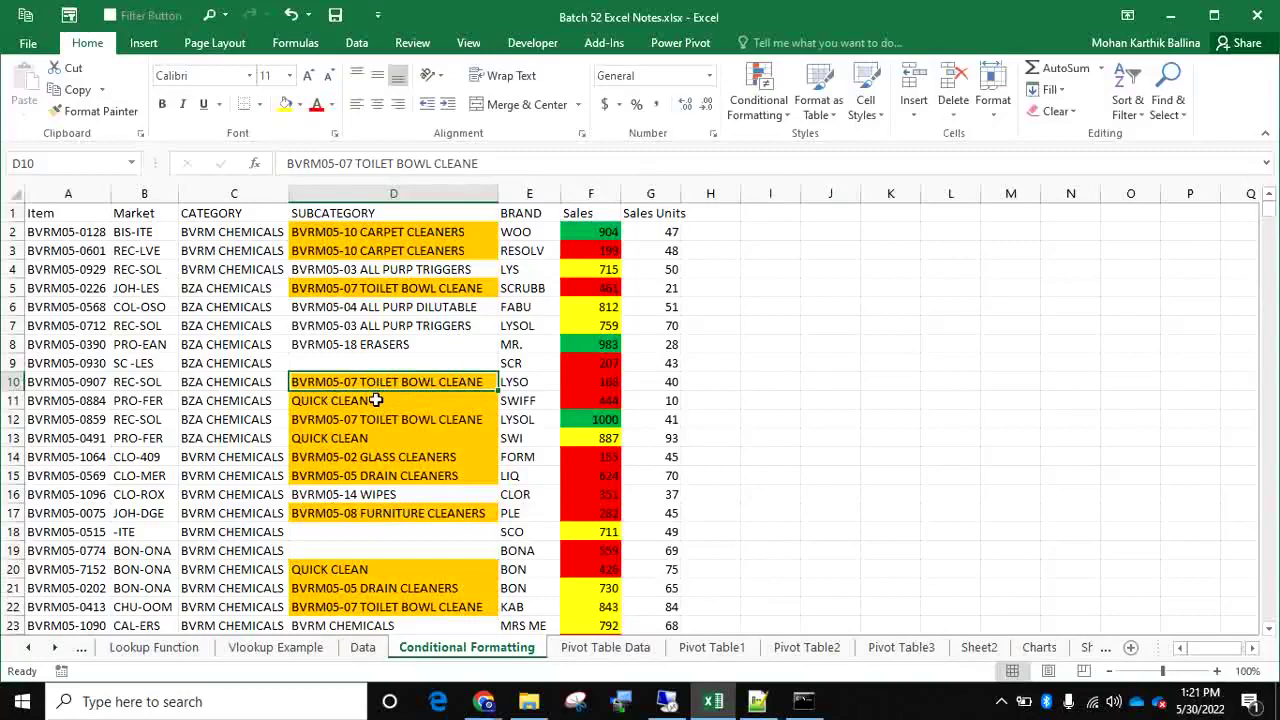
Examine the date period options of the A Date Occurring highlight rule and close it without applying
click(772, 104)
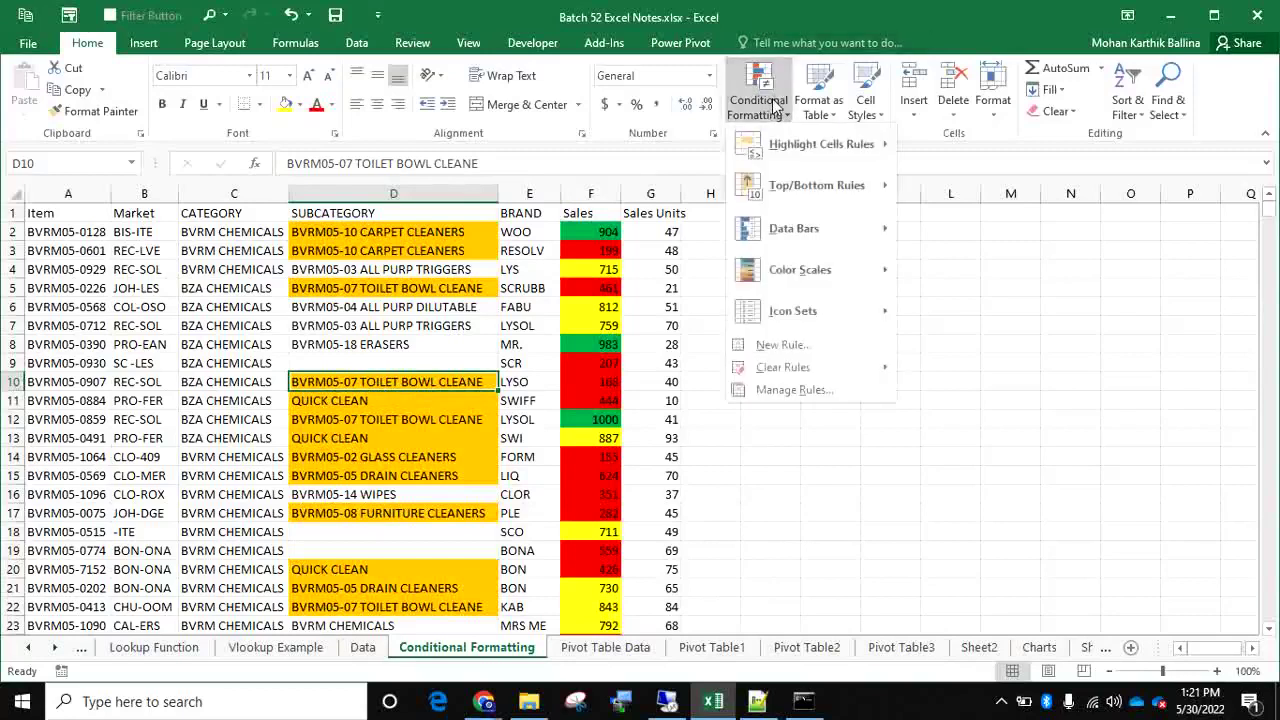
mouse_move(830, 144)
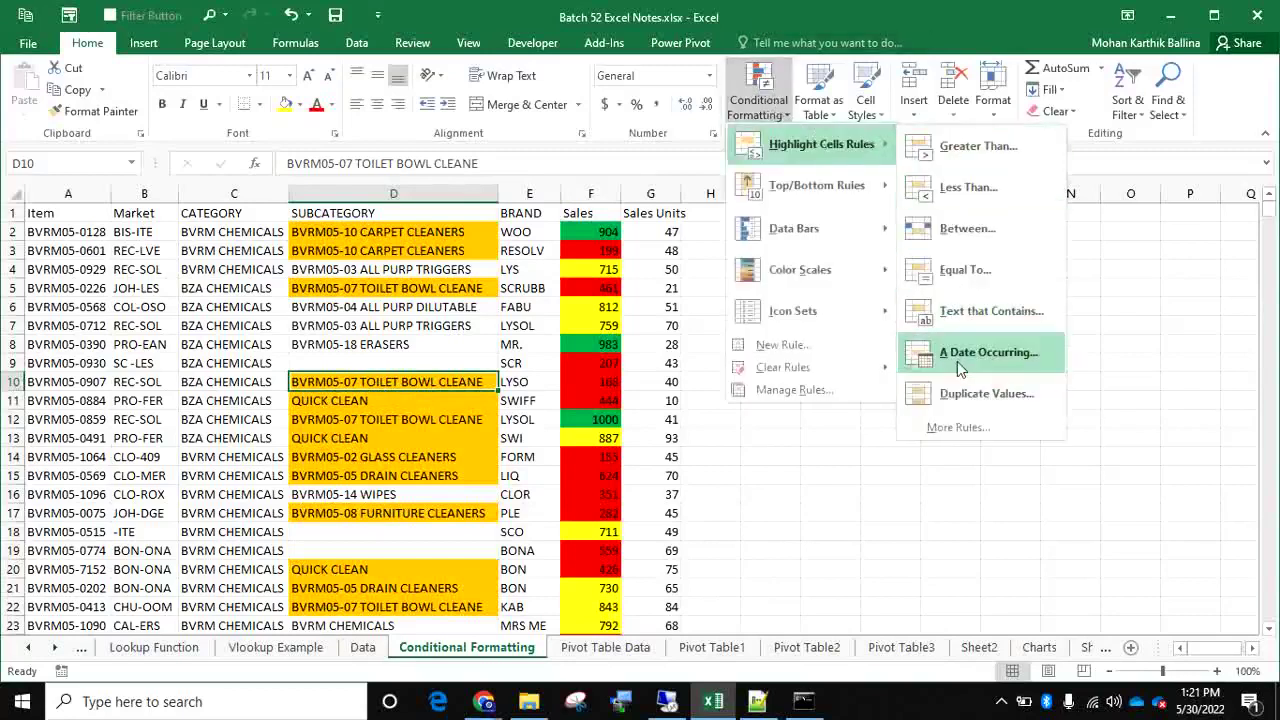
click(988, 352)
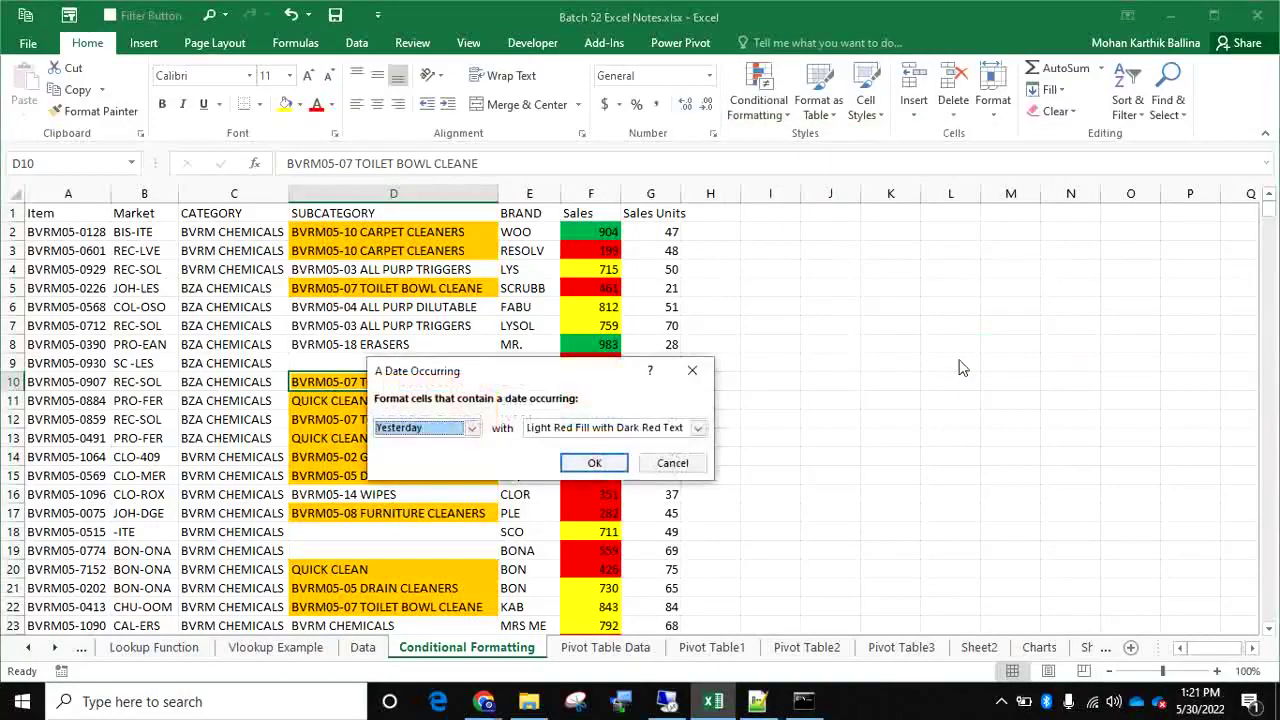
click(470, 427)
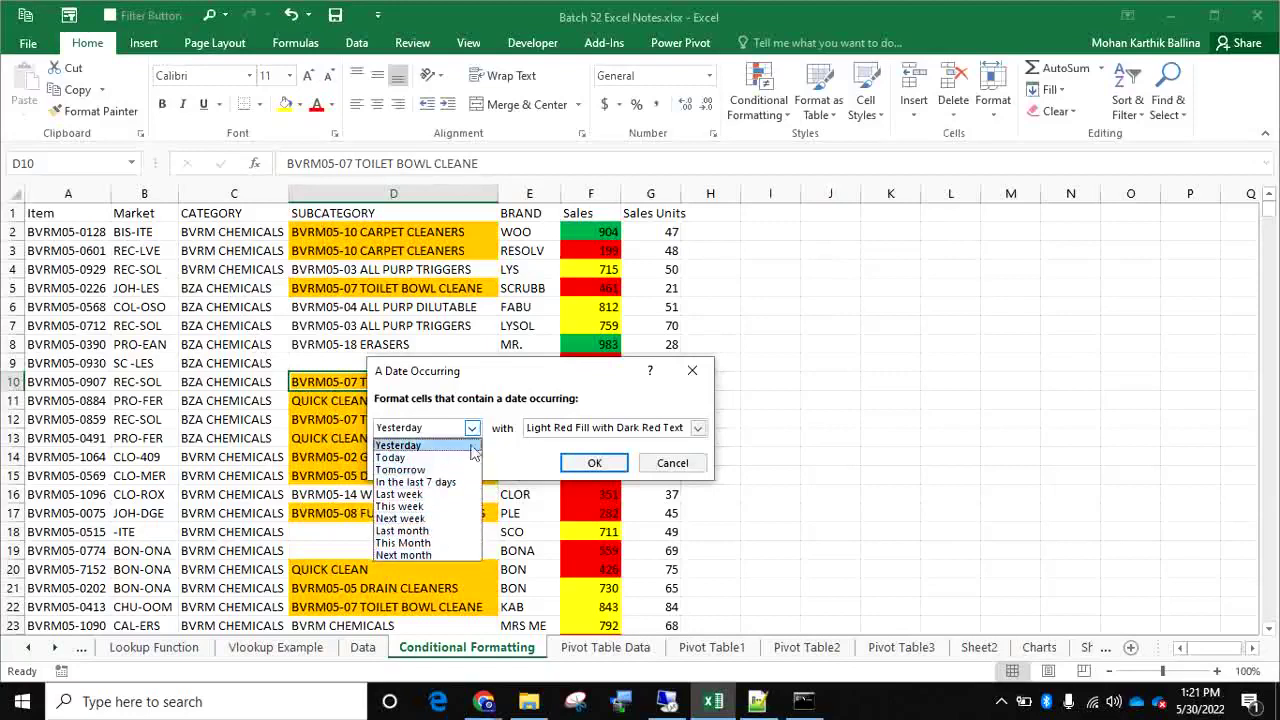
click(515, 459)
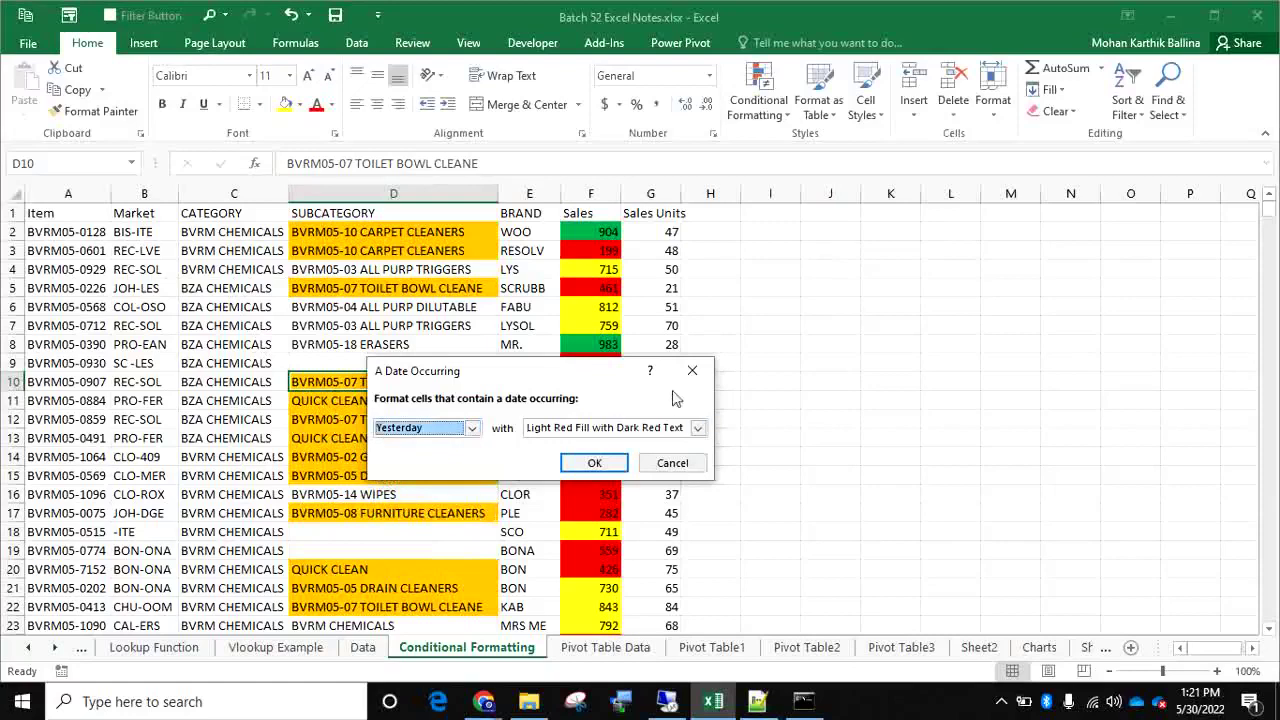
click(692, 371)
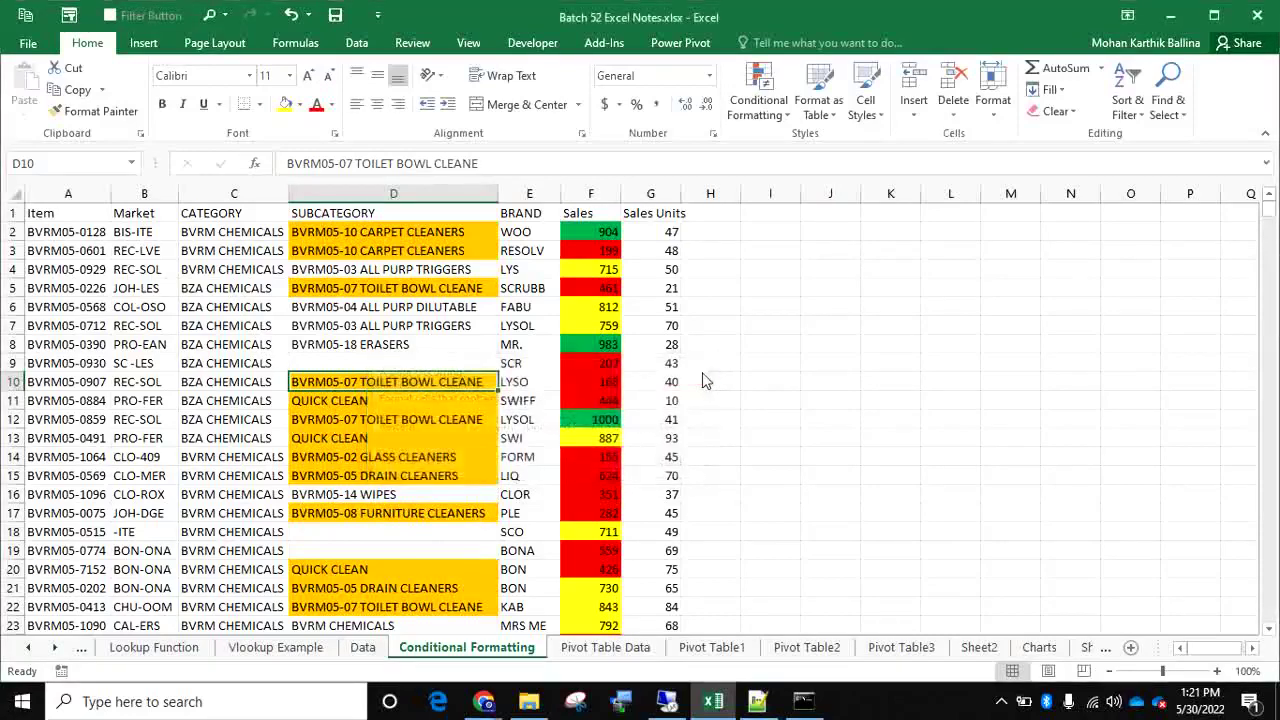
Try a Greater Than highlight rule with the date 1/2/2022 as threshold on cell D10, and cancel it
click(745, 107)
mouse_move(800, 145)
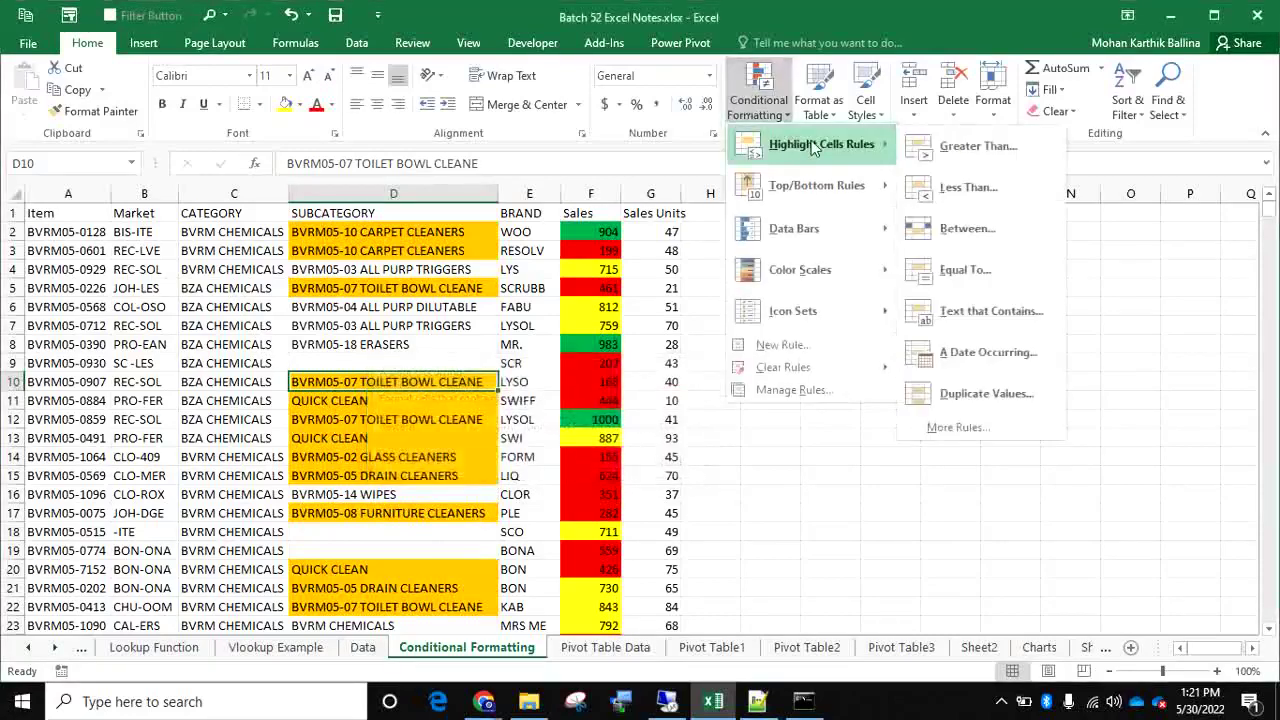
click(953, 155)
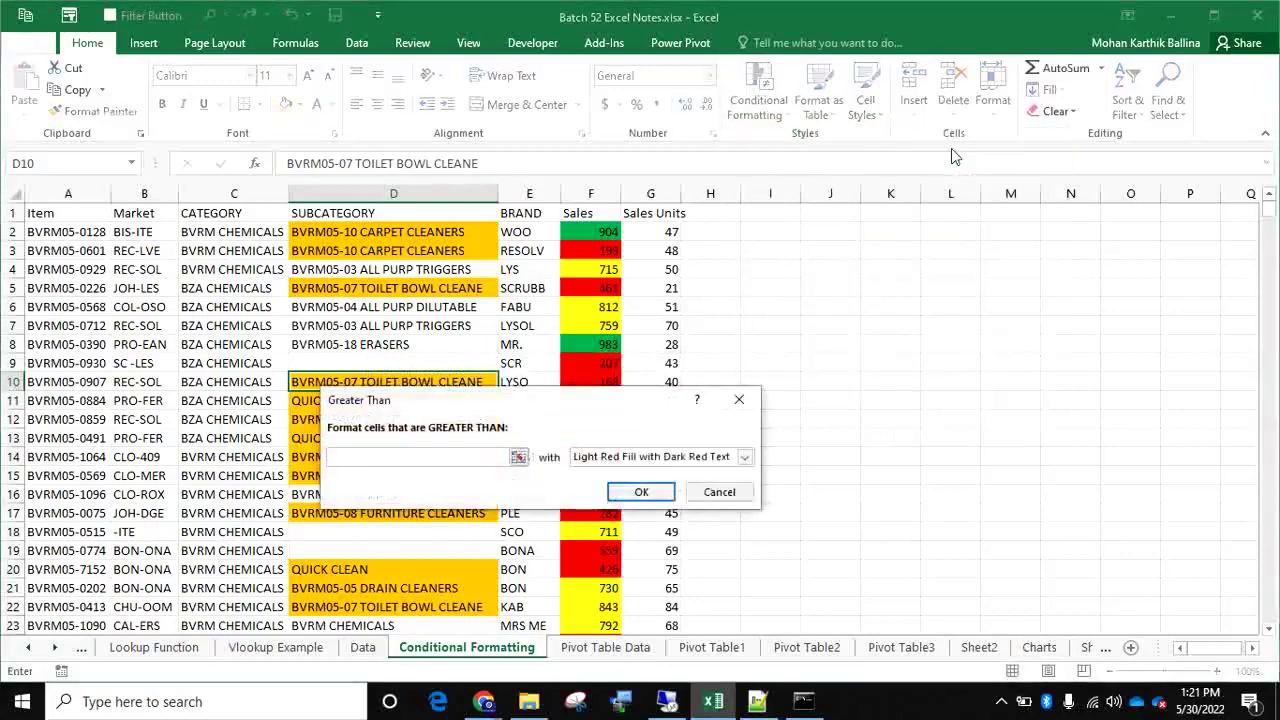
text(1)
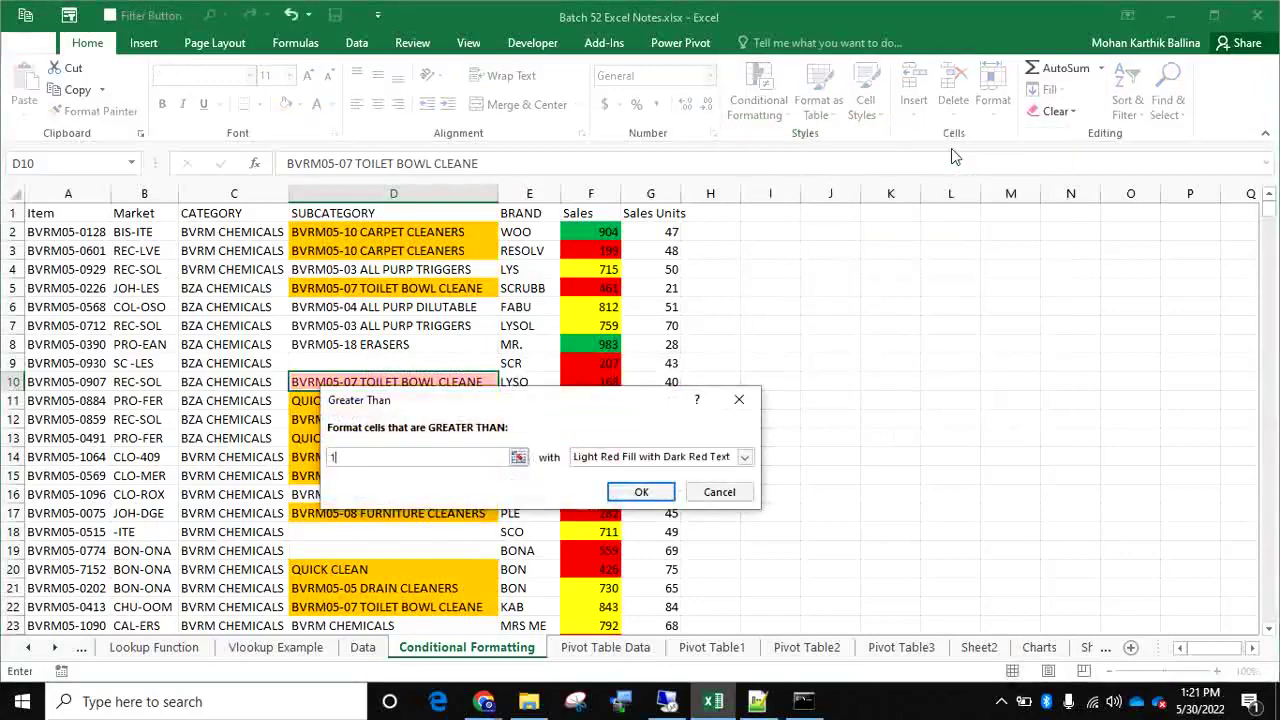
key(BackSpace)
key(BackSpace)
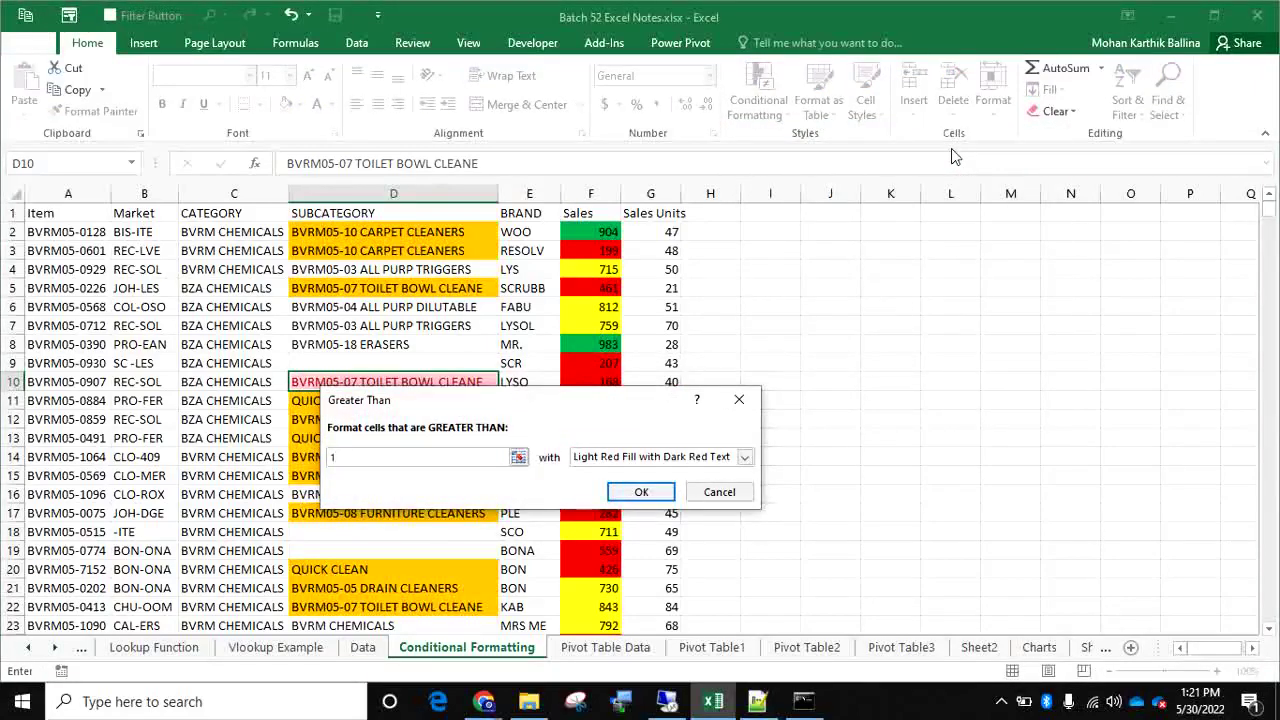
text(/2/2022)
click(739, 400)
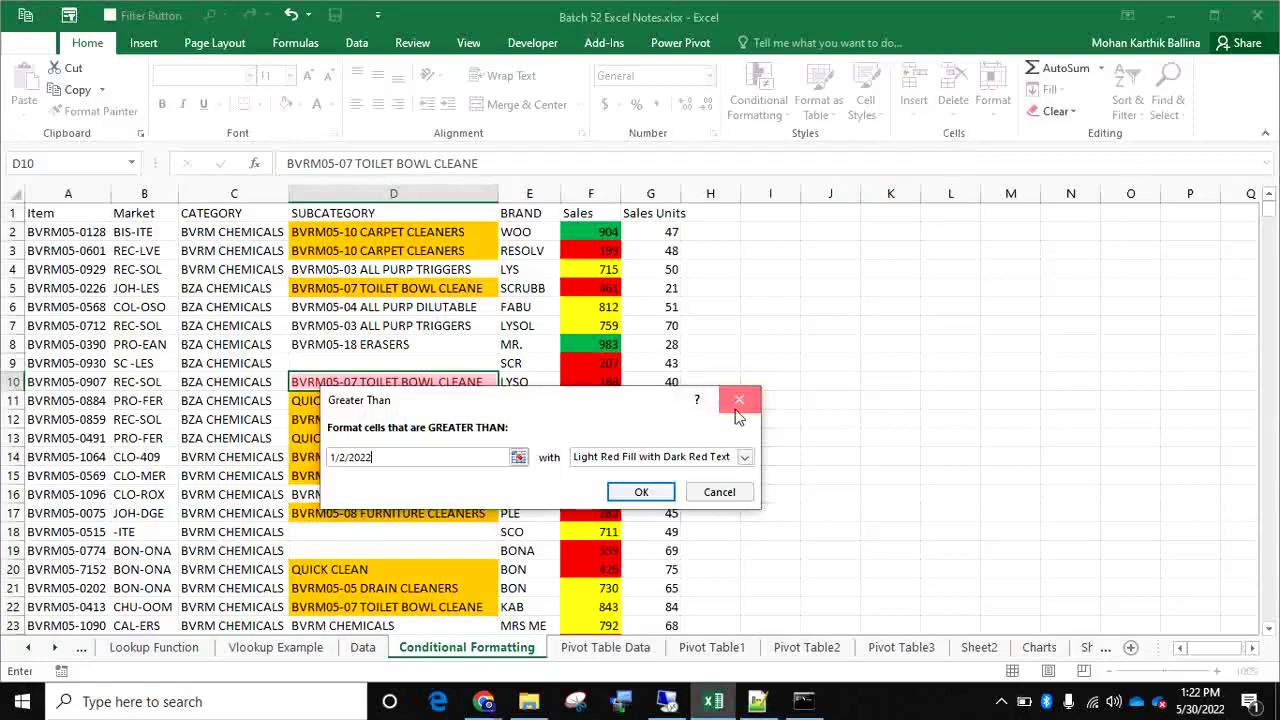
click(761, 118)
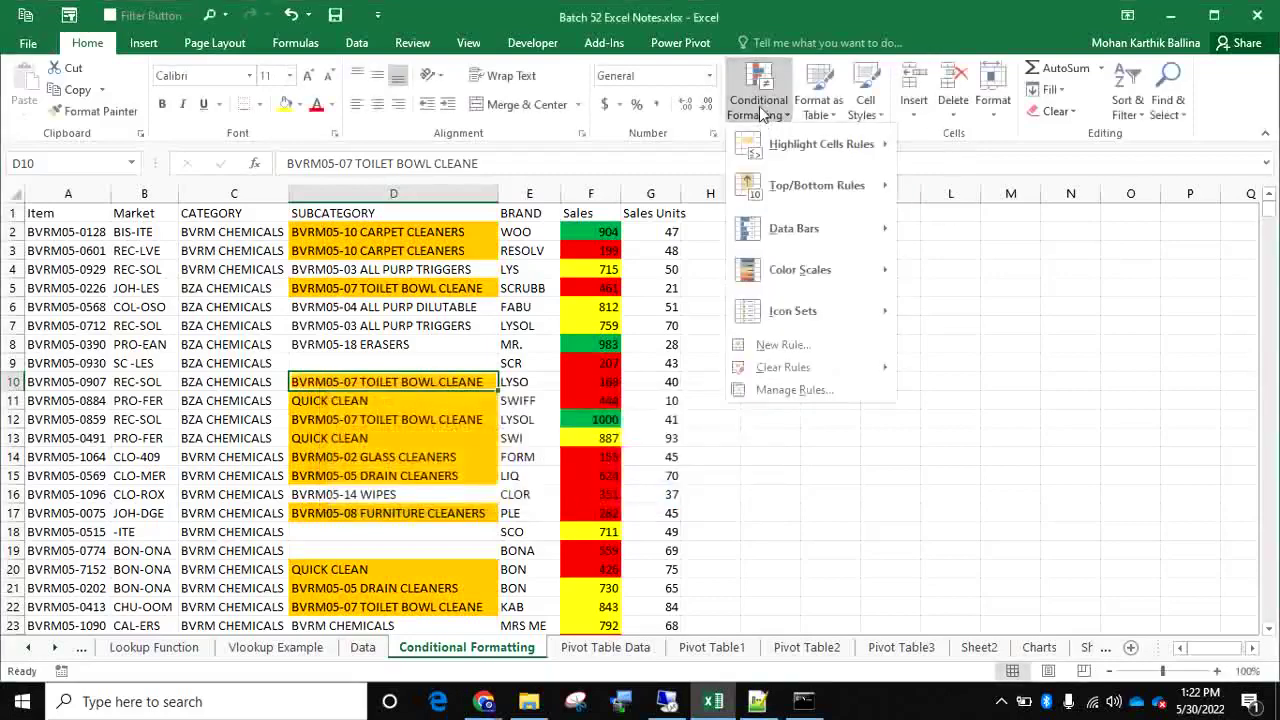
mouse_move(785, 145)
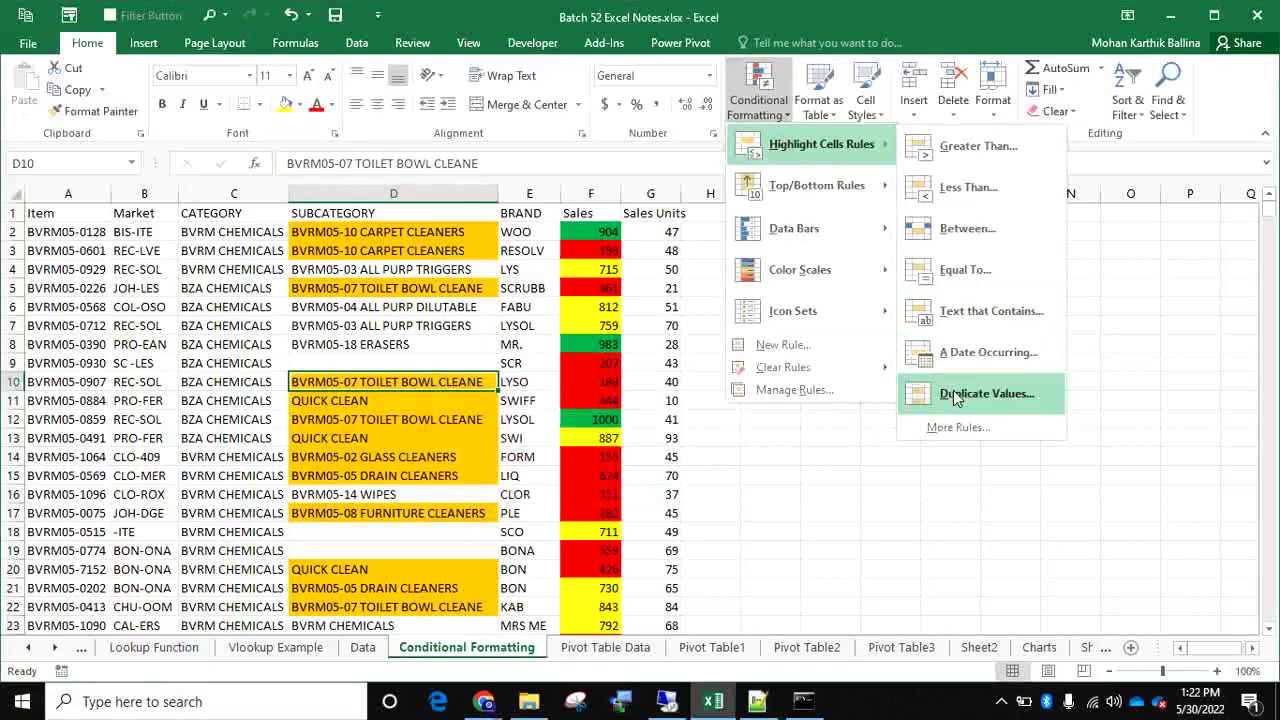
click(735, 497)
Apply a Duplicate Values highlight rule with the default light red fill to the whole Sales Units column
click(651, 192)
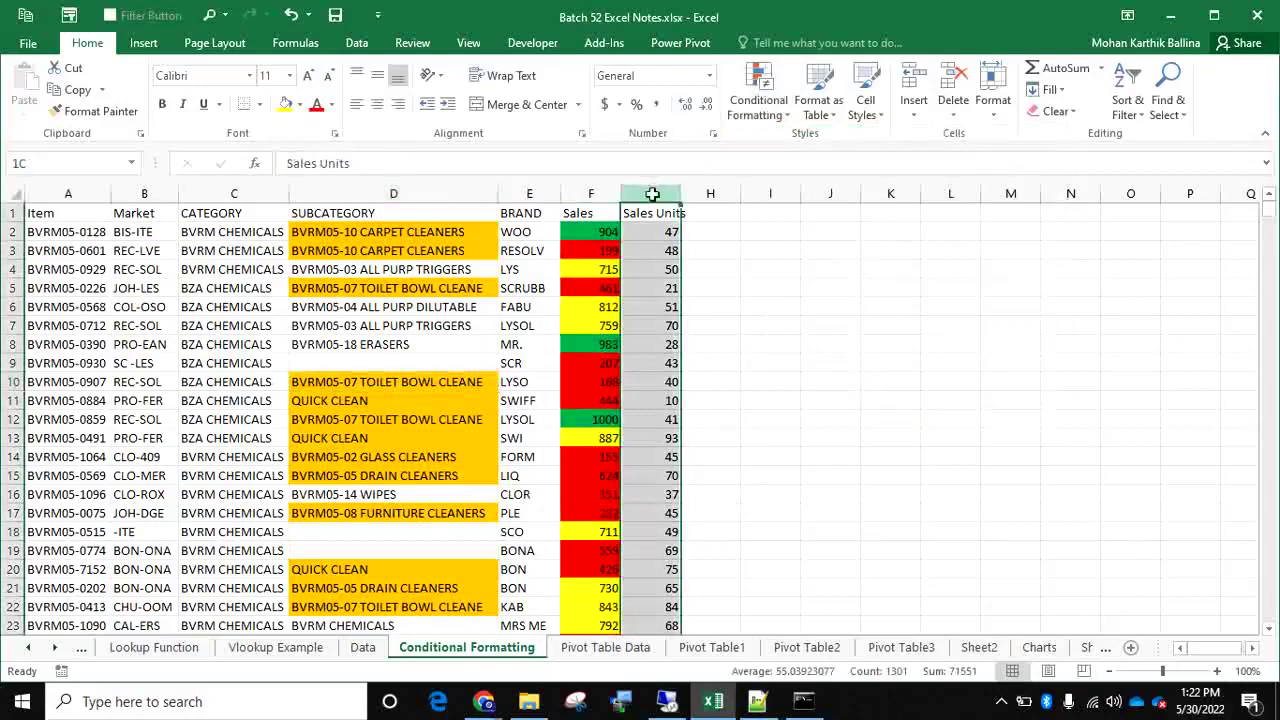
click(758, 88)
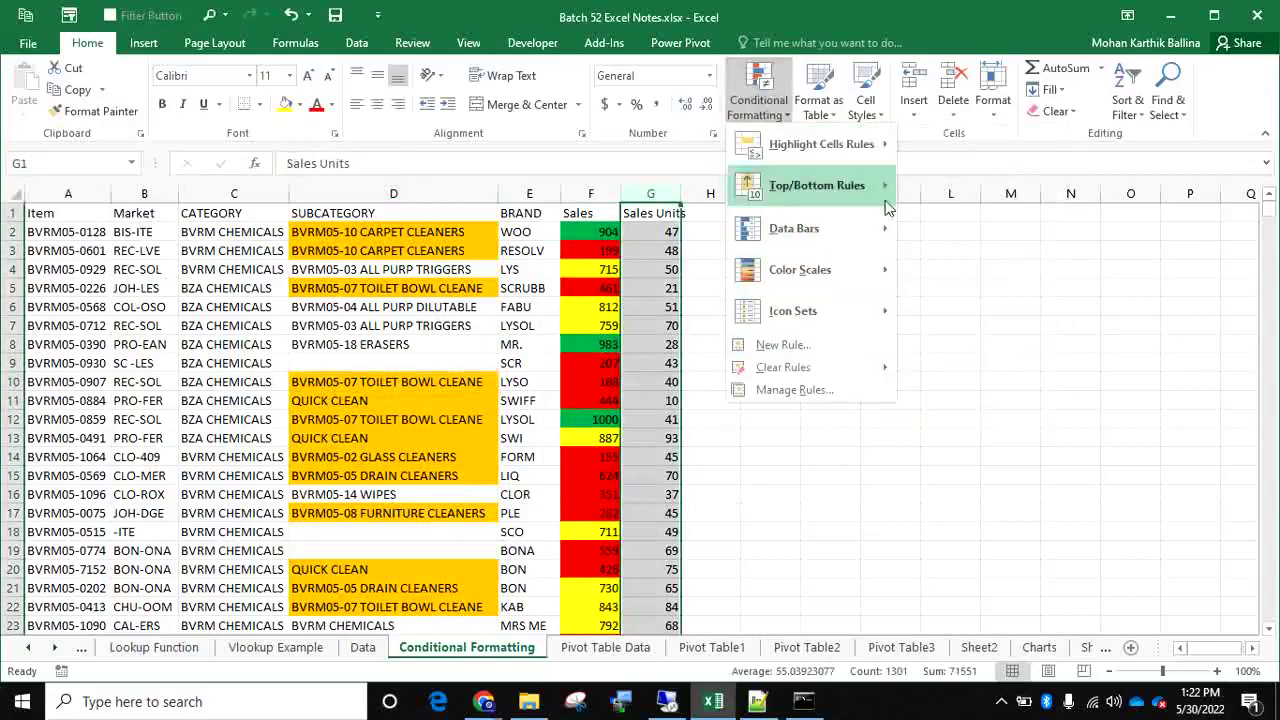
mouse_move(880, 165)
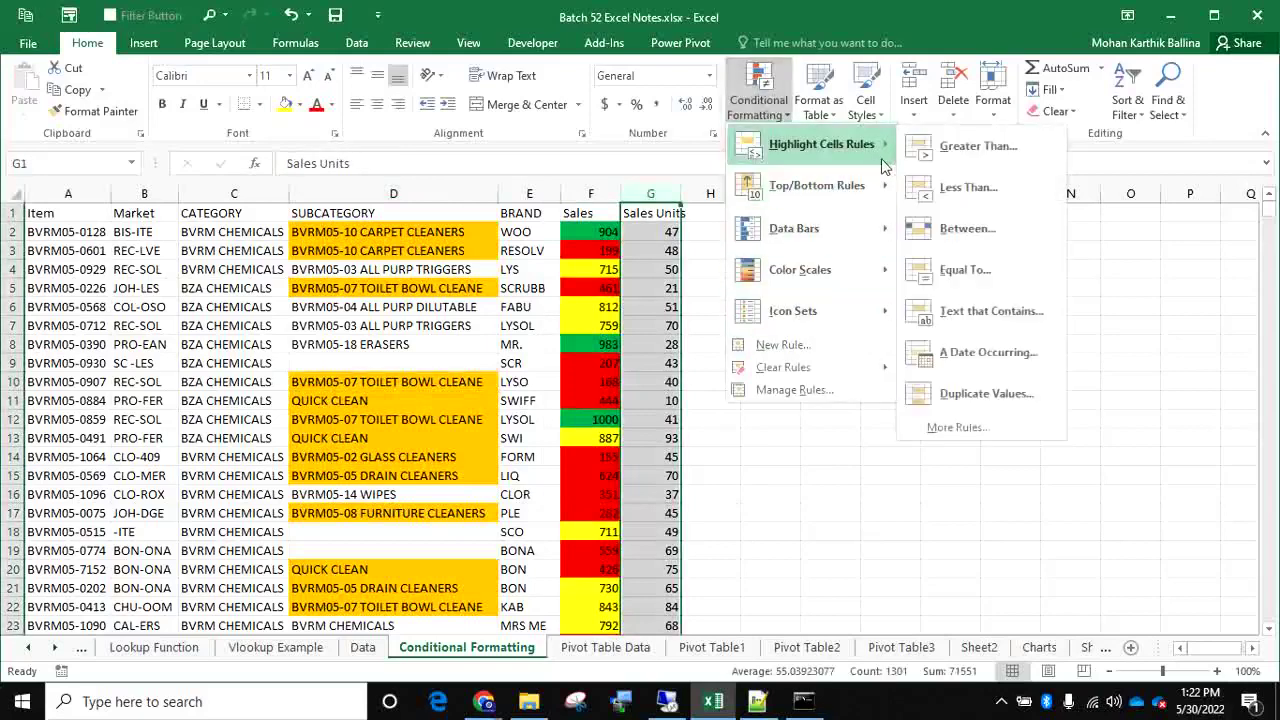
click(965, 393)
click(609, 462)
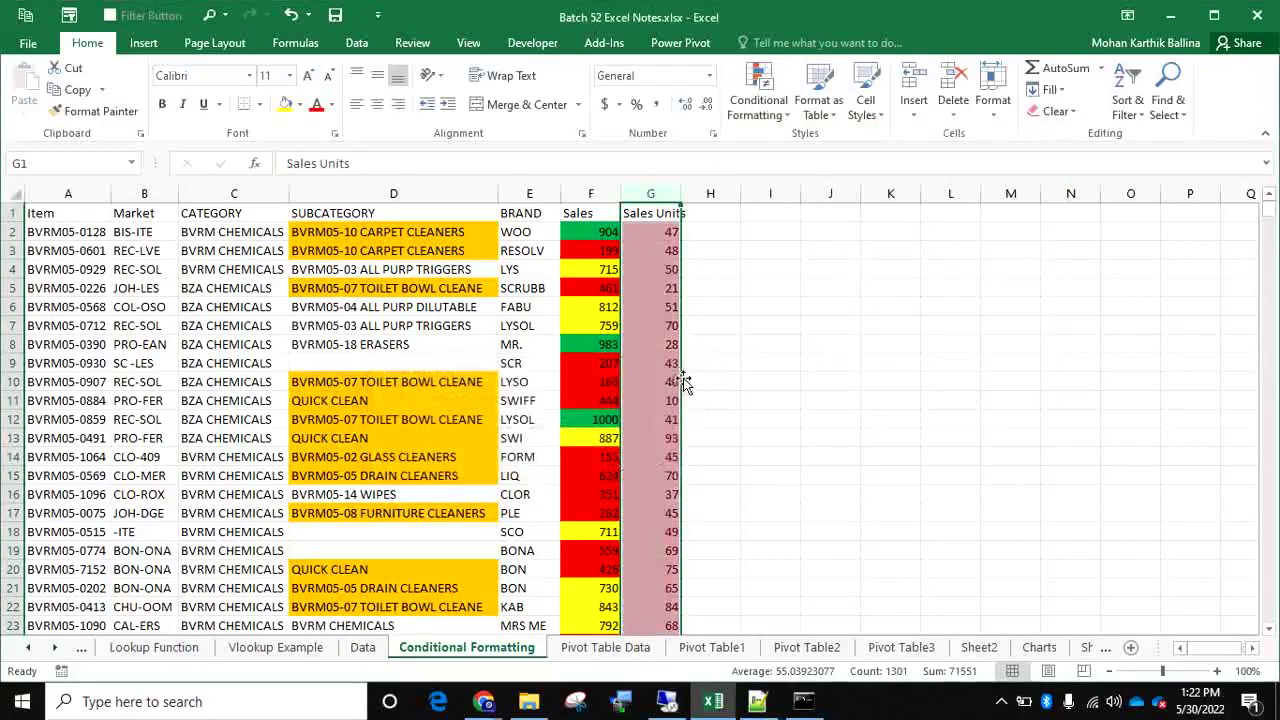
Test the duplicate rule by entering HJKL in cell G3, and undo the entry
click(669, 248)
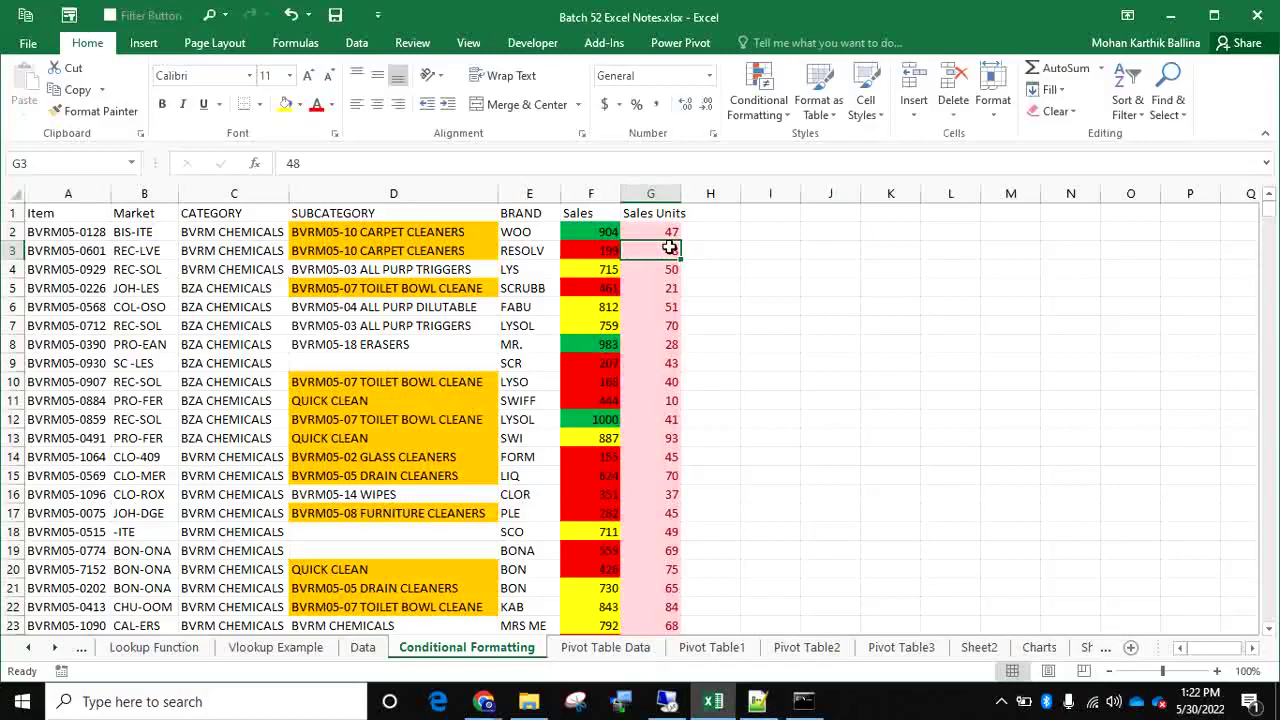
text(HJKL)
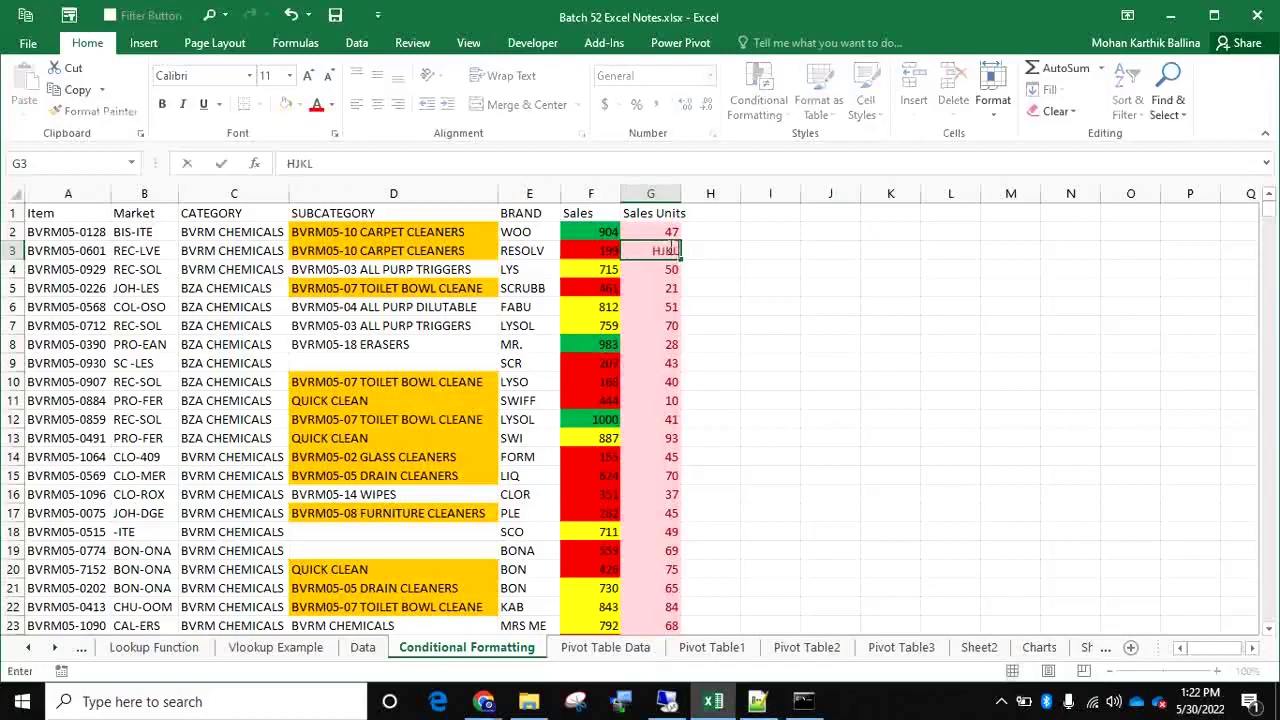
key(Return)
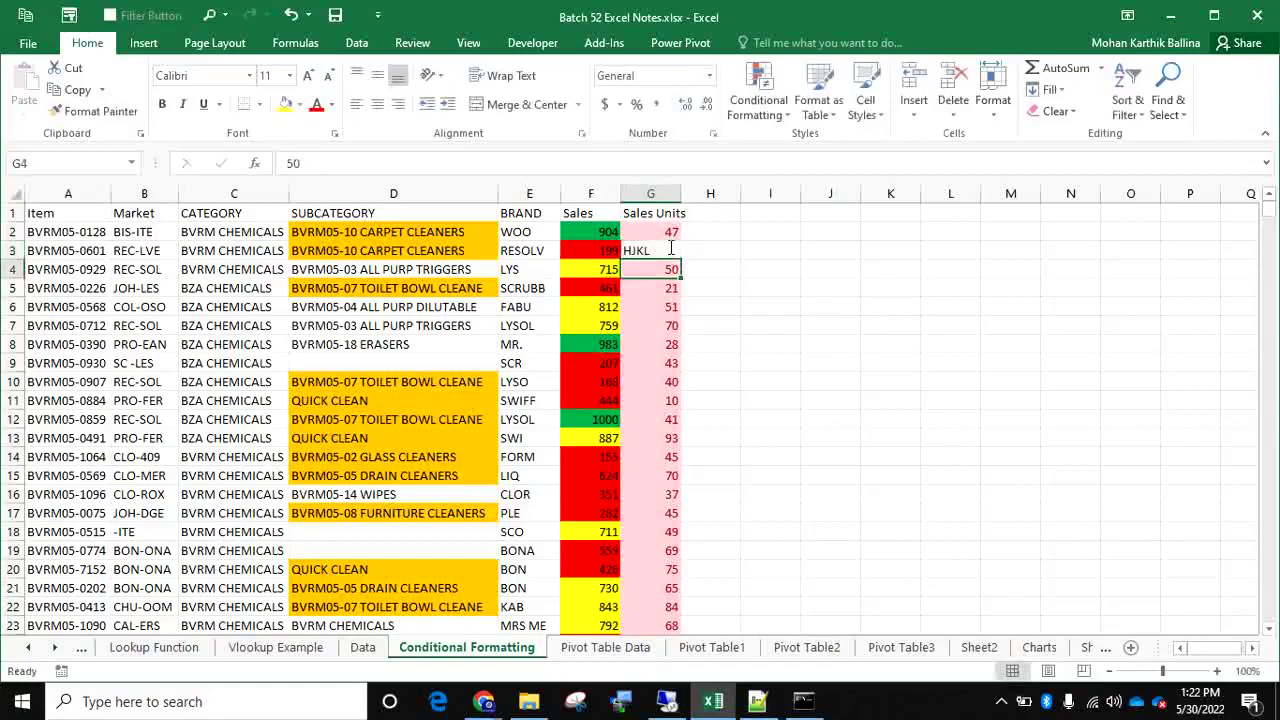
click(669, 249)
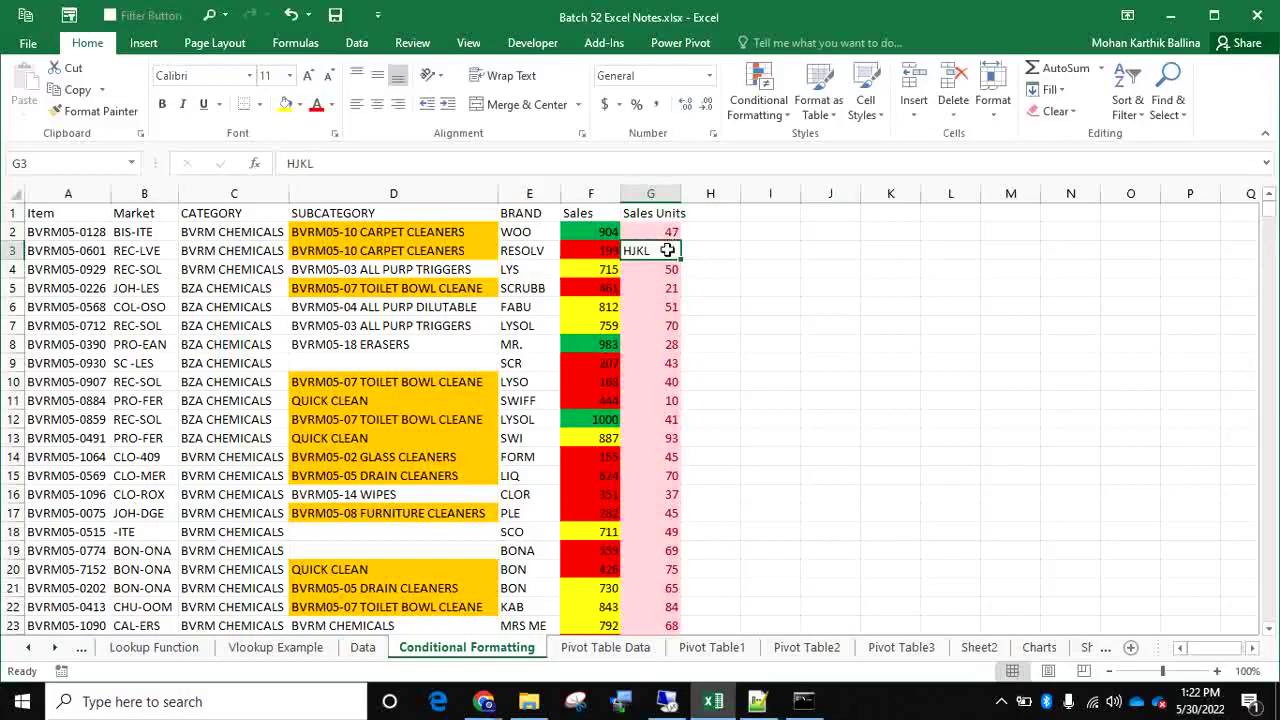
key(ctrl+z)
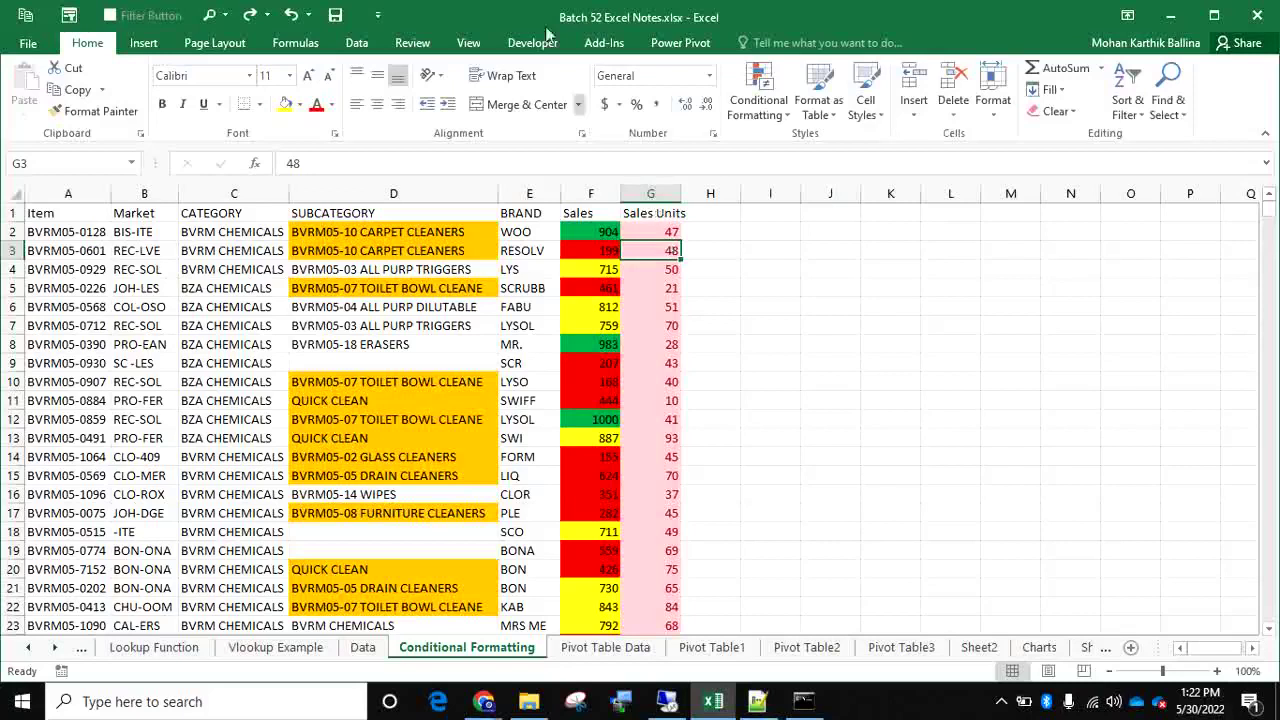
Undo the Duplicate Values rule on Sales Units and the orange CLEAN rule on SUBCATEGORY
click(774, 106)
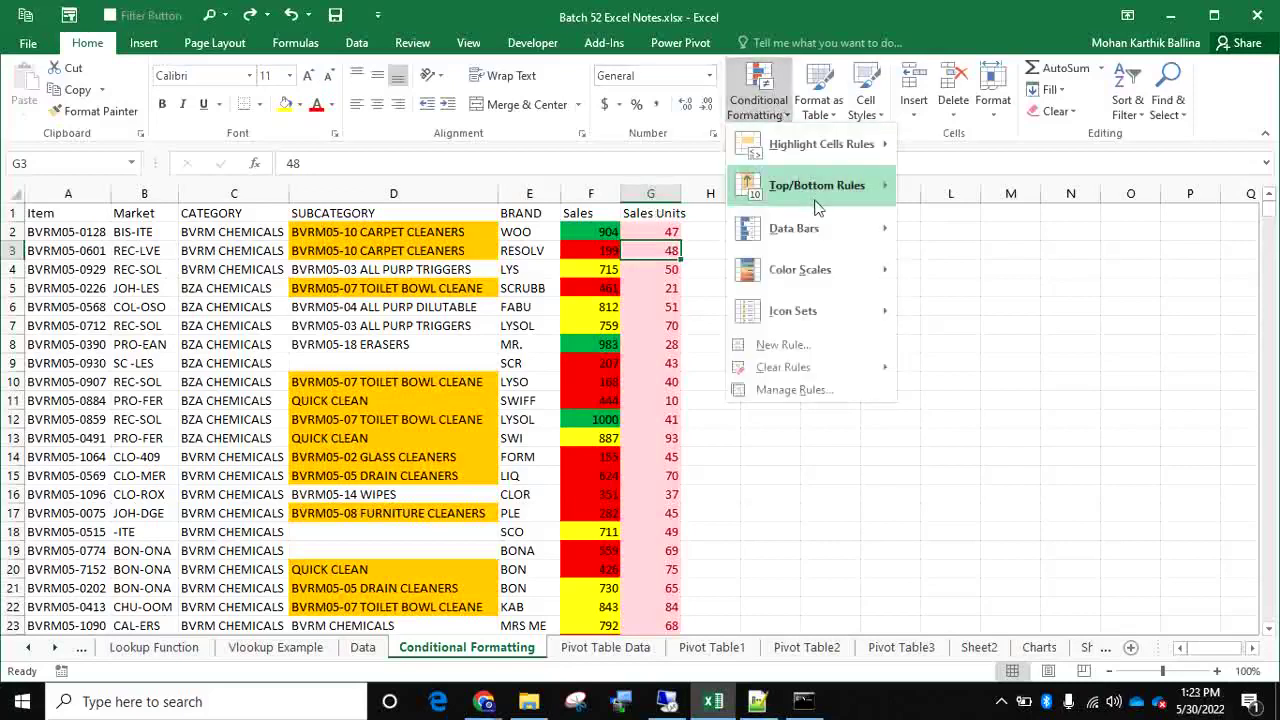
mouse_move(846, 190)
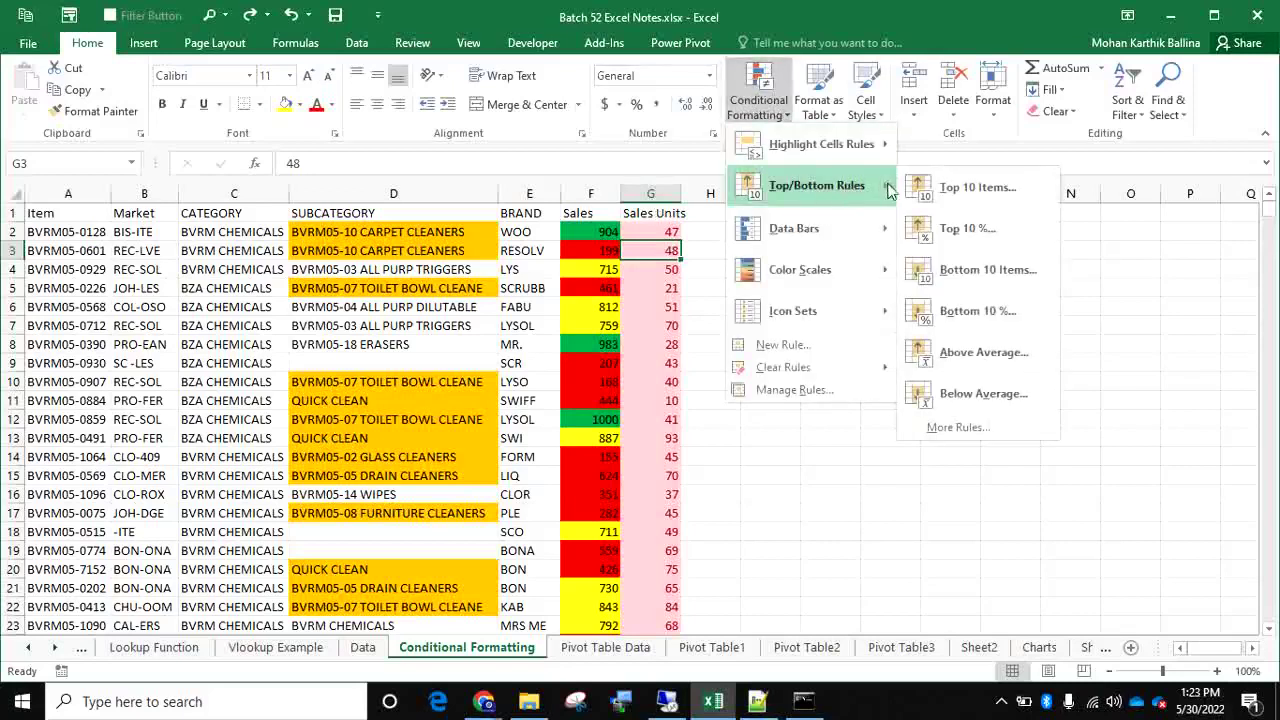
click(655, 258)
key(ctrl+z)
key(ctrl+z)
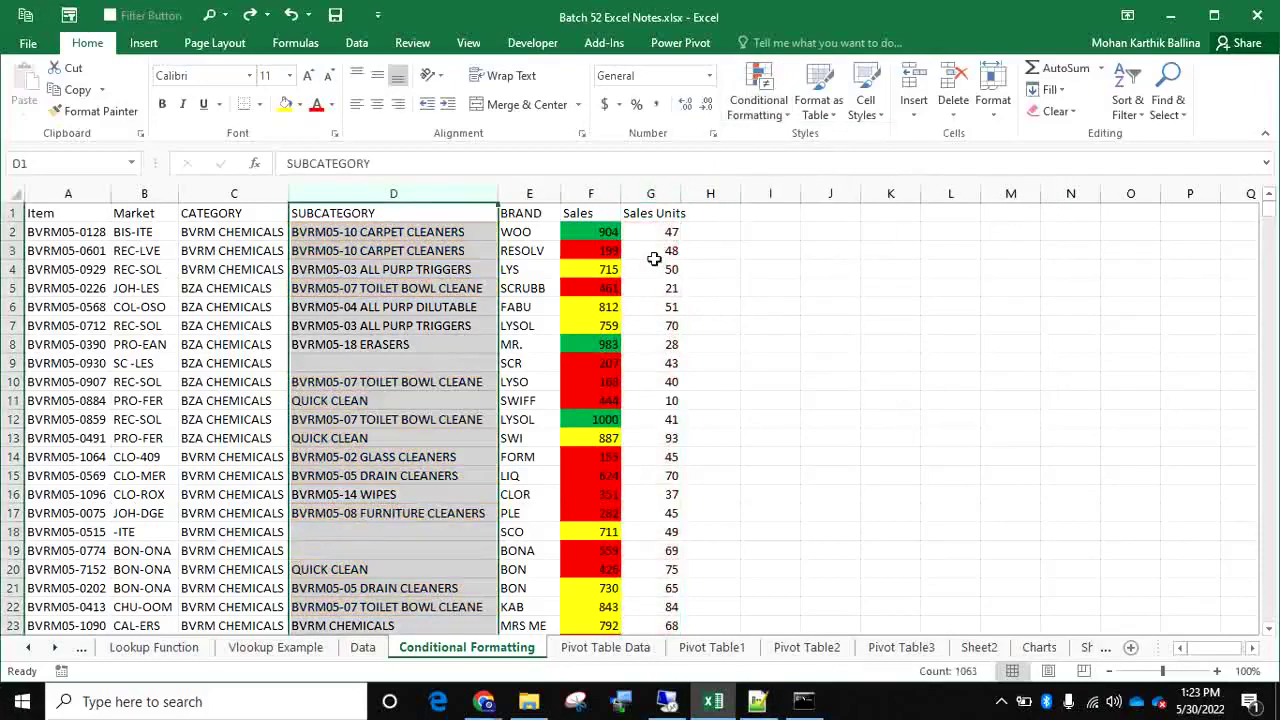
key(ctrl+u)
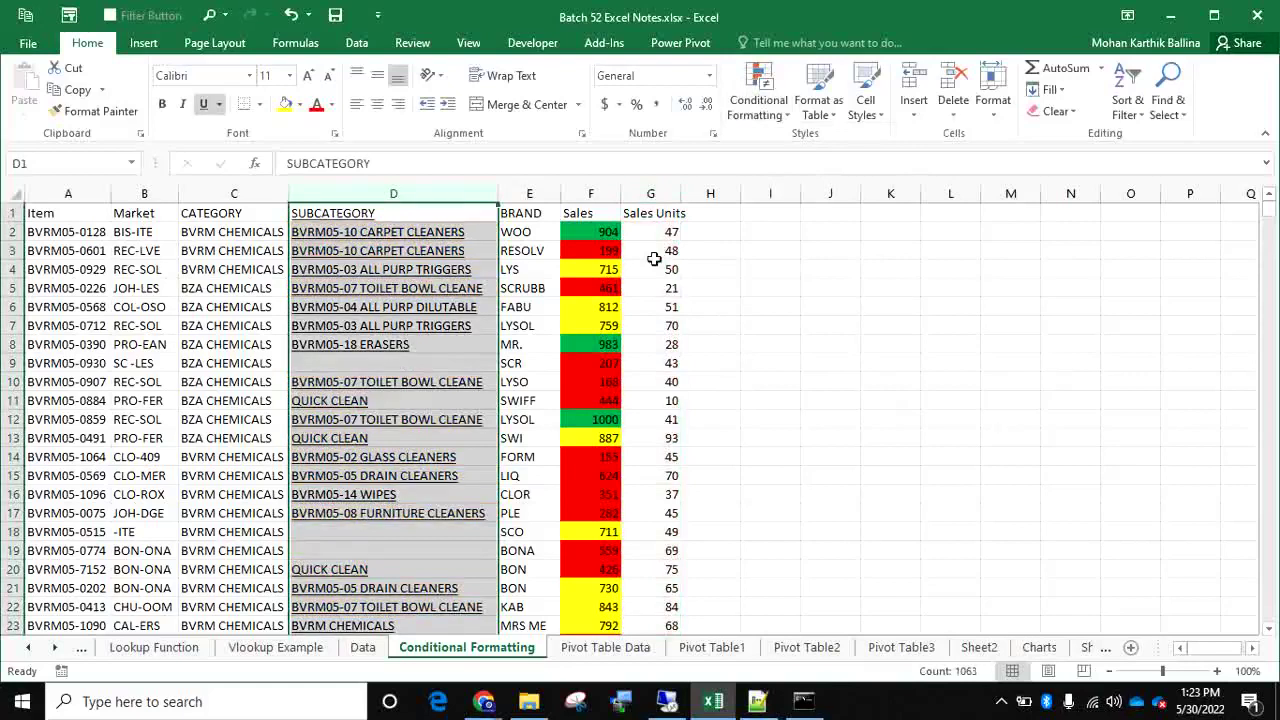
key(ctrl+z)
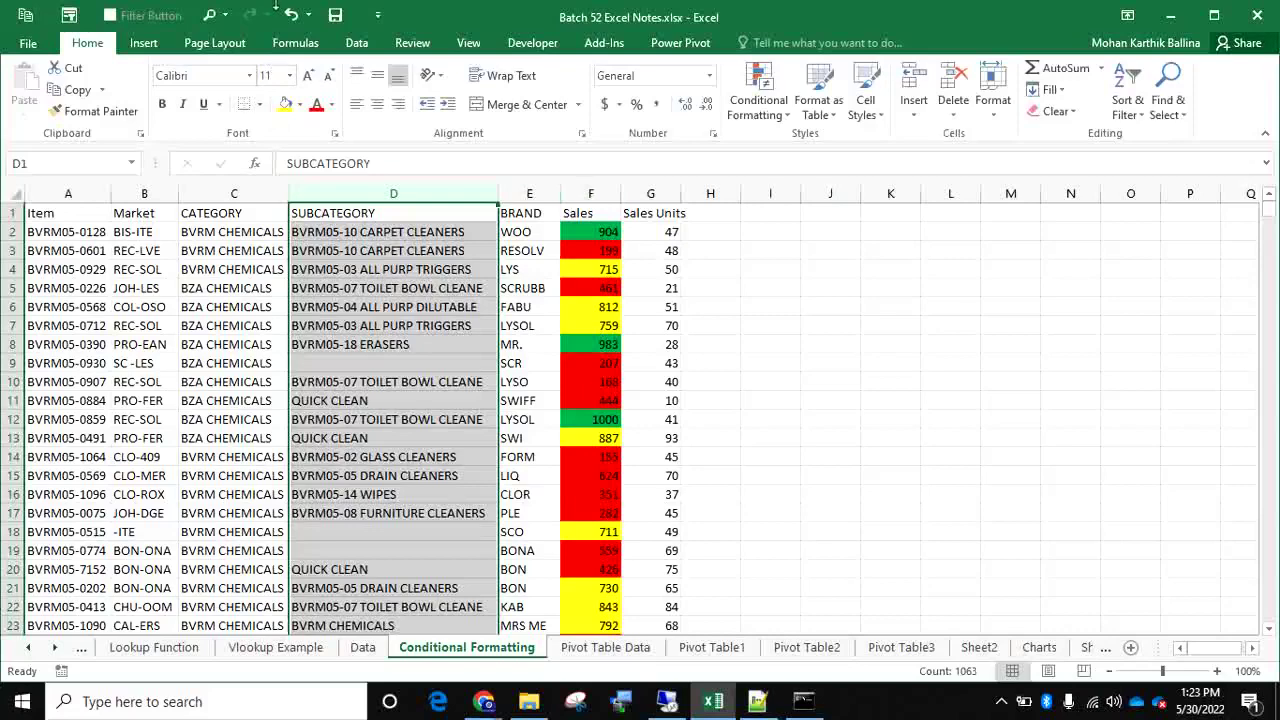
Review the Top/Bottom Rules options and autofit the width of the Sales Units column
click(726, 342)
click(768, 110)
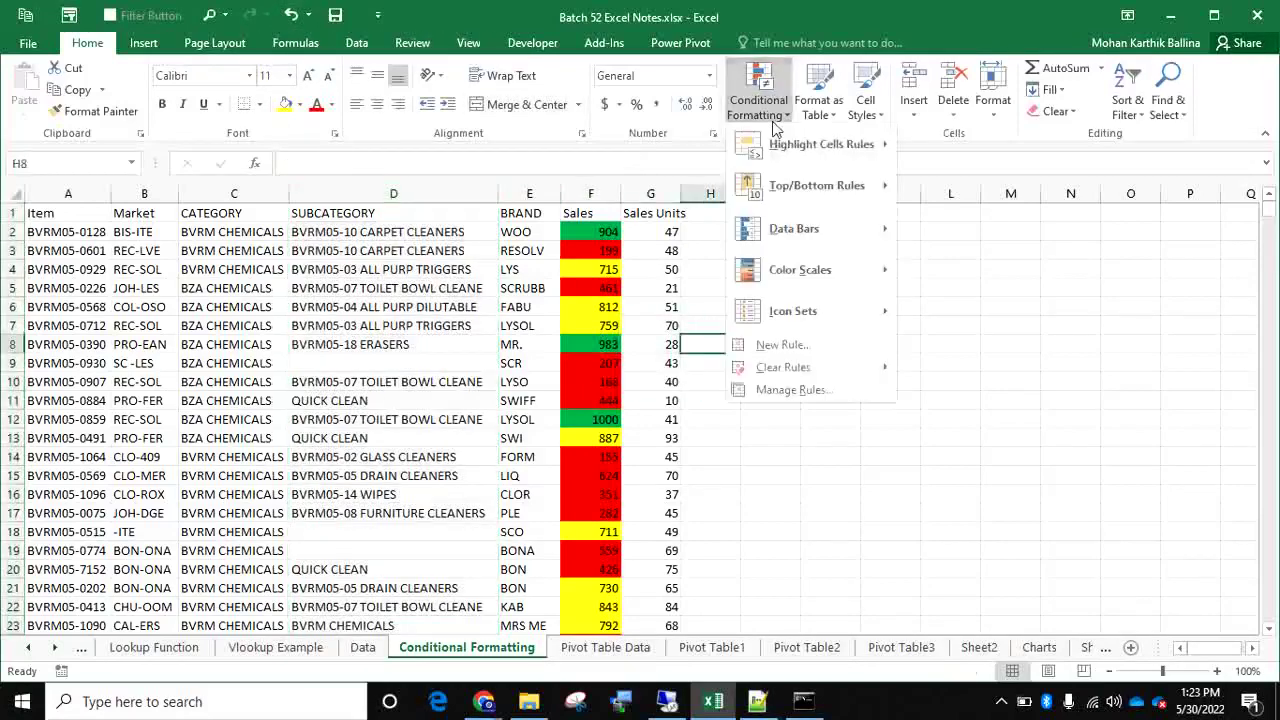
mouse_move(833, 191)
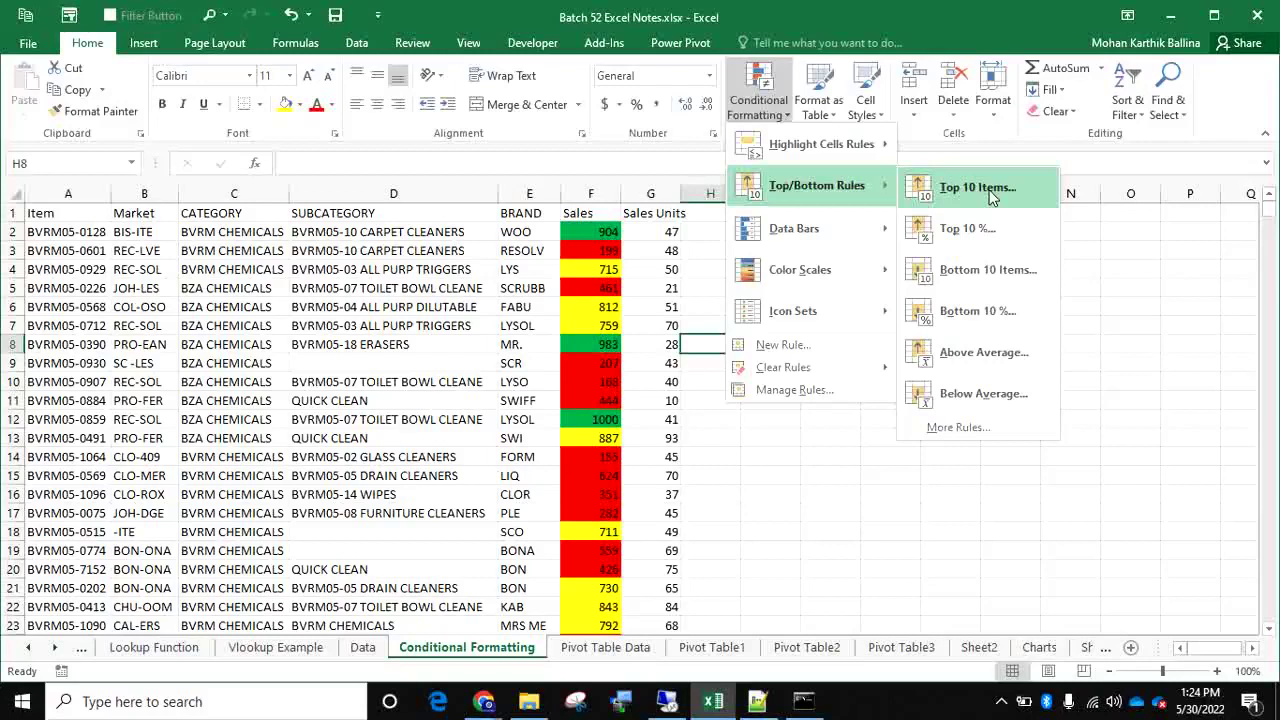
click(651, 194)
click(651, 194)
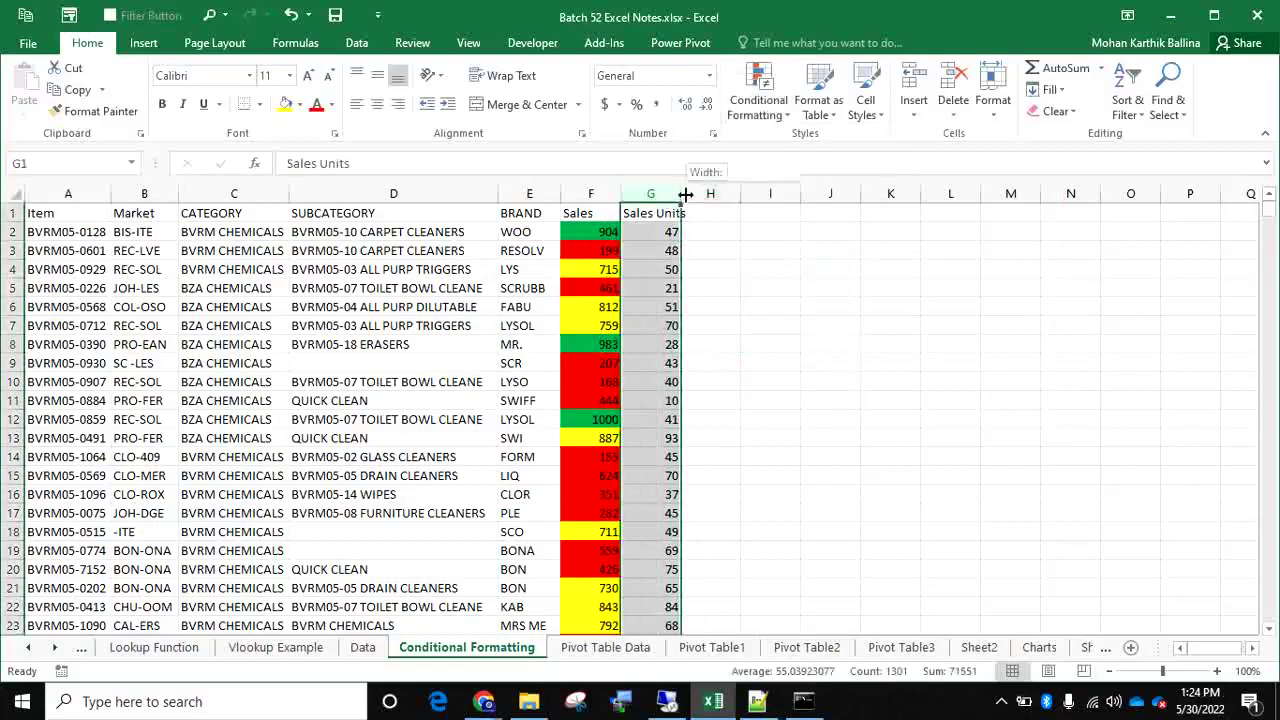
double_click(682, 194)
Start a Top 10 Items rule for the Sales Units column with the rank set to 5
click(754, 120)
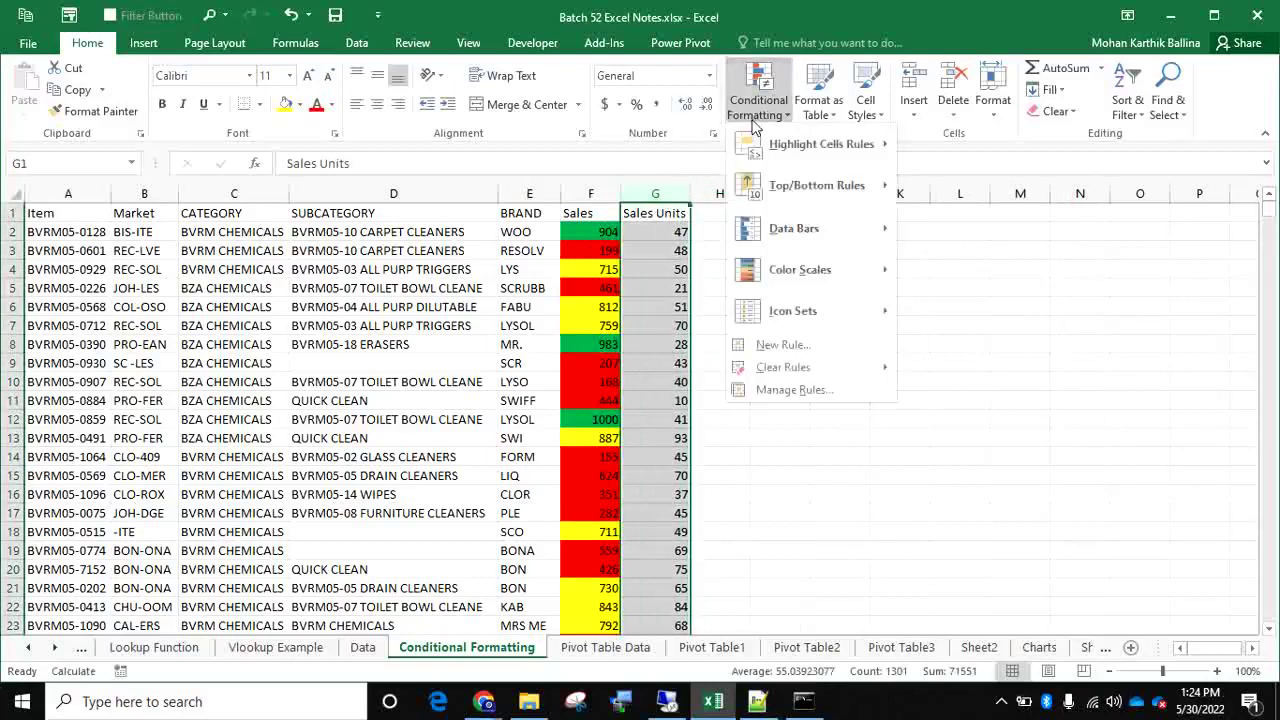
mouse_move(798, 182)
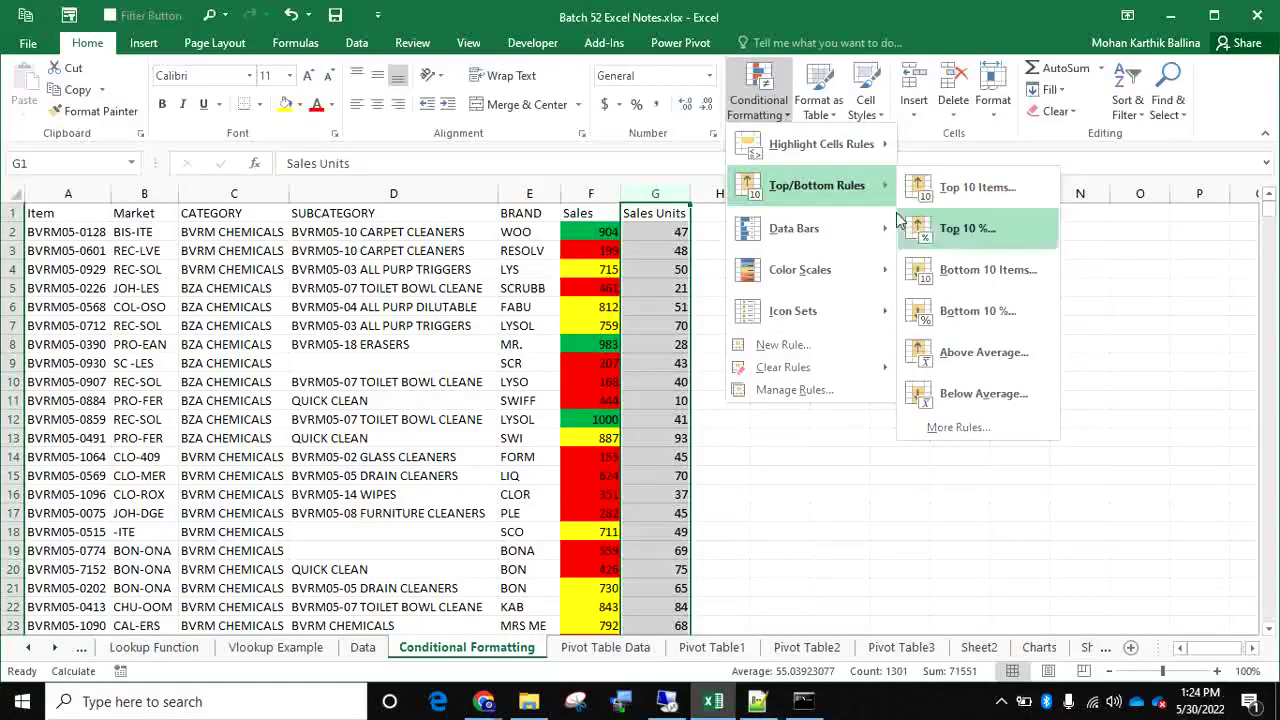
click(955, 188)
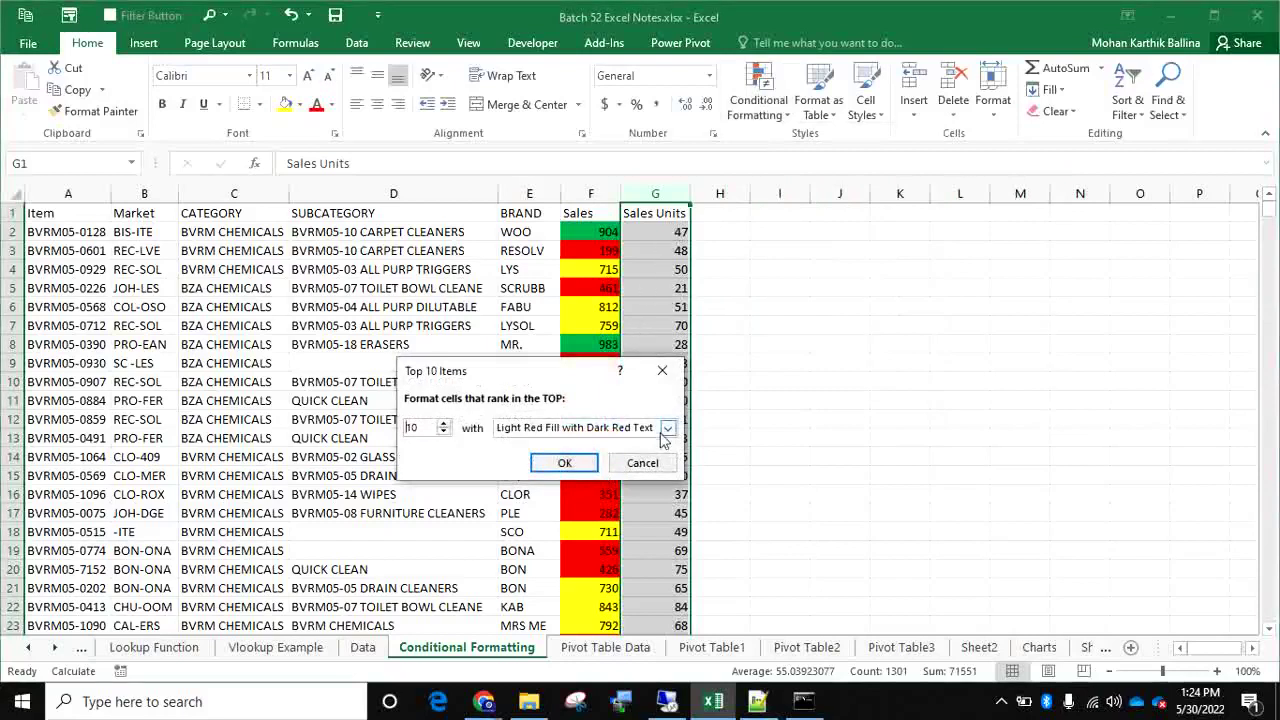
click(428, 427)
key(BackSpace)
key(BackSpace)
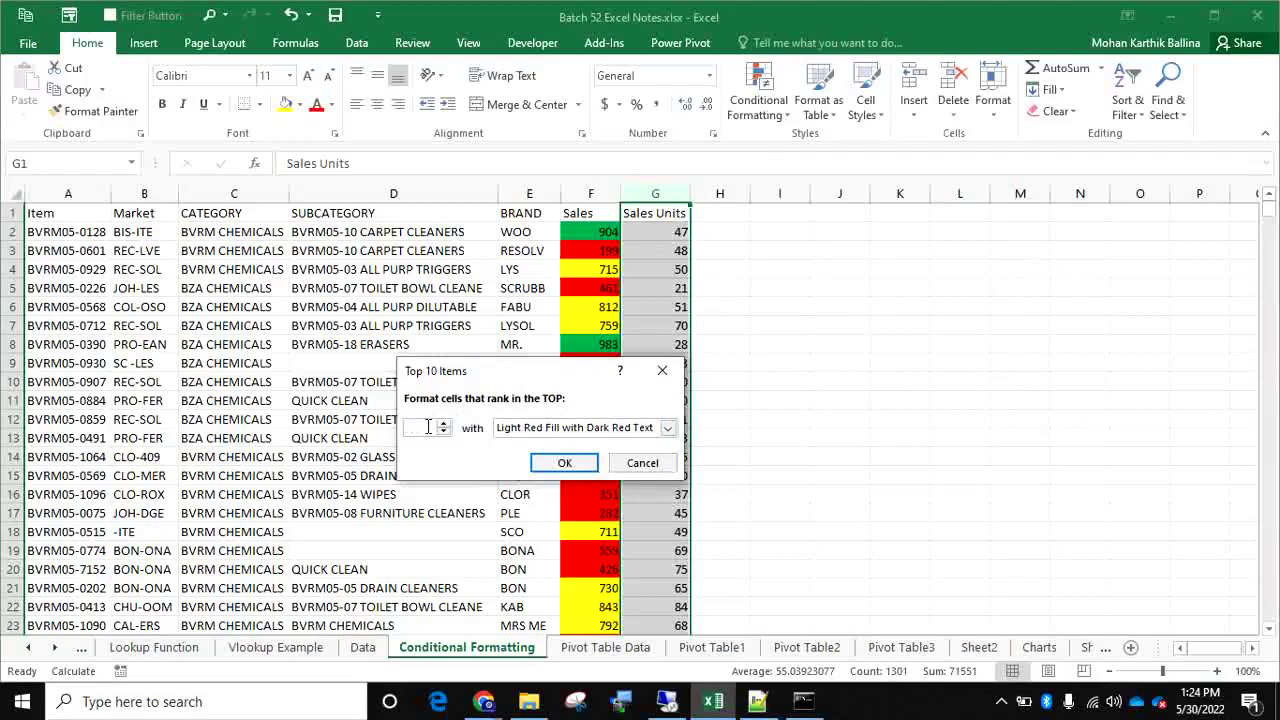
text(5)
Give the top 5 rule a custom orange background fill and apply it to the Sales Units column
click(668, 427)
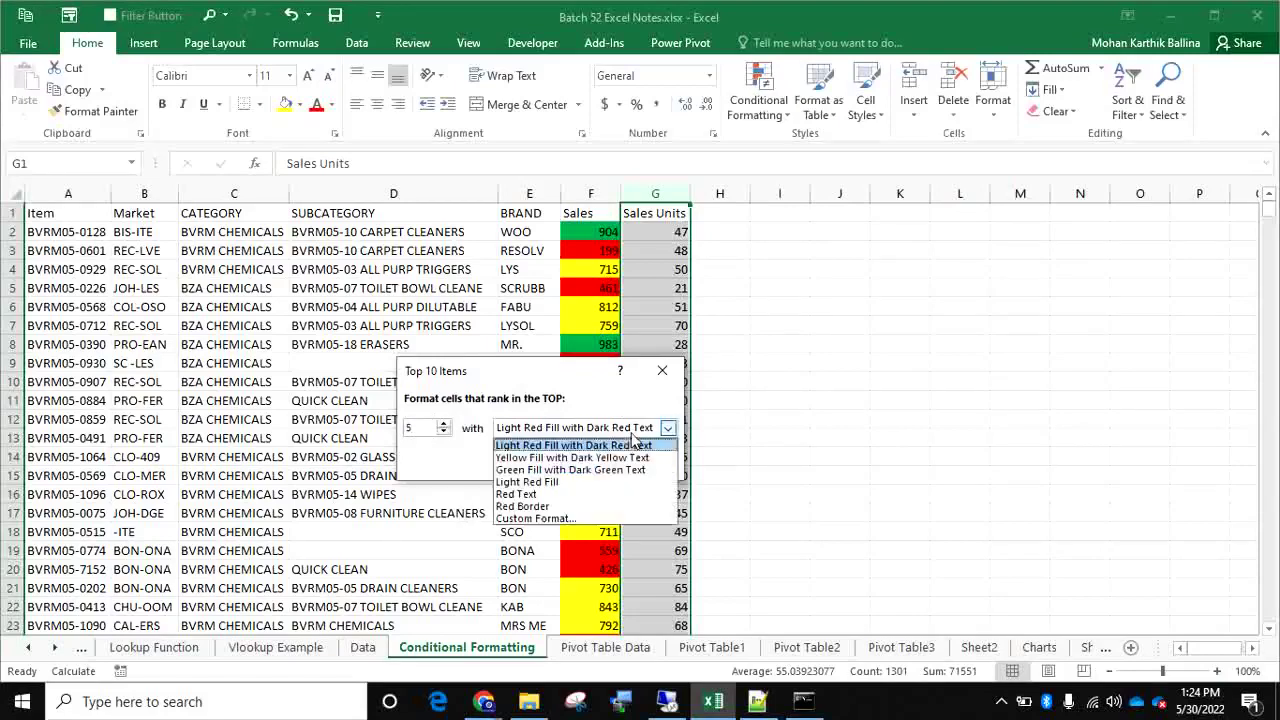
click(570, 527)
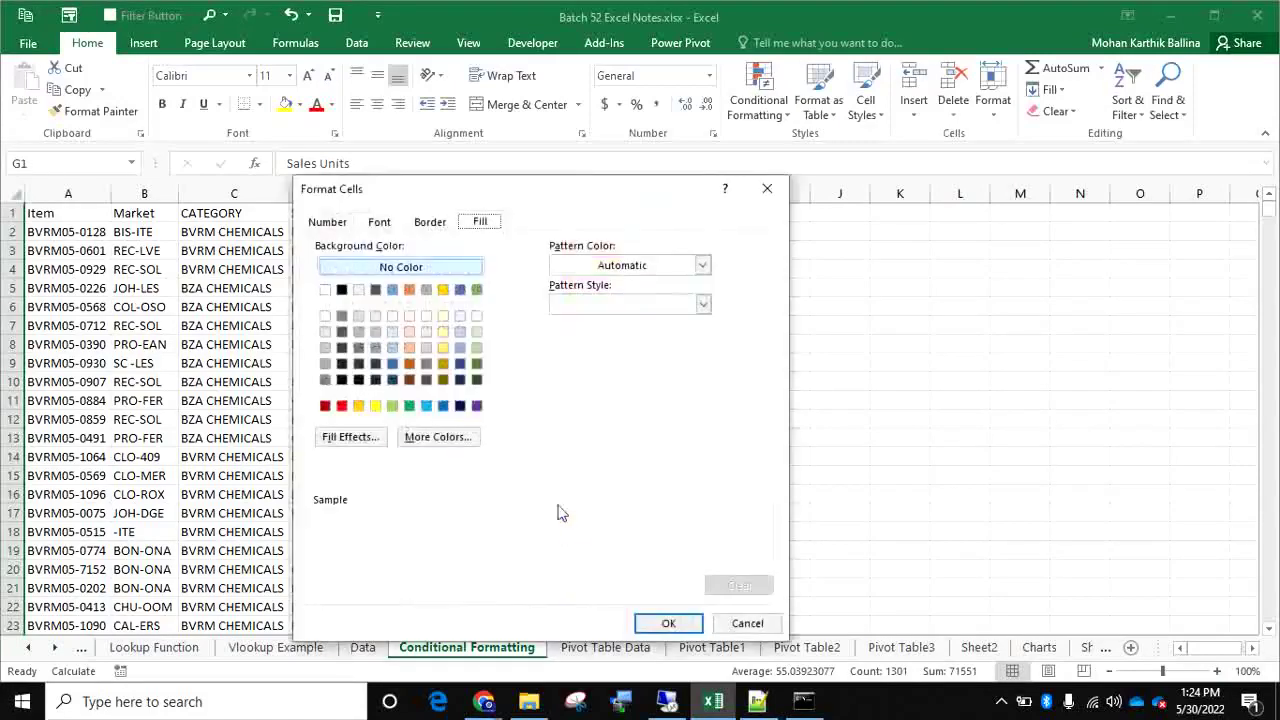
click(358, 406)
click(668, 623)
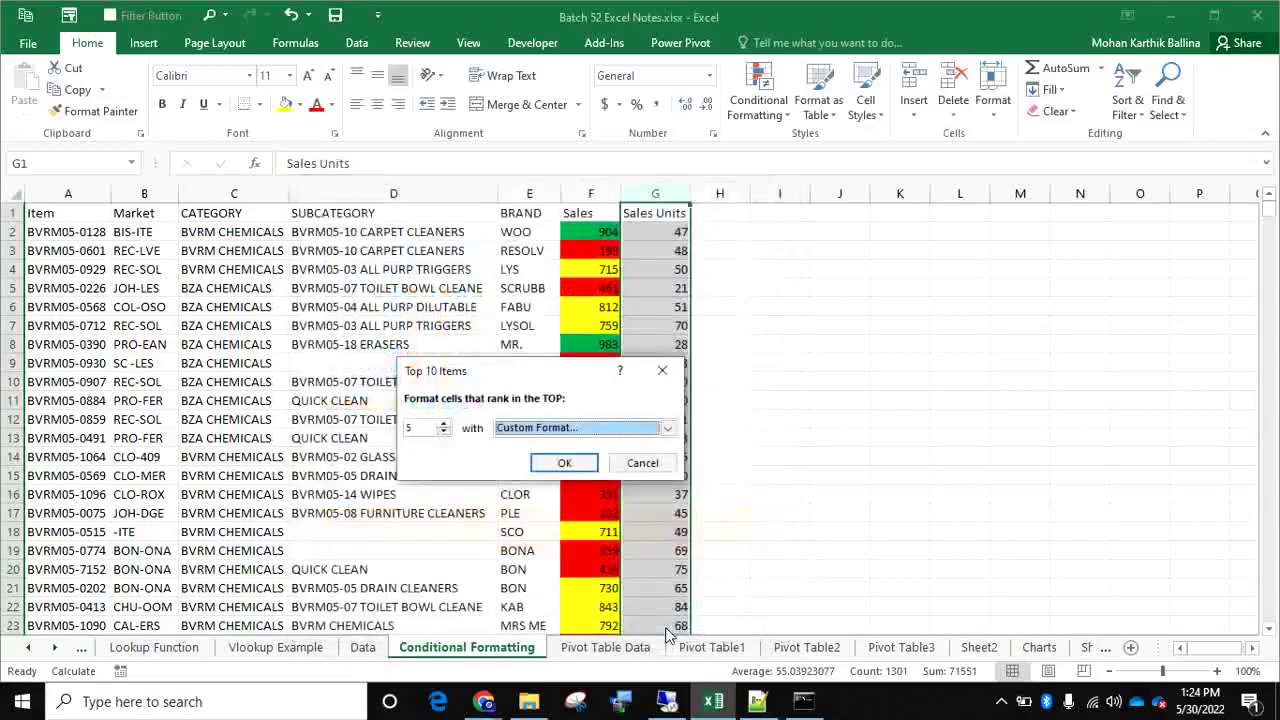
click(566, 464)
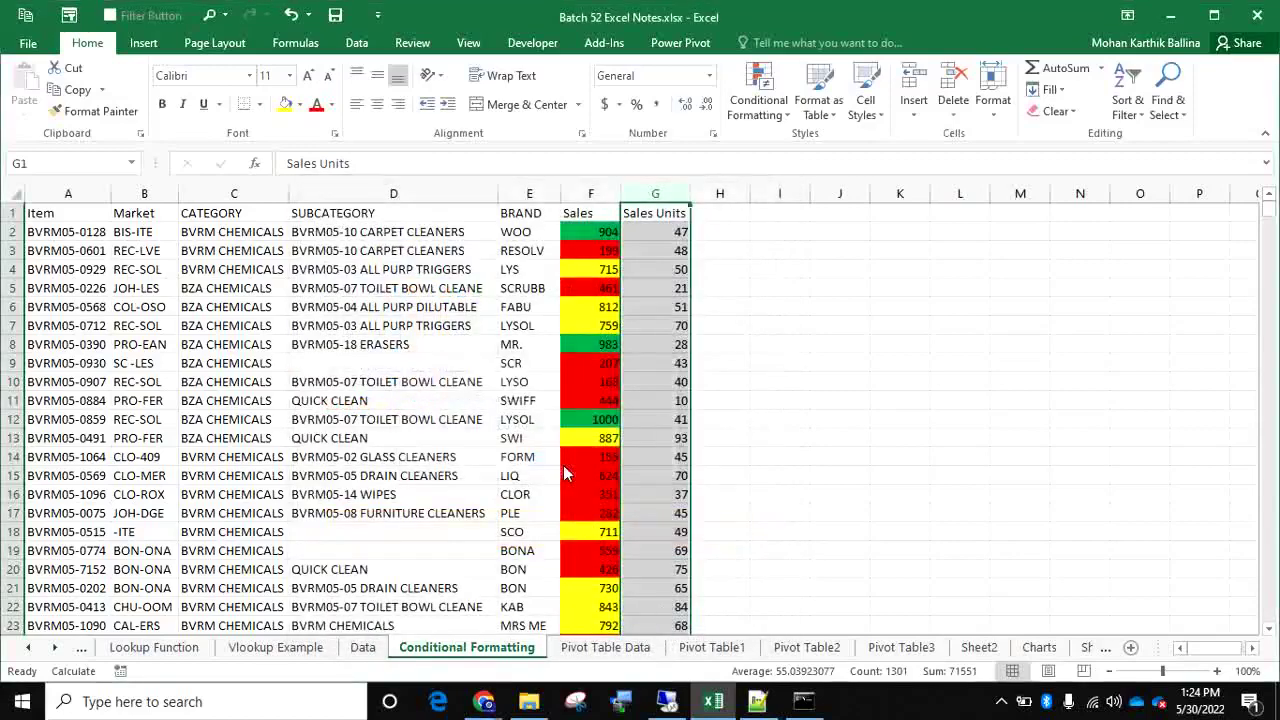
Examine which values down the Sales Units column are highlighted by the top 5 rule
click(700, 442)
key(Down)
key(Down)
key(Down)
key(Down)
key(Down)
key(Down)
key(Down)
key(Down)
key(Down)
key(Down)
key(Down)
key(Down)
key(Down)
key(Down)
key(Down)
key(Down)
key(Down)
key(Down)
key(Down)
key(Down)
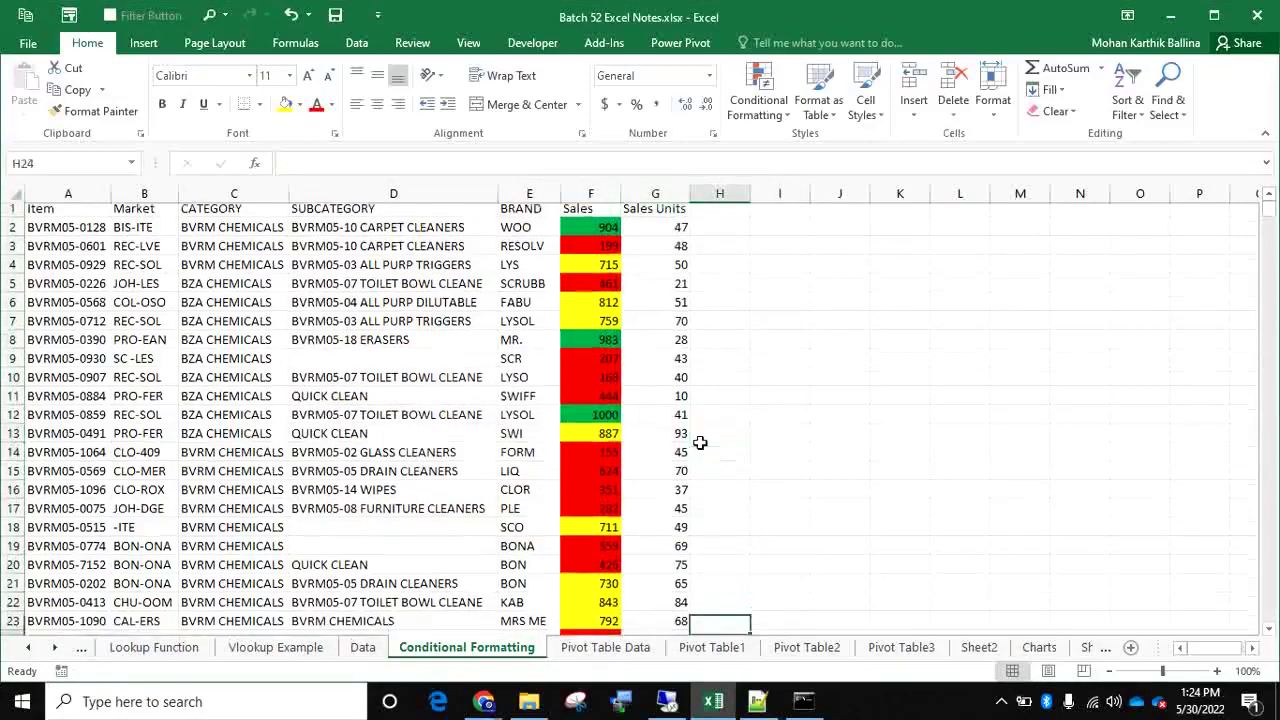
key(Down)
key(Down)
key(Down)
key(Down)
key(Down)
key(Down)
key(Down)
key(Down)
key(Down)
key(Down)
key(Down)
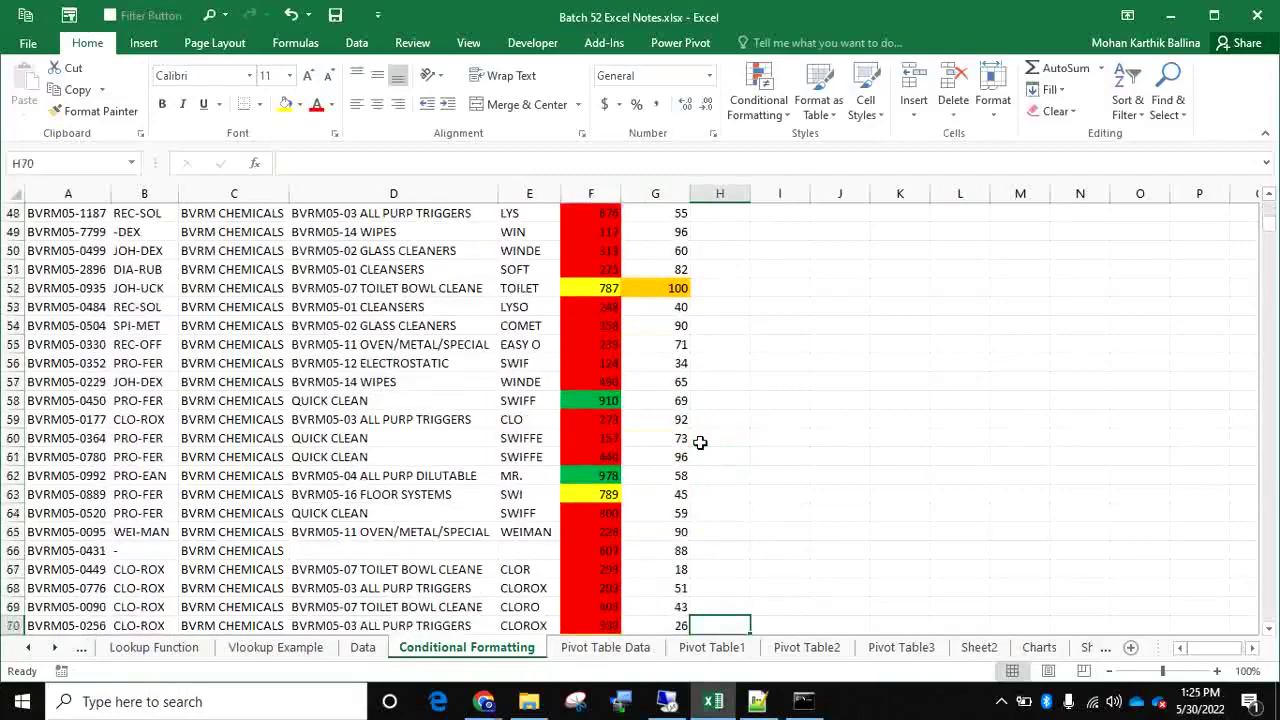
click(655, 290)
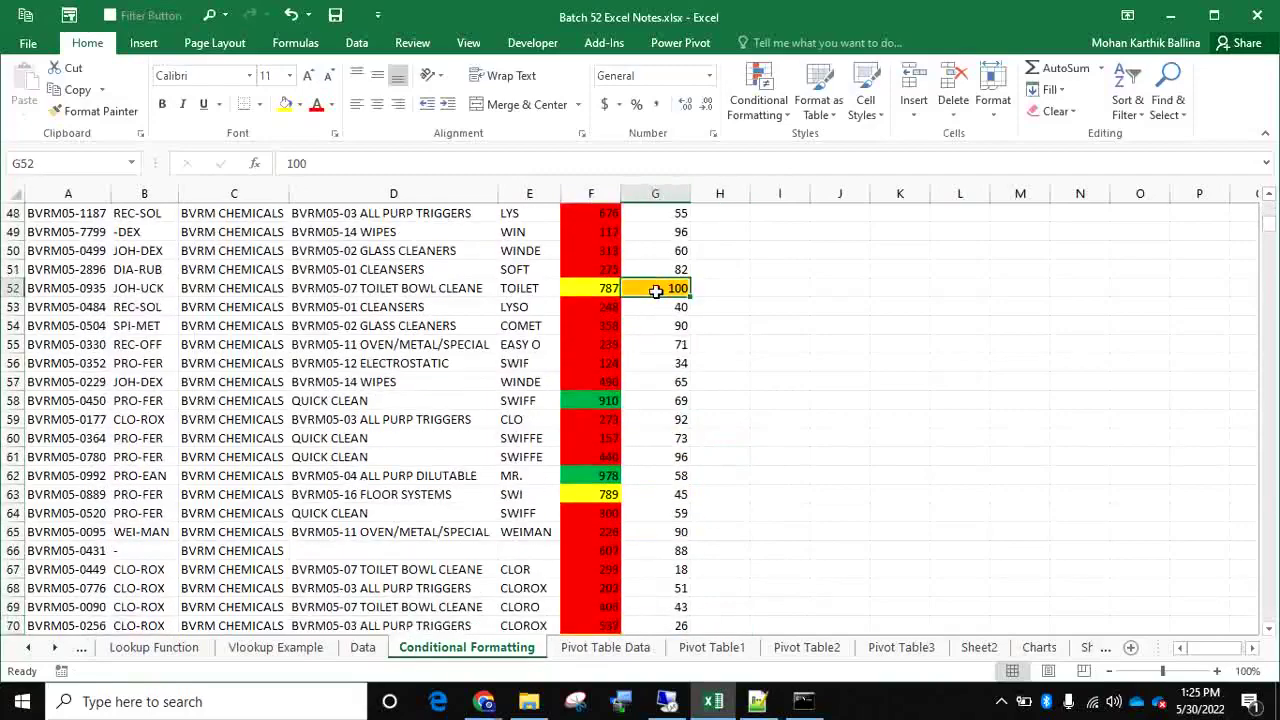
key(Down)
key(Down)
key(Down)
key(Down)
key(Down)
key(Down)
key(Down)
key(Down)
key(Down)
key(Down)
key(Down)
key(Down)
key(Down)
key(Down)
key(Down)
key(Down)
key(Down)
key(Down)
key(Down)
key(Down)
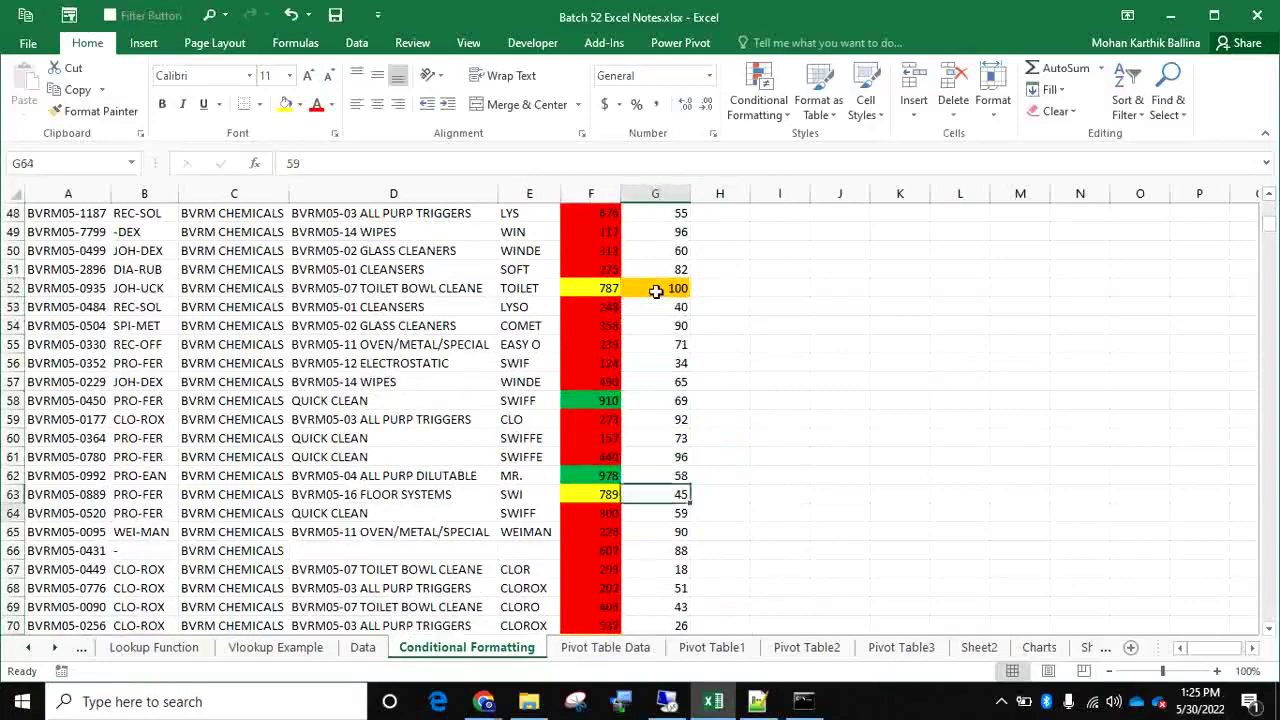
key(Up)
key(Up)
key(Up)
key(Up)
key(Up)
key(Up)
key(Up)
key(Up)
key(Up)
key(Up)
key(Up)
key(Up)
key(Up)
key(Up)
key(Up)
key(Up)
key(Up)
key(Up)
key(Up)
key(Up)
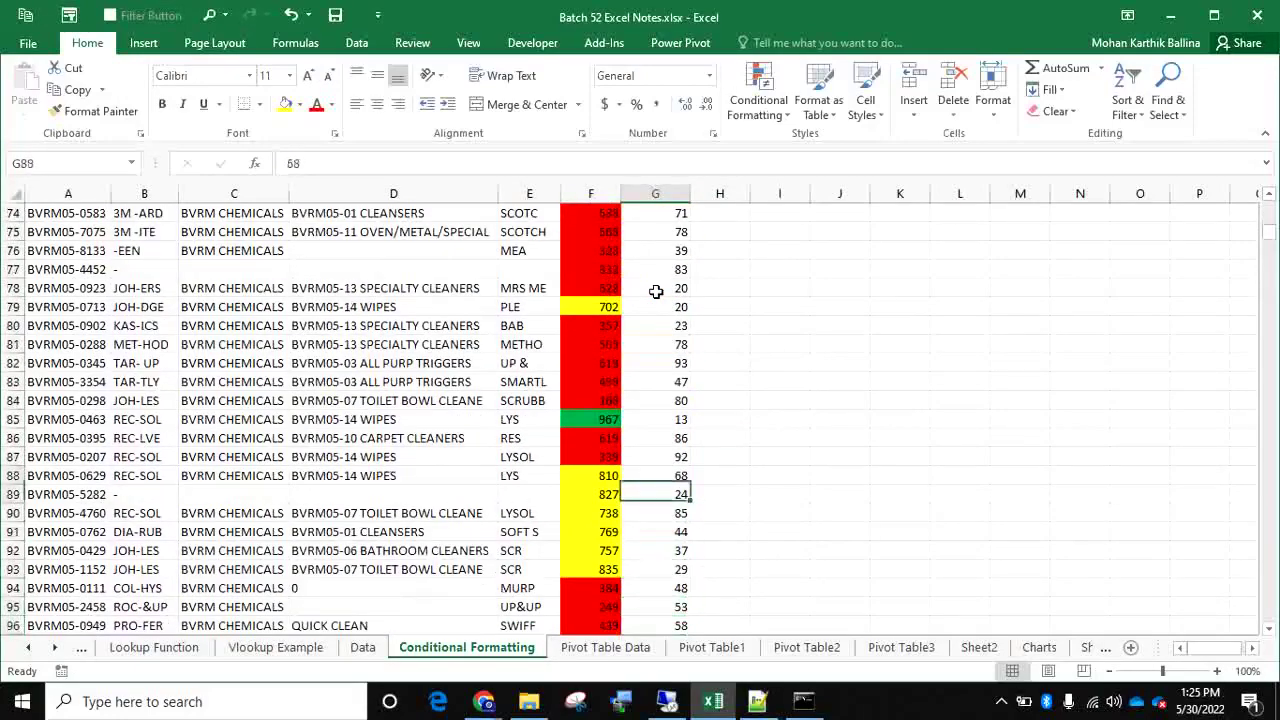
key(Down)
key(Down)
key(Down)
key(Down)
key(Down)
key(Down)
key(Down)
key(Down)
key(Down)
key(Down)
key(Down)
key(Down)
key(Down)
key(Down)
key(Down)
key(Down)
key(Down)
key(Down)
key(Down)
key(Down)
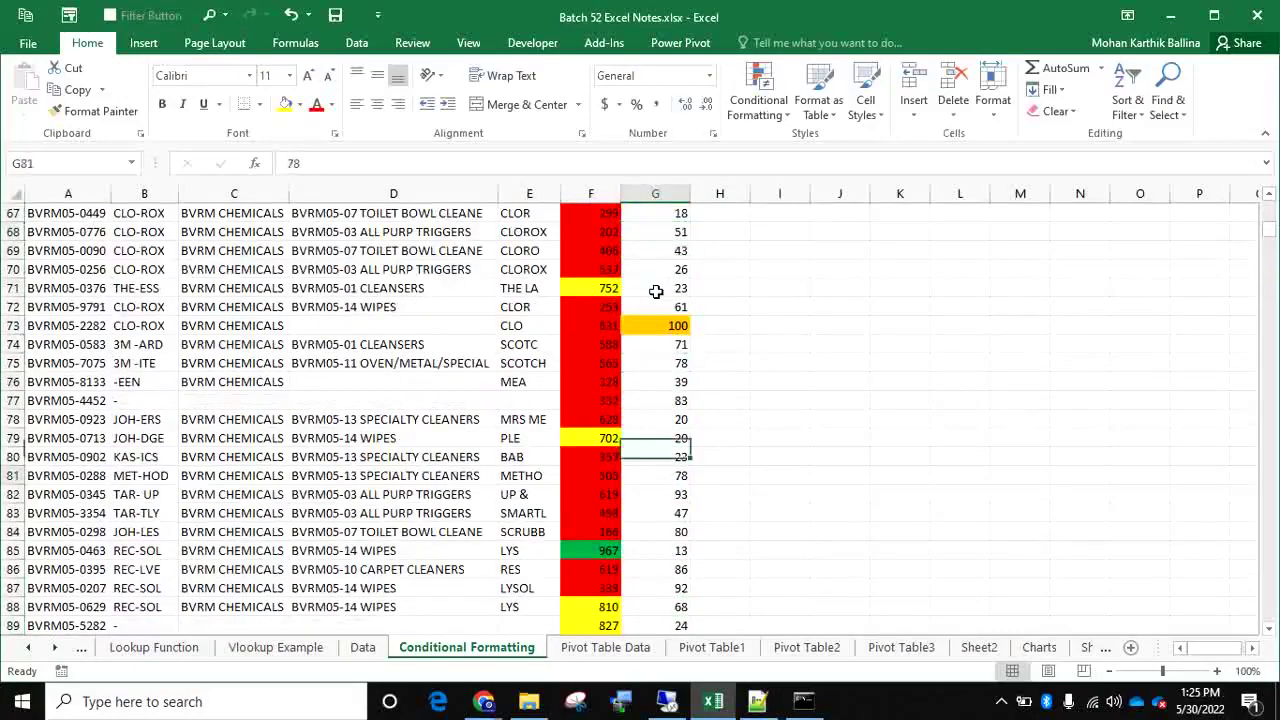
key(Down)
key(Down)
key(Down)
key(Down)
key(Down)
key(Down)
key(Down)
key(Down)
key(Down)
key(Down)
key(Down)
key(Down)
key(Down)
key(Down)
key(Down)
key(Down)
key(Down)
key(Down)
key(Down)
key(Down)
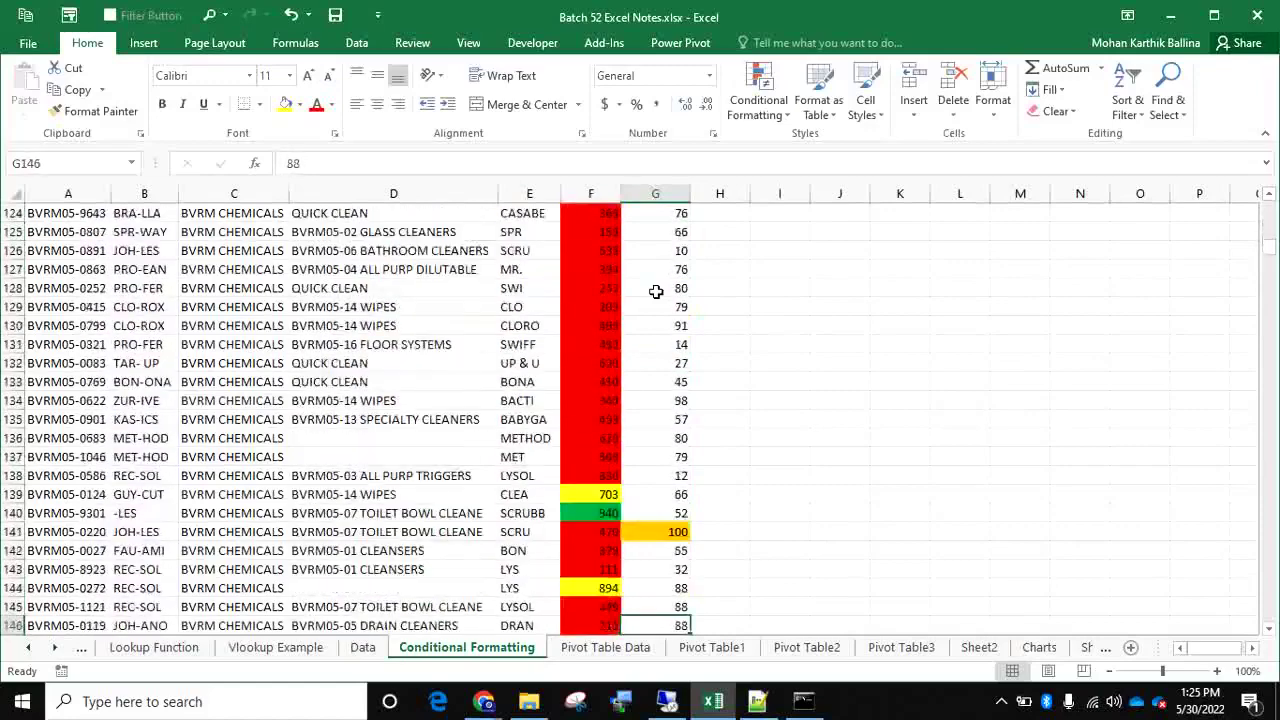
Examine the Sales Units values around rows 124 to 199 for orange top 5 highlights and return to the header
key(Up)
key(Up)
key(Up)
key(Up)
key(Up)
key(Up)
key(Up)
key(Up)
key(Up)
key(Up)
key(Up)
key(Up)
key(Up)
key(Up)
key(Up)
key(Up)
key(Up)
key(Up)
key(Up)
key(Up)
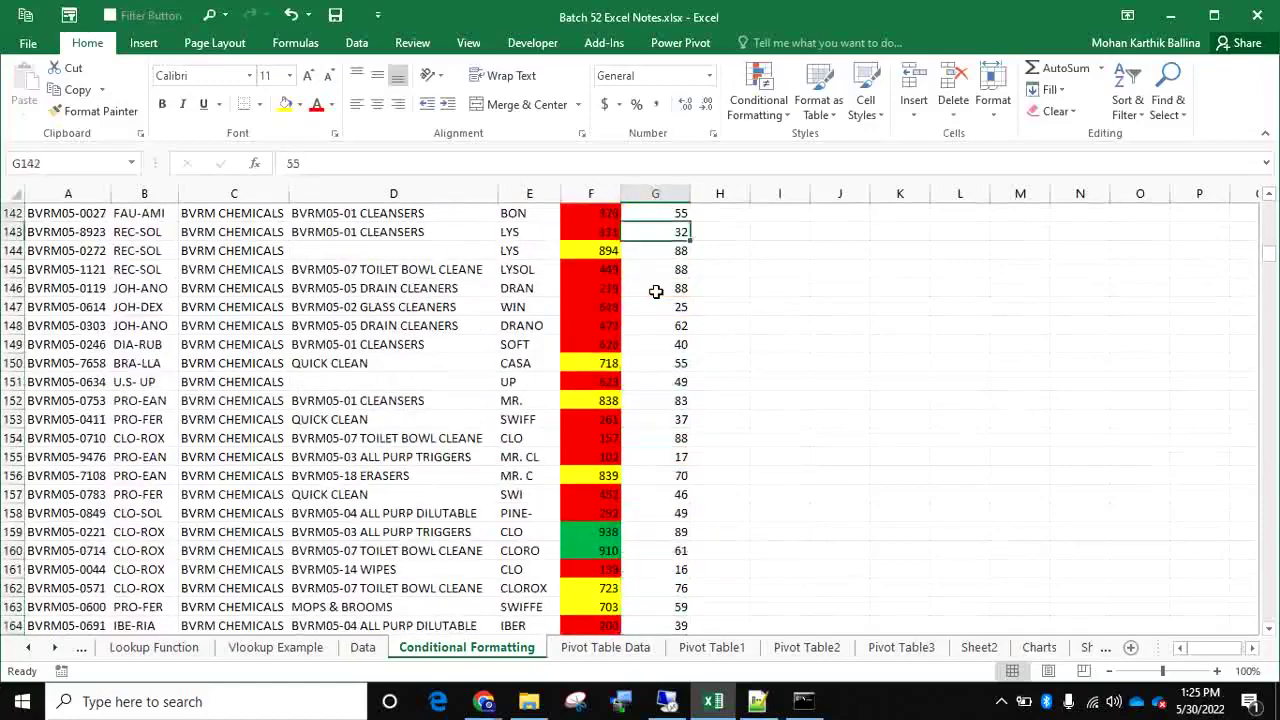
key(Down)
key(Down)
key(Down)
key(Down)
key(Down)
key(Down)
key(Down)
key(Down)
key(Down)
key(Down)
key(Down)
key(Down)
key(Down)
key(Down)
key(Down)
key(Down)
key(Down)
key(Down)
key(Down)
key(Down)
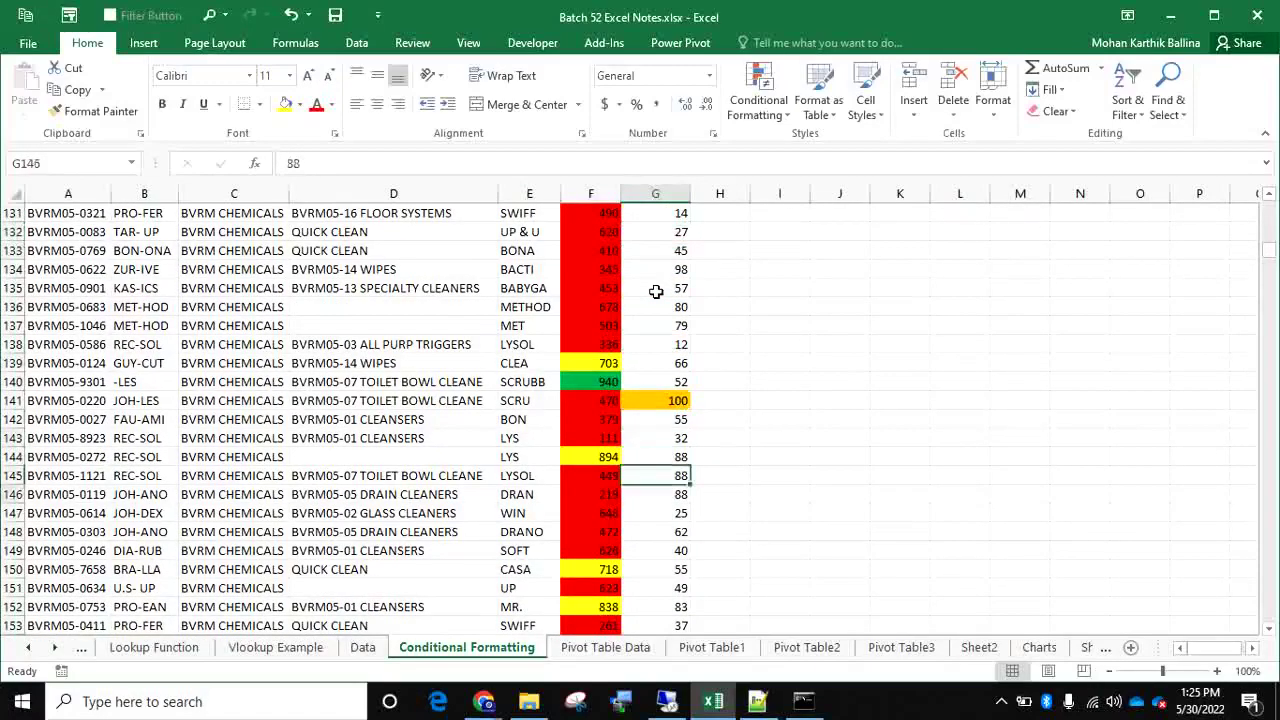
key(Down)
key(Down)
key(Down)
key(Down)
key(Down)
key(Down)
key(Down)
key(Down)
key(Down)
key(Down)
key(Down)
key(Down)
key(Down)
key(Down)
key(Down)
key(Down)
key(Down)
key(Down)
key(Down)
key(Down)
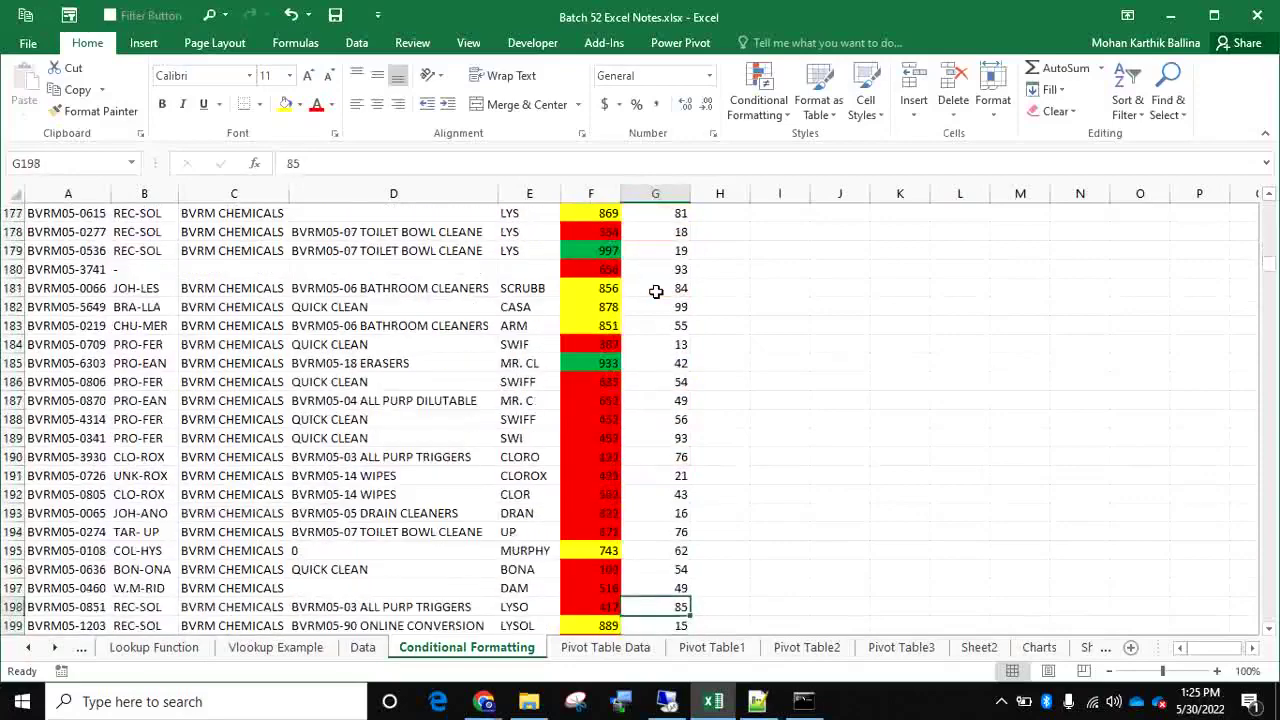
key(Up)
key(Up)
key(Up)
key(Up)
key(Up)
key(Up)
key(Up)
key(Up)
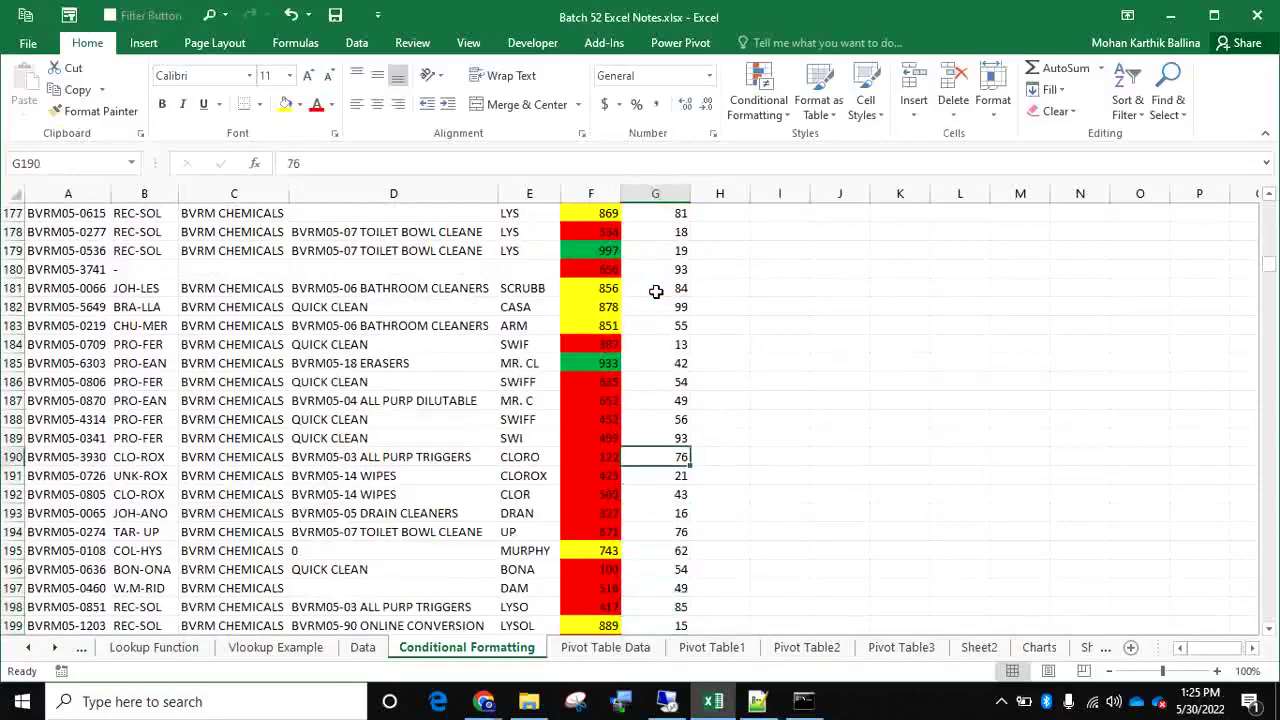
key(ctrl+Up)
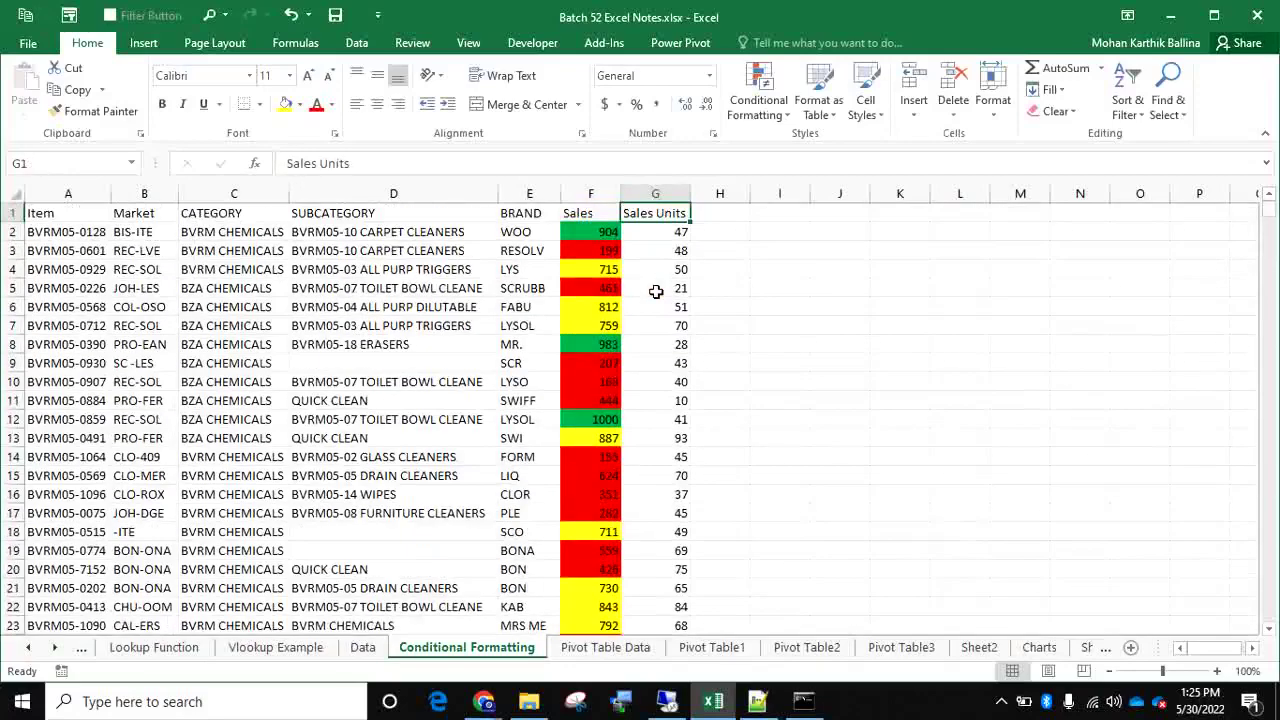
Examine the Sales Units values from the end of the data upward for orange highlights and return to the header
key(ctrl+Down)
key(Up)
key(Up)
key(Up)
key(Up)
key(Up)
key(Up)
key(Up)
key(Up)
key(Up)
key(Up)
key(Up)
key(Up)
key(Up)
key(Up)
key(Up)
key(Up)
key(Up)
key(Up)
key(Up)
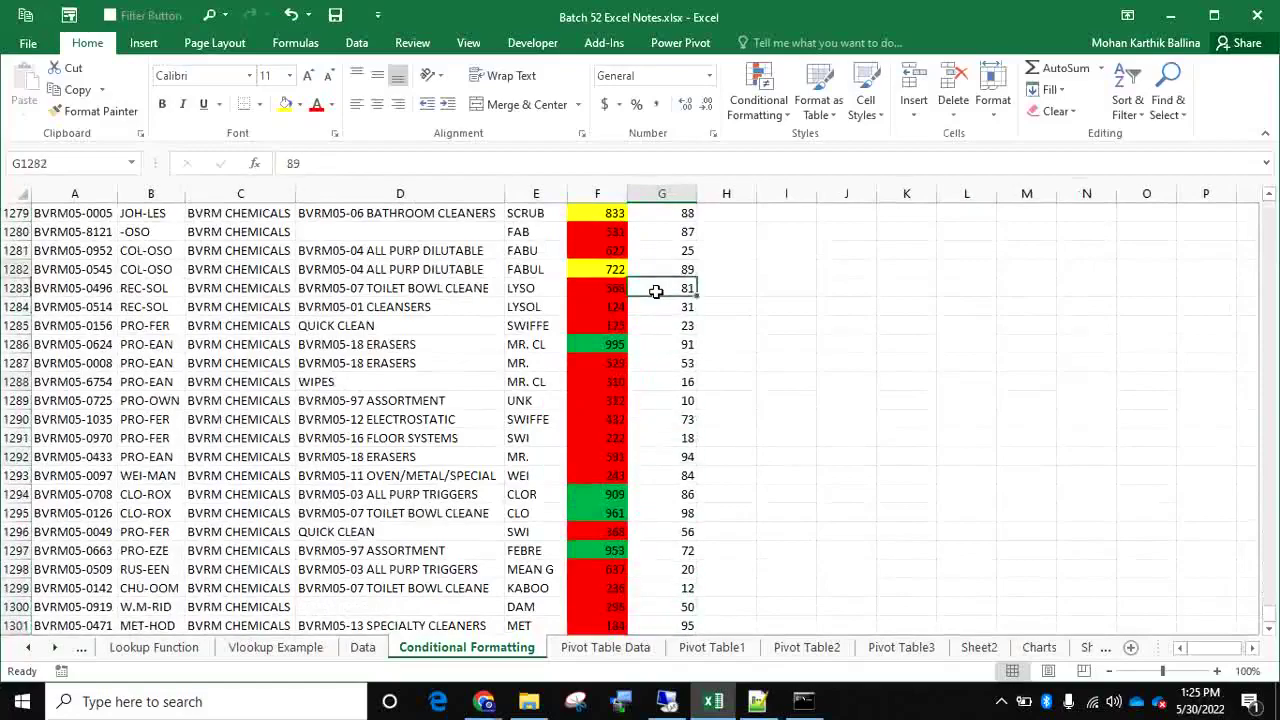
key(Up)
key(Up)
key(Up)
key(Up)
key(Up)
key(Up)
key(Up)
key(Up)
key(Up)
key(Up)
key(Up)
key(Up)
key(Up)
key(Up)
key(Up)
key(Up)
key(Up)
key(Up)
key(Up)
key(Up)
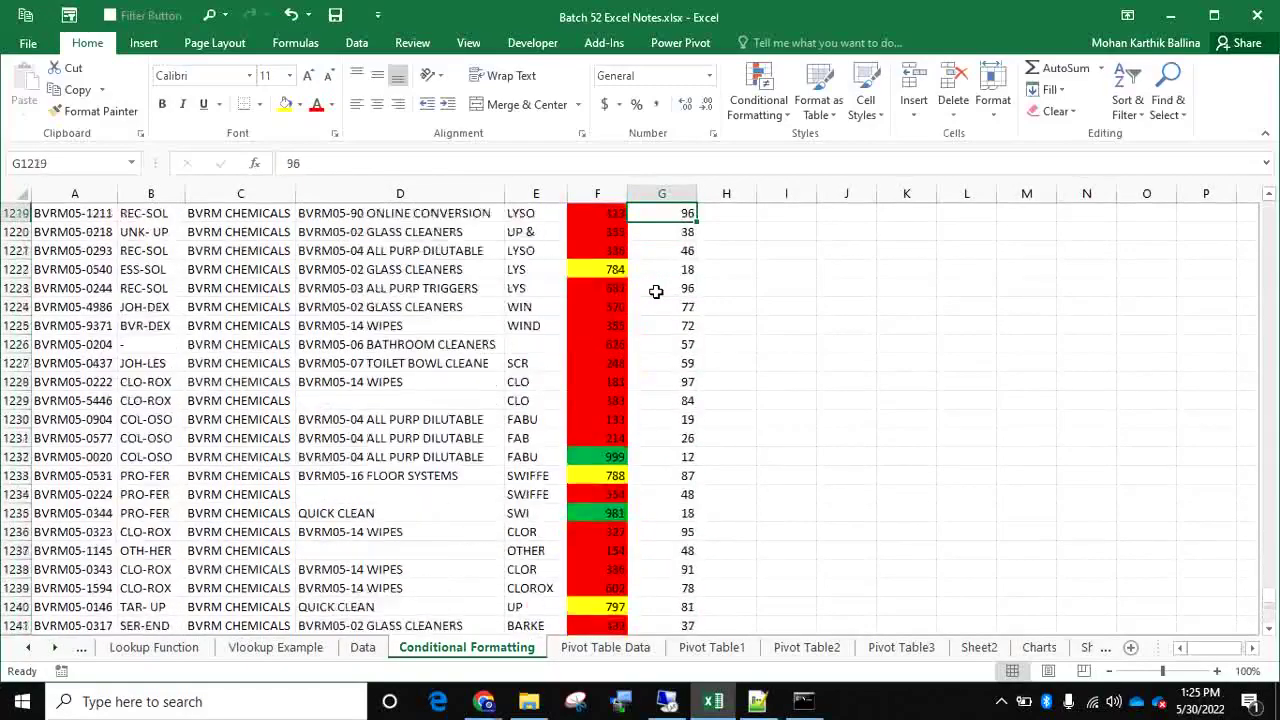
key(Up)
key(Up)
key(Up)
key(Up)
key(Up)
key(Up)
key(Up)
key(Up)
key(Up)
key(Up)
key(Up)
key(Up)
key(Up)
key(Up)
key(Up)
key(Up)
key(Up)
key(Up)
key(Up)
key(Up)
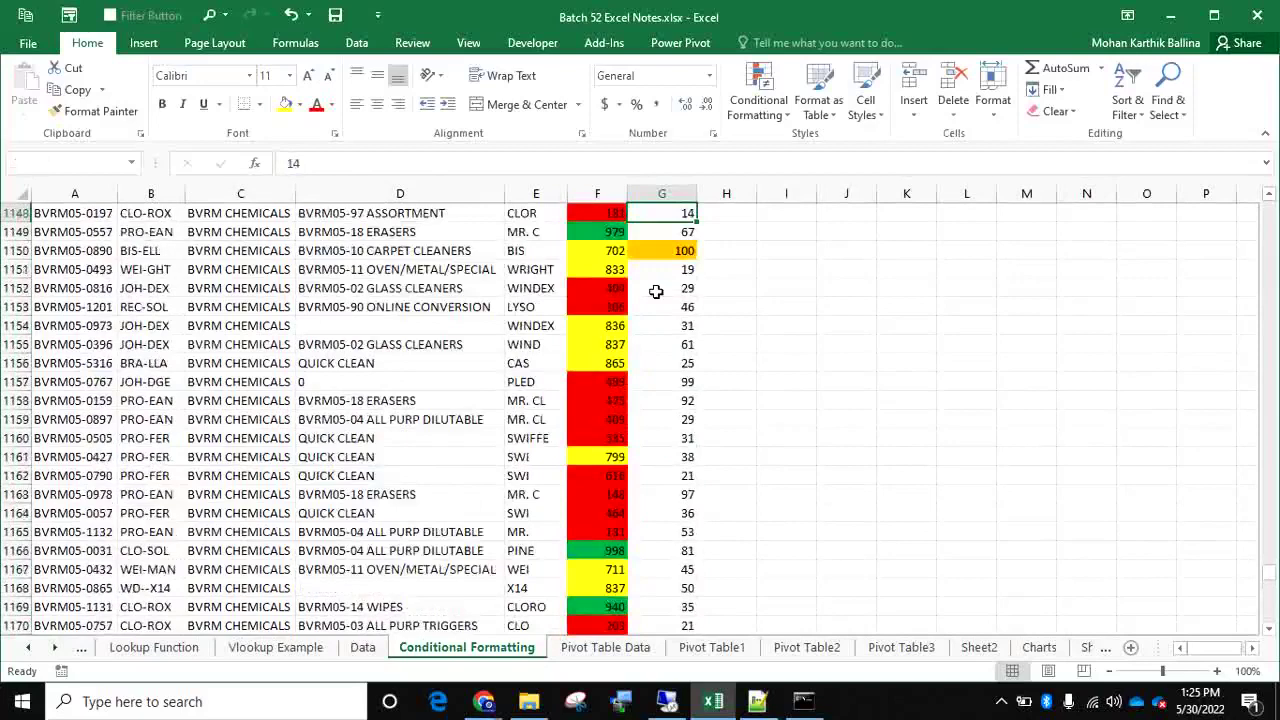
key(Up)
key(Up)
key(Up)
key(Up)
key(Up)
key(Up)
key(Up)
key(Up)
key(Up)
key(Up)
key(Up)
key(Up)
key(Up)
key(Up)
key(Up)
key(Up)
key(Up)
key(ctrl+Up)
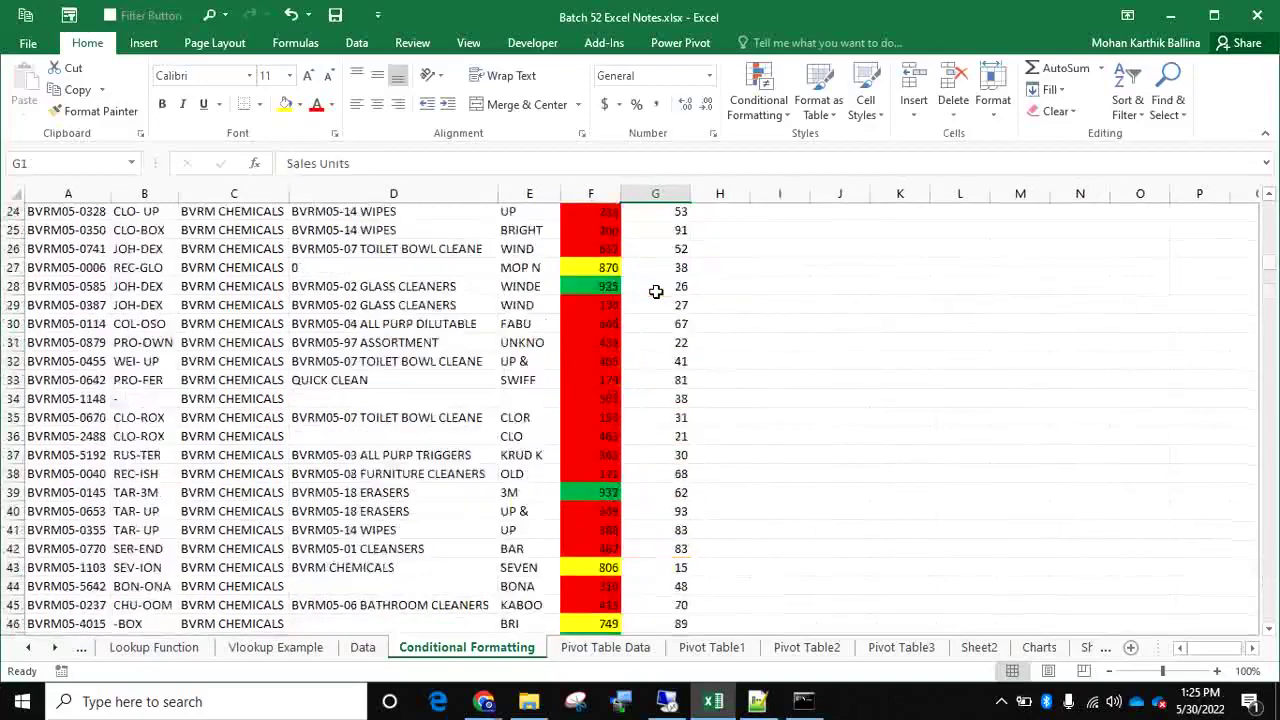
Turn on filtering for the data and filter the Sales Units column by the orange cell color
key(ctrl+shift+l)
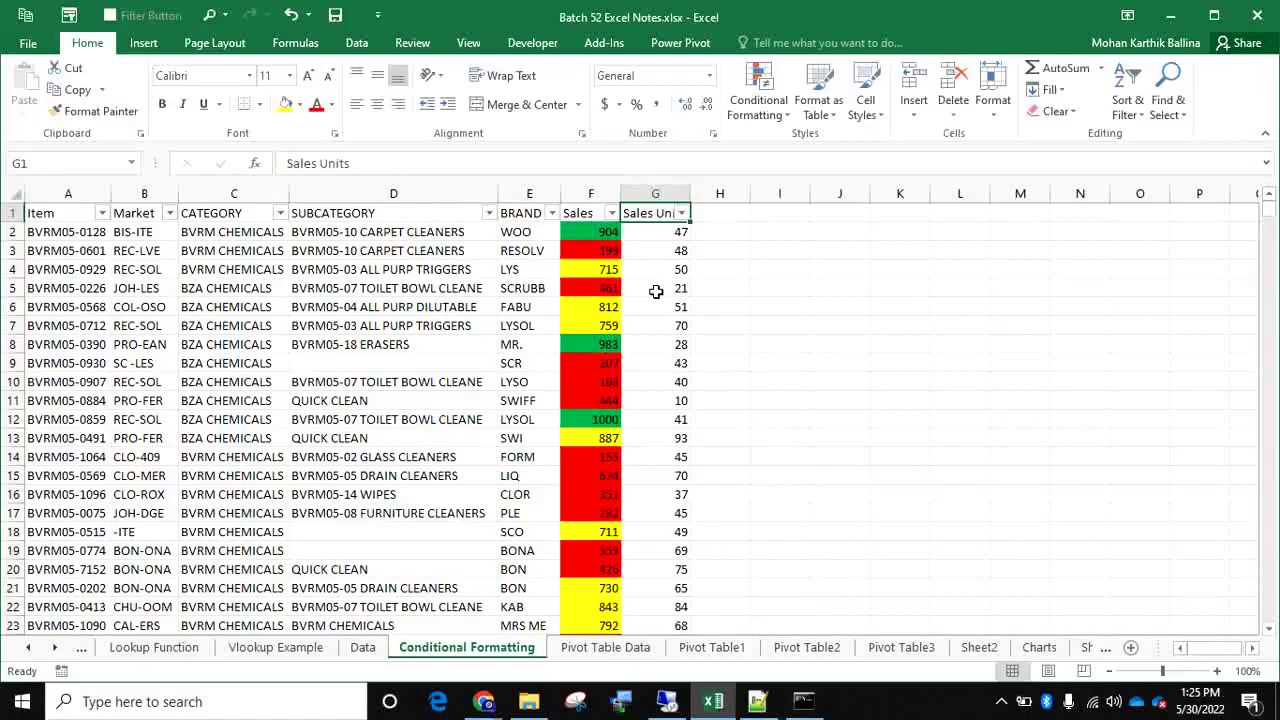
key(ctrl+shift+l)
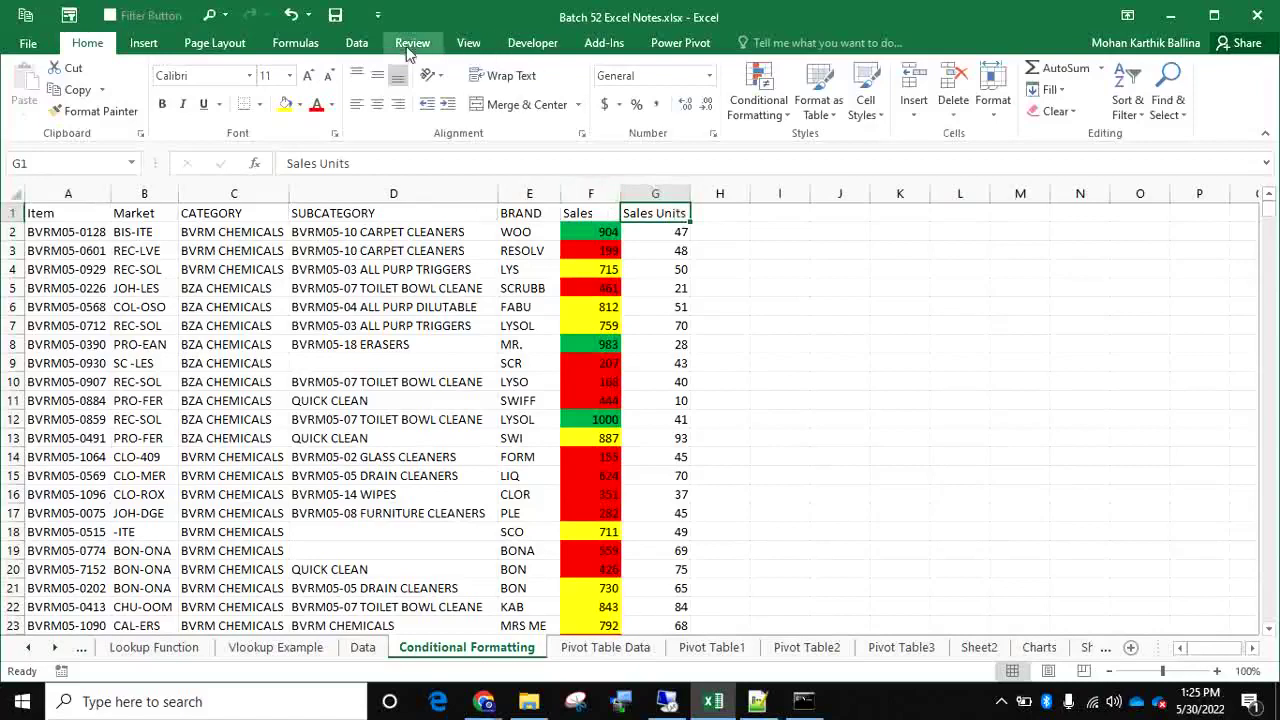
click(368, 48)
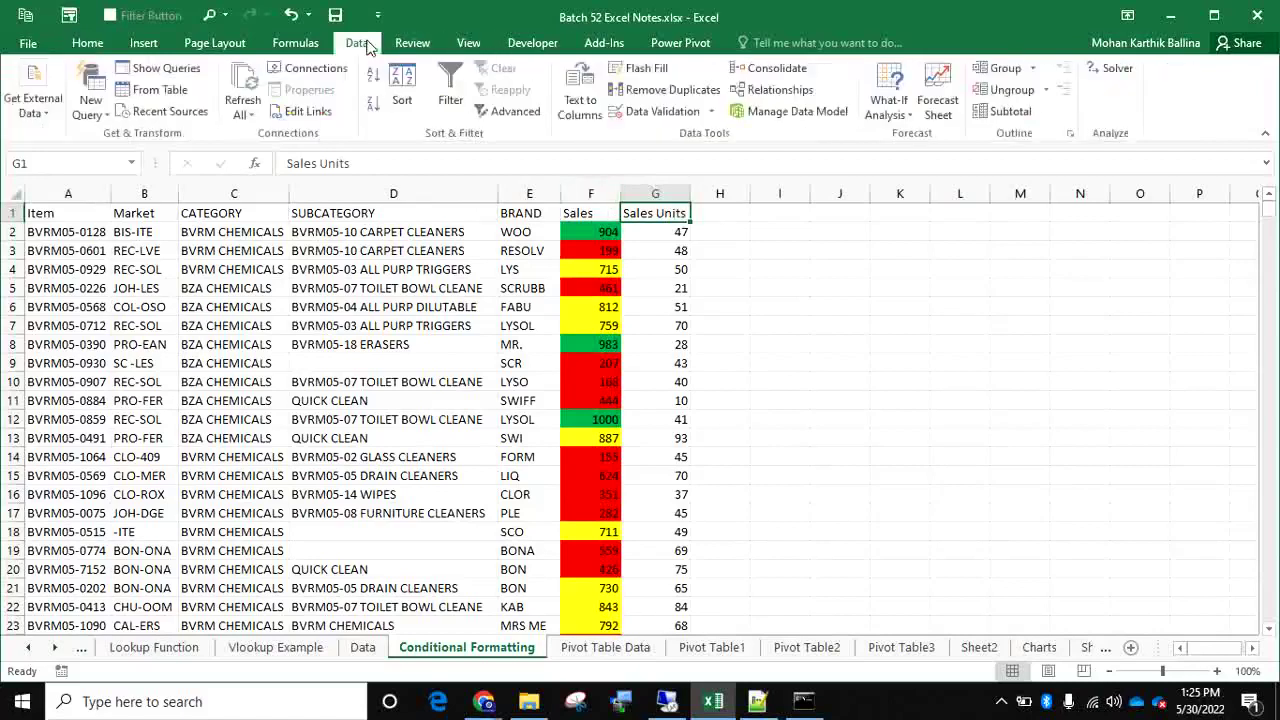
click(447, 104)
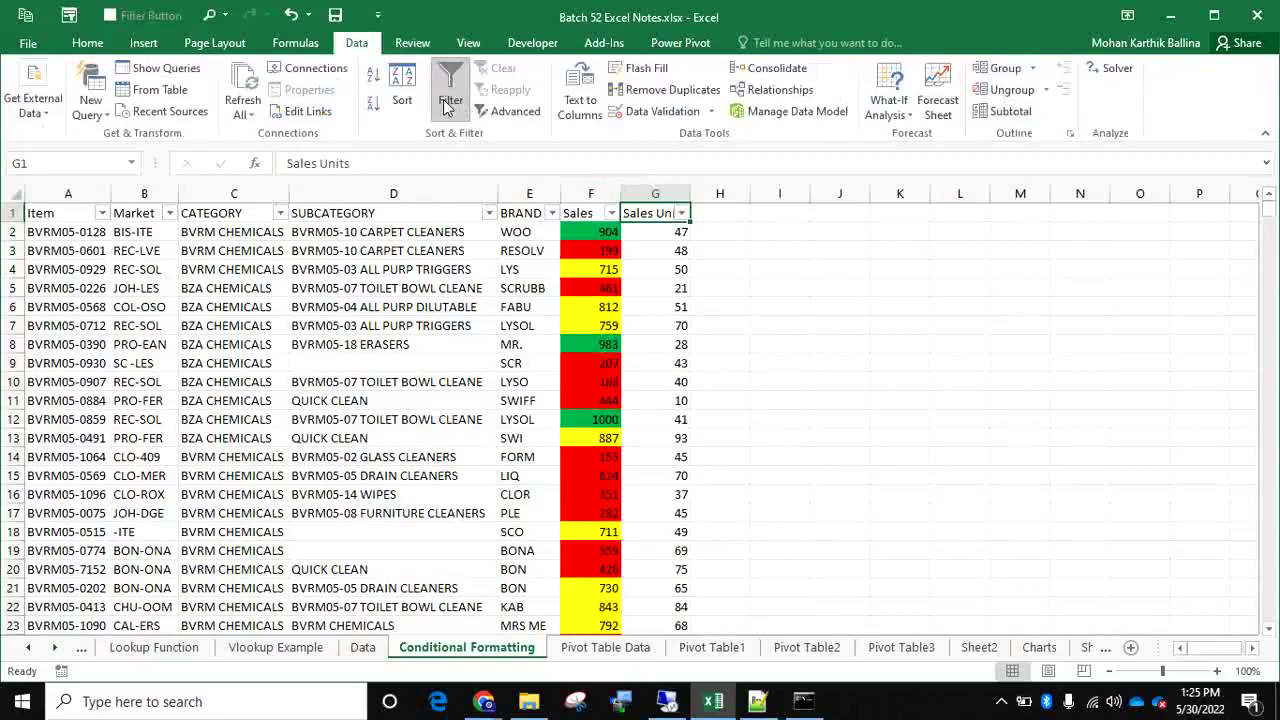
click(681, 214)
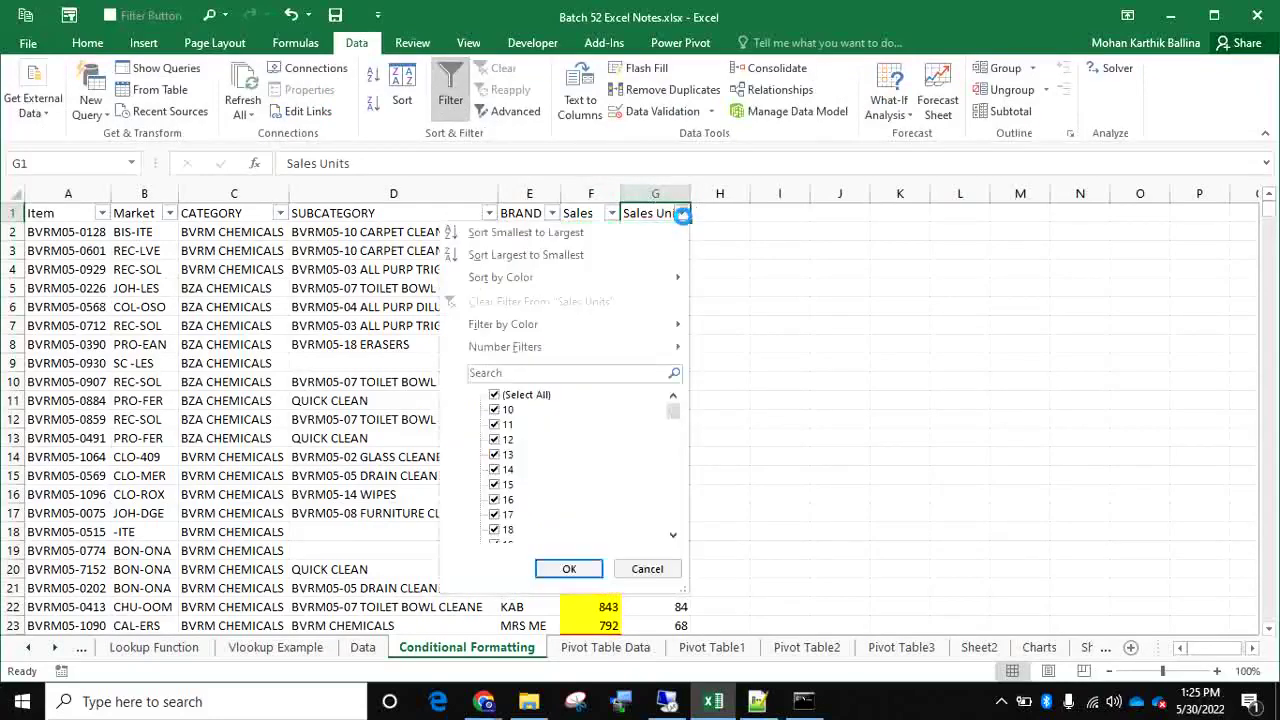
mouse_move(675, 322)
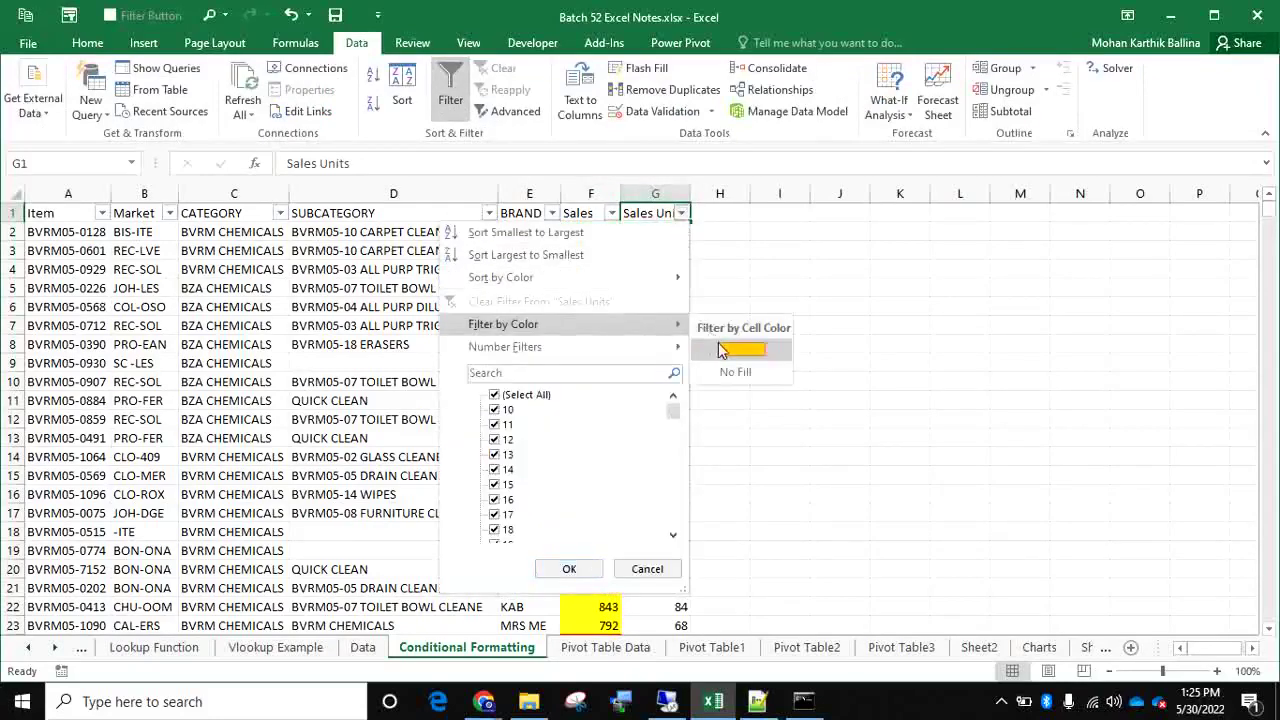
click(722, 348)
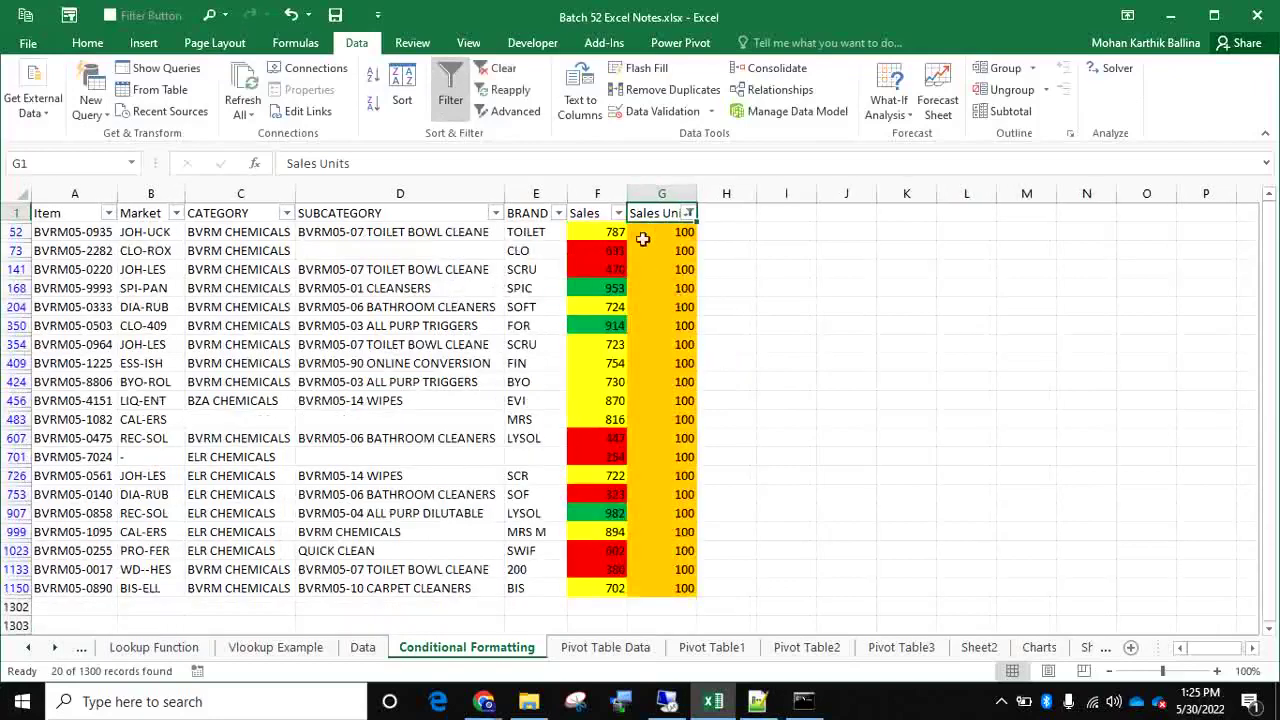
Select all filtered orange Sales Units values to check their count, and remove the filter from the data
drag(651, 232, 666, 513)
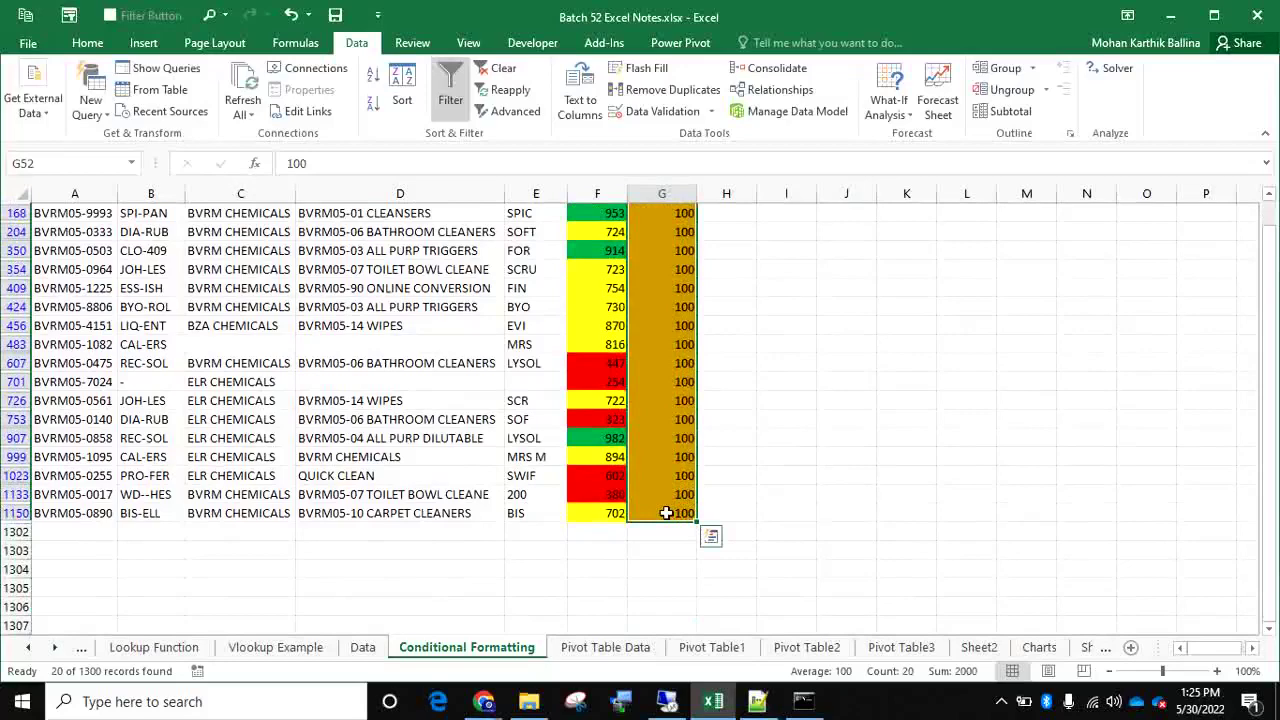
key(ctrl+Home)
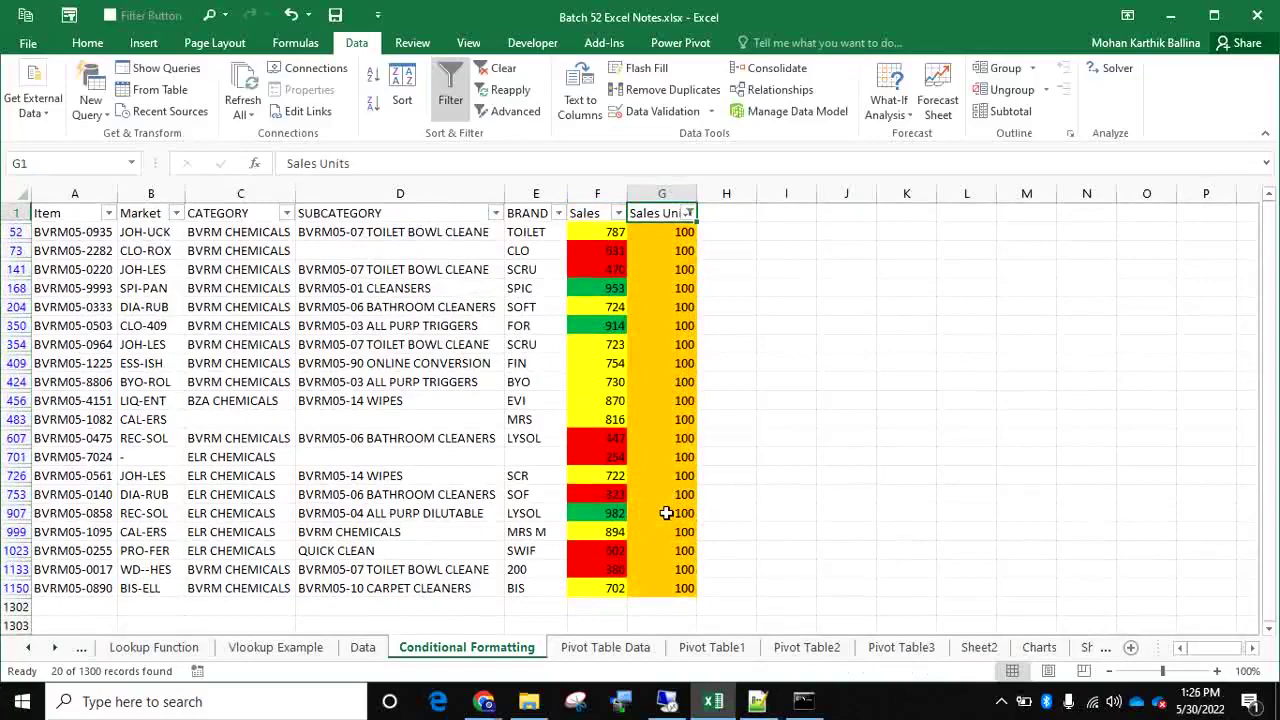
key(ctrl+shift+l)
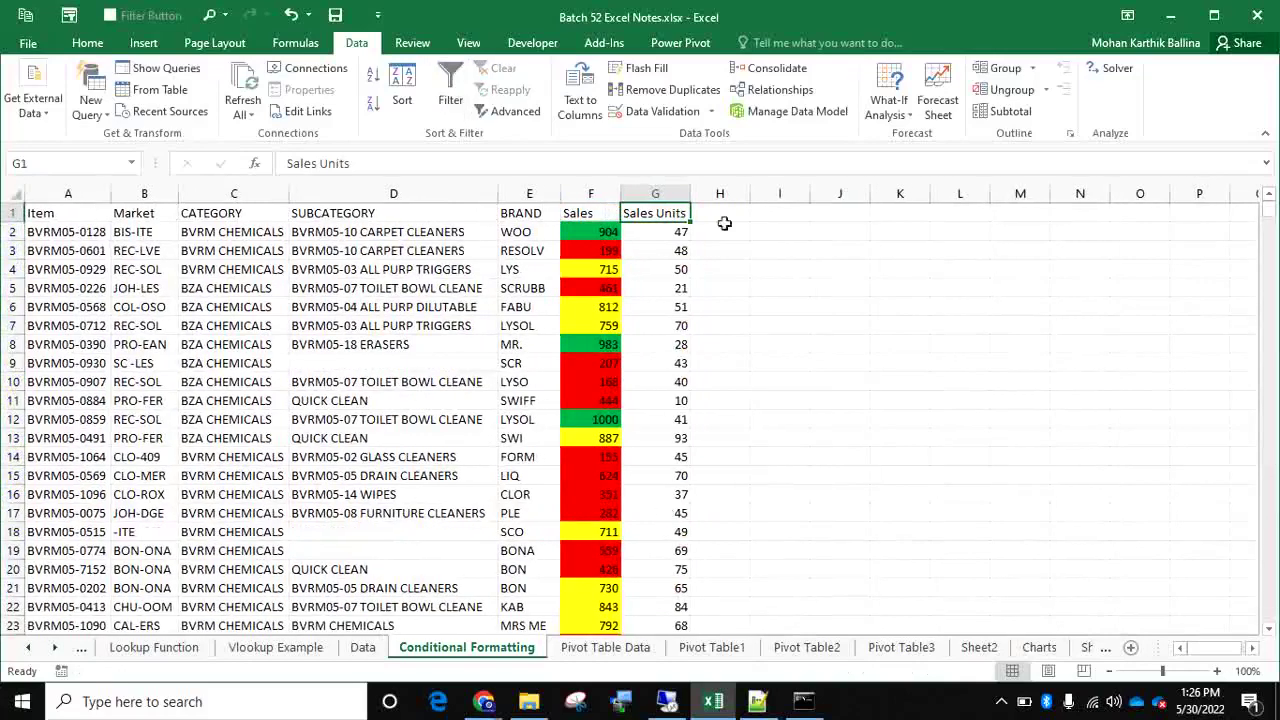
click(655, 193)
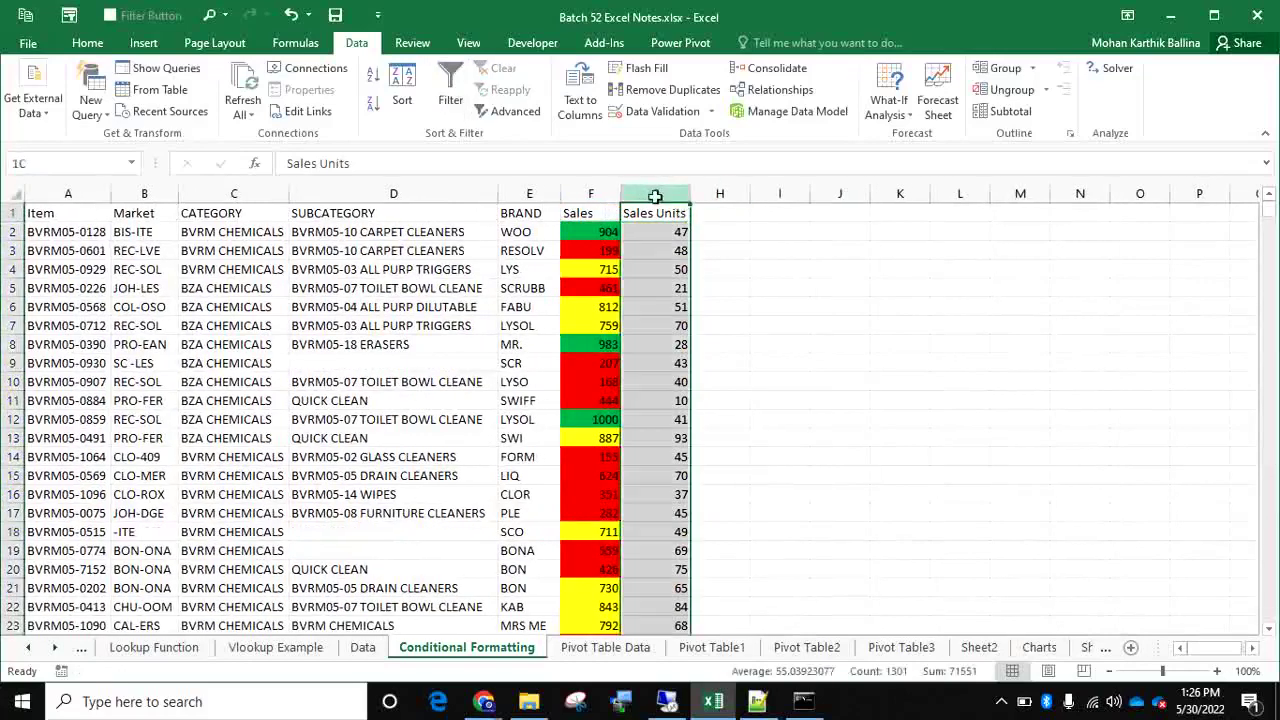
click(97, 48)
click(790, 238)
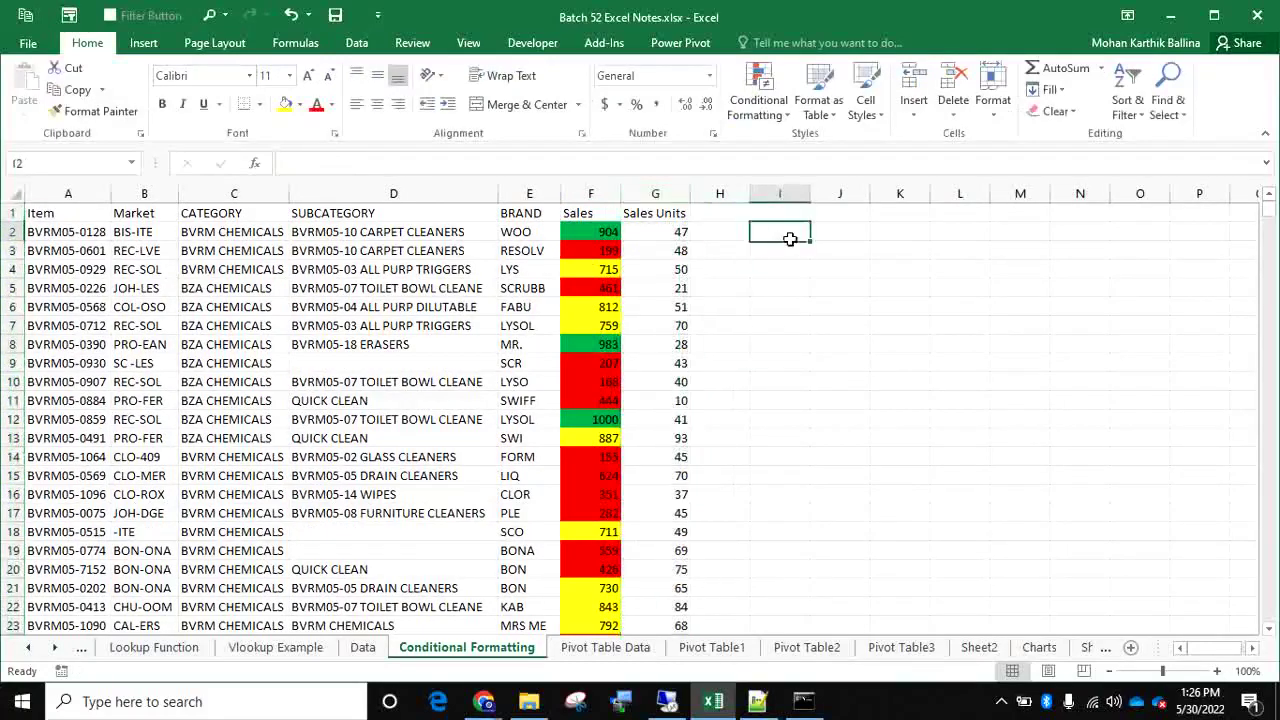
Enter the formula =RANDBETWEEN(10,1000) in cell I2
text(=)
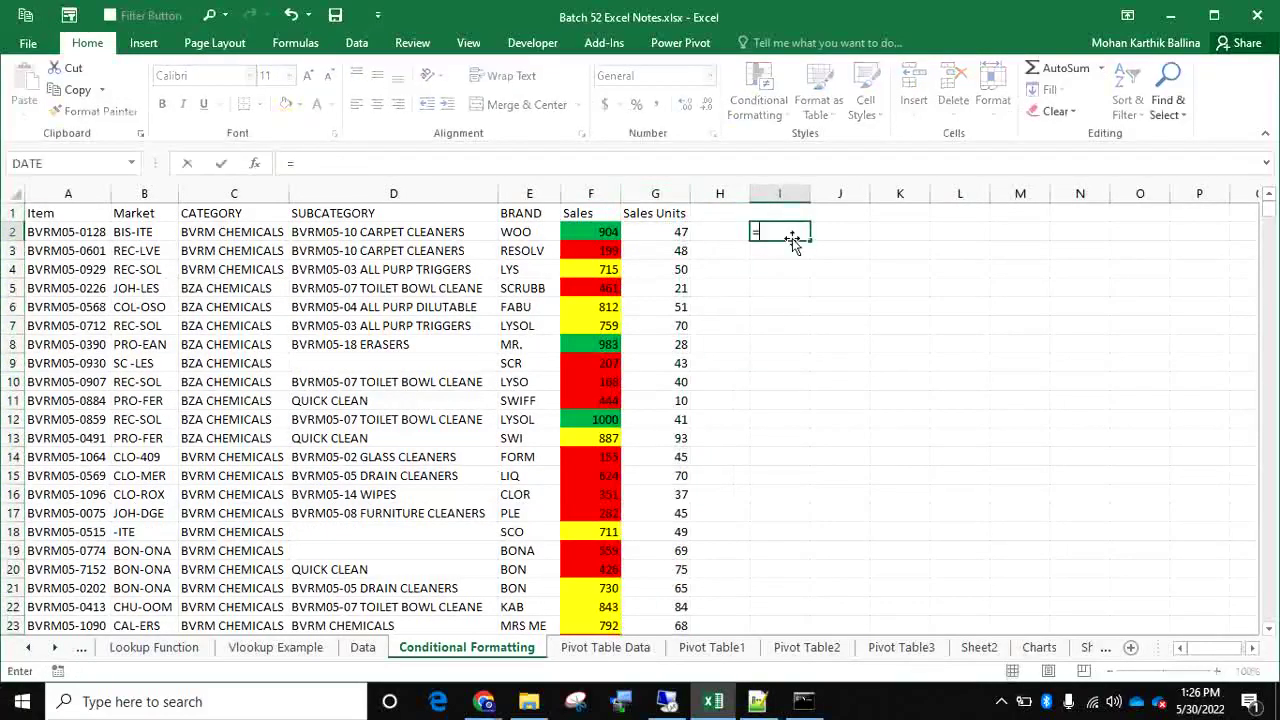
text(rand)
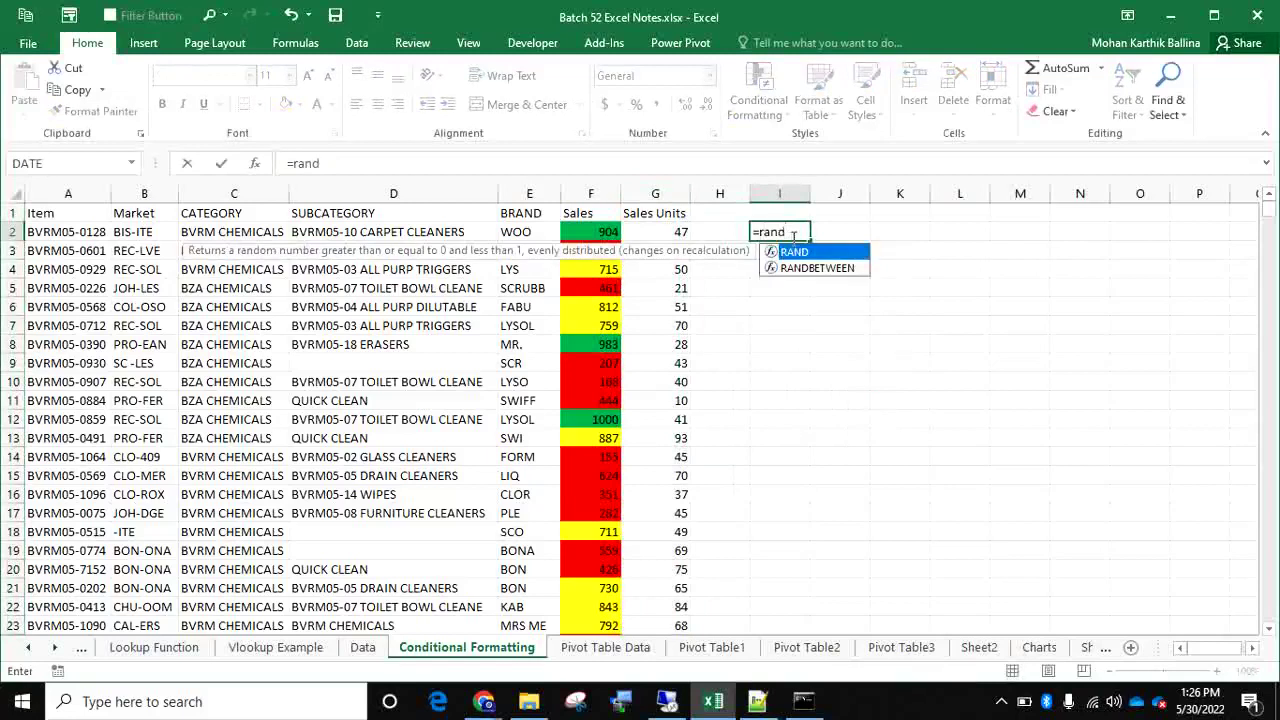
key(Down)
key(Tab)
text(10,1)
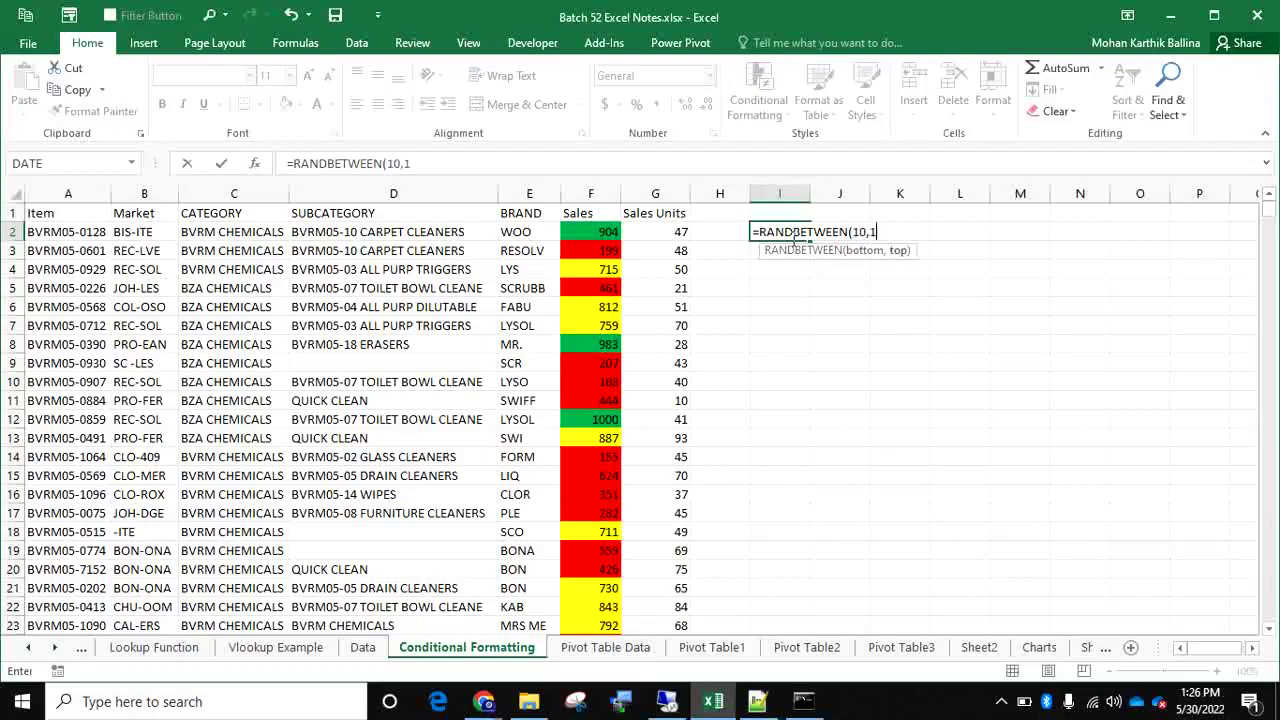
text(000)
key(BackSpace)
text(0)
key(Return)
Fill the random number formula from I2 down through I12
drag(795, 238, 793, 245)
key(shift+Down)
key(shift+Down)
key(shift+Down)
key(shift+Down)
key(shift+Down)
key(shift+Down)
key(shift+Down)
key(shift+Down)
key(shift+Down)
key(ctrl+d)
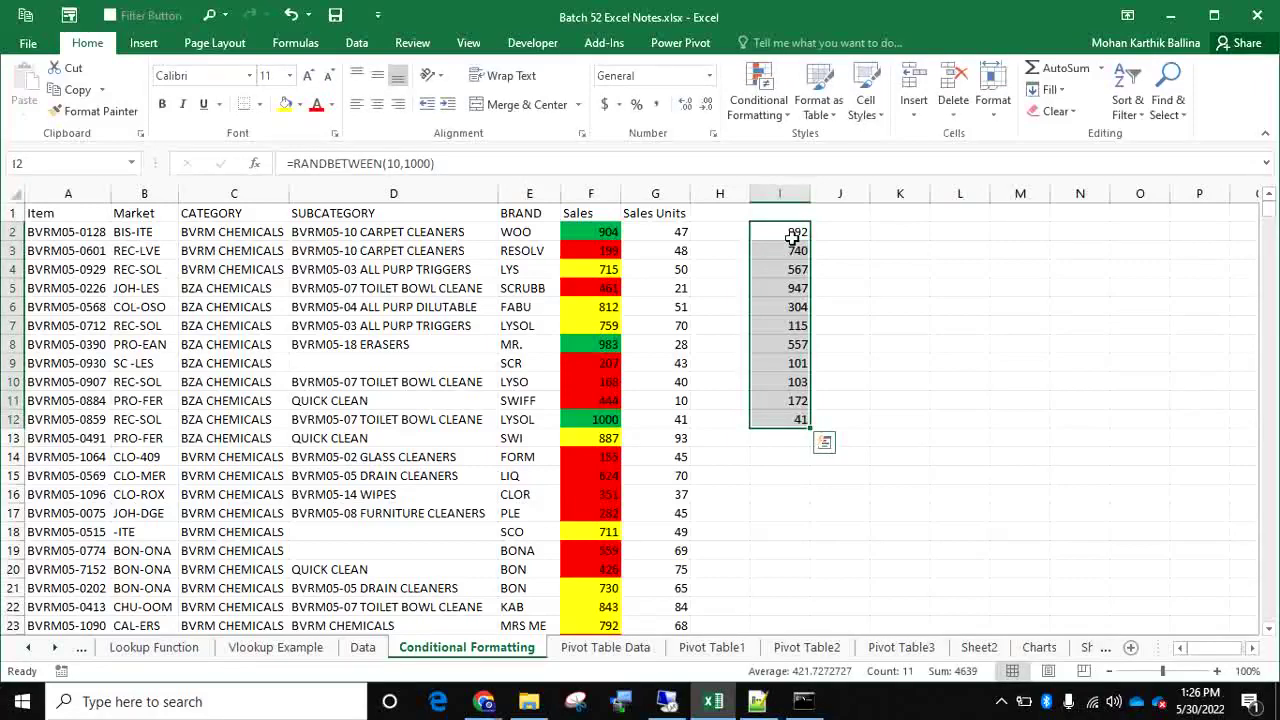
Replace the random number formulas in I2:I12 with their values using Paste Special
key(ctrl+c)
key(ctrl+alt+v)
key(v)
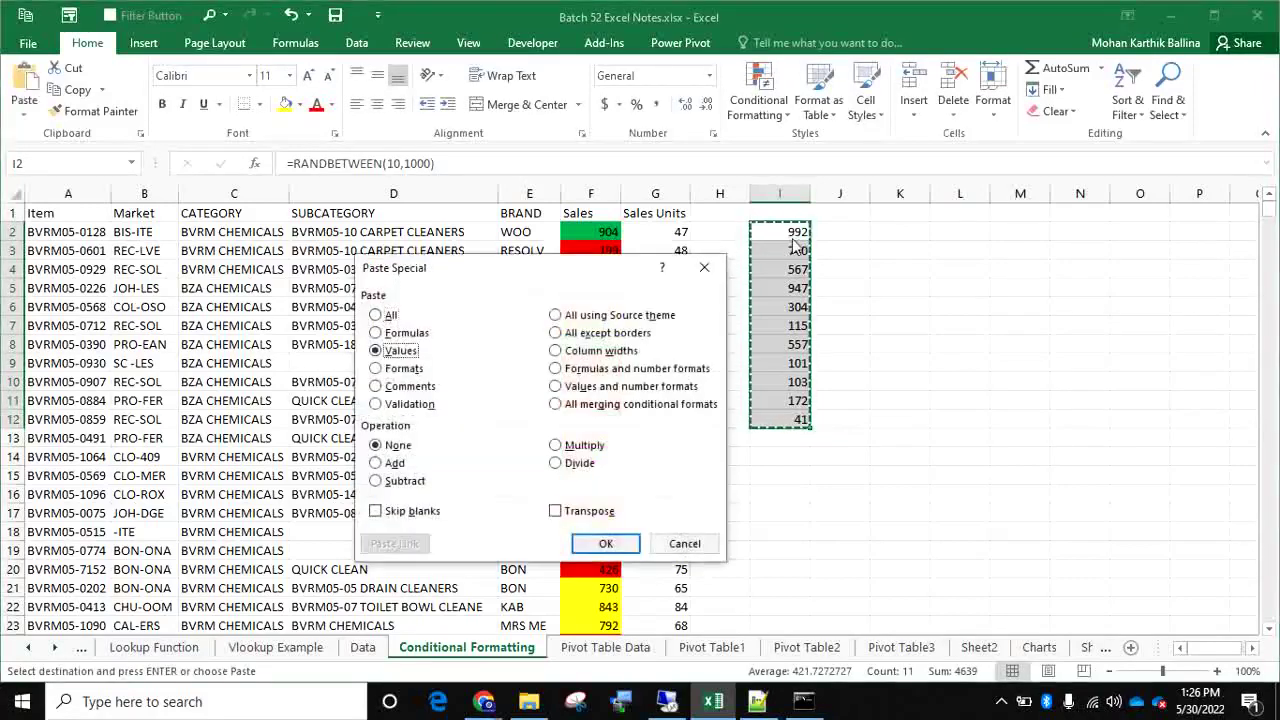
key(Return)
key(Escape)
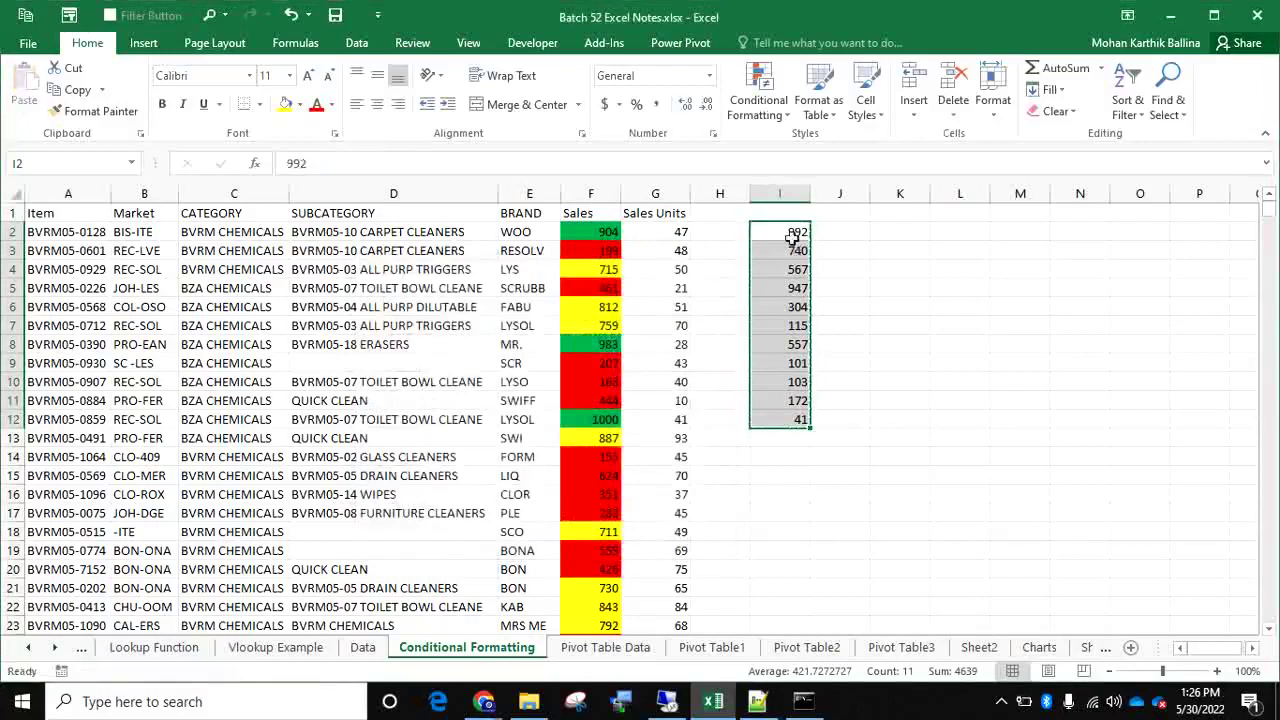
click(792, 235)
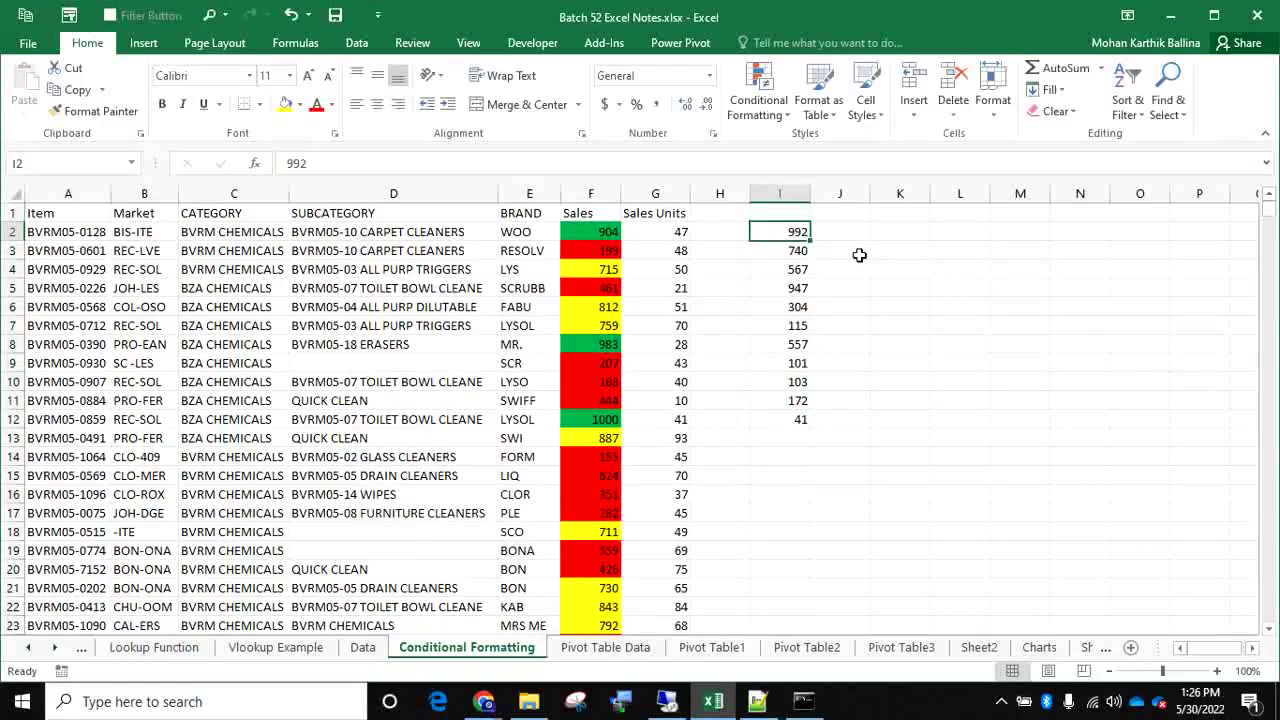
Set up a Top 10 Items conditional formatting rule on I2:I12 with the rank set to 2
drag(790, 228, 783, 416)
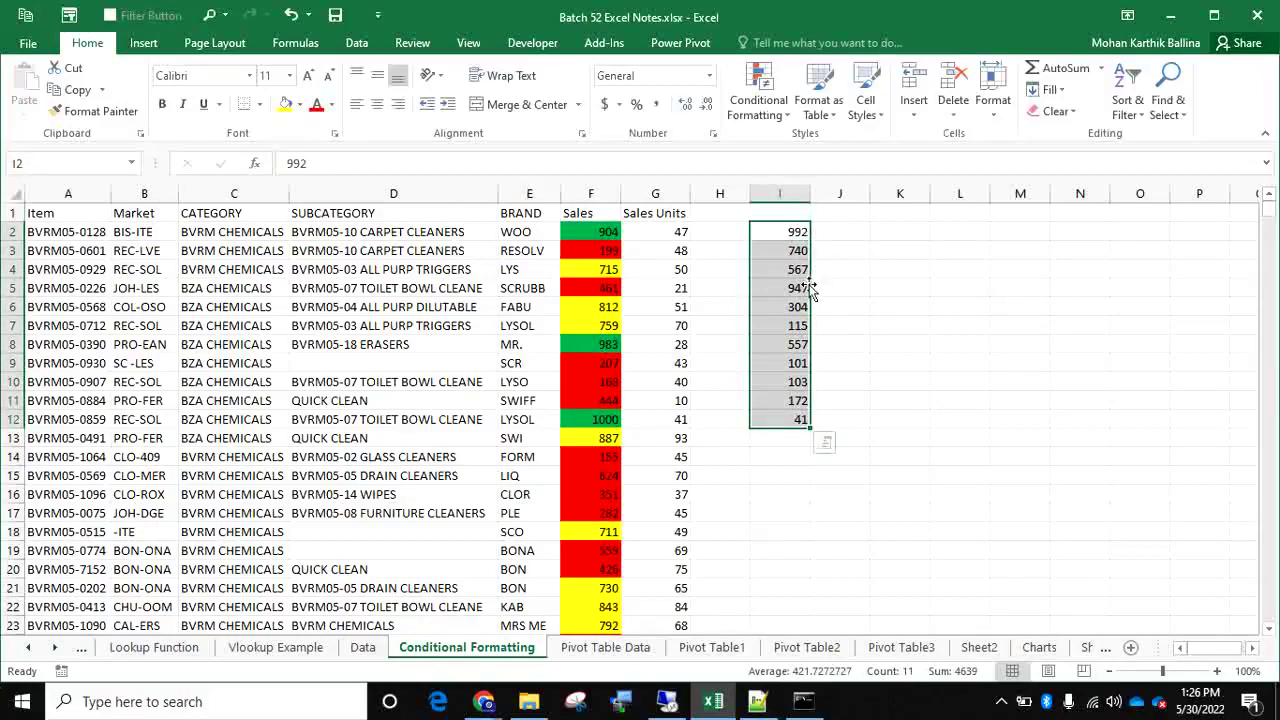
click(770, 112)
mouse_move(830, 186)
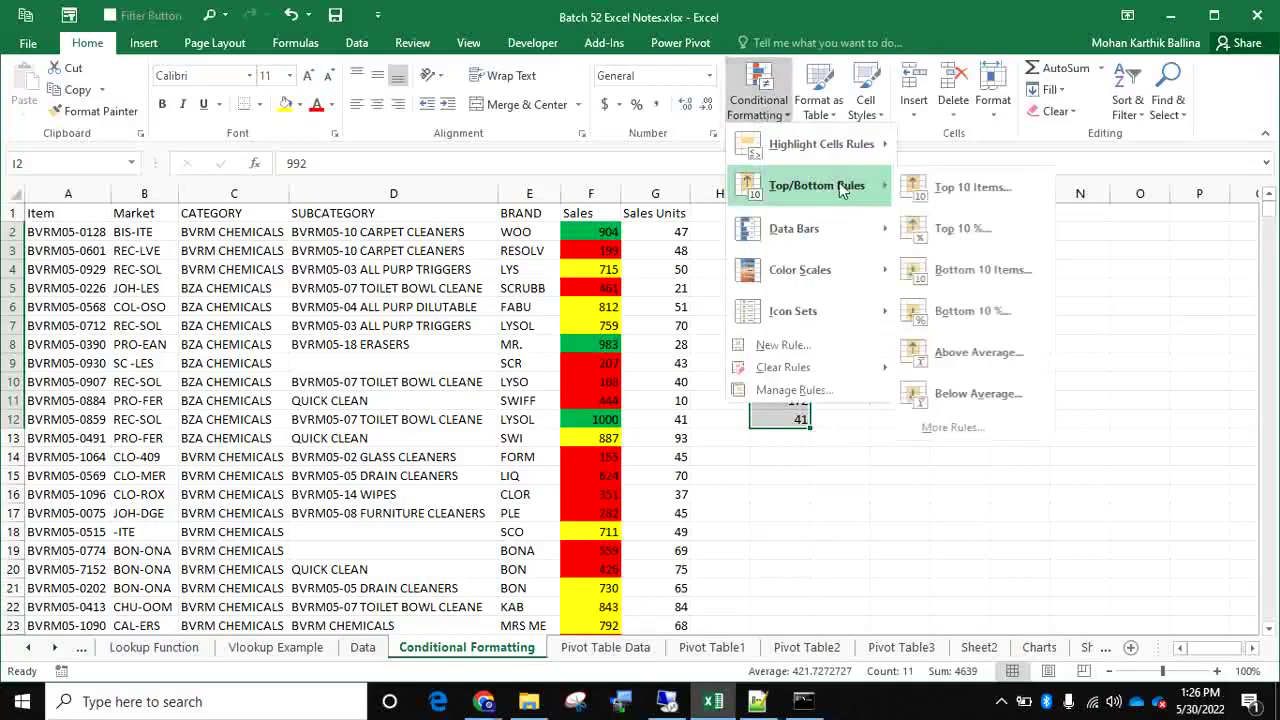
click(955, 188)
click(419, 426)
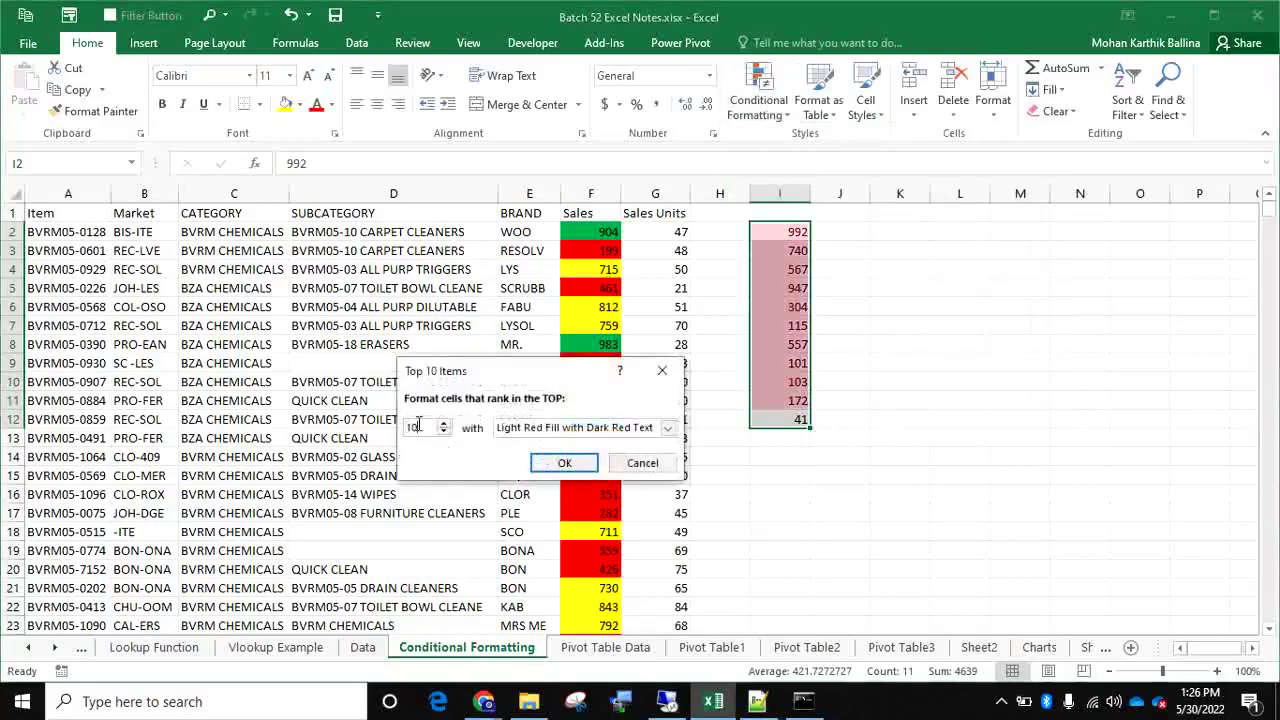
key(BackSpace)
key(BackSpace)
text(2)
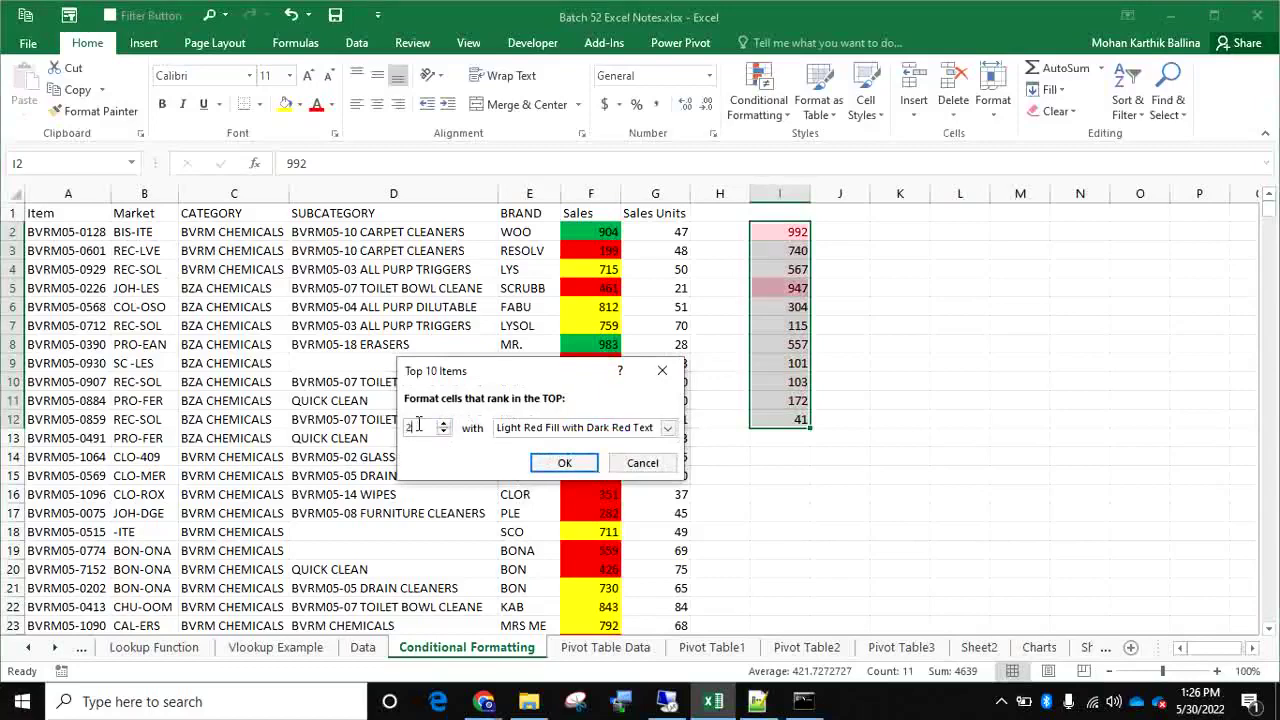
Give the top 2 rule a custom yellow fill and apply it to the random numbers
click(667, 427)
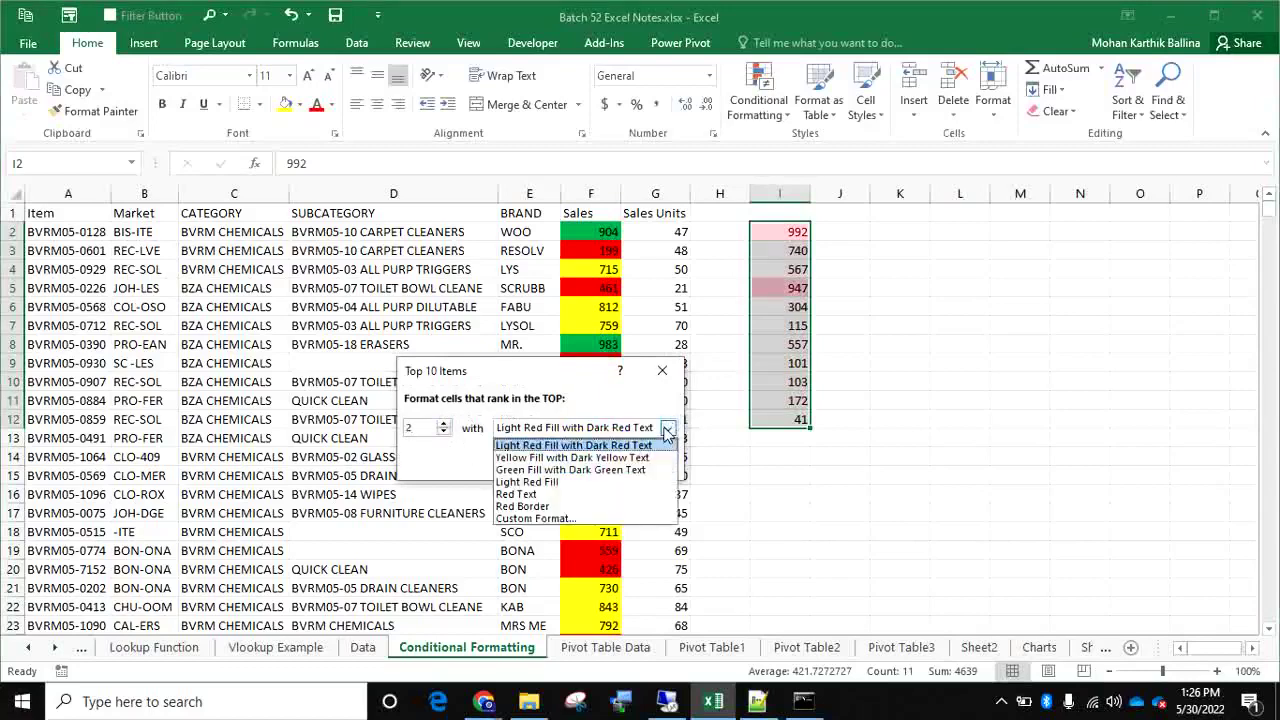
click(551, 519)
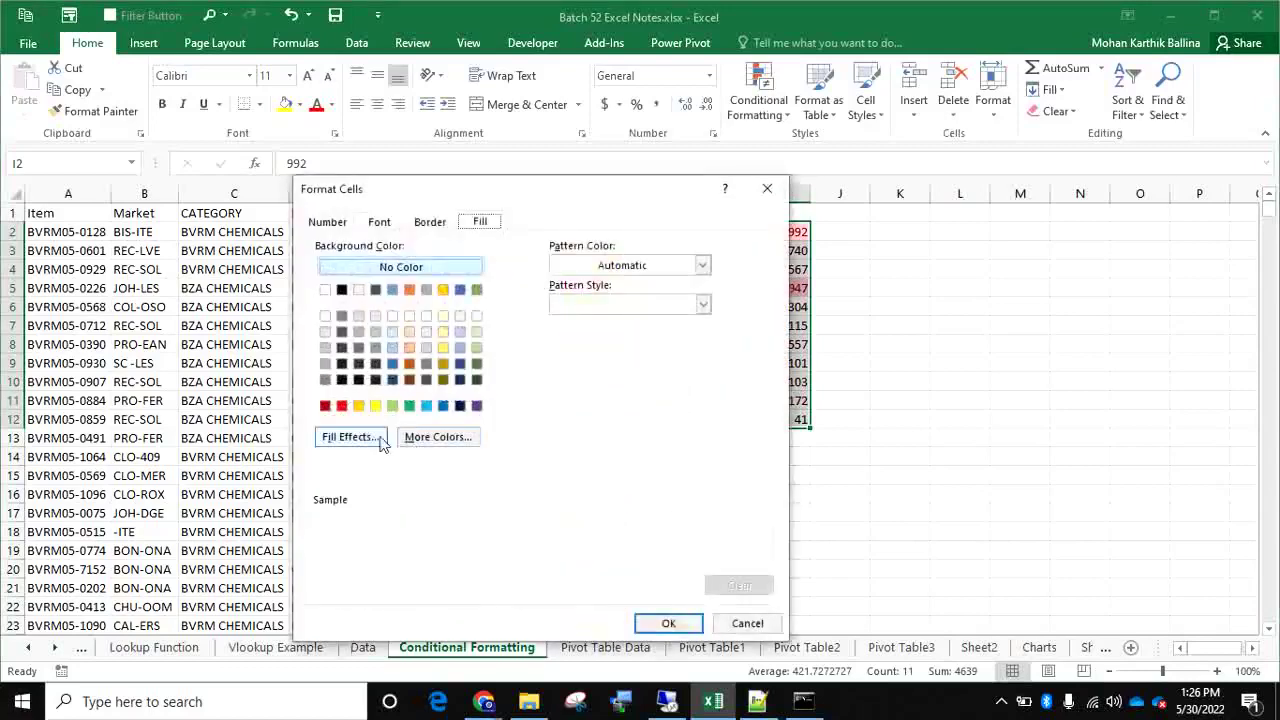
click(372, 404)
click(662, 623)
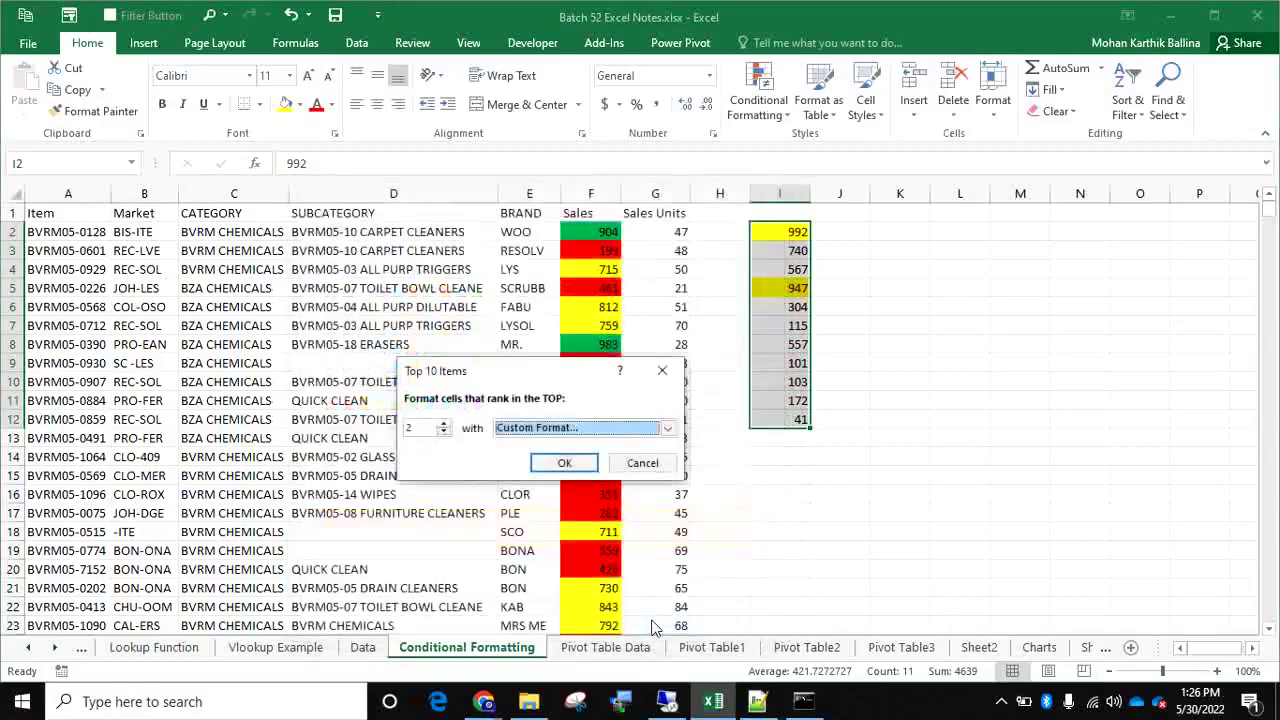
click(564, 463)
click(815, 340)
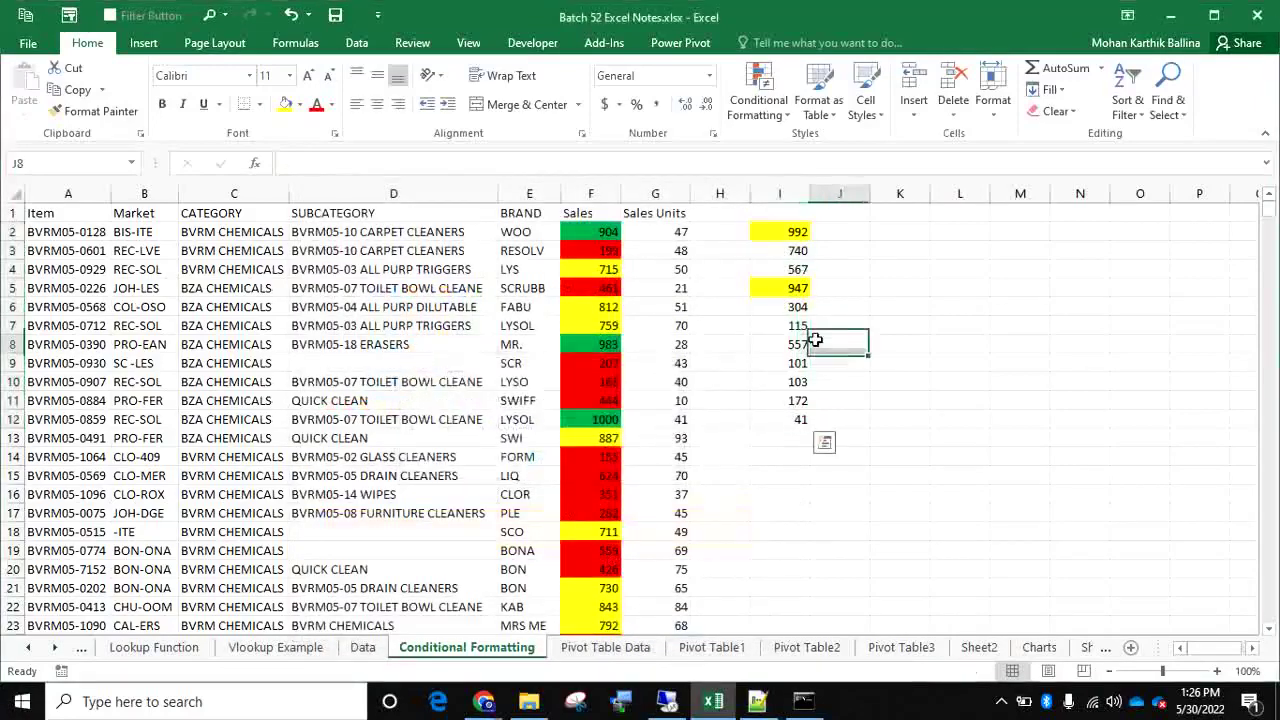
Set up a Bottom 10 Items conditional formatting rule on I2:I12 with the rank set to 2
click(782, 216)
drag(785, 228, 780, 416)
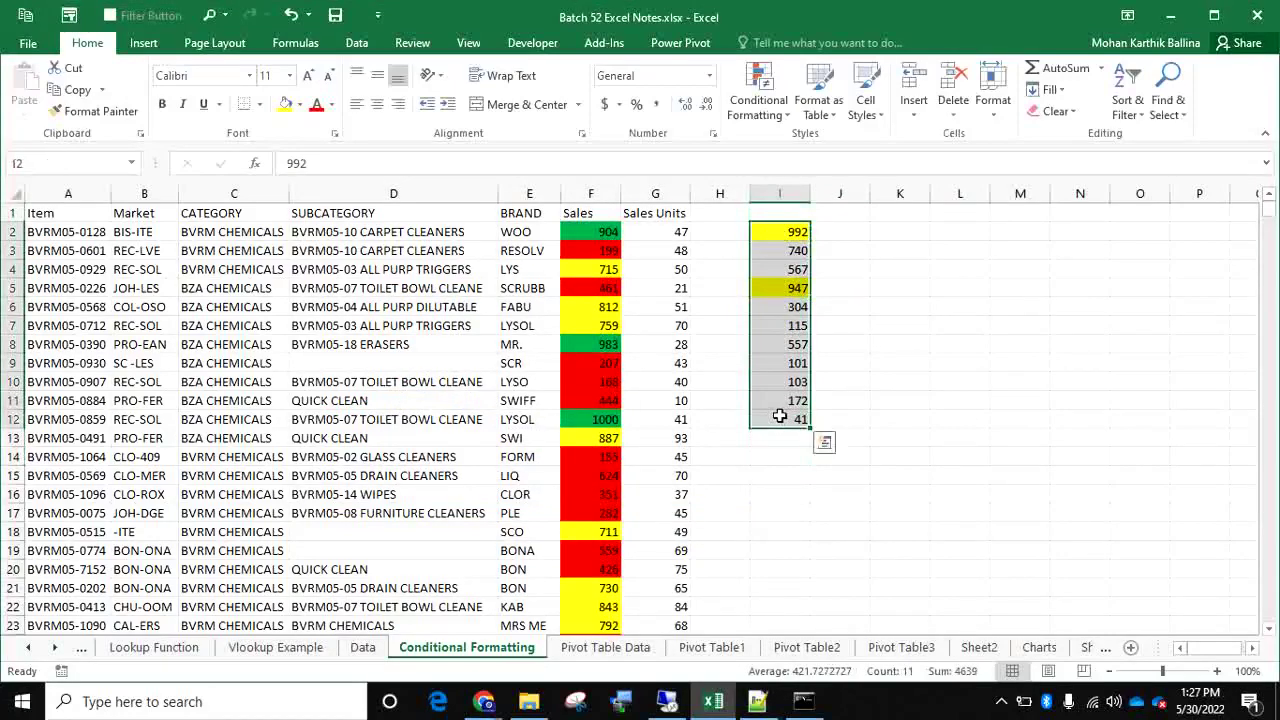
click(758, 95)
mouse_move(847, 182)
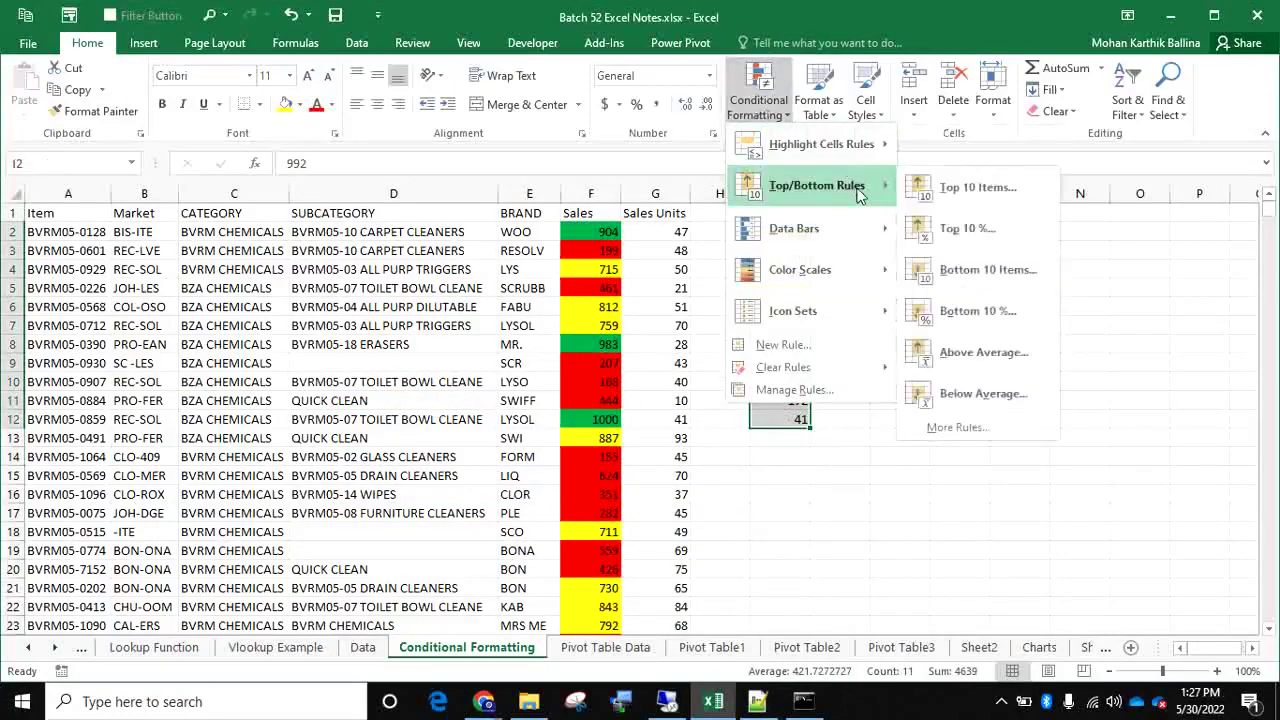
click(952, 280)
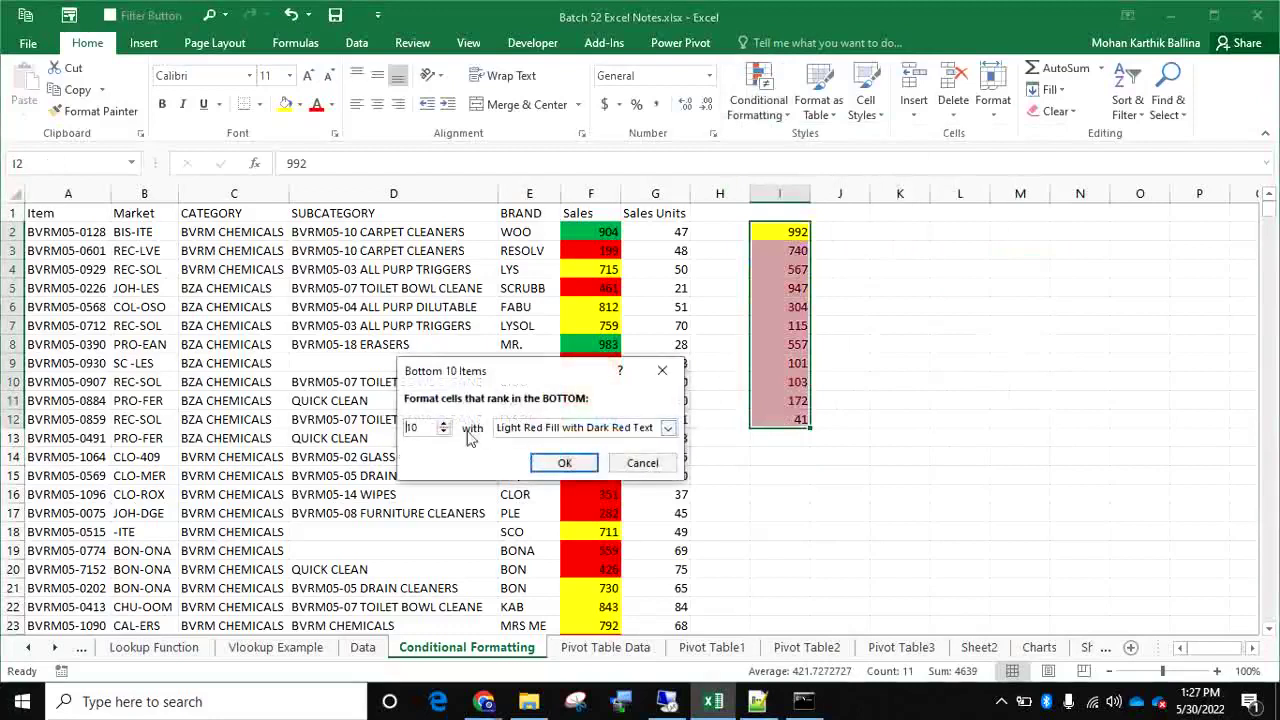
click(423, 428)
key(BackSpace)
key(BackSpace)
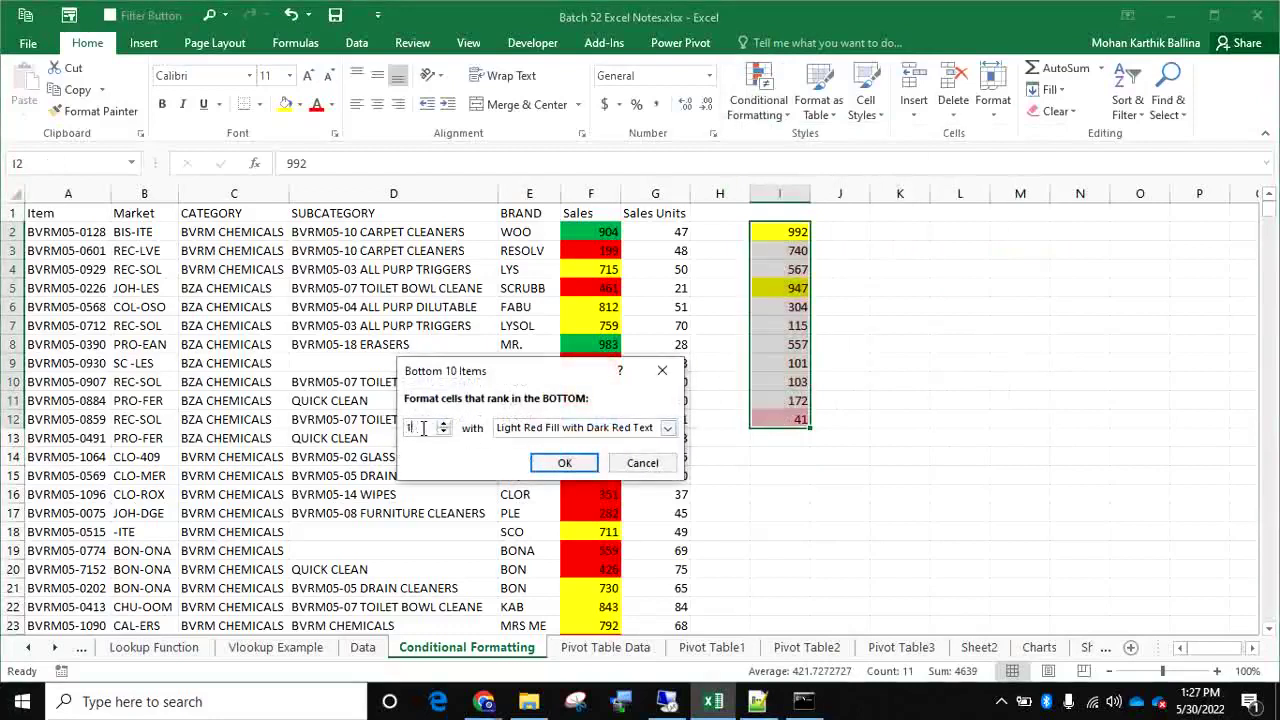
text(2)
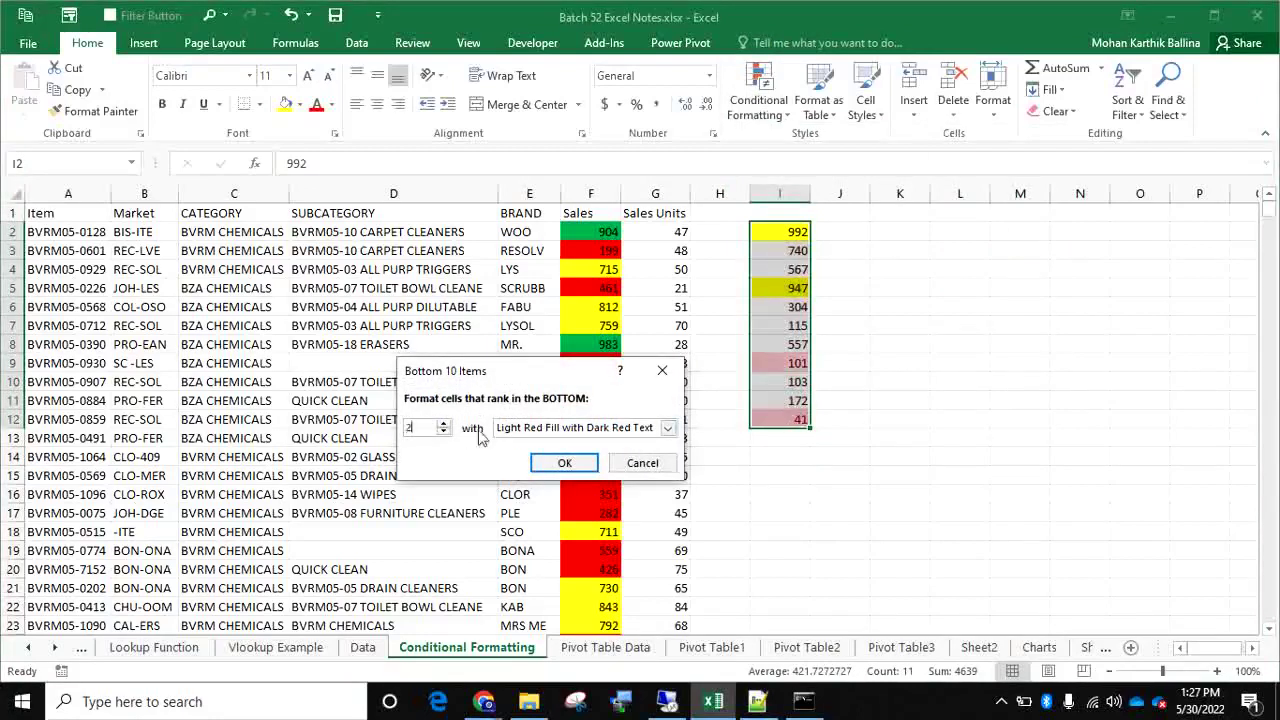
Give the bottom 2 rule a custom dark orange fill and apply it to the random numbers
click(667, 427)
click(533, 522)
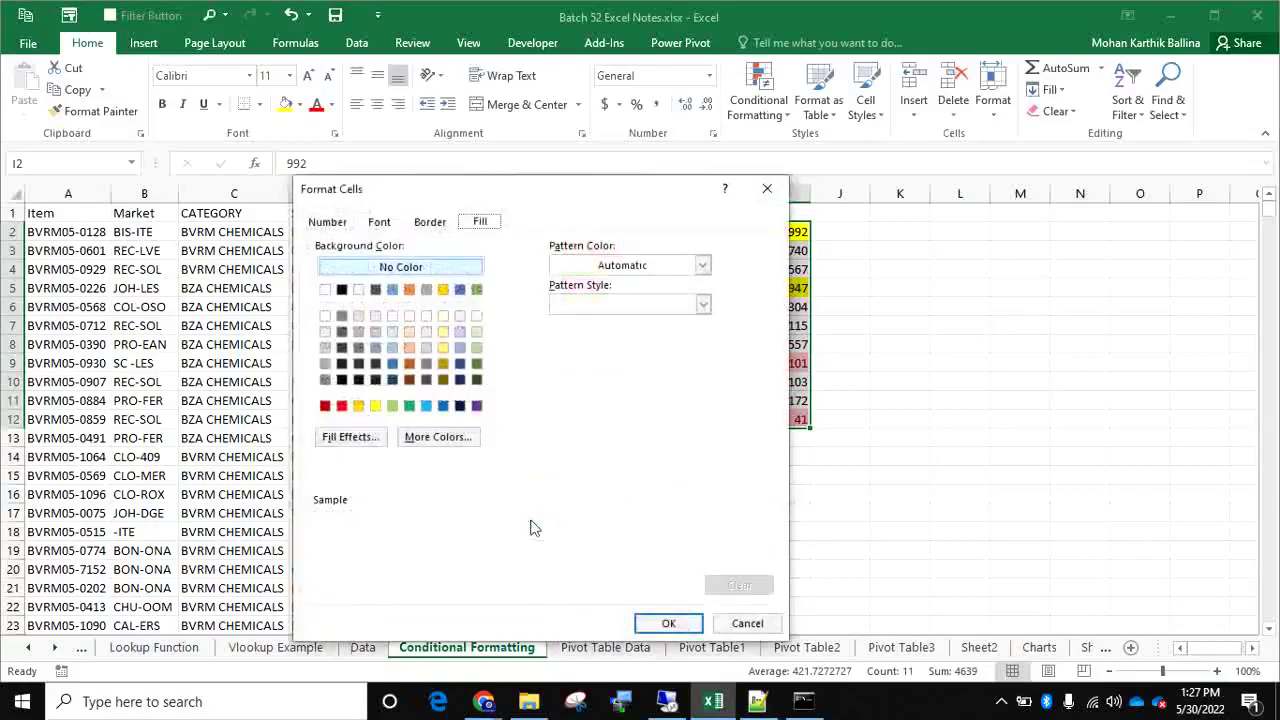
click(409, 364)
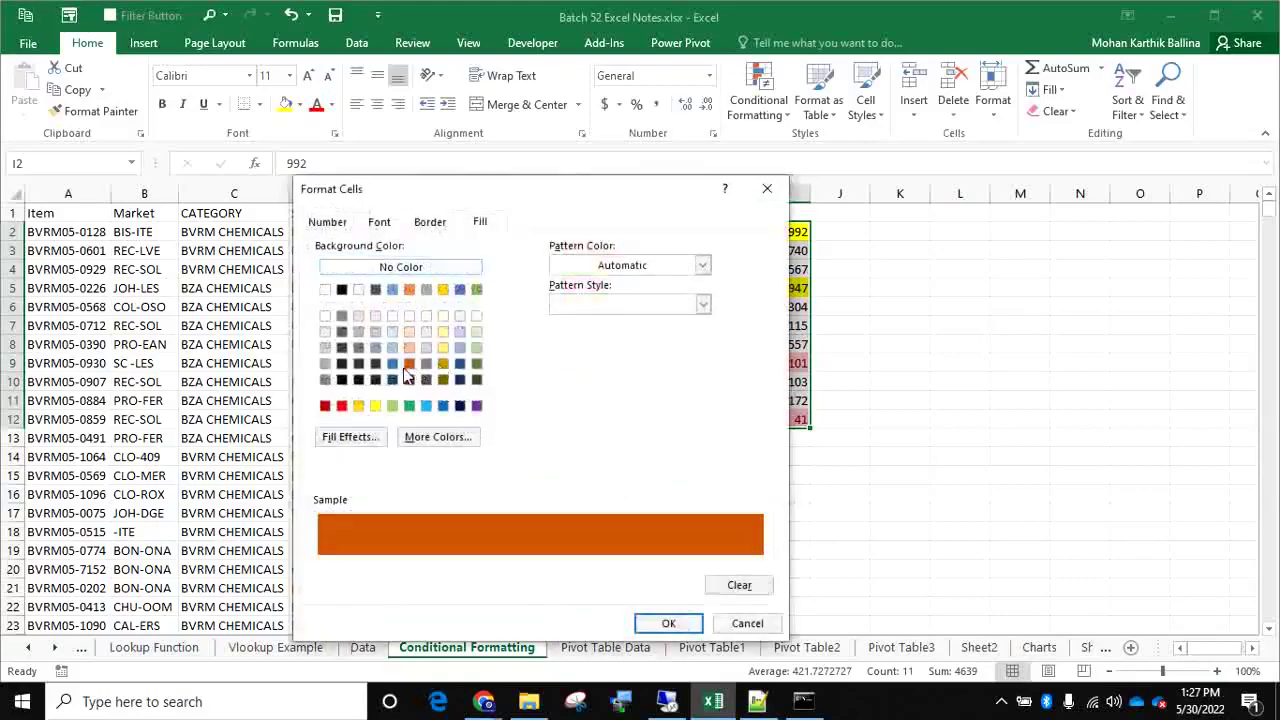
click(651, 627)
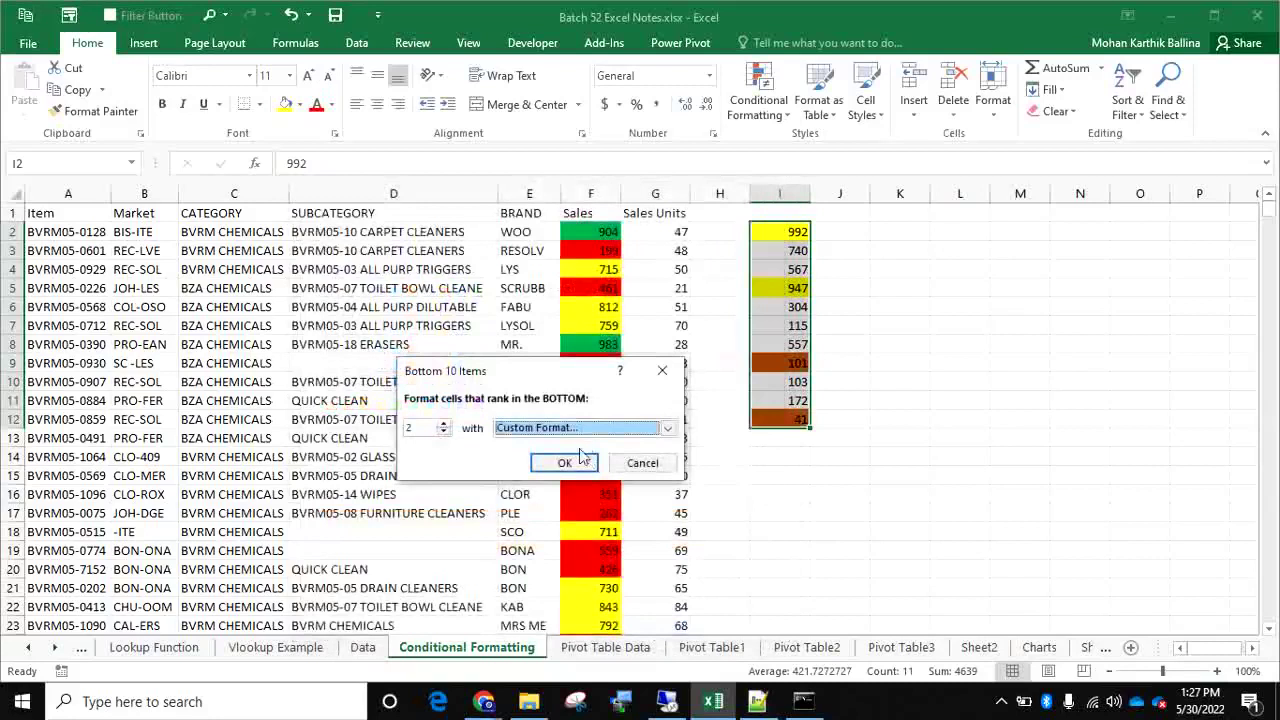
click(568, 462)
click(789, 455)
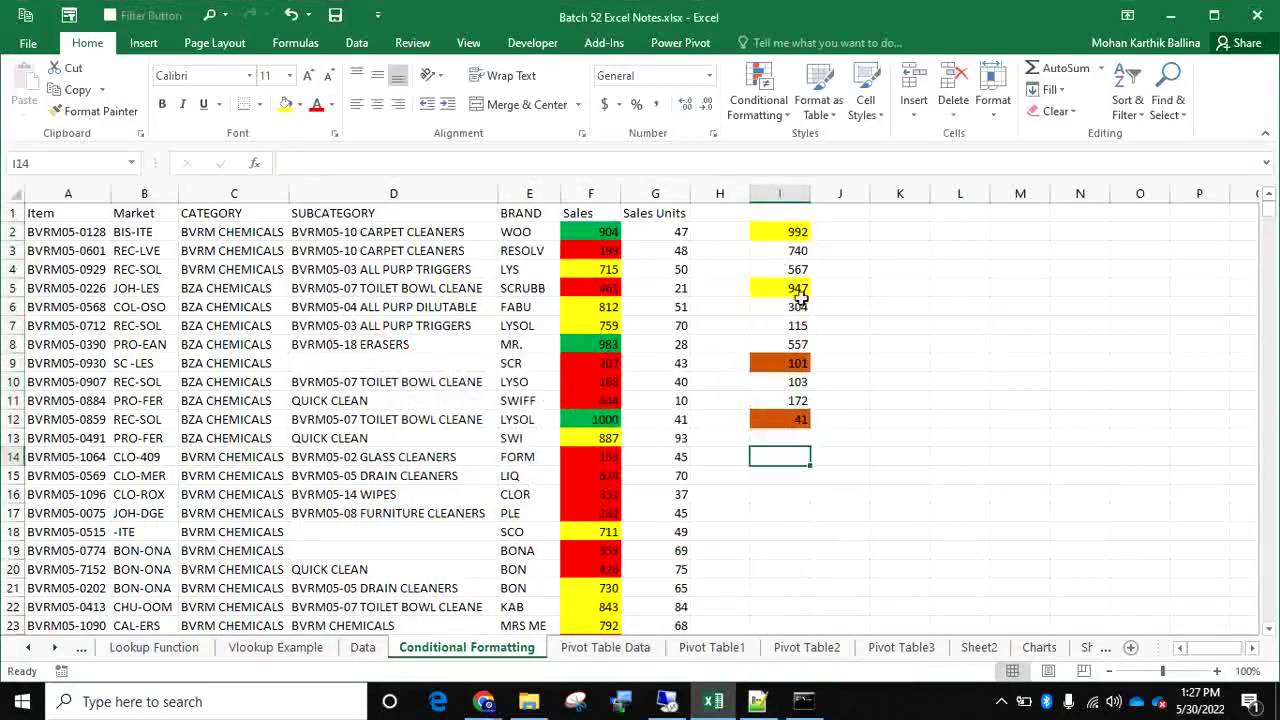
click(758, 100)
mouse_move(833, 190)
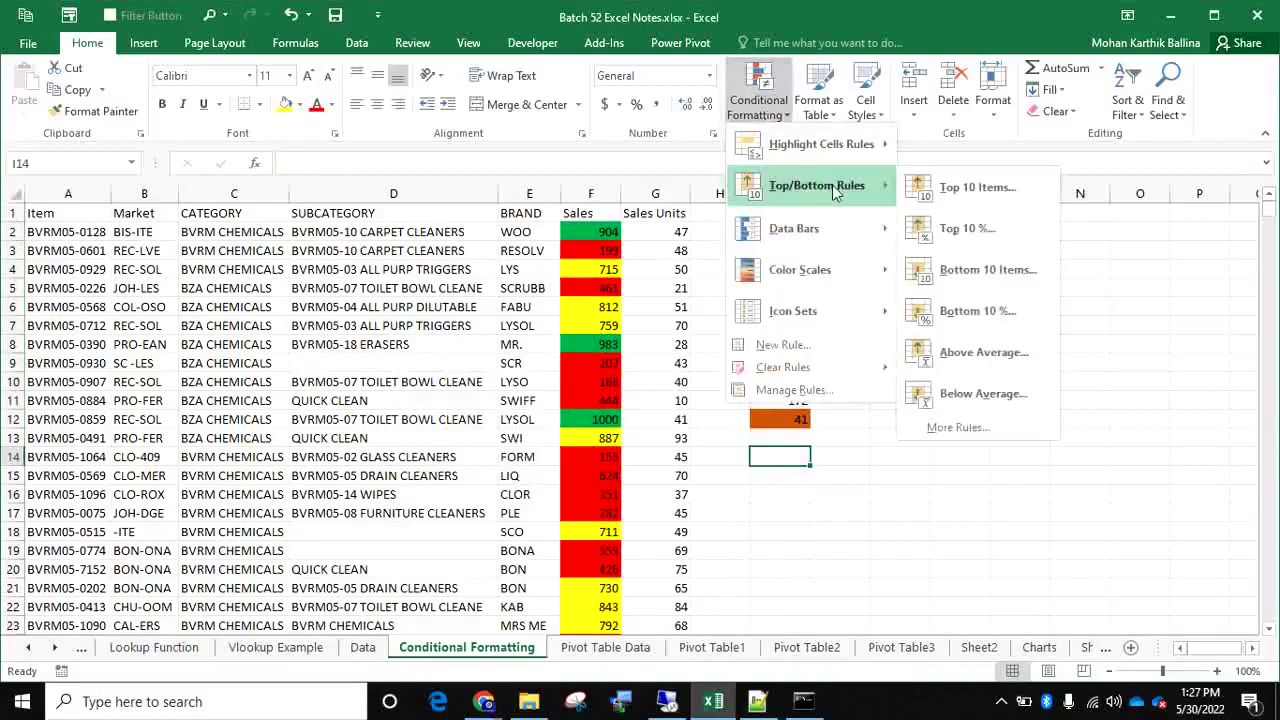
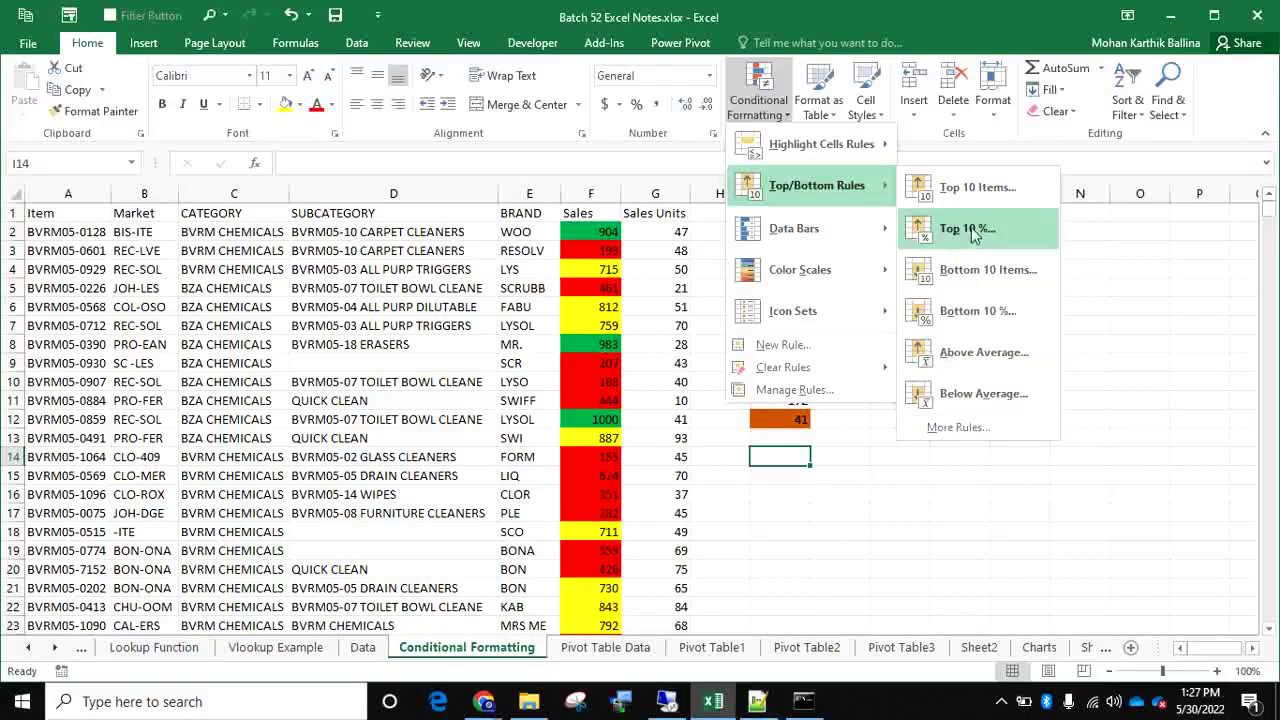
click(880, 460)
Copy the numbers in I2:I12 and paste them as values only starting at K2
drag(787, 227, 779, 422)
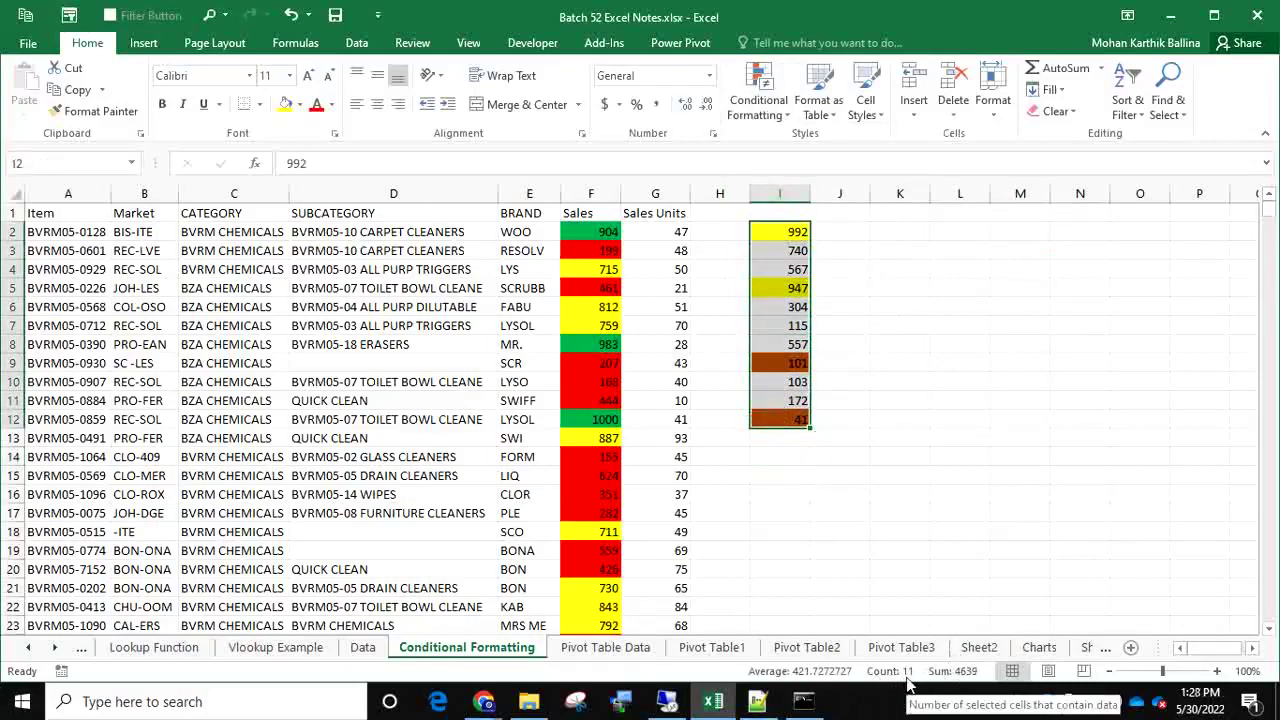
key(ctrl+c)
key(Right)
key(Right)
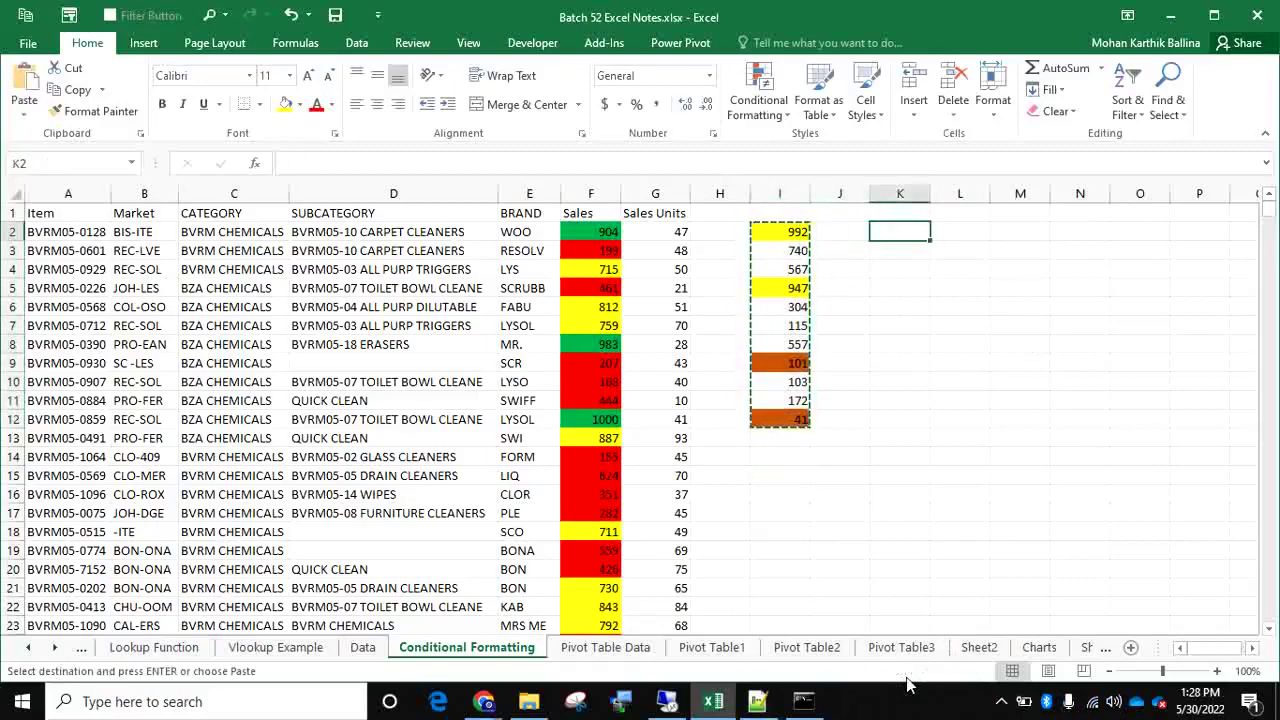
key(ctrl+alt+v)
key(v)
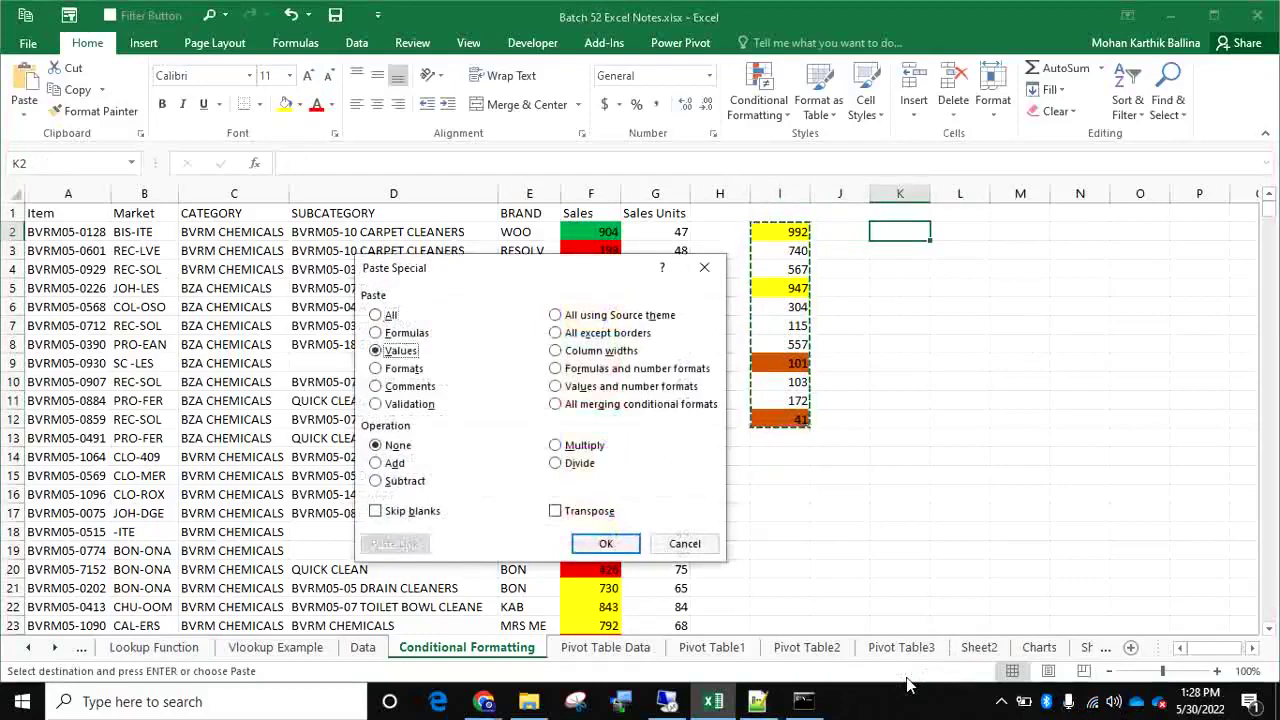
key(Return)
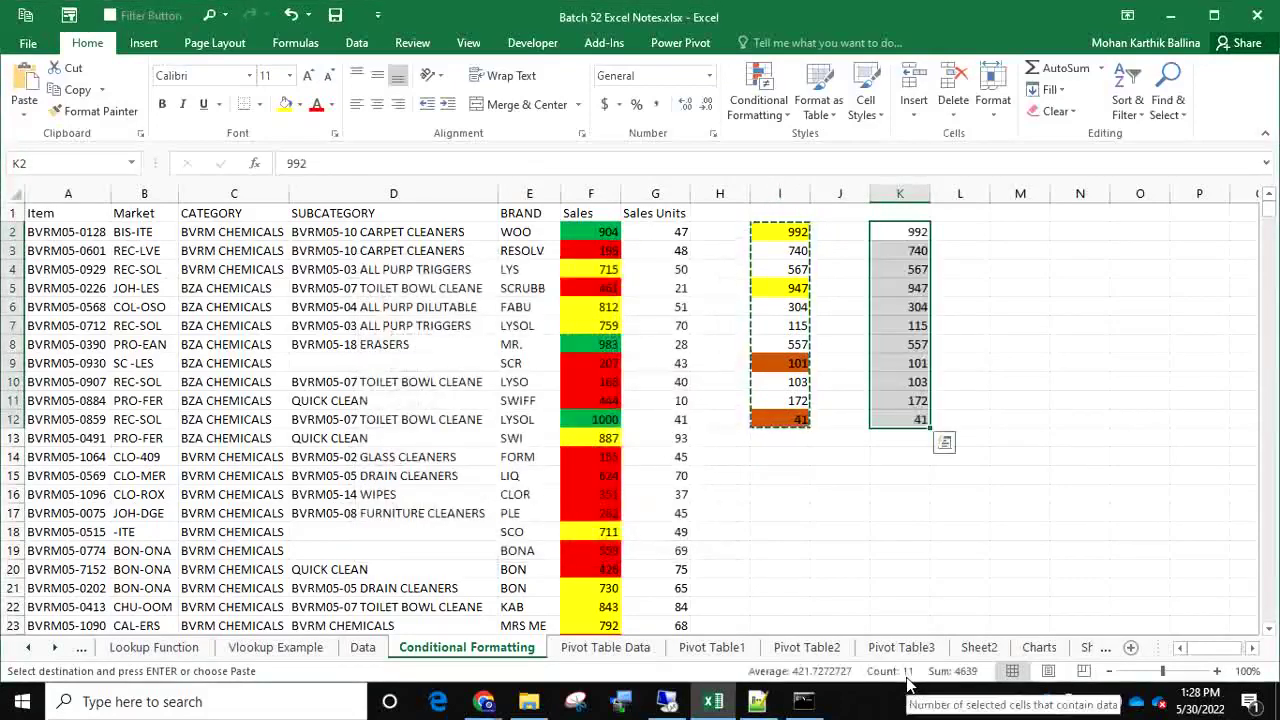
key(Escape)
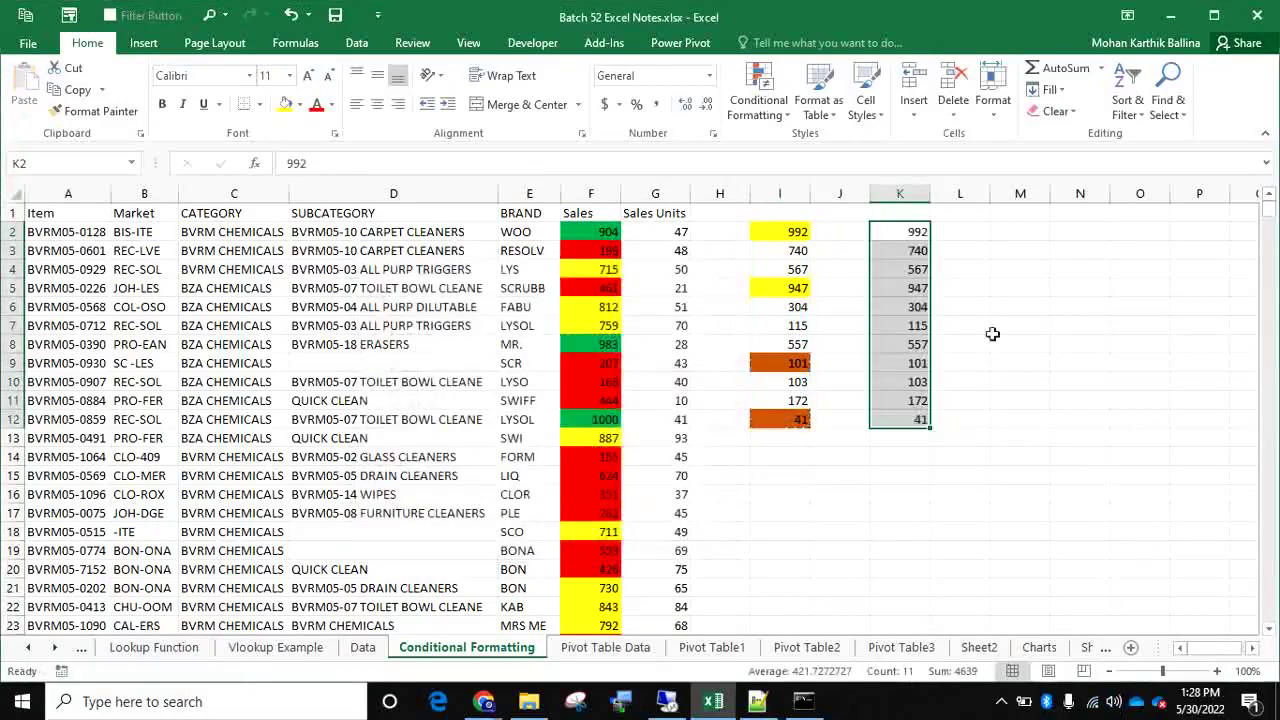
Enter 100 in cell N3, beside the copied numbers in K2:K12
drag(903, 232, 899, 419)
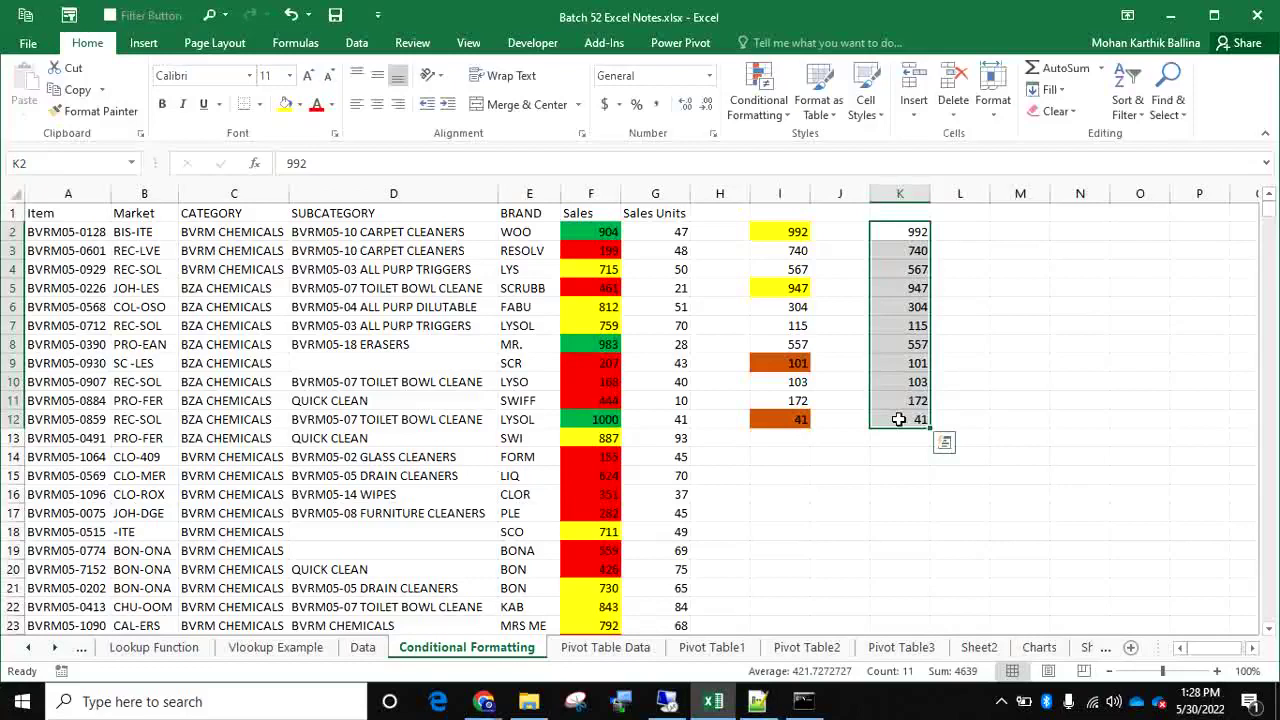
click(1058, 254)
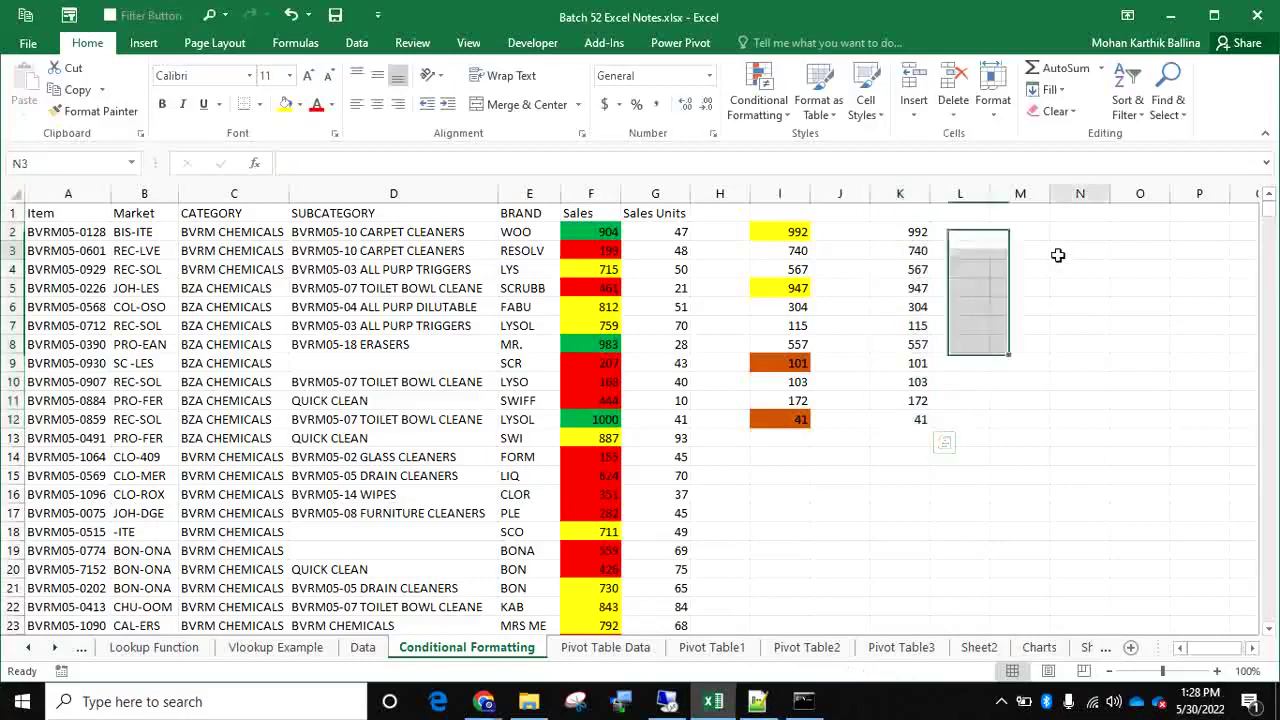
text(100)
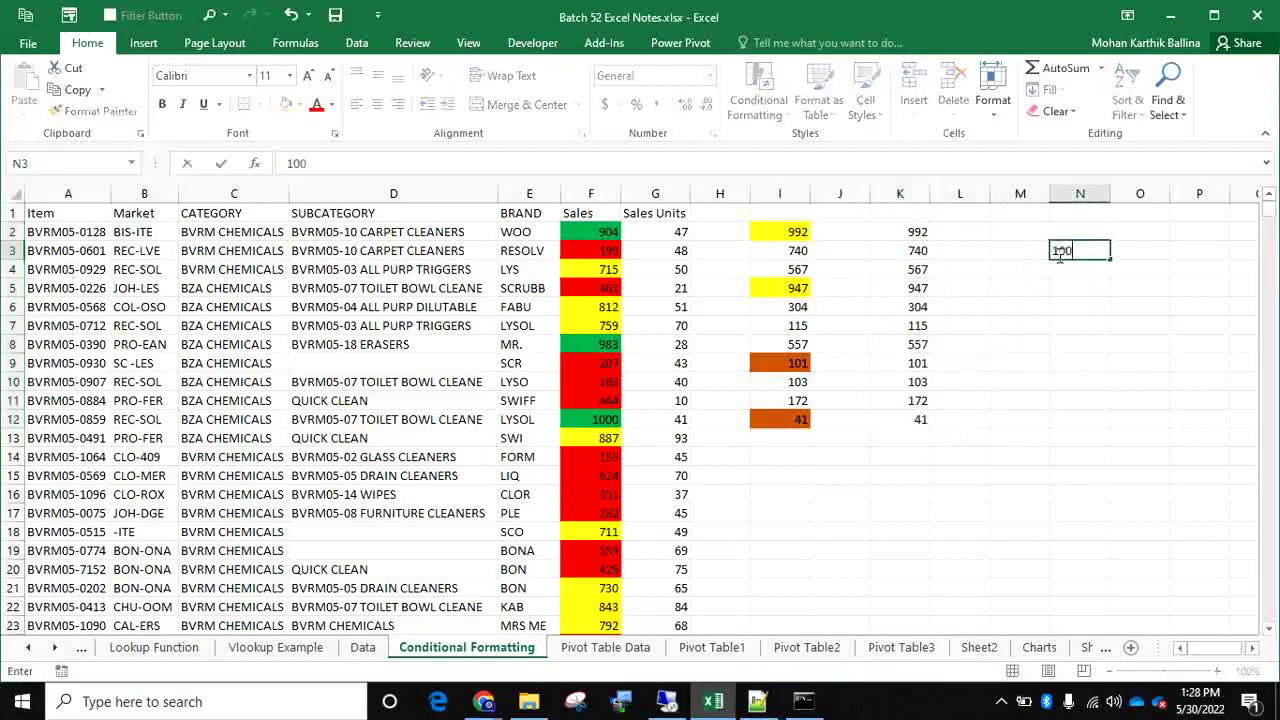
key(Return)
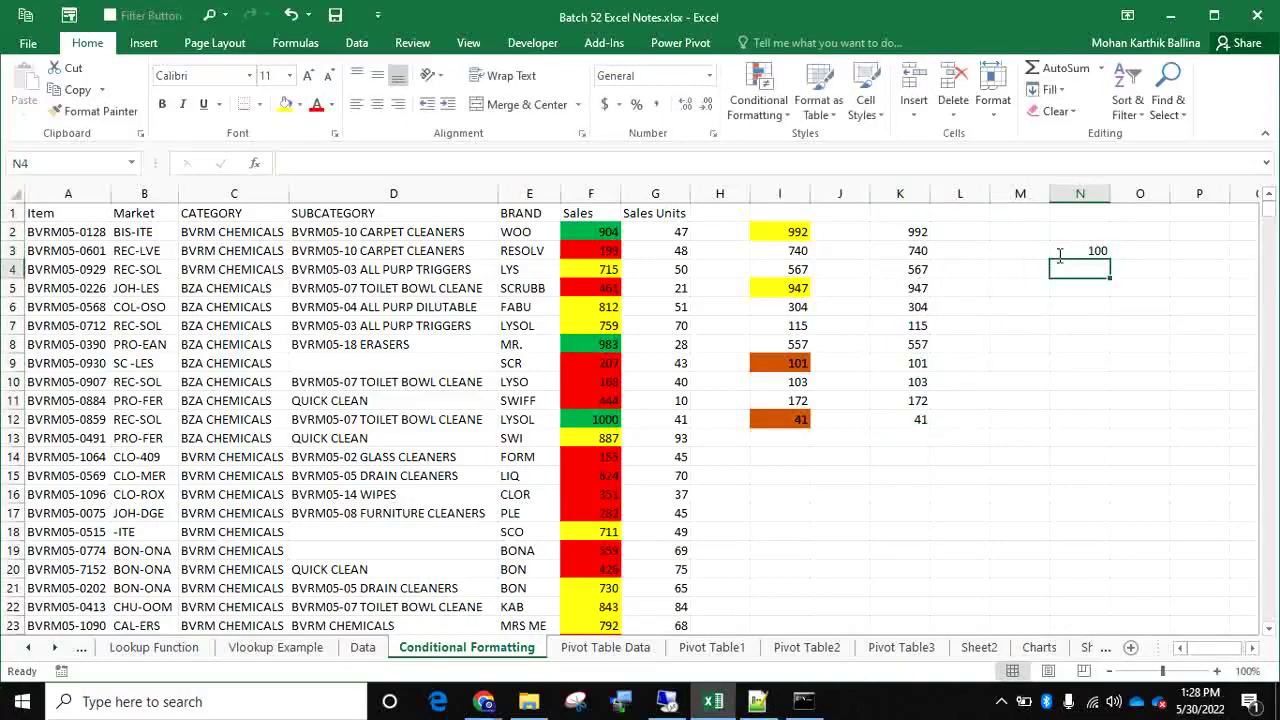
Enter 10 in cell N4 and add the label "Top 10" in M3
text(10)
click(1057, 254)
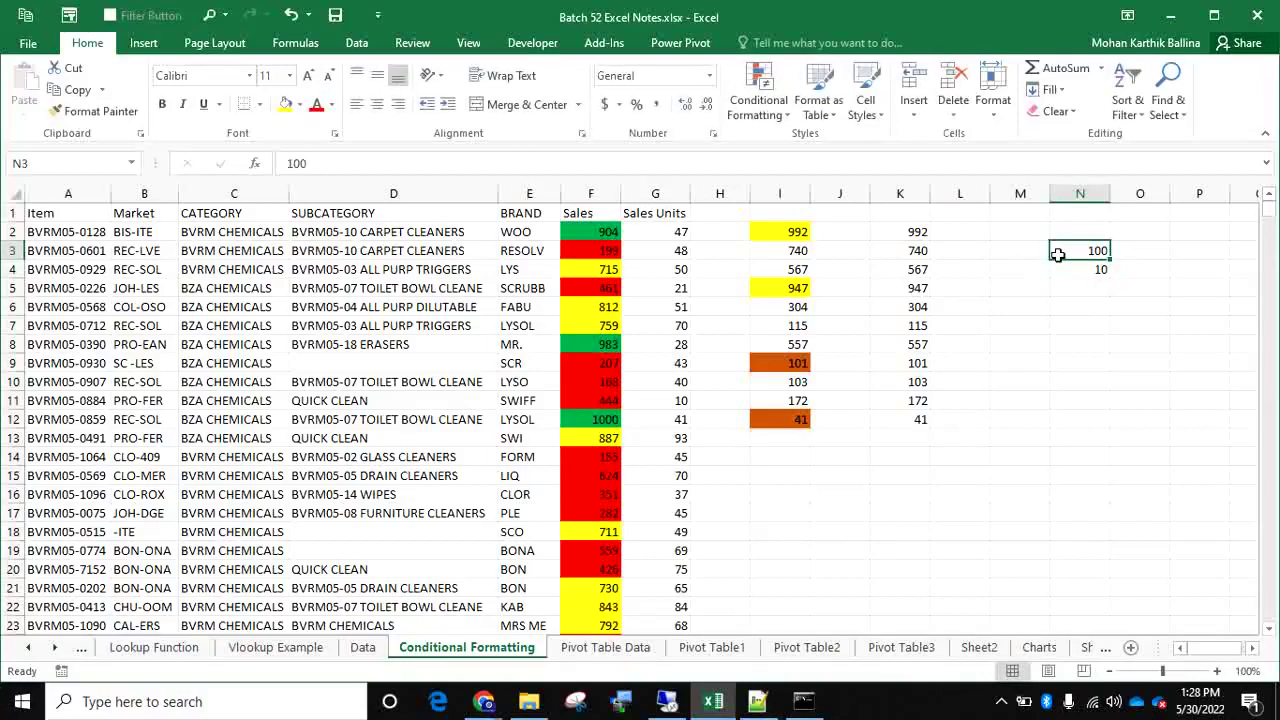
key(Left)
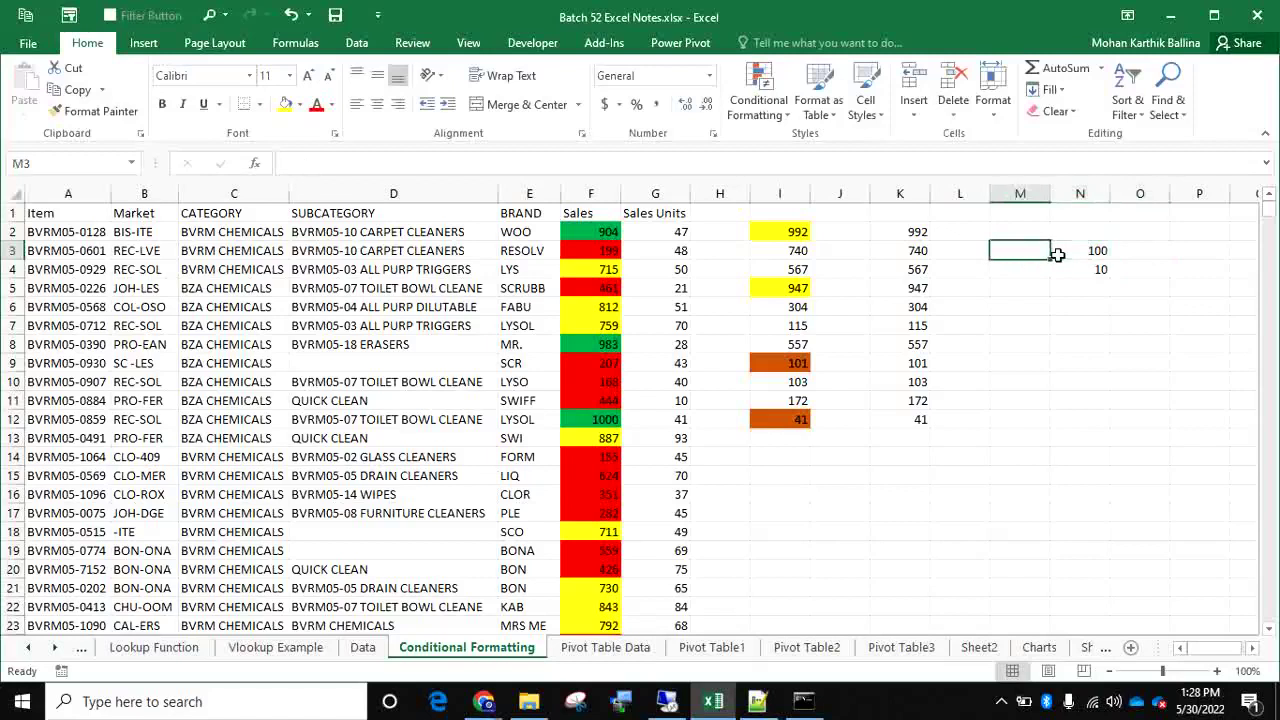
text(Y)
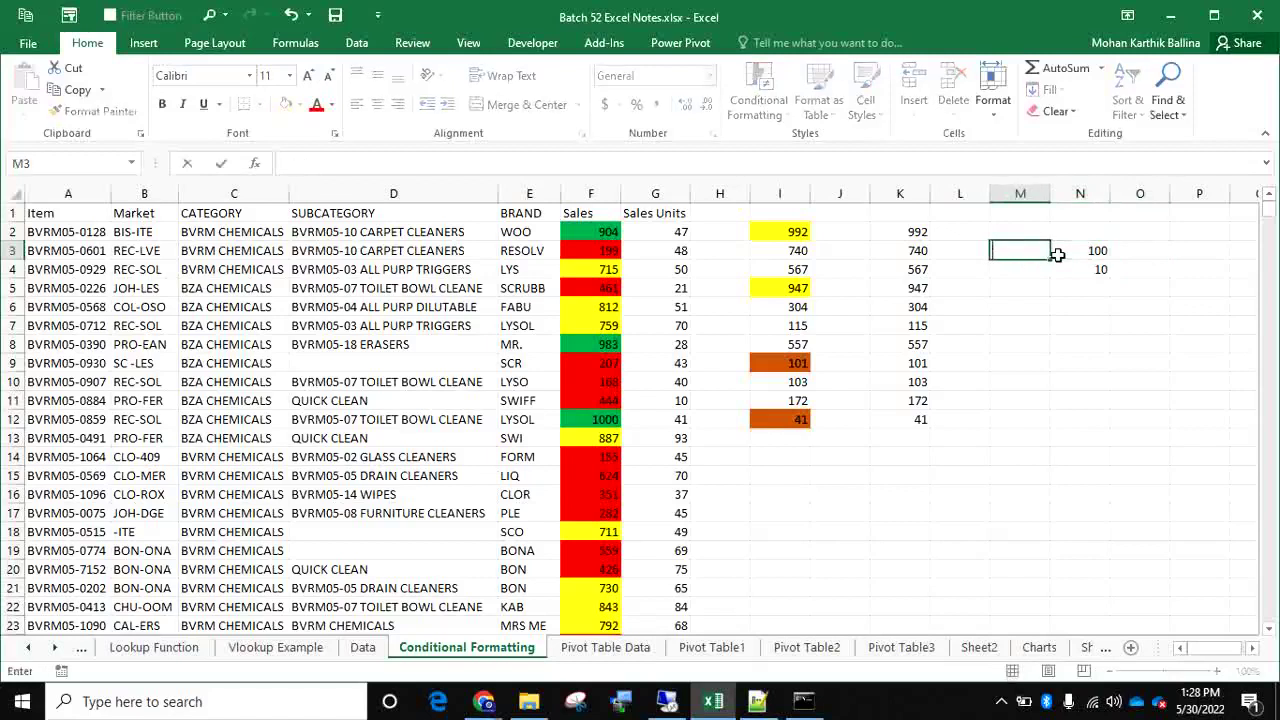
text(op 10)
key(BackSpace)
key(BackSpace)
text(10)
key(Return)
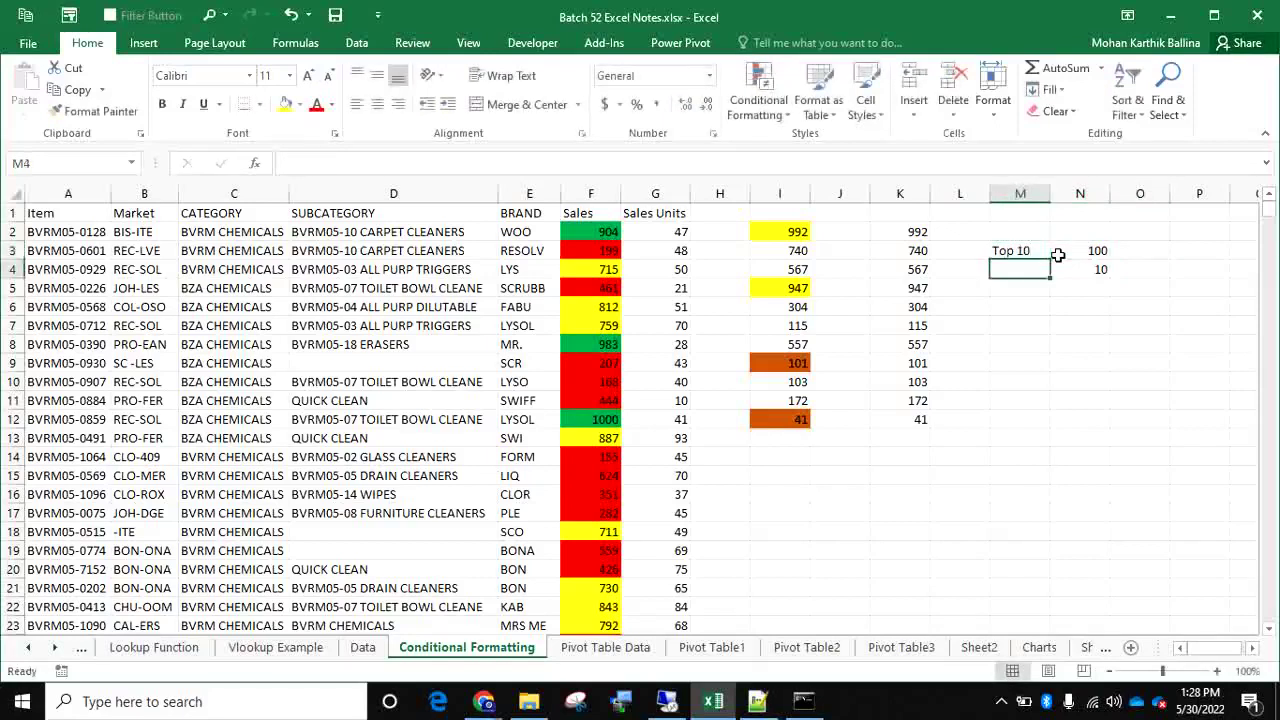
Add the label "Top 10%" in cell M4, directly below the first label
text(Top 10)
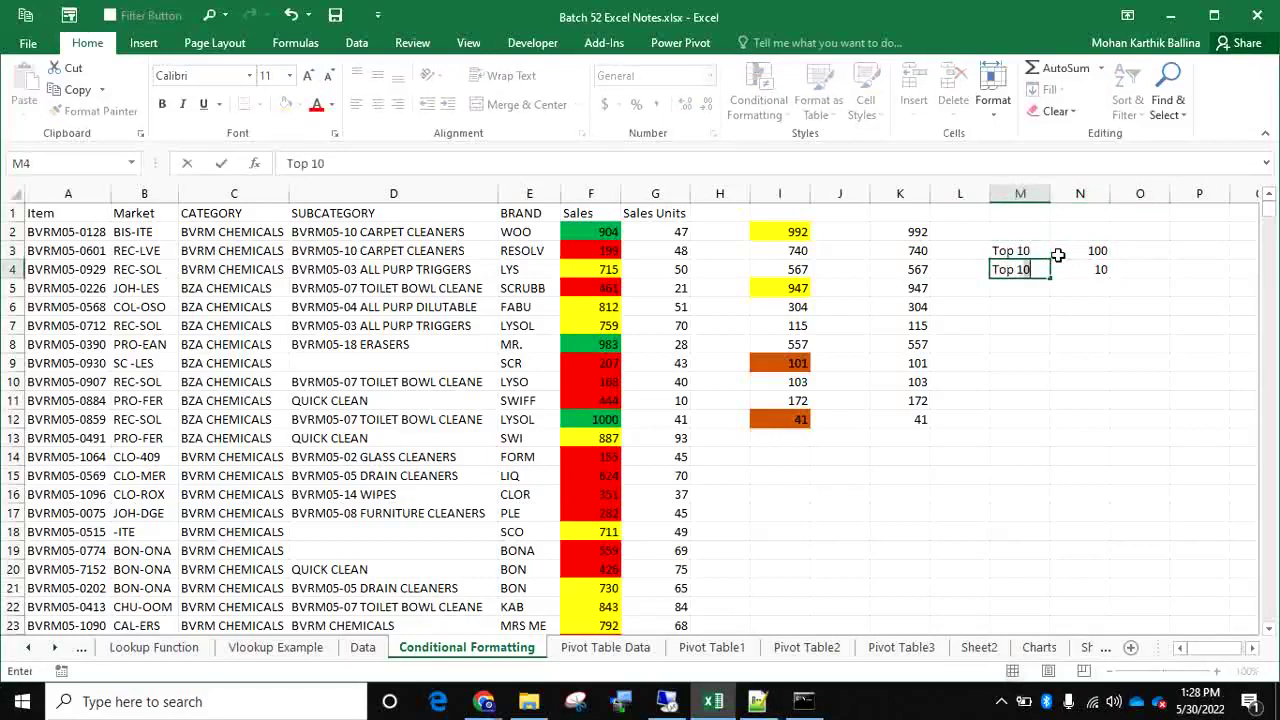
text(%)
key(Return)
key(Up)
key(Up)
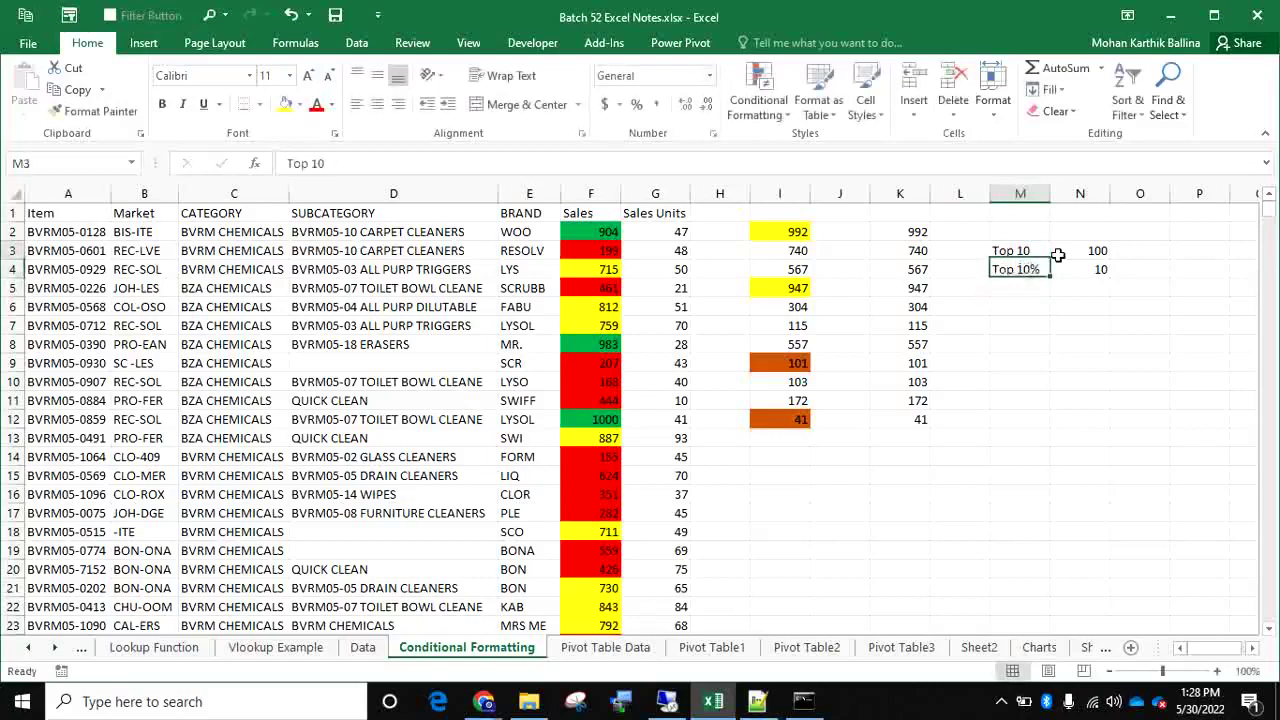
Clear the value in N4 and set the number beside the "Top 10" label in N3 to 120
key(Right)
key(Down)
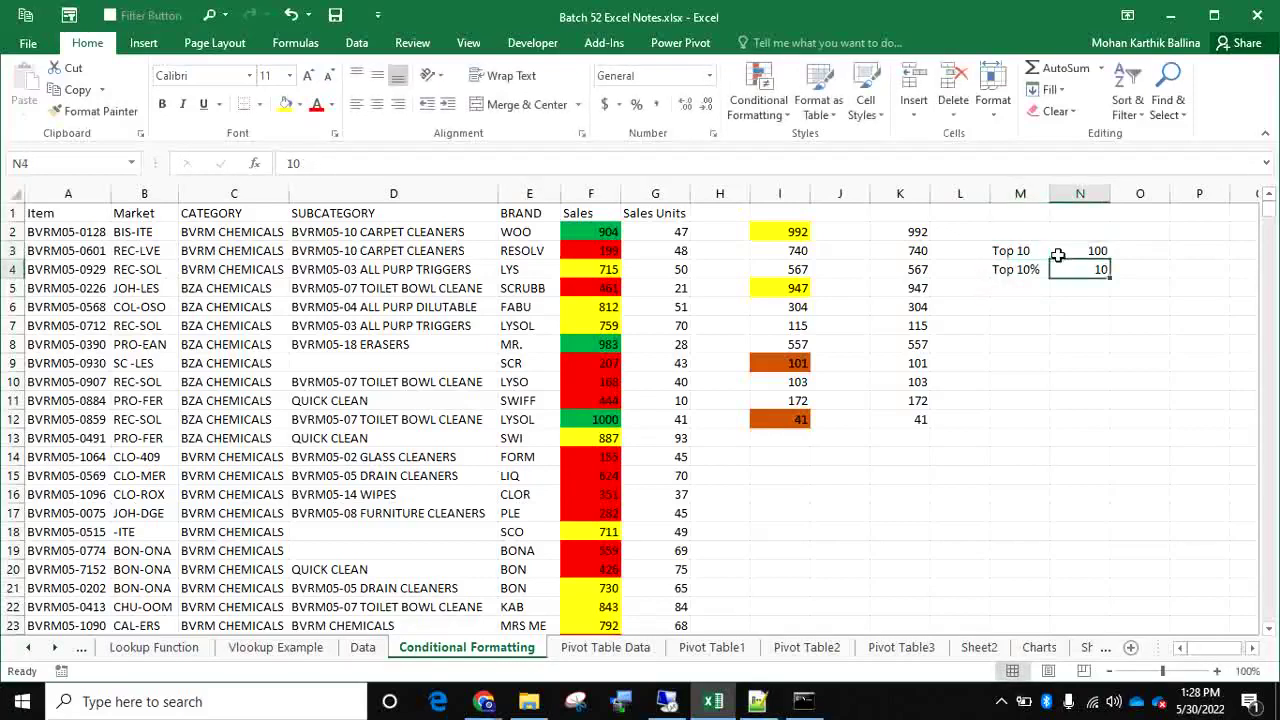
key(Delete)
key(Up)
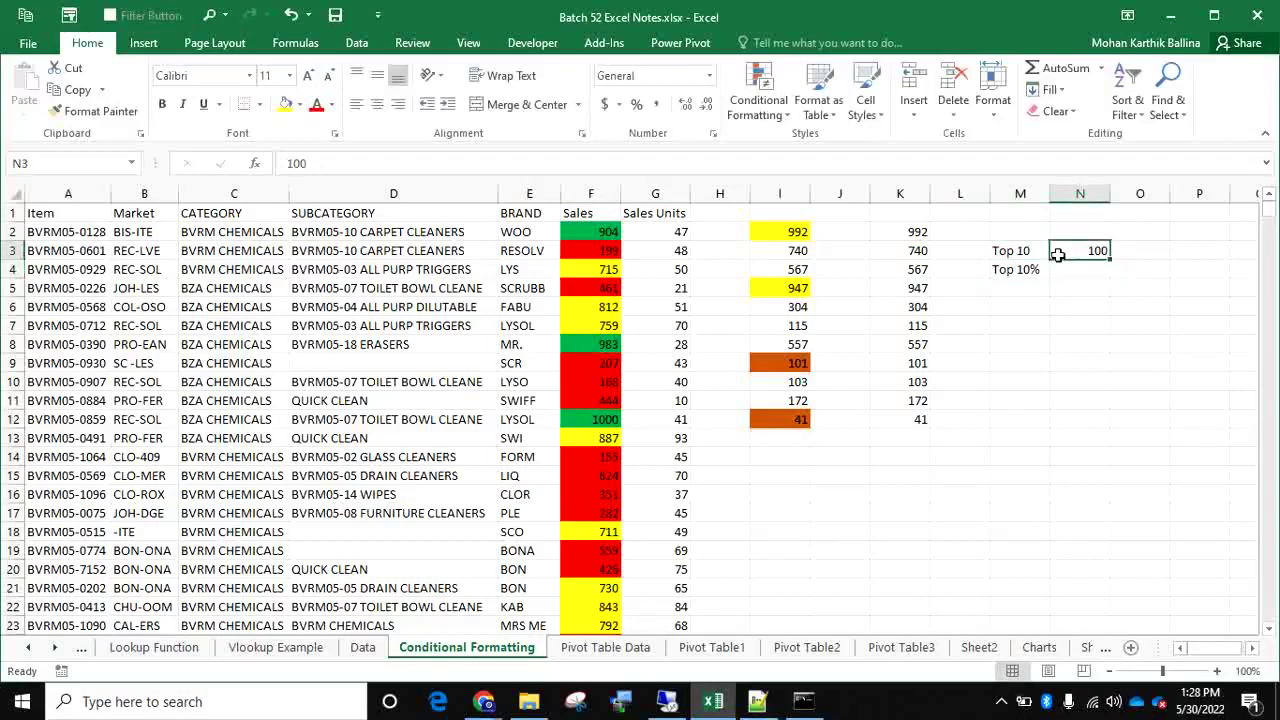
key(Right)
key(Left)
text(120)
key(Right)
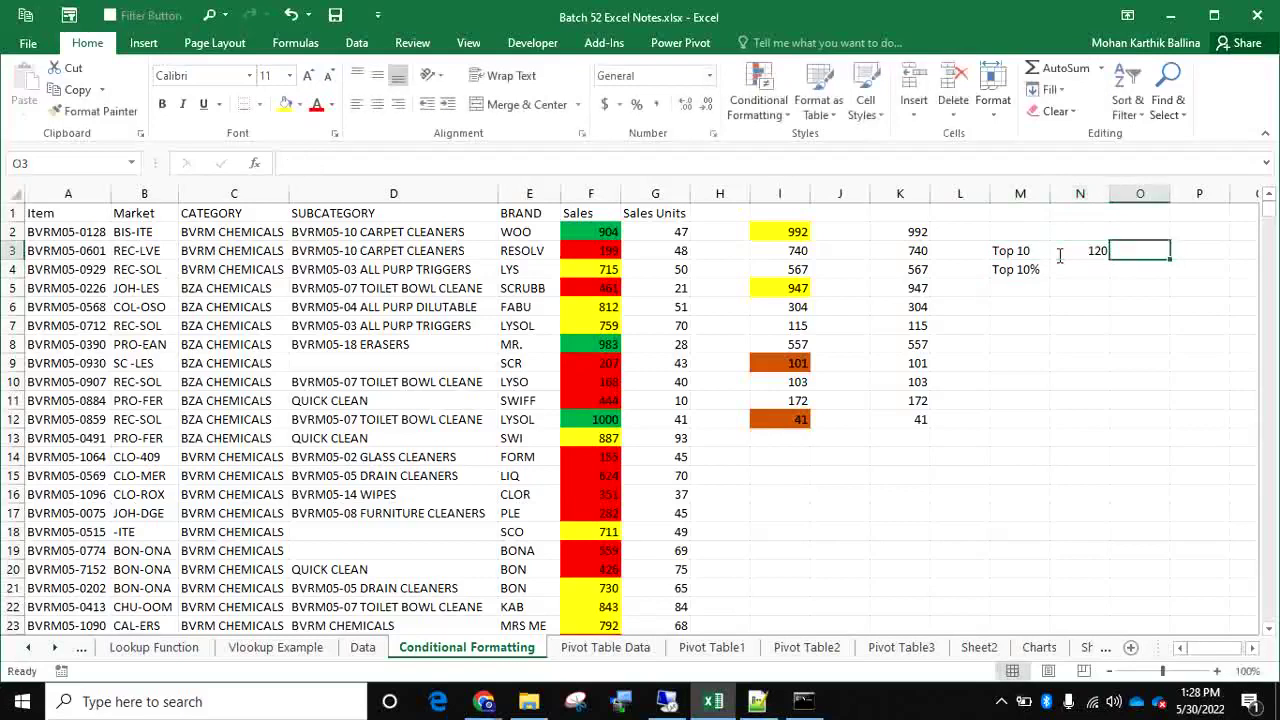
Enter 5 in cell O3 as the item count for the first row of the comparison
drag(786, 234, 822, 438)
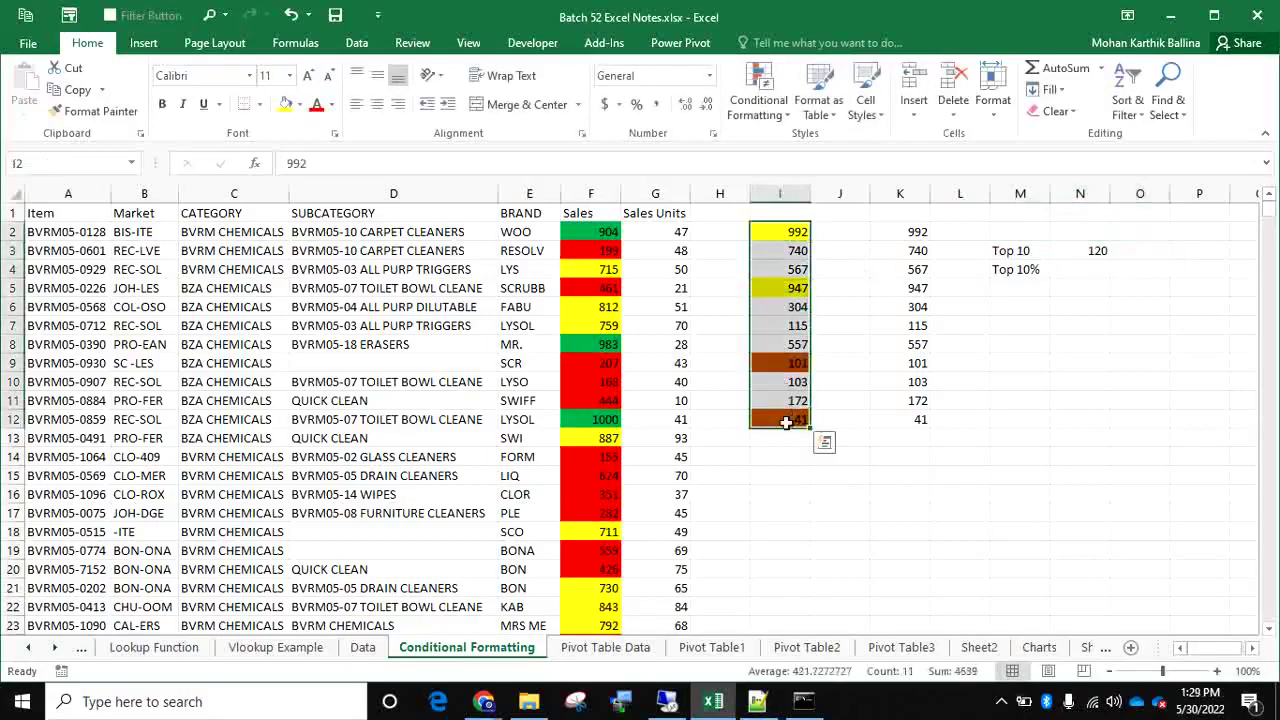
click(1133, 247)
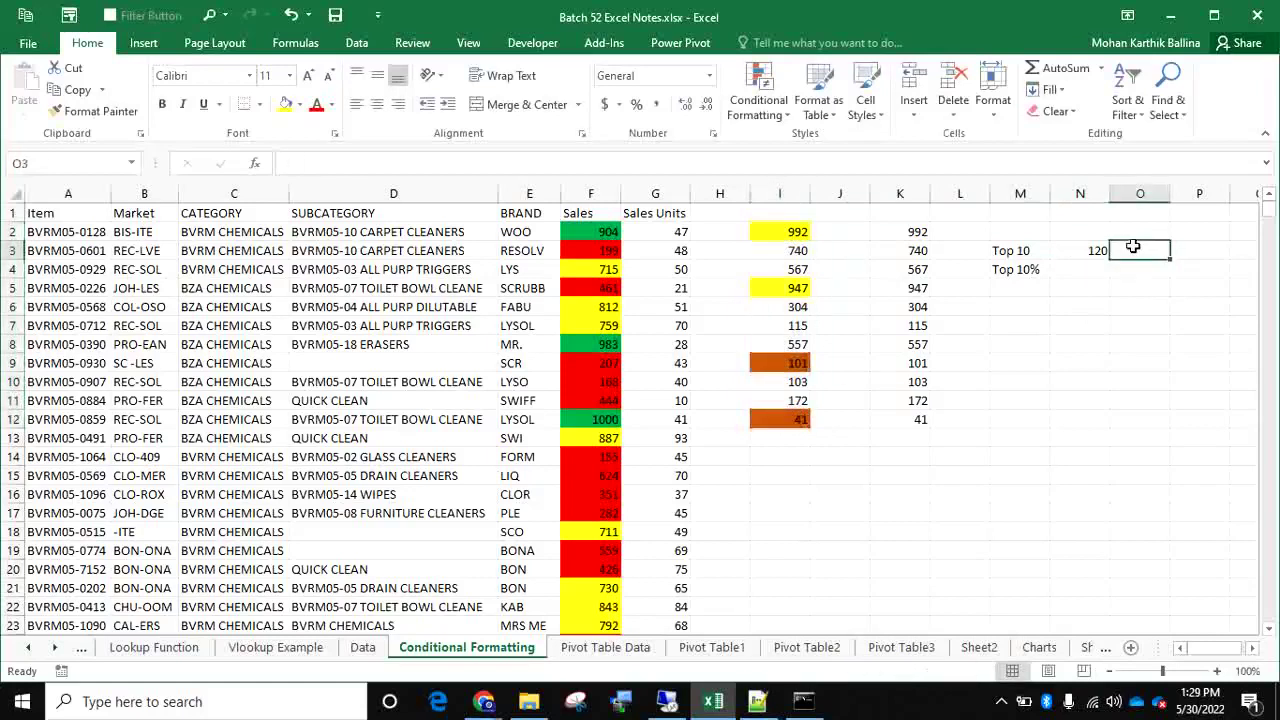
text(10)
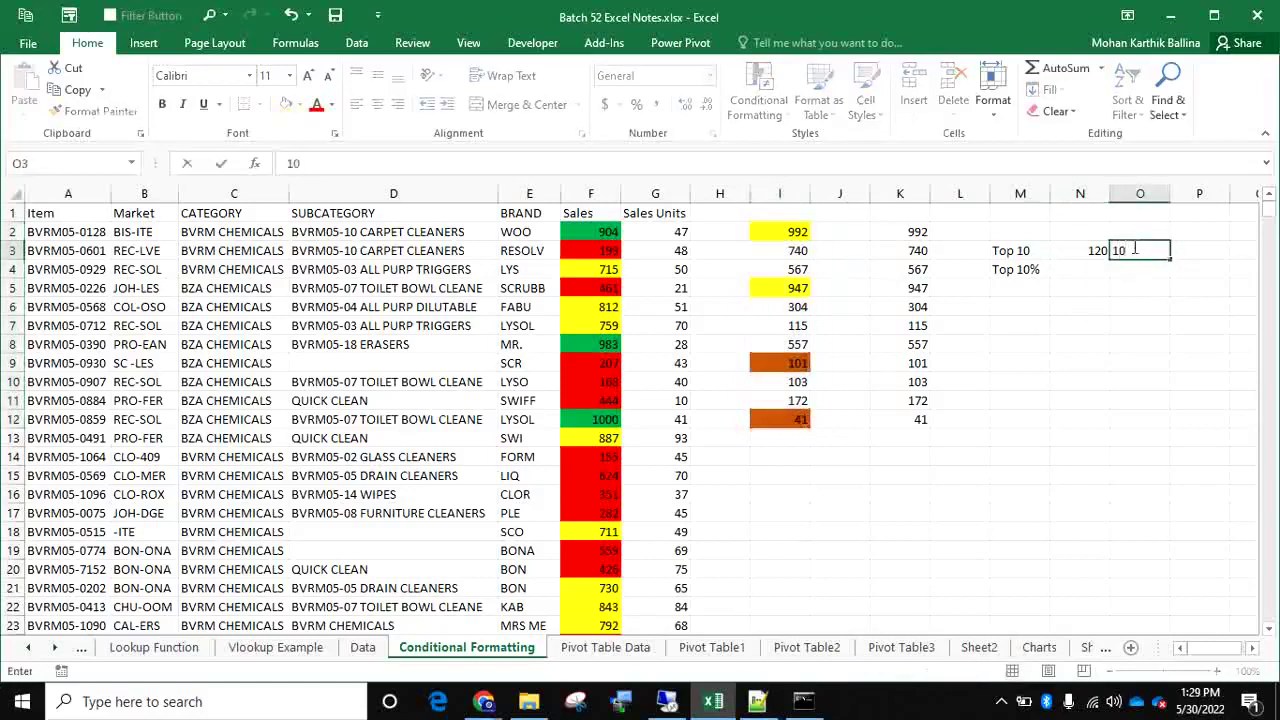
key(BackSpace)
key(BackSpace)
text(5)
key(Return)
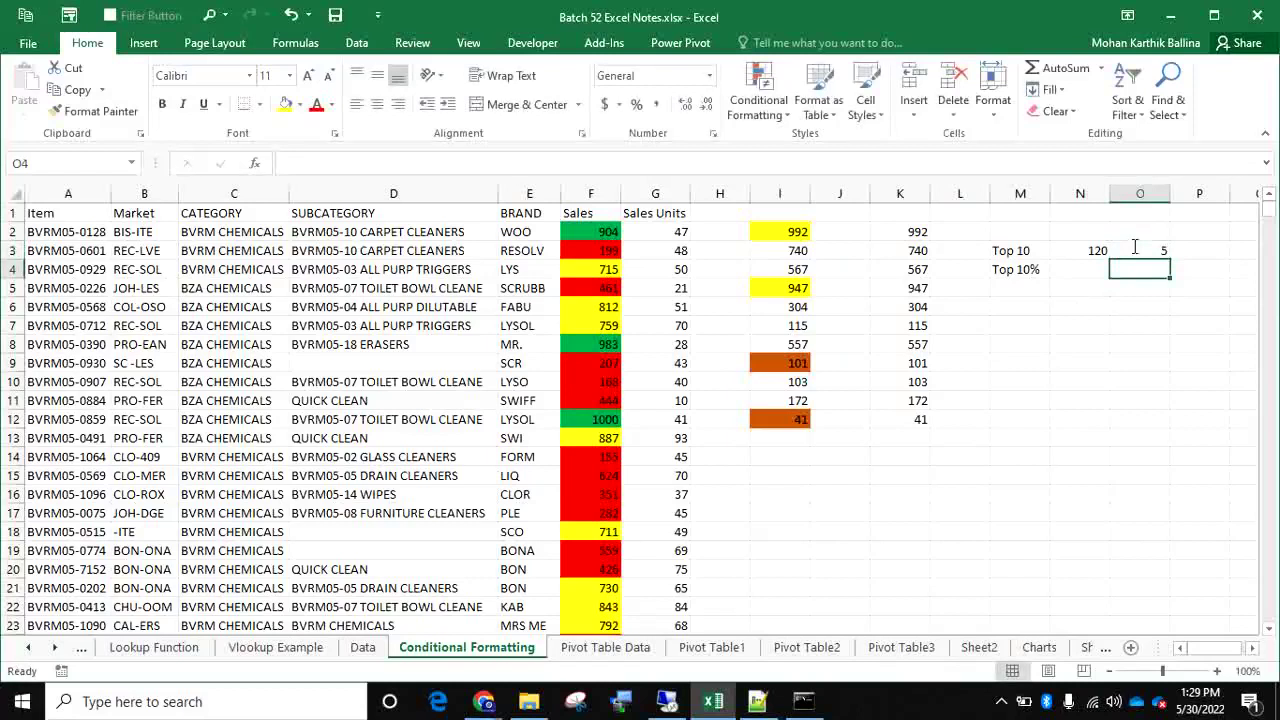
Fill the "Top 10%" row with 120 in N4 and 12 in O4
click(1081, 268)
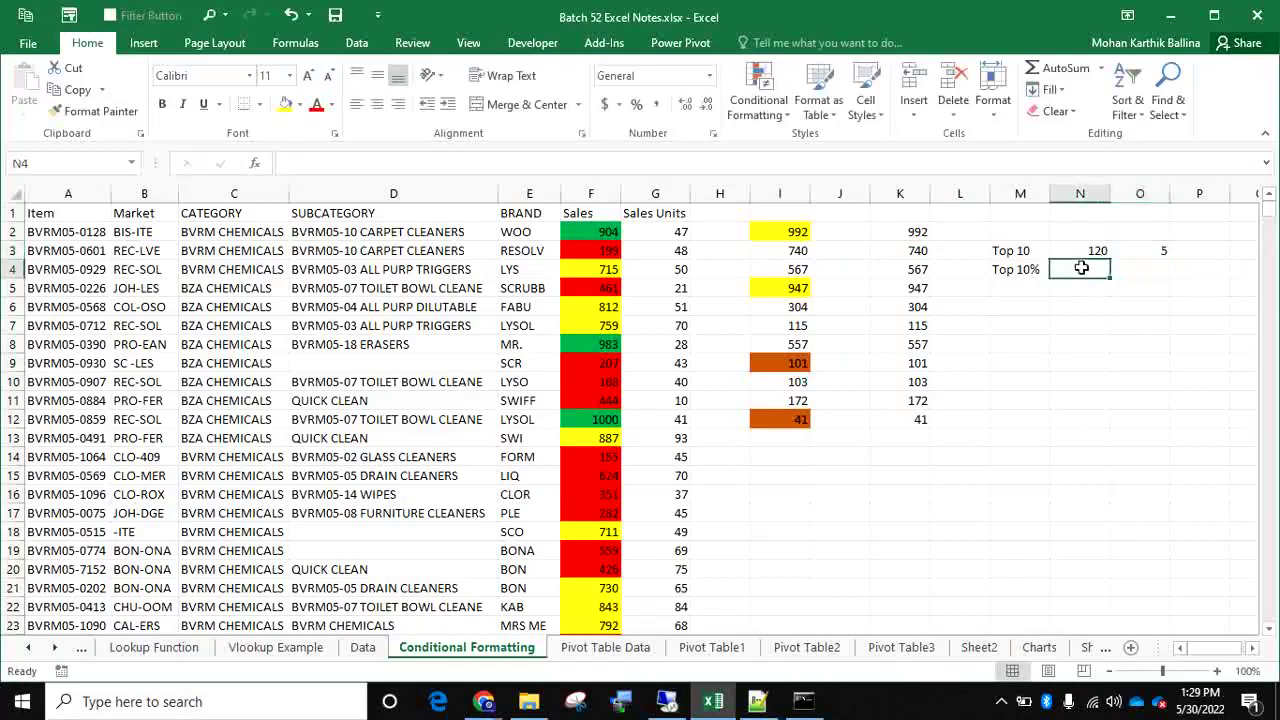
text(120)
key(Tab)
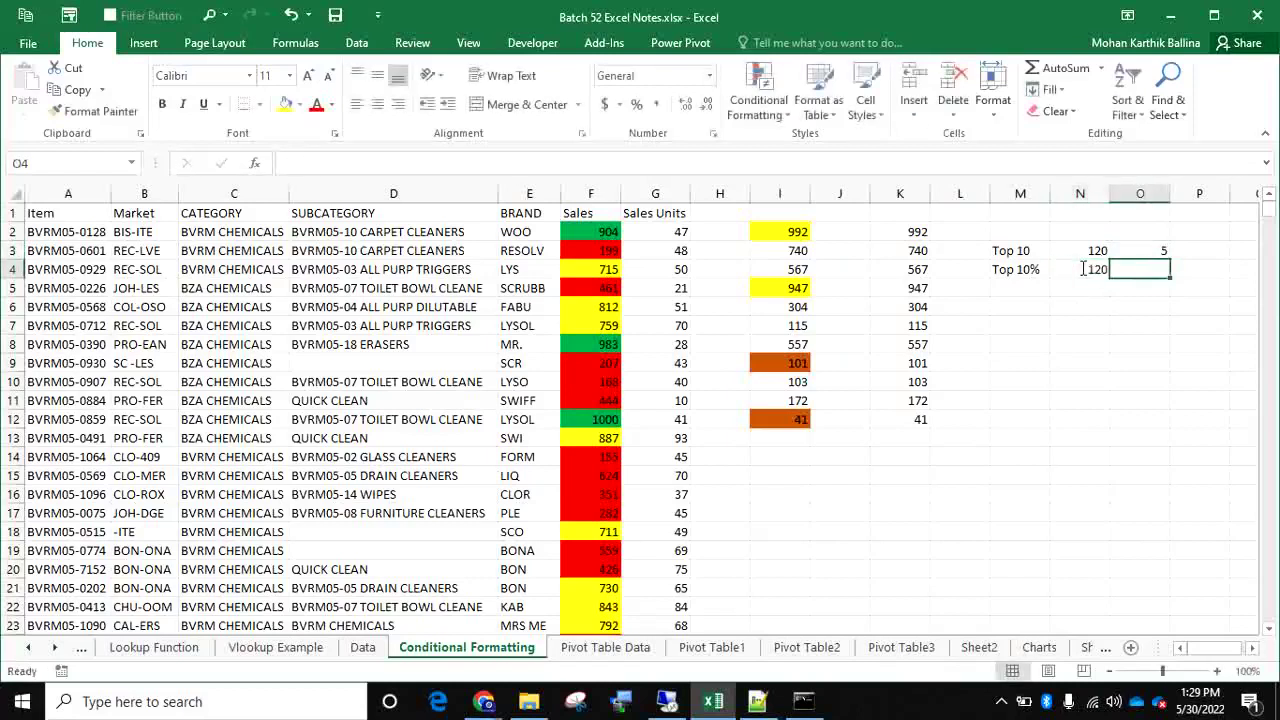
drag(905, 232, 903, 610)
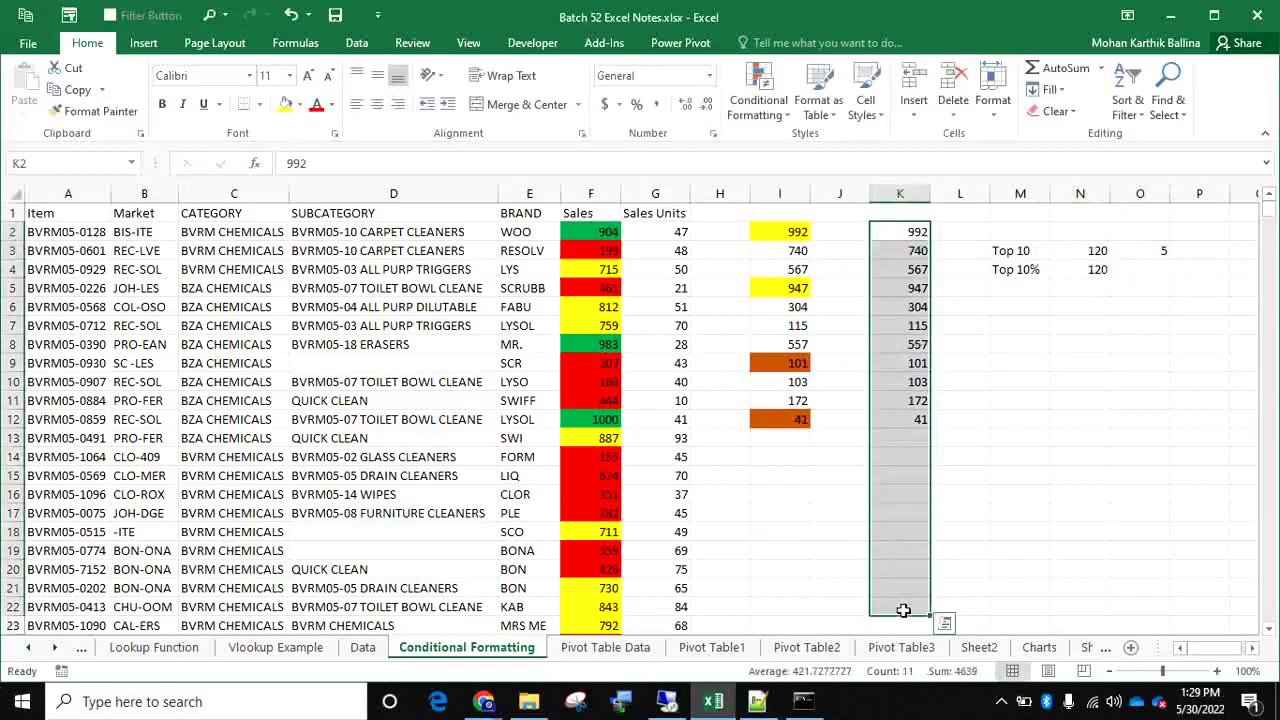
click(1029, 268)
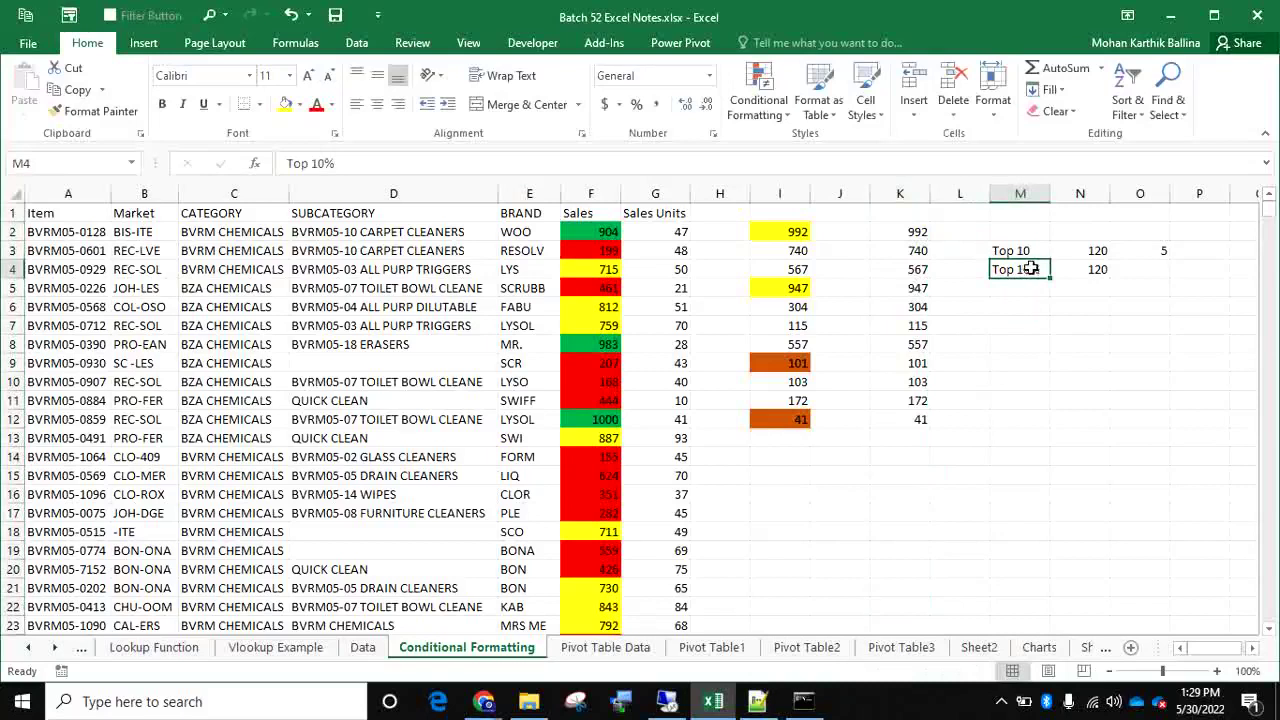
click(1083, 268)
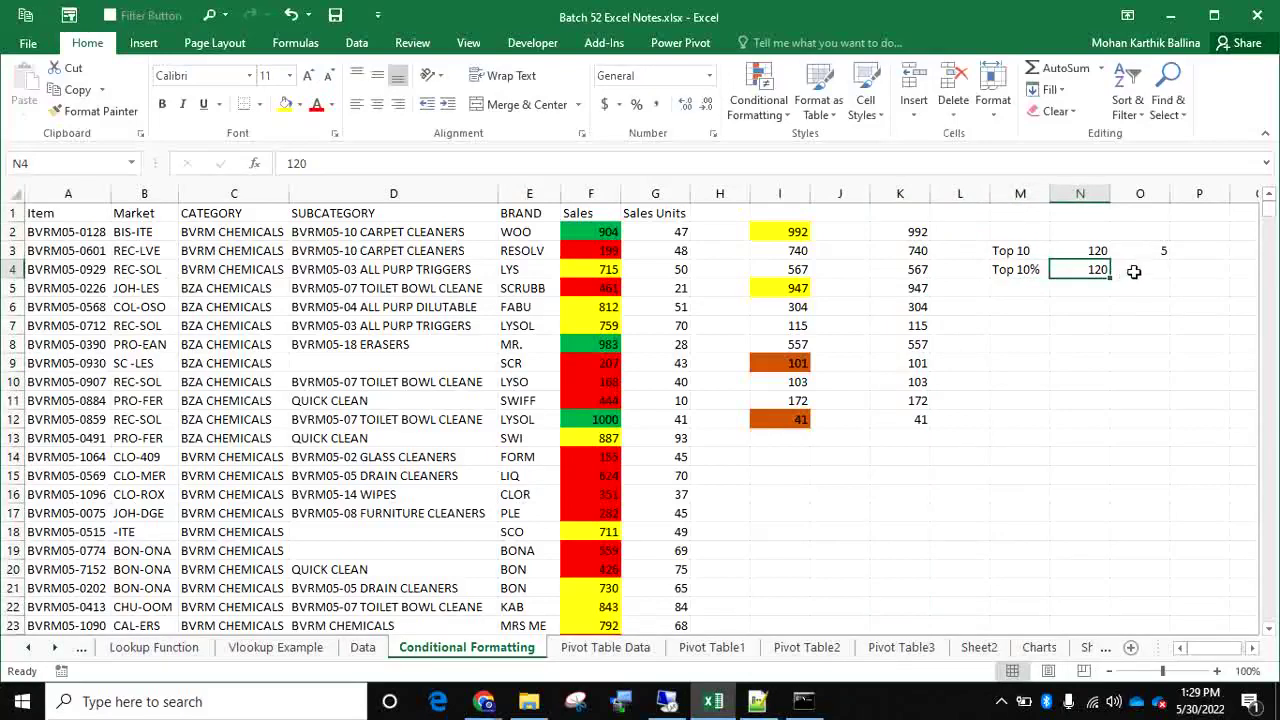
click(1134, 271)
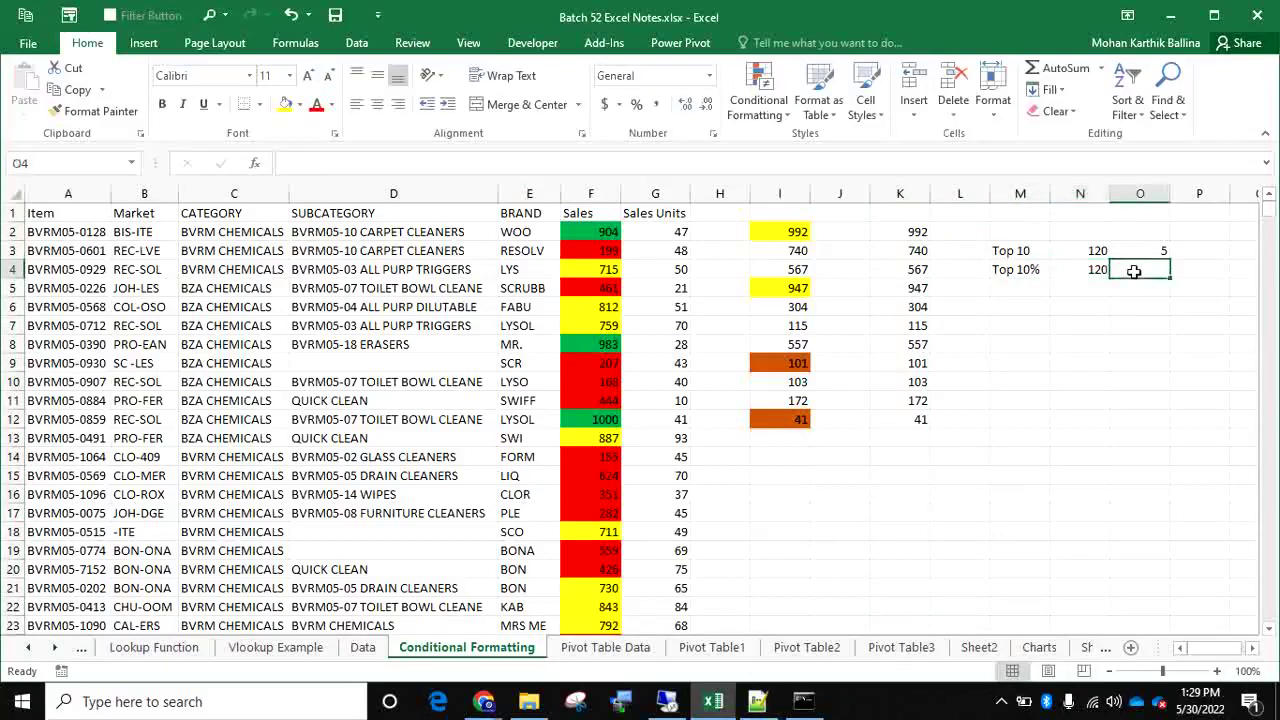
text(12)
key(Return)
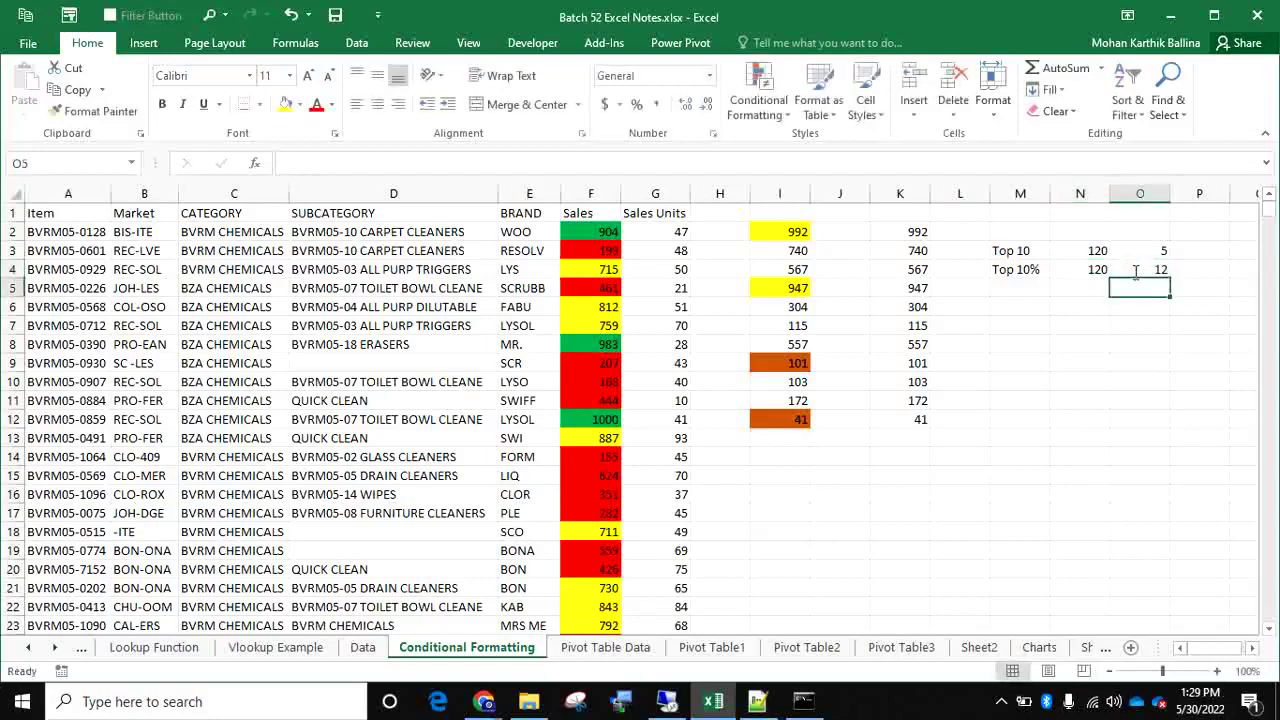
Change the label in cell M3 to "Top 5"
click(1030, 250)
key(BackSpace)
key(BackSpace)
text(5)
key(Return)
click(1030, 250)
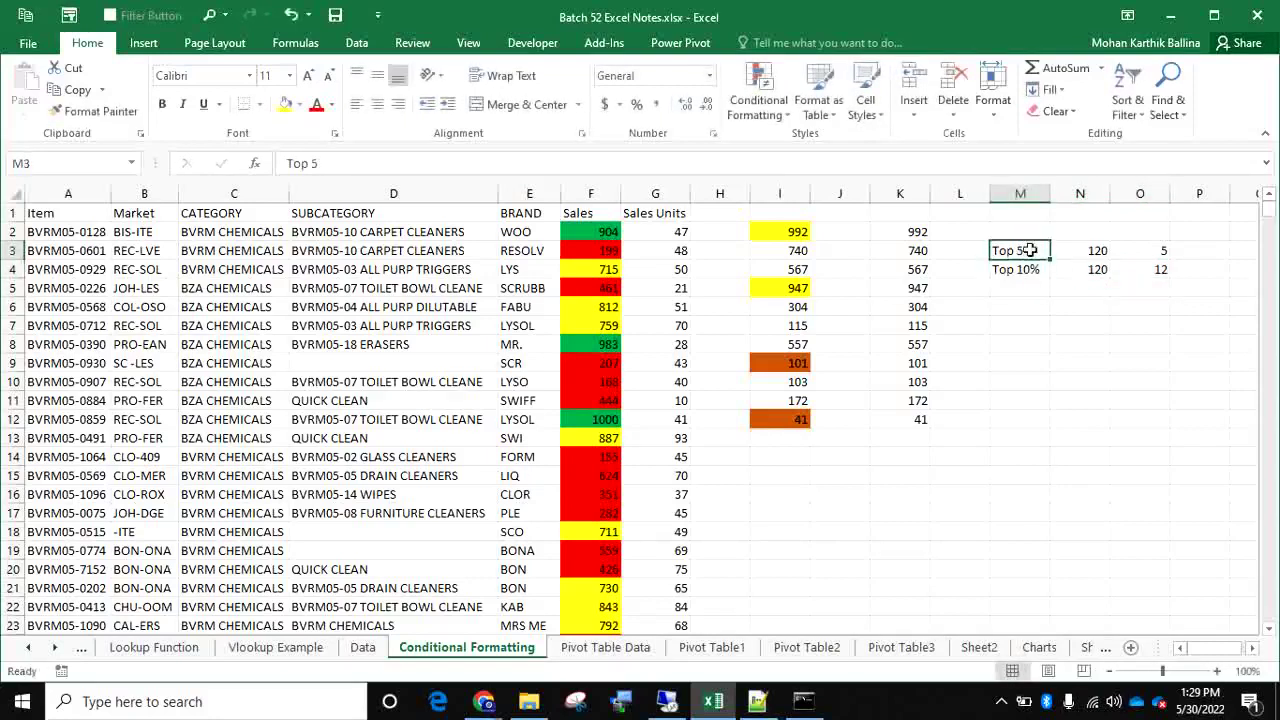
click(1147, 249)
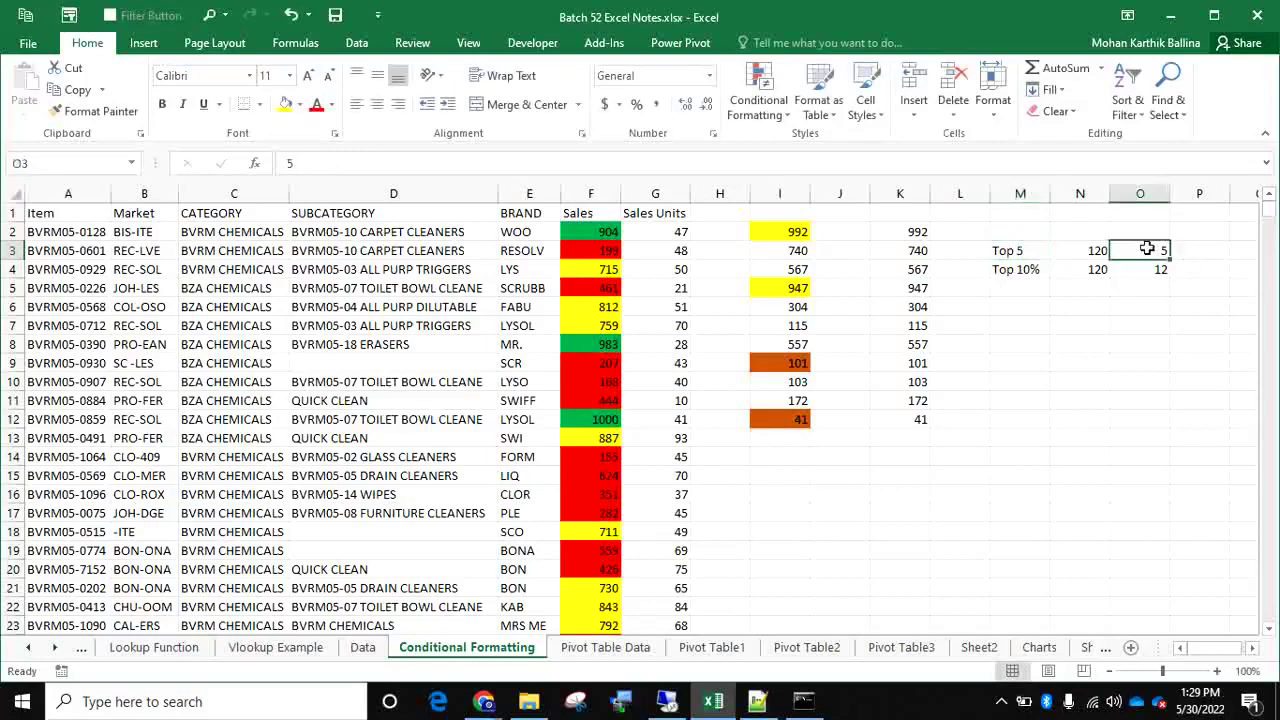
Change the label in M3 to "Top 3" and set its item count in O3 to 3
double_click(1025, 251)
key(BackSpace)
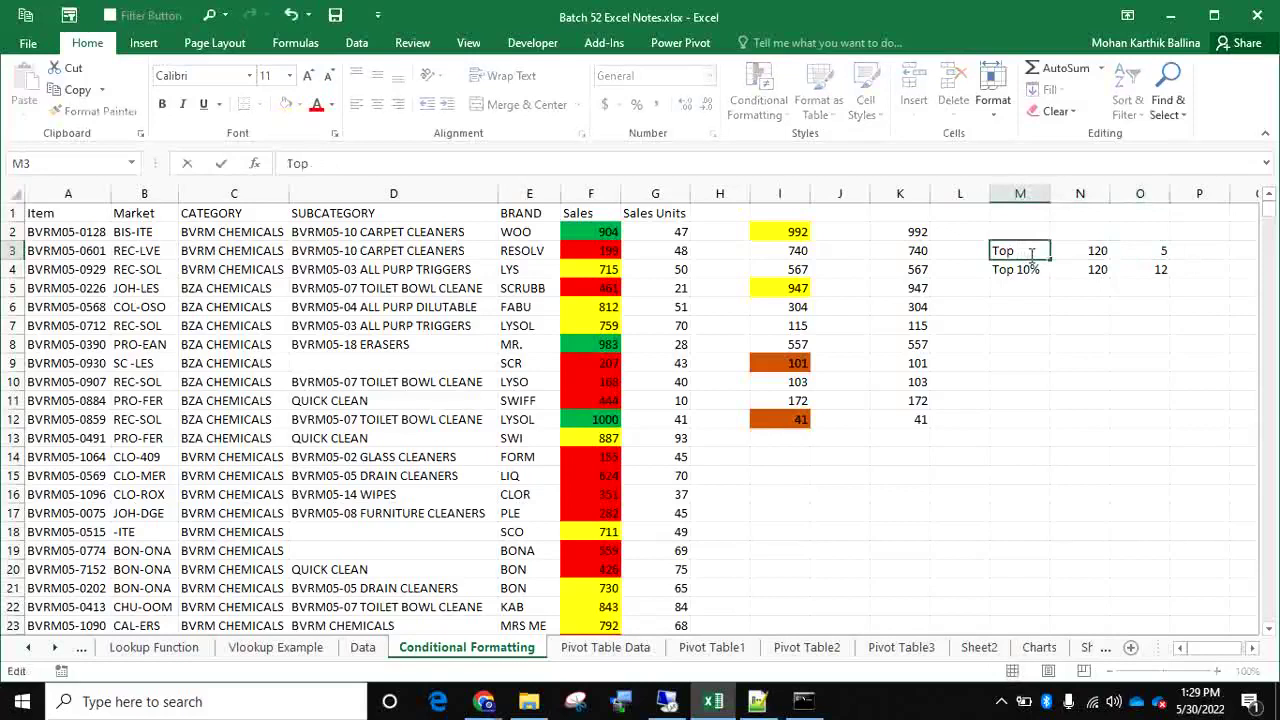
text(3)
key(Tab)
key(Tab)
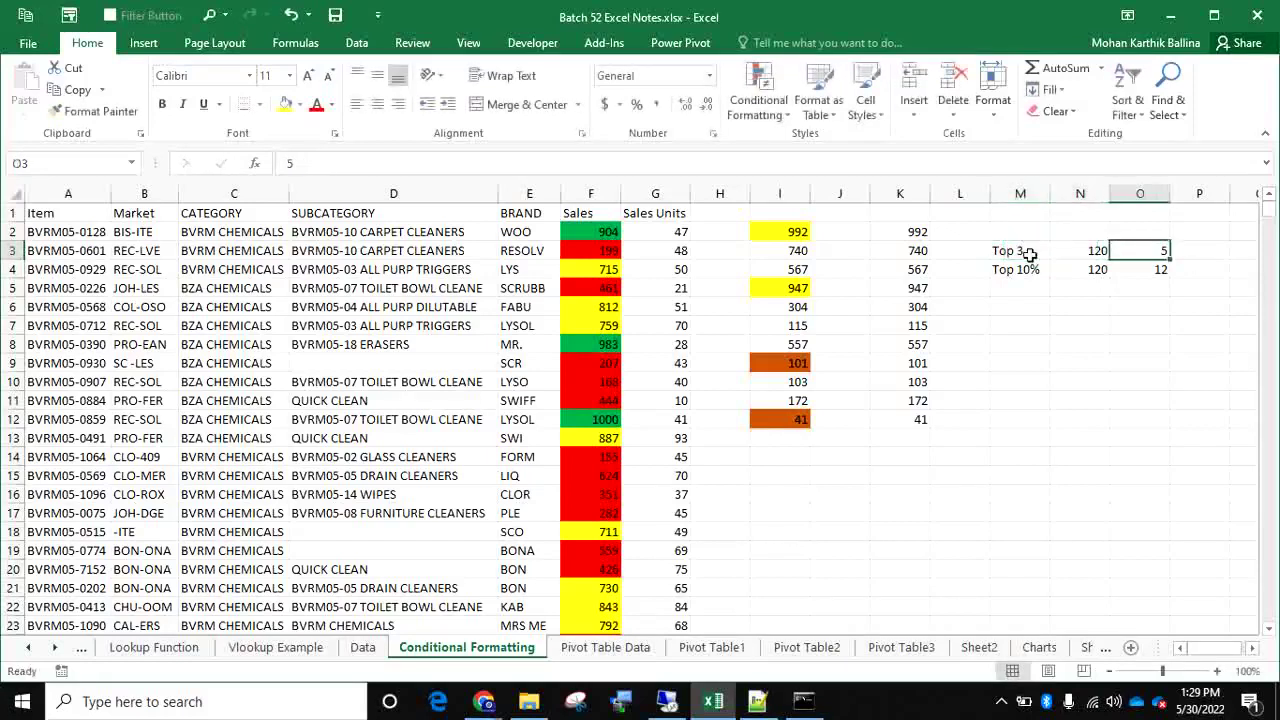
text(3)
key(Return)
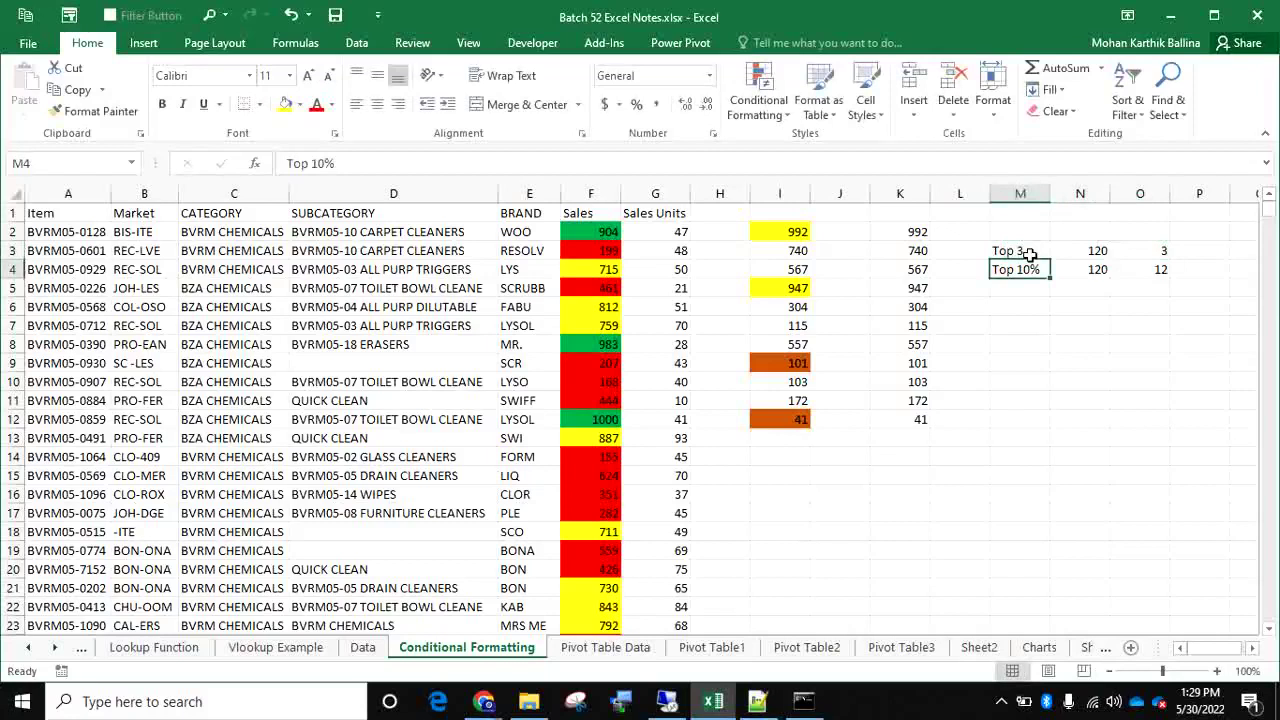
Change the label in M4 to "Top 5%" and set its item count in O4 to 6
click(1090, 272)
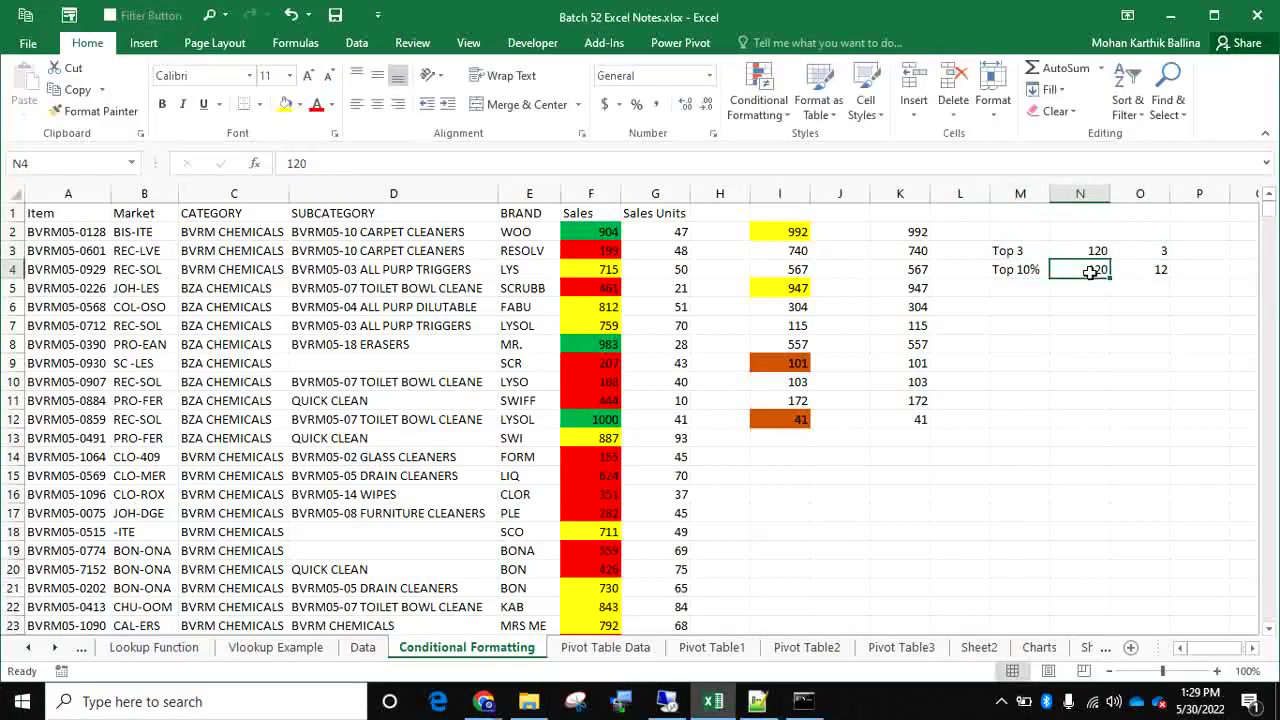
click(1155, 277)
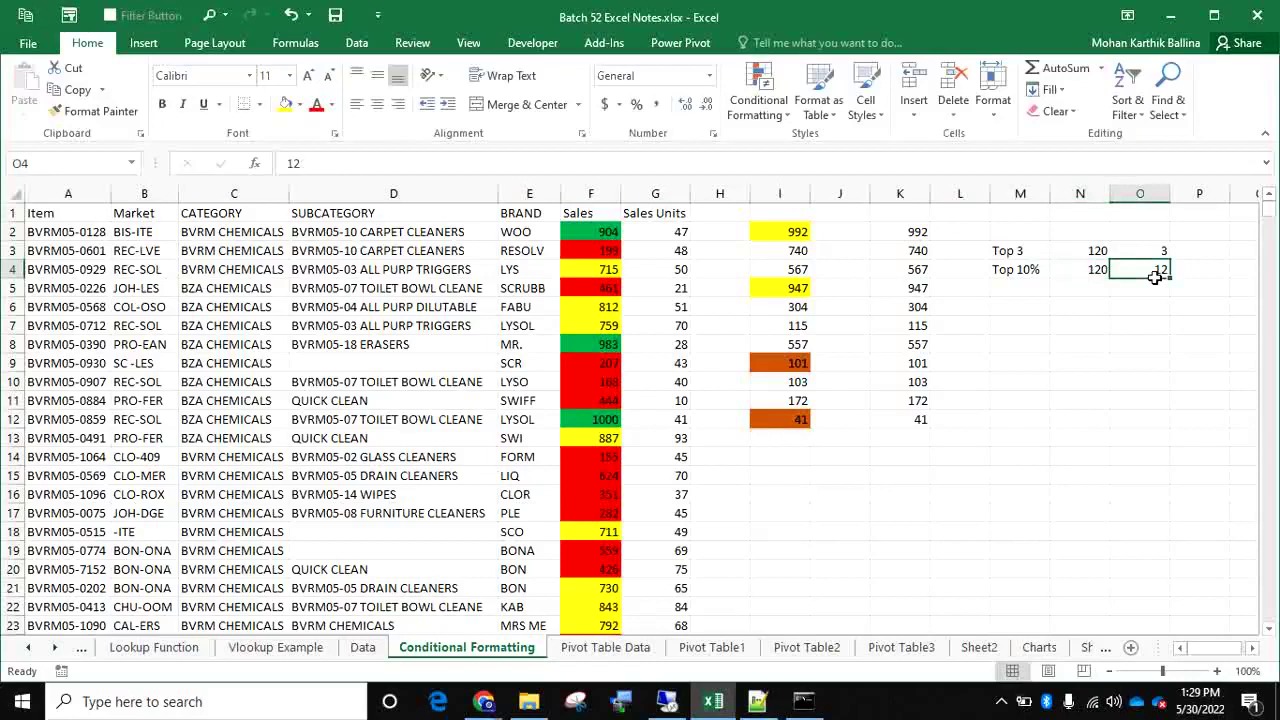
double_click(1022, 266)
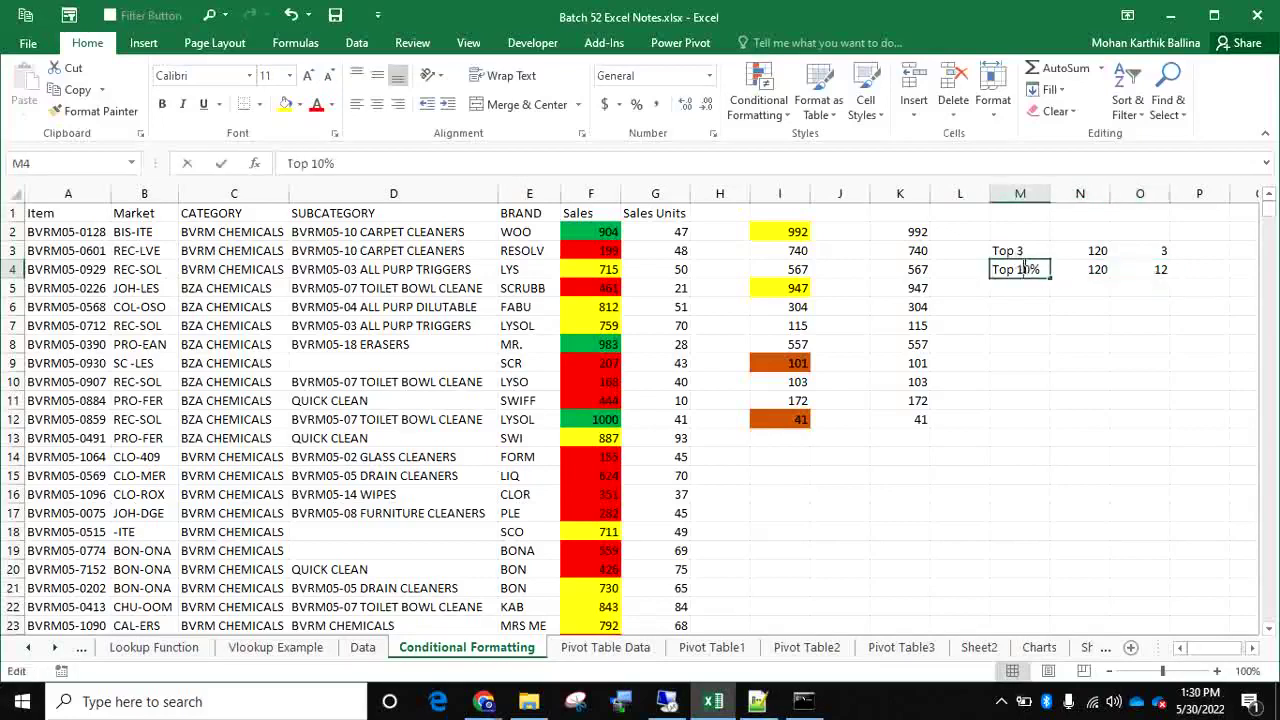
key(BackSpace)
key(Delete)
text(5)
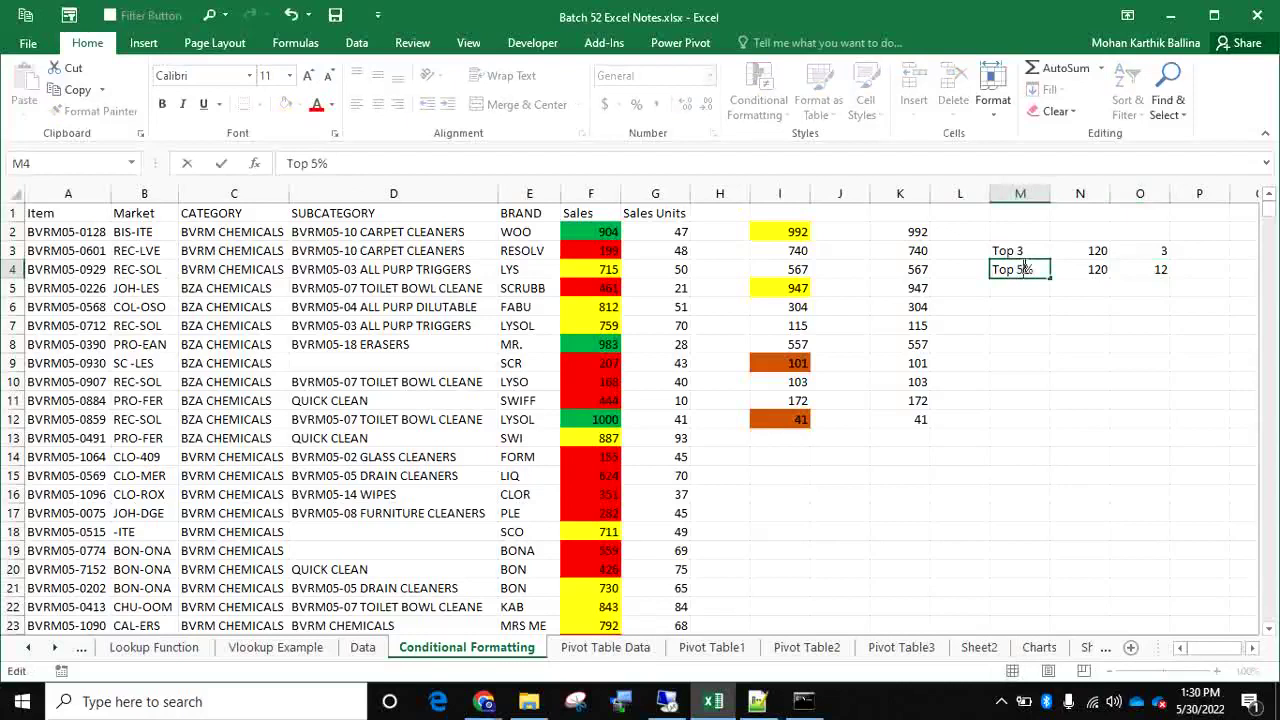
key(Tab)
key(Tab)
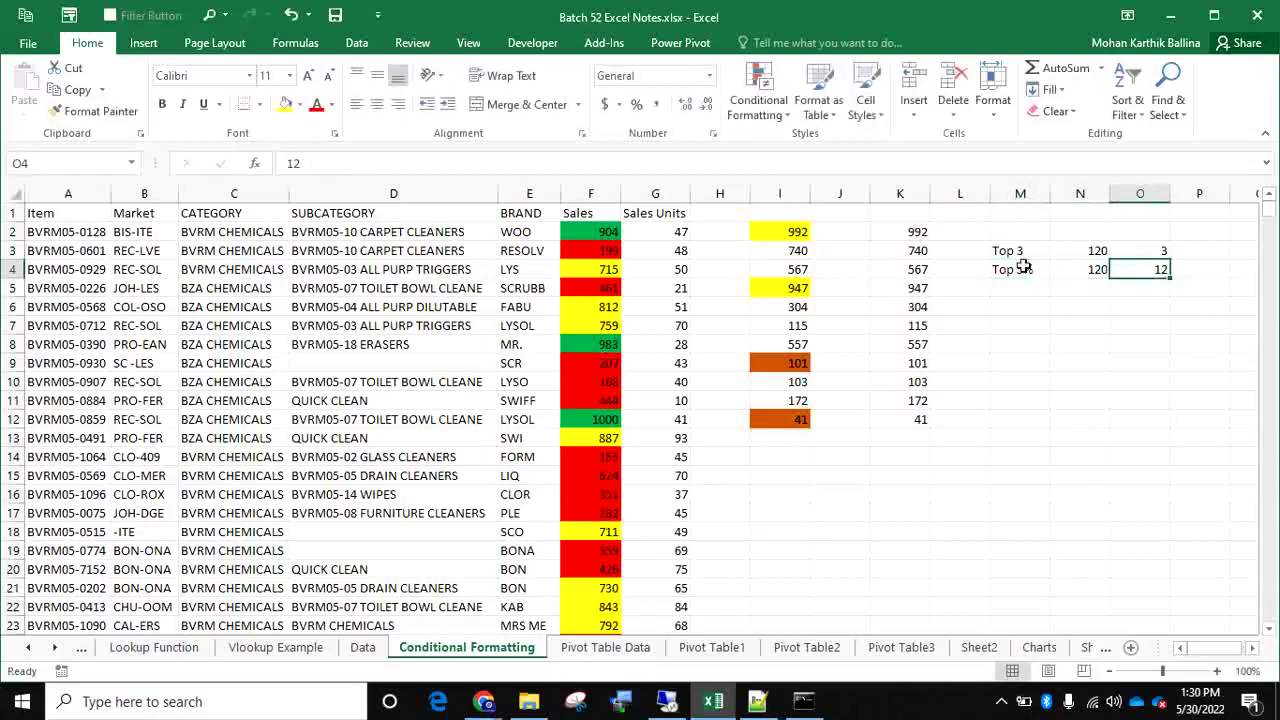
text(6)
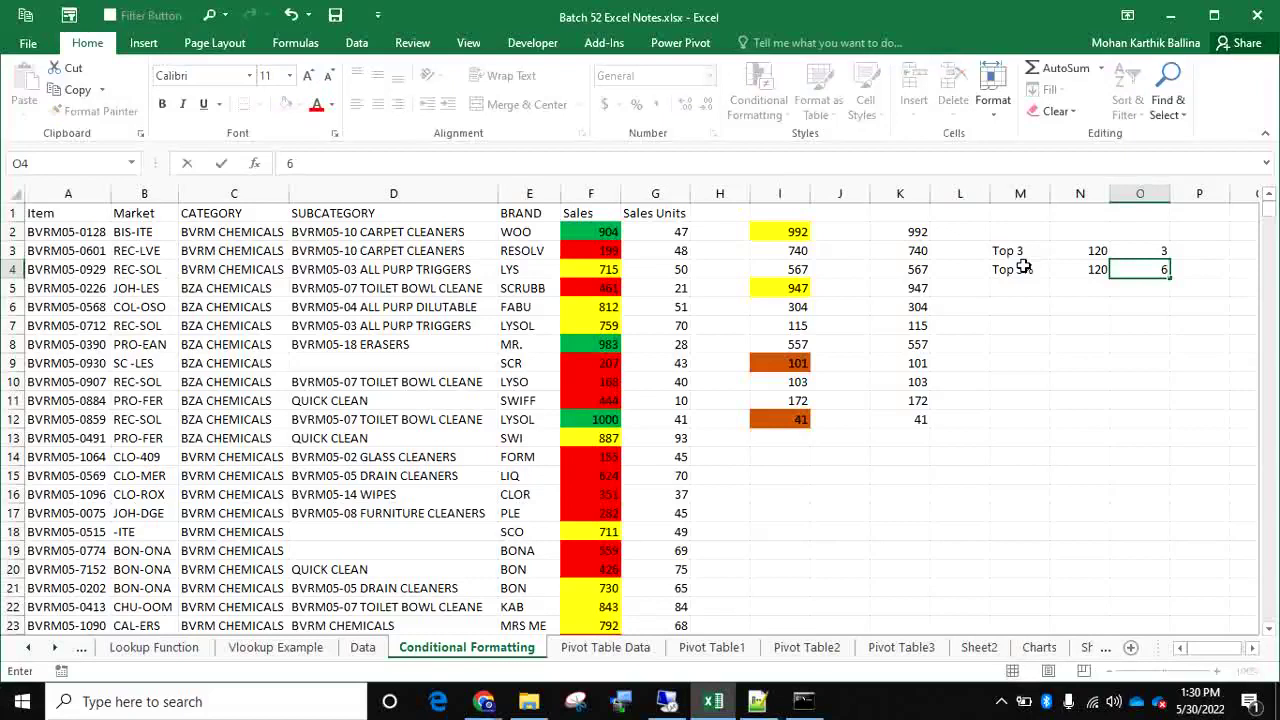
key(Return)
Review the available Top/Bottom conditional formatting rules, including Above Average, without applying one
drag(1023, 265, 1020, 254)
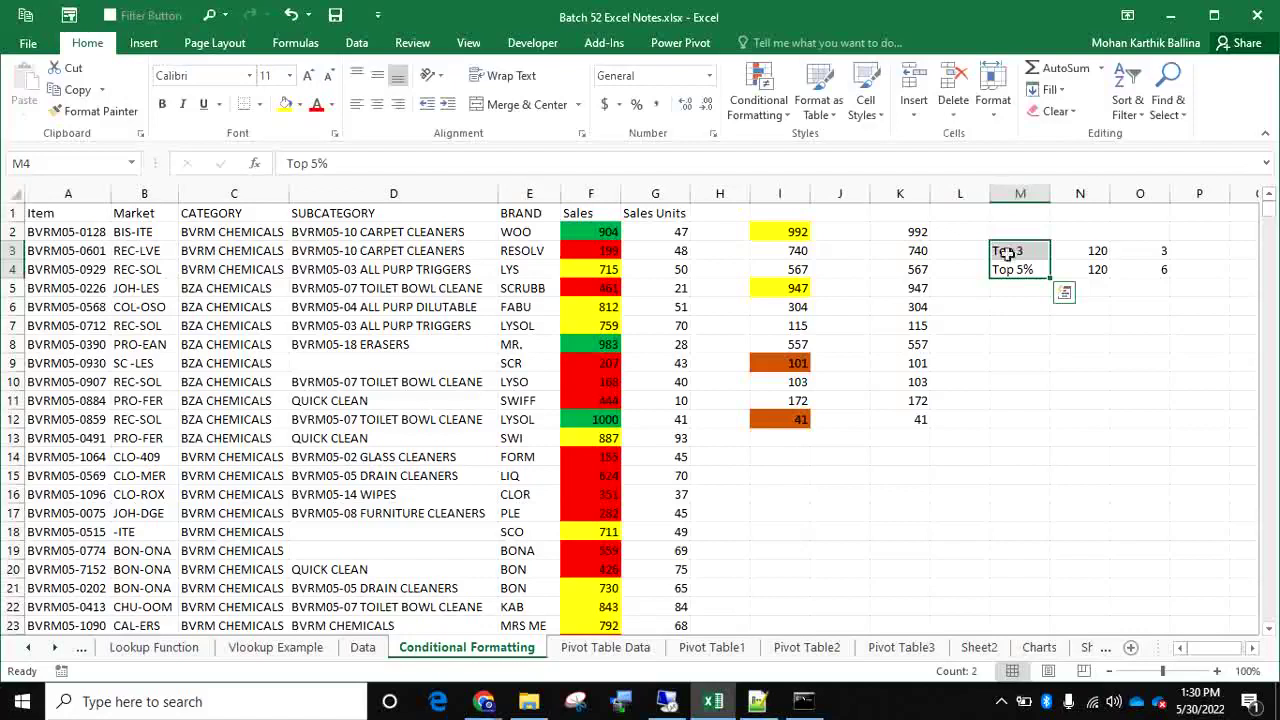
click(758, 112)
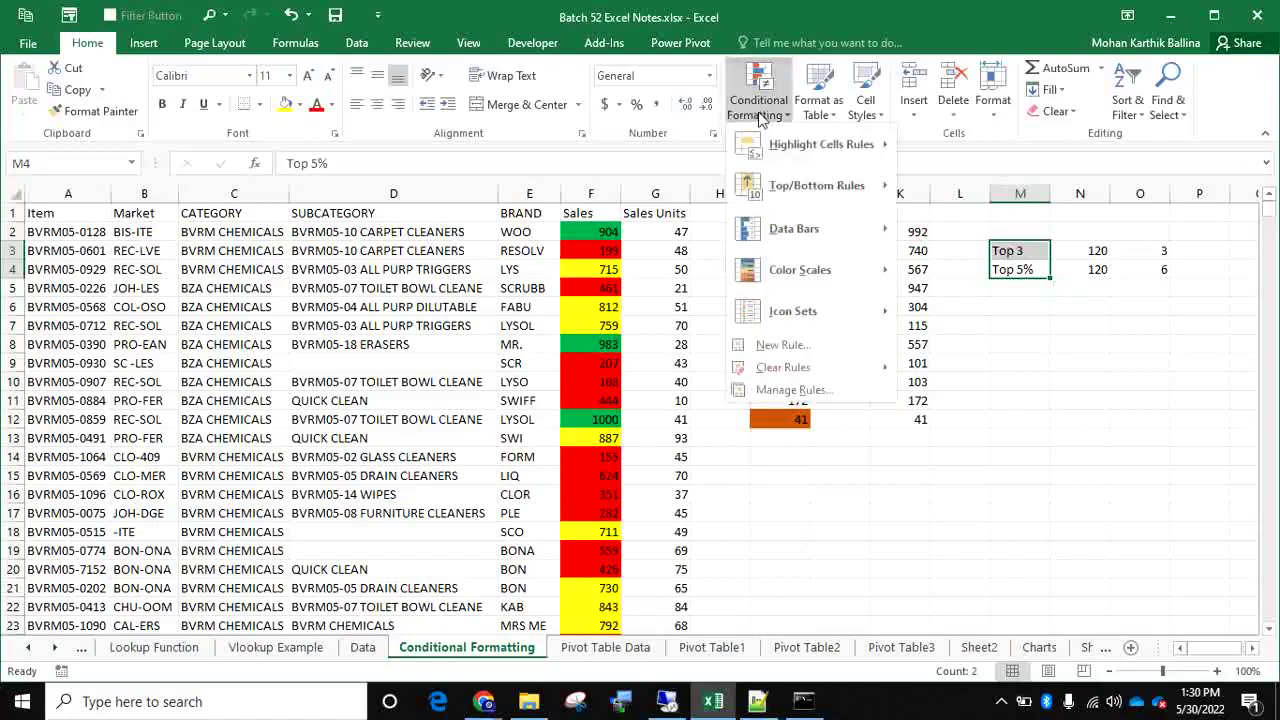
mouse_move(826, 187)
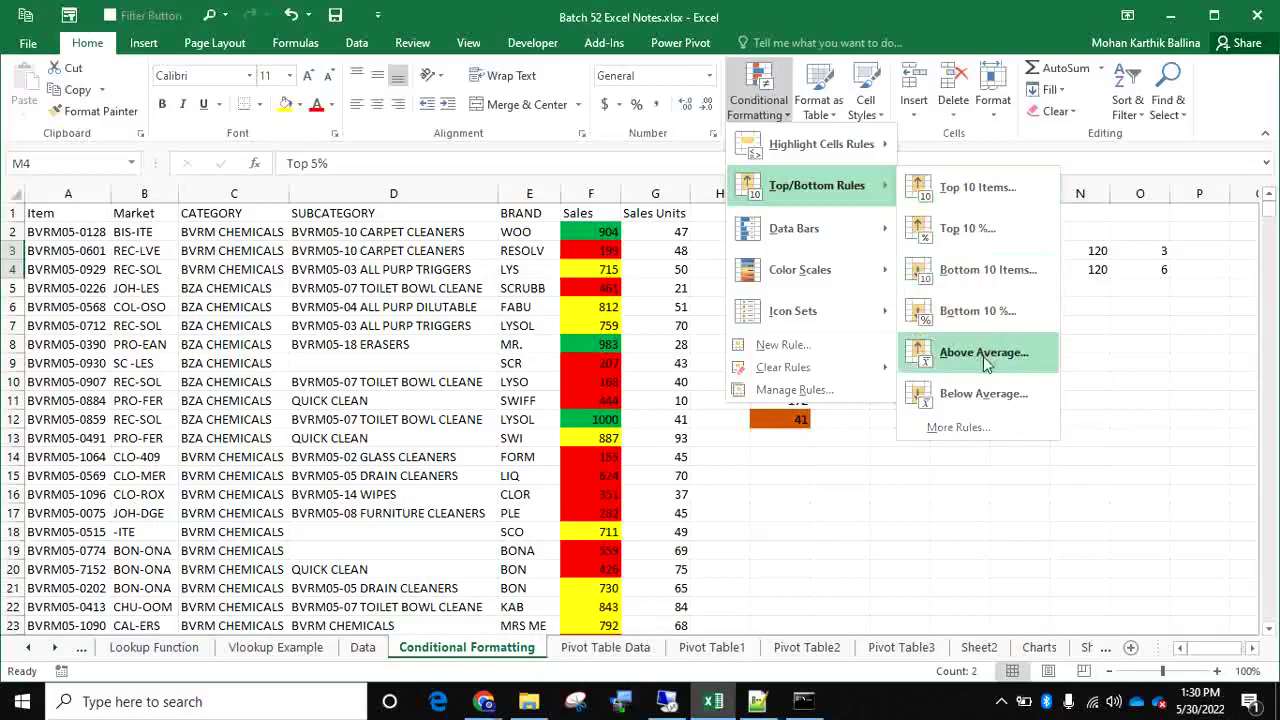
click(837, 510)
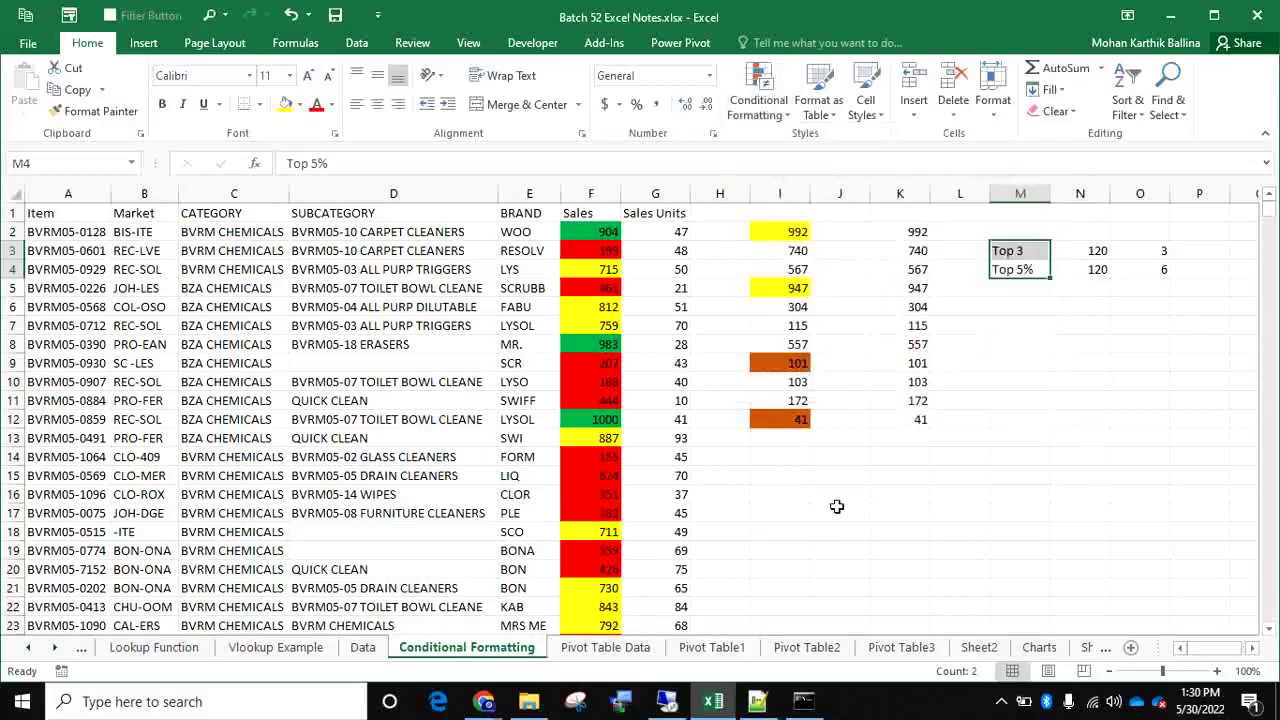
Add an Above Average conditional formatting rule to I2:I12 with a custom blue fill
drag(788, 232, 791, 417)
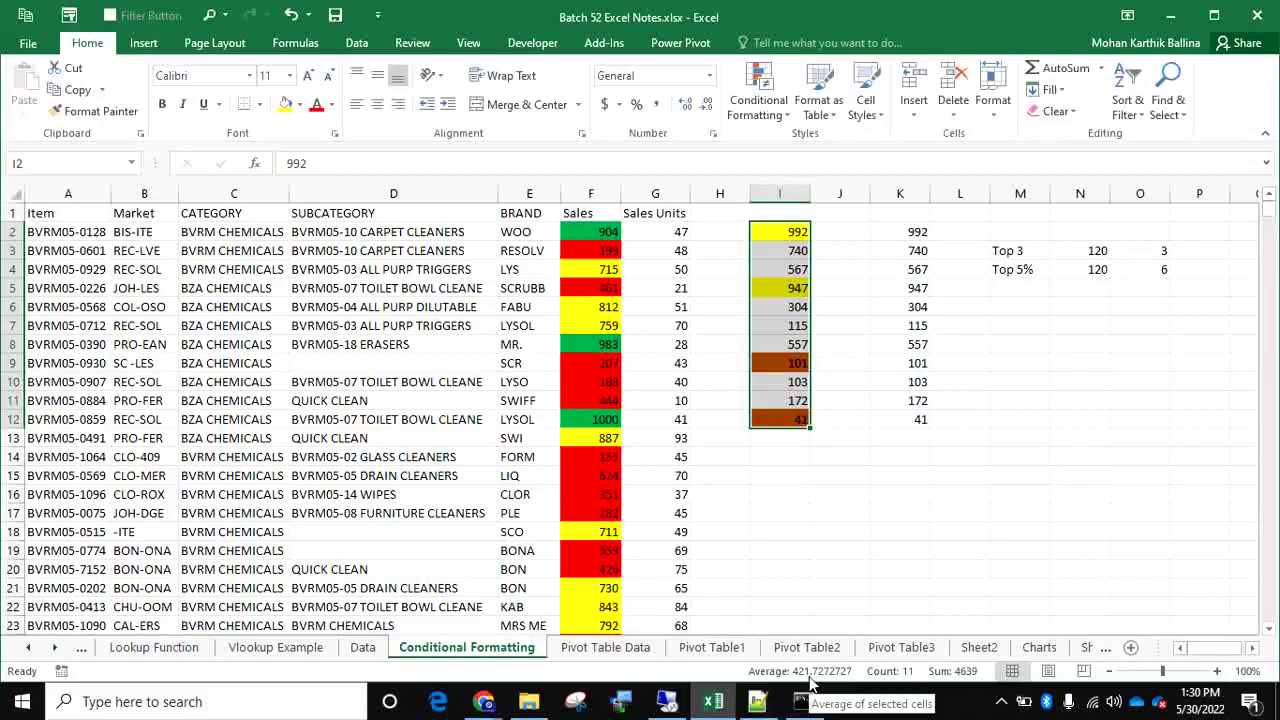
click(777, 119)
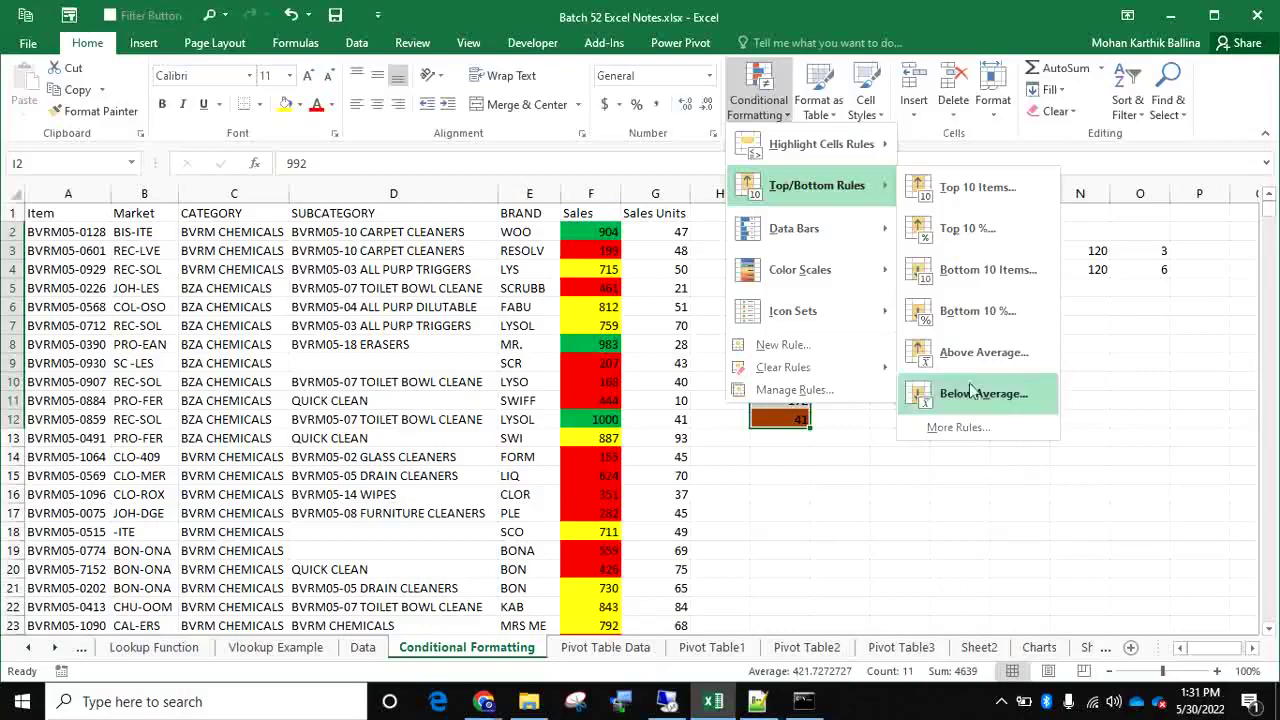
click(950, 353)
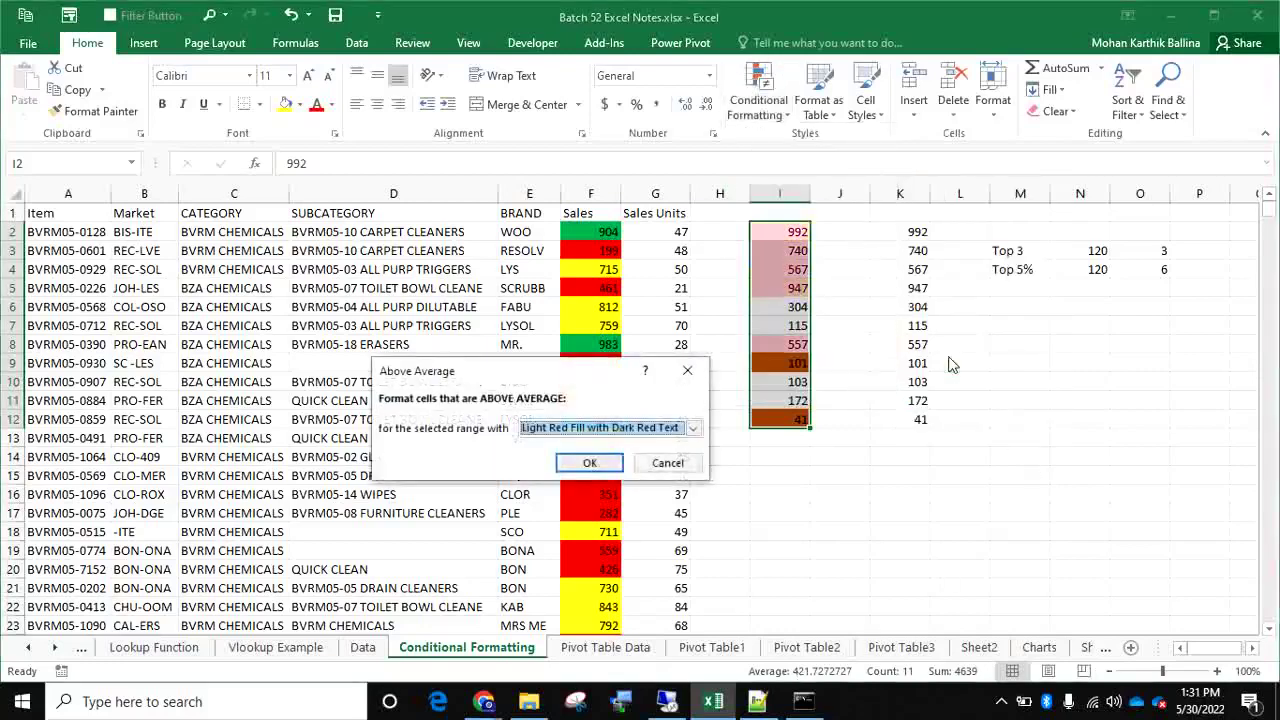
click(691, 428)
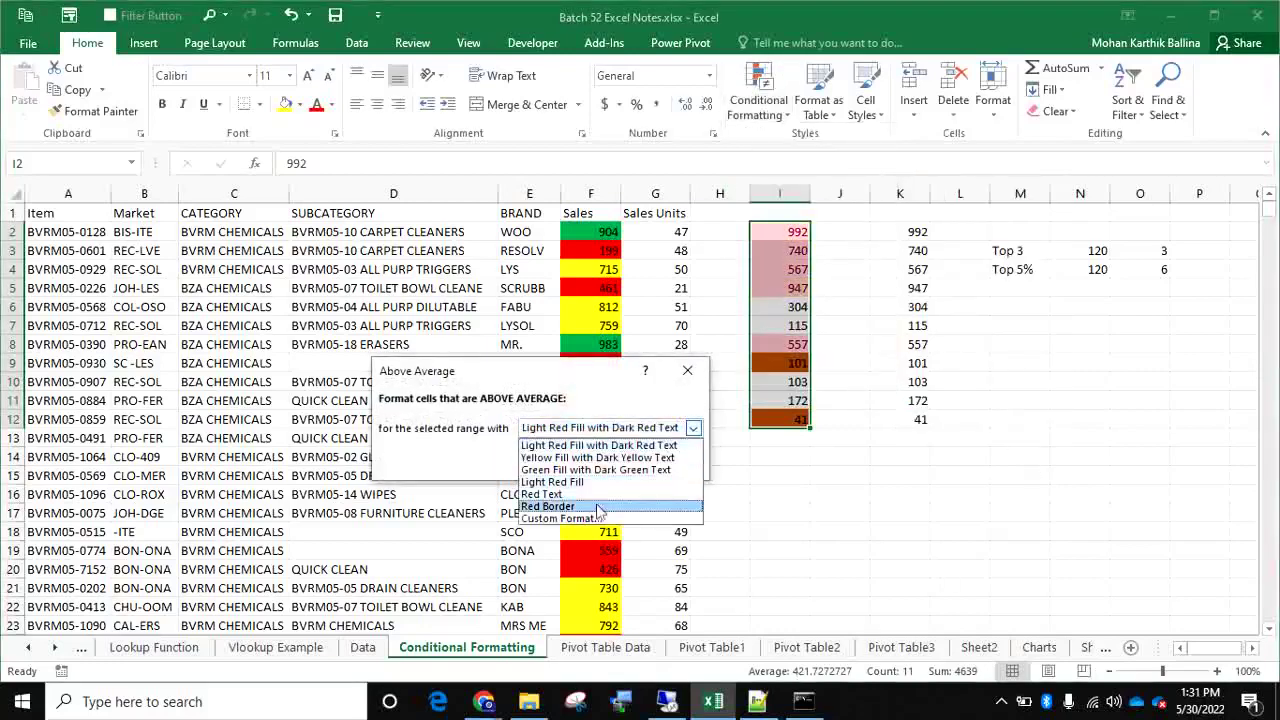
click(587, 506)
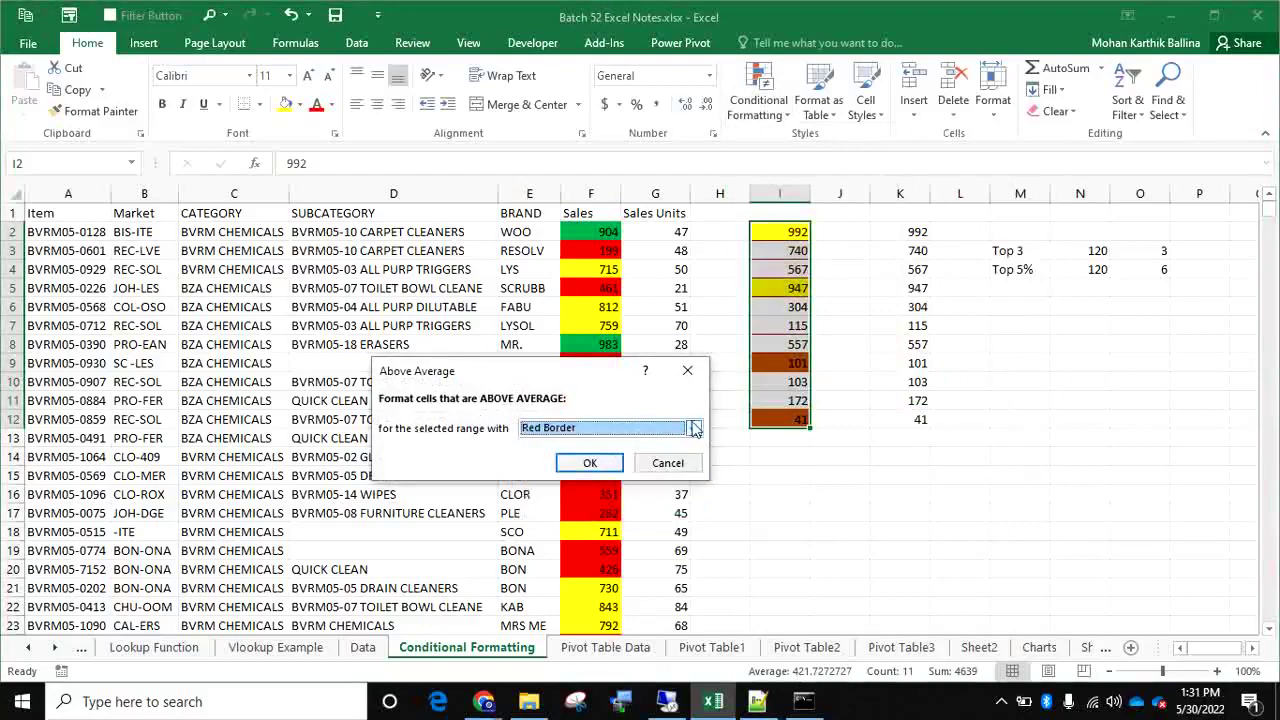
click(692, 428)
click(557, 519)
click(459, 289)
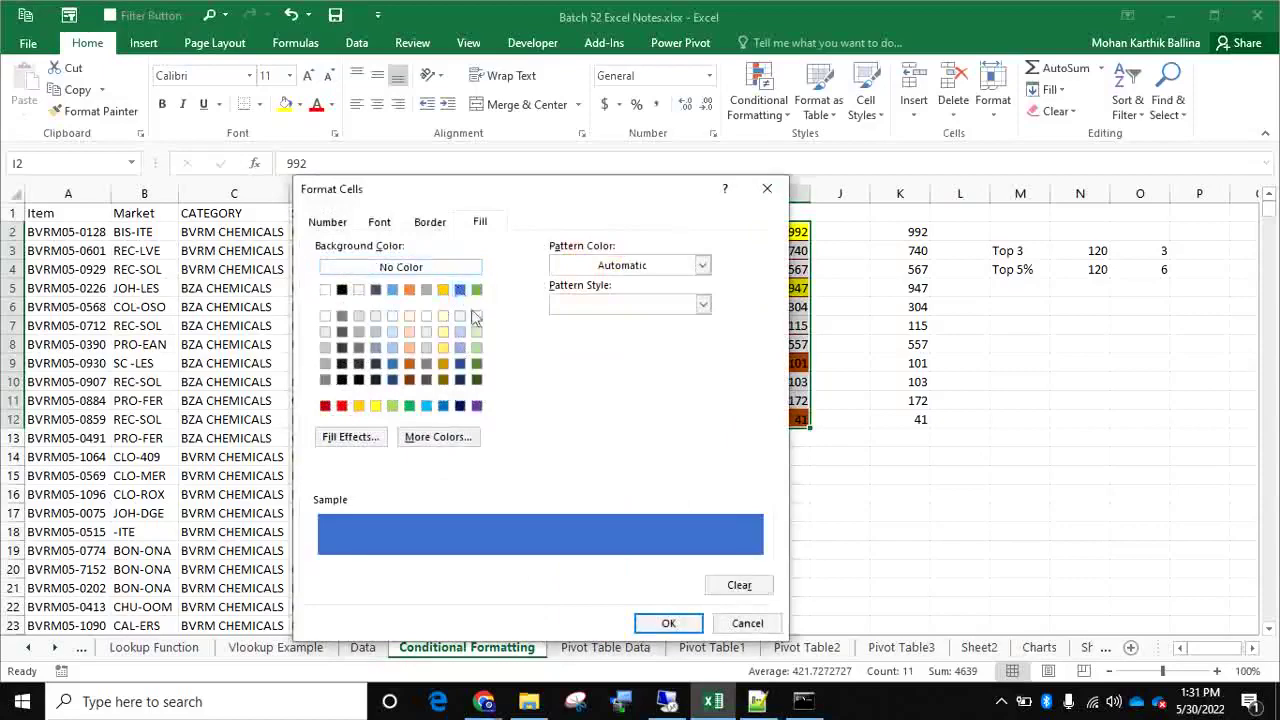
click(668, 623)
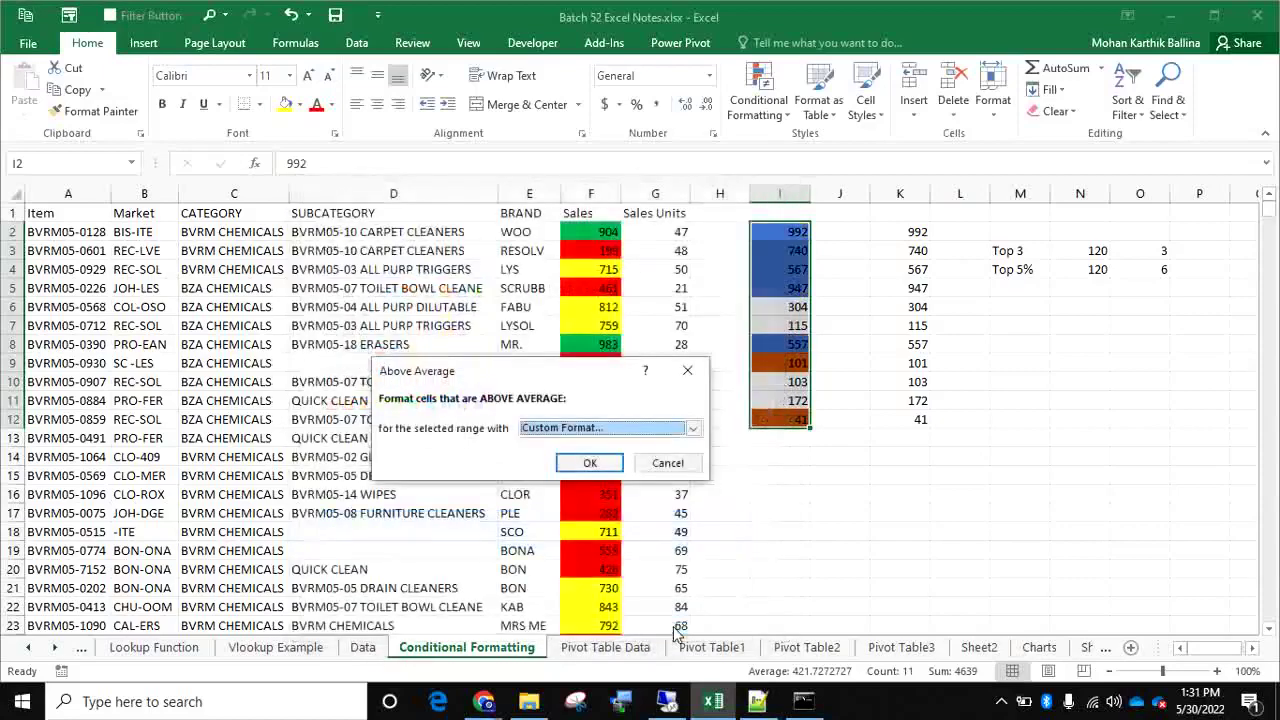
click(590, 463)
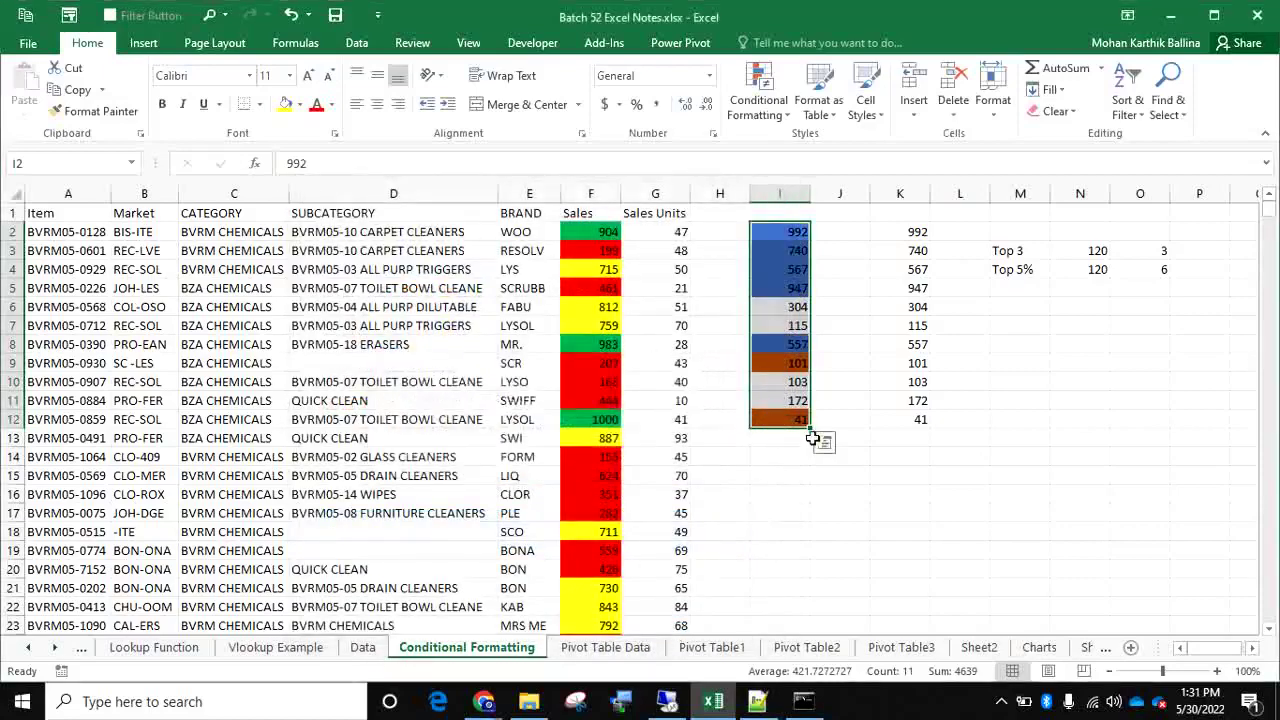
Check the blue-highlighted values in I2:I5 and I8
click(849, 362)
drag(792, 231, 794, 288)
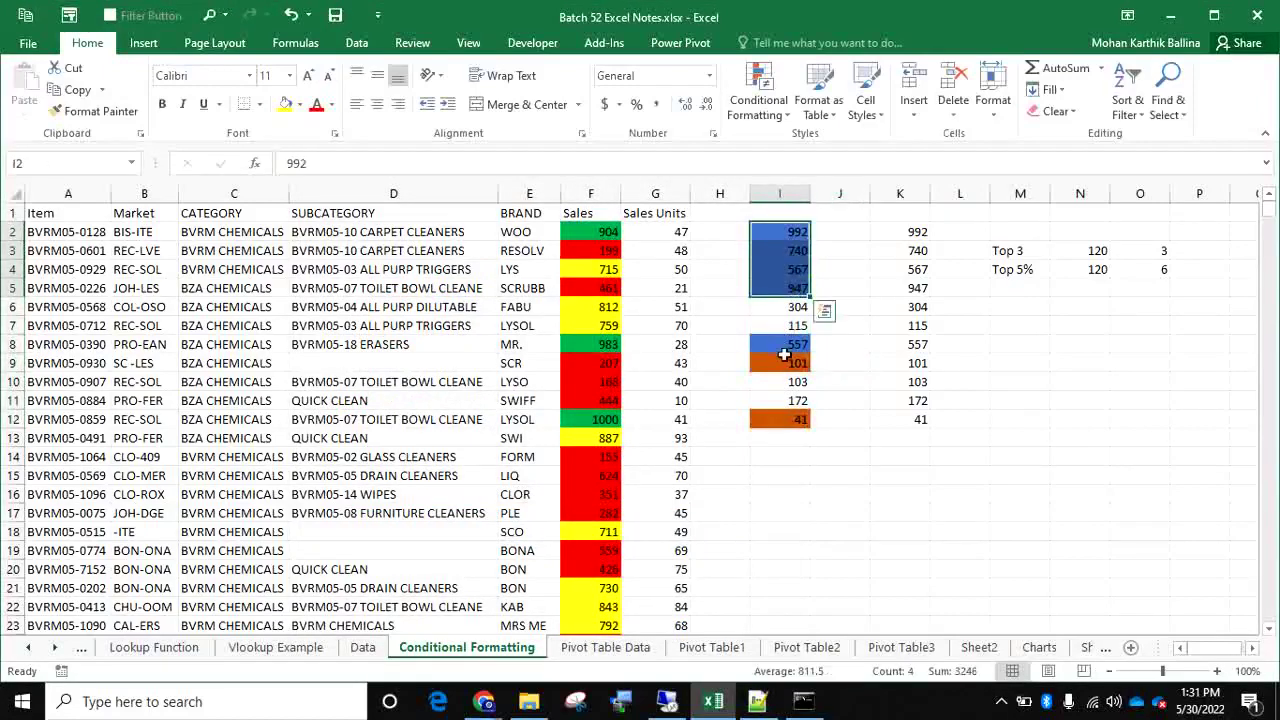
click(785, 346)
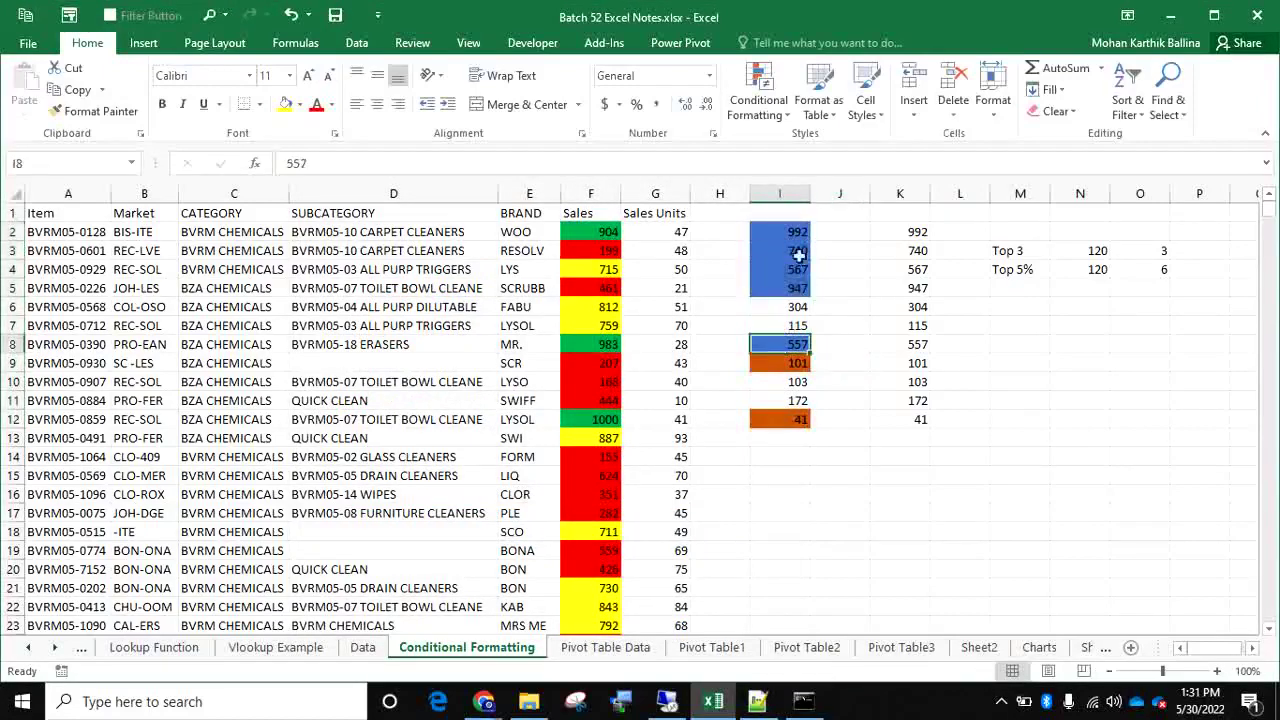
drag(789, 215, 793, 296)
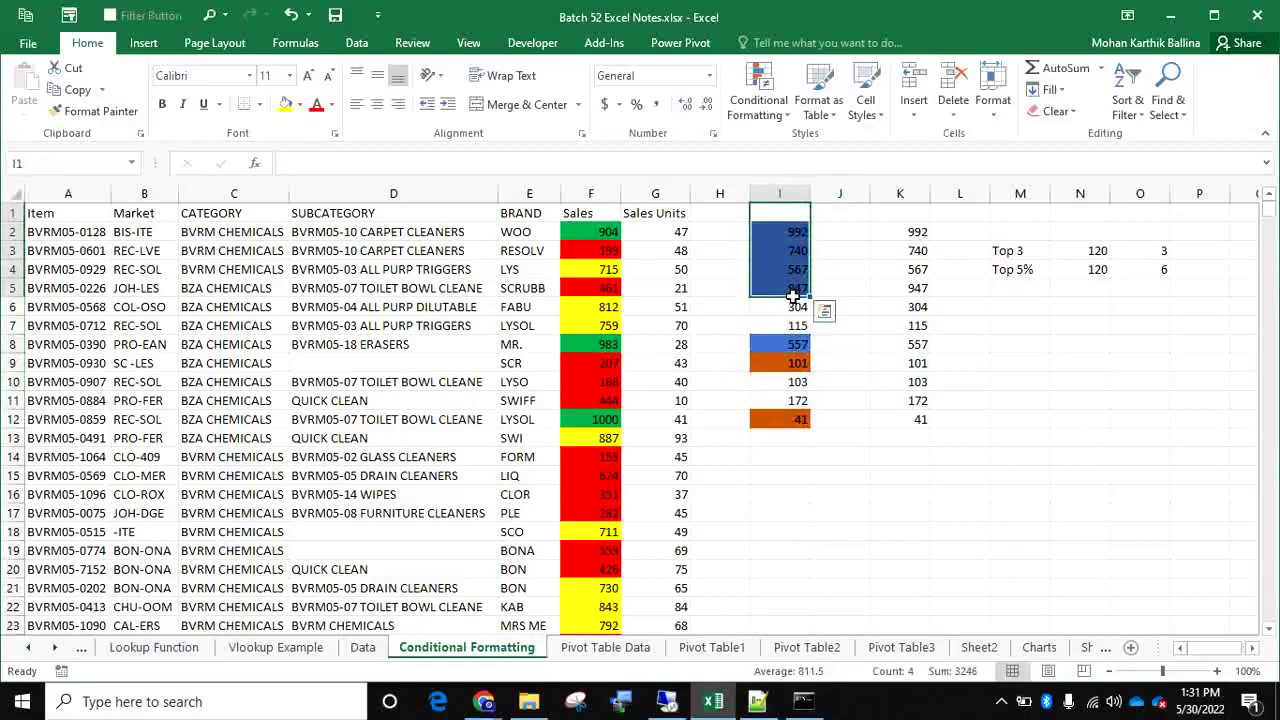
Edit the Above Average rule applied to I2:I12 and set its font color to white
drag(772, 232, 777, 419)
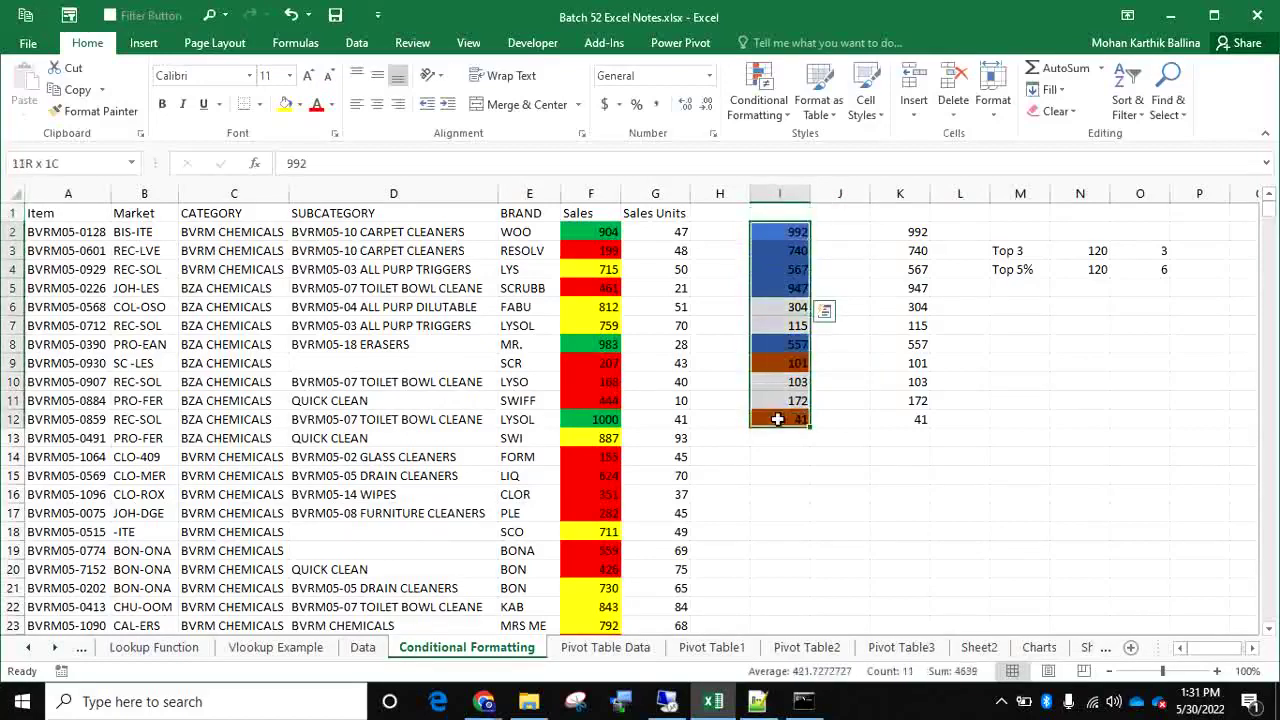
click(759, 100)
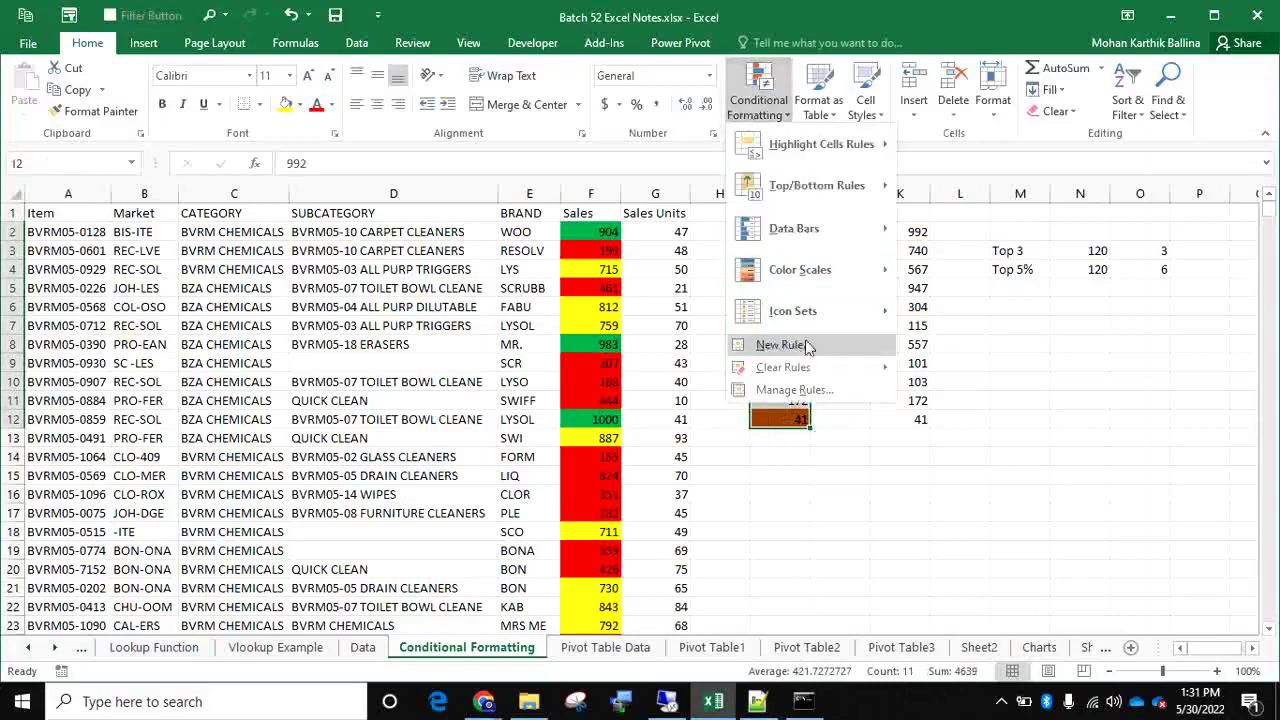
click(798, 390)
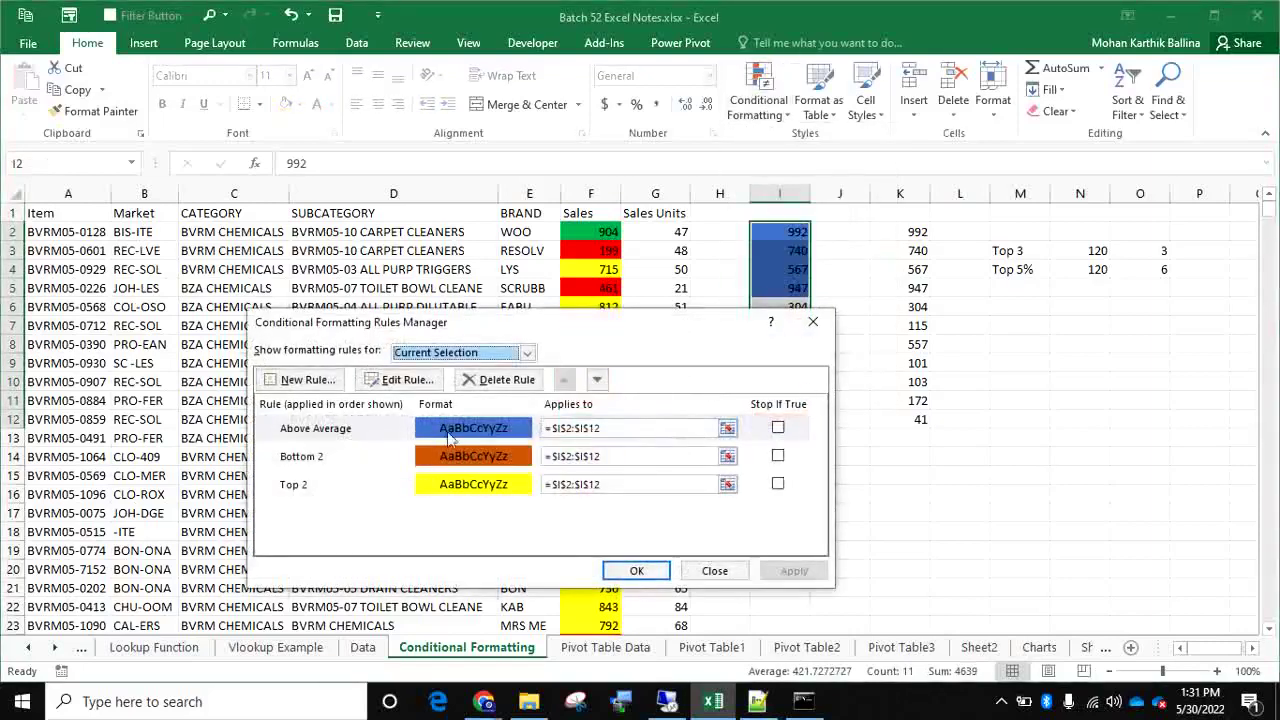
click(450, 432)
click(400, 380)
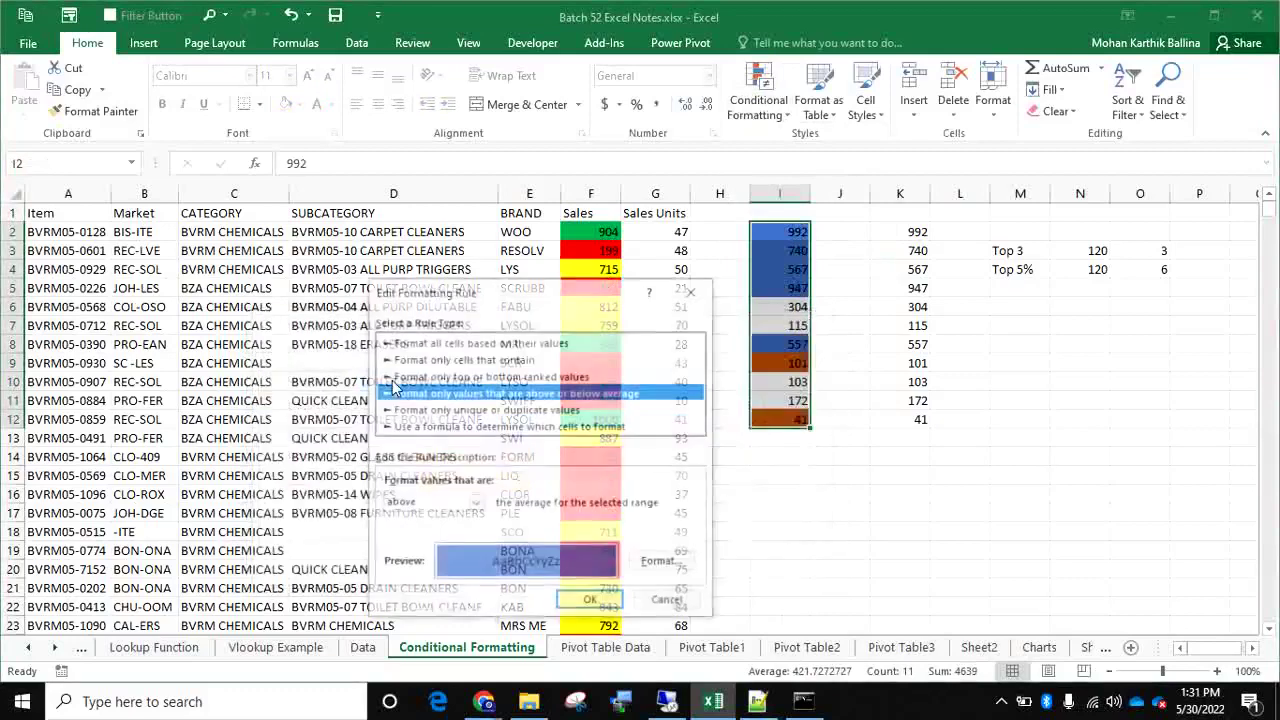
click(655, 562)
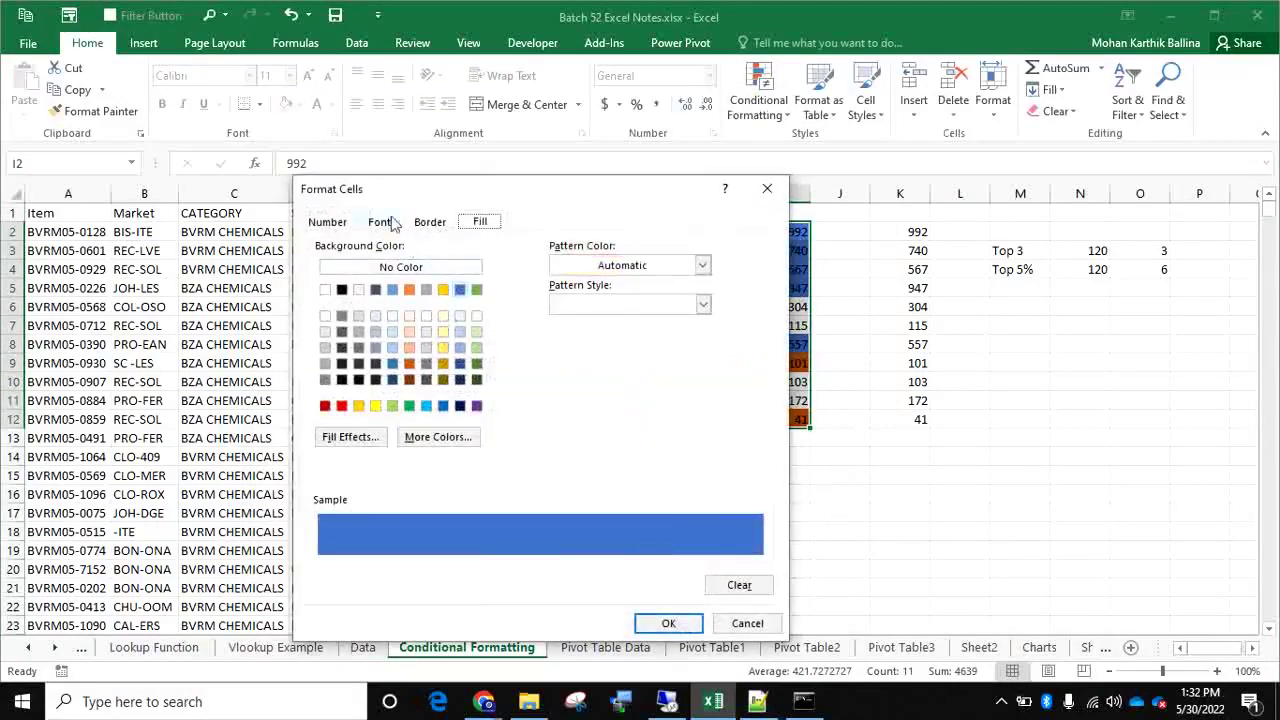
click(395, 227)
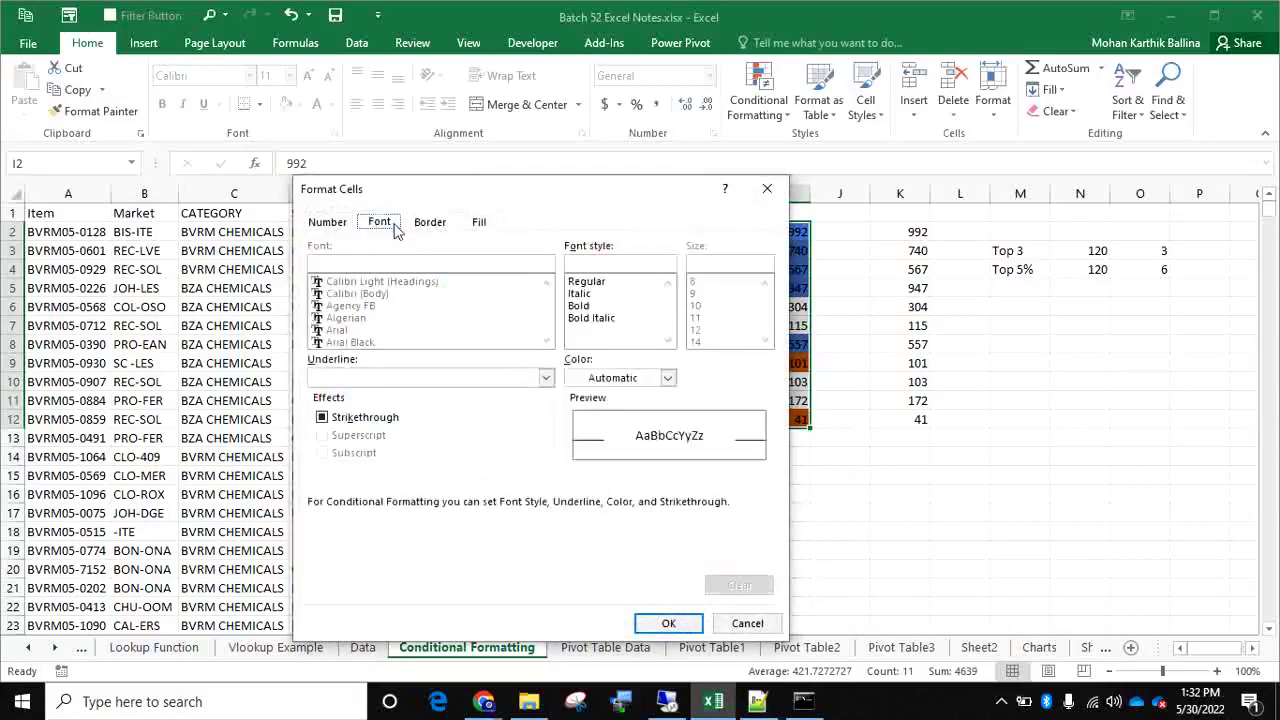
click(668, 380)
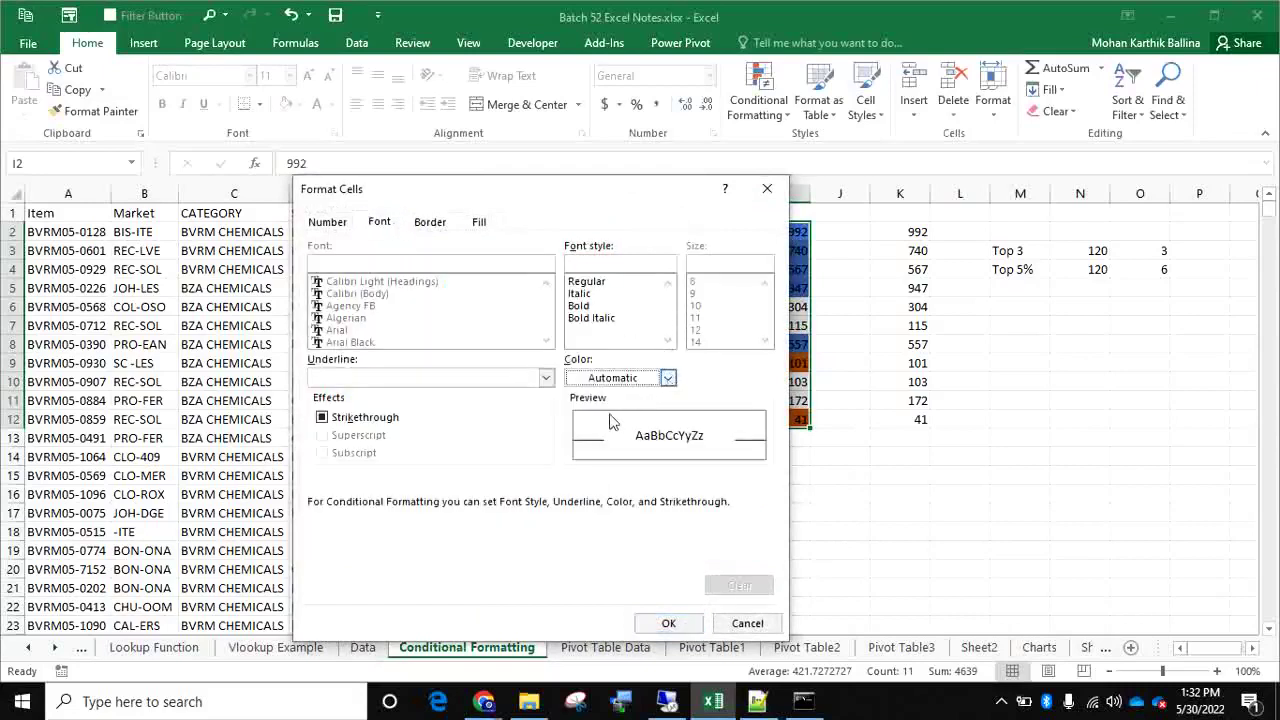
click(574, 444)
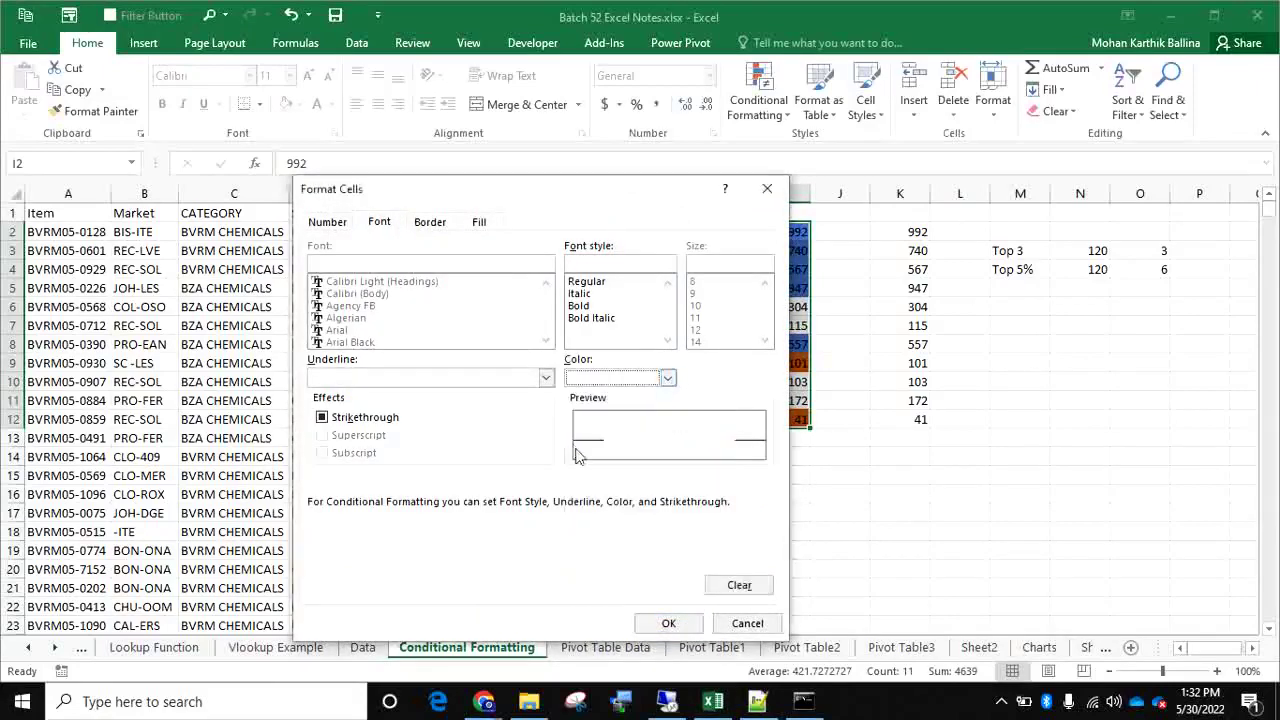
Set the rule's font style to Bold Italic and apply the edited Above Average rule to the range
click(598, 306)
click(600, 294)
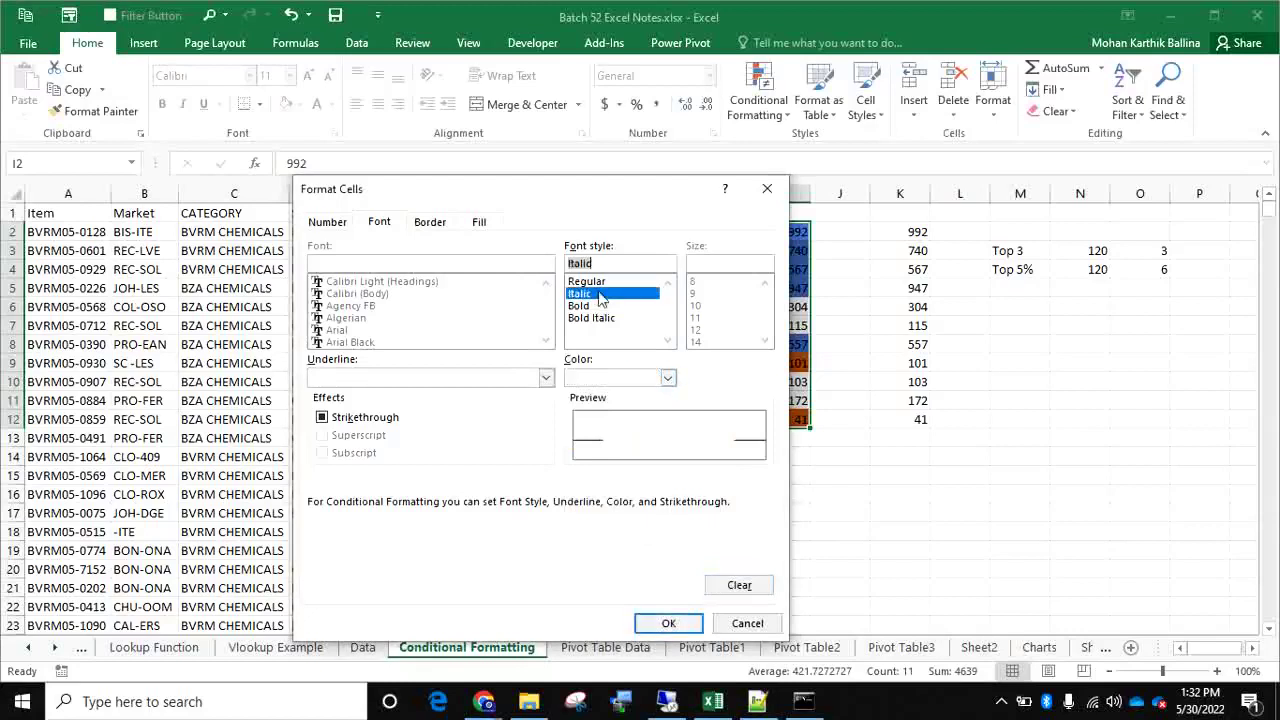
click(597, 306)
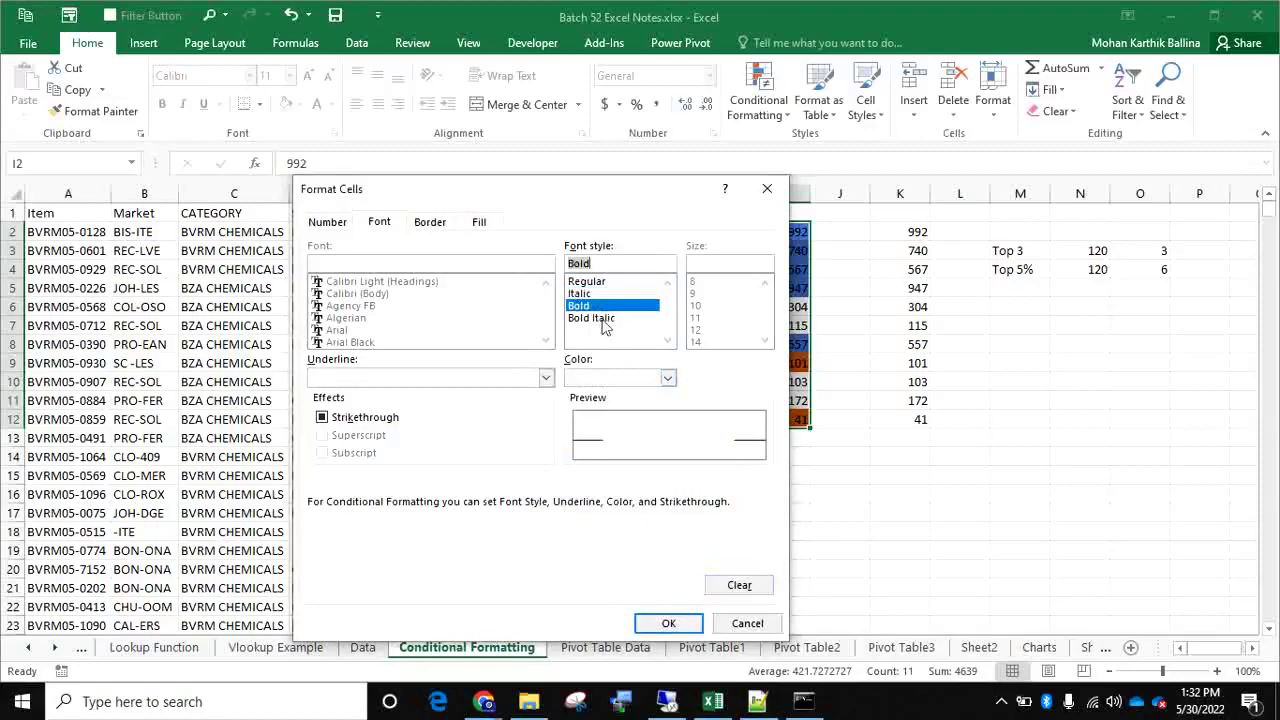
click(603, 319)
click(668, 623)
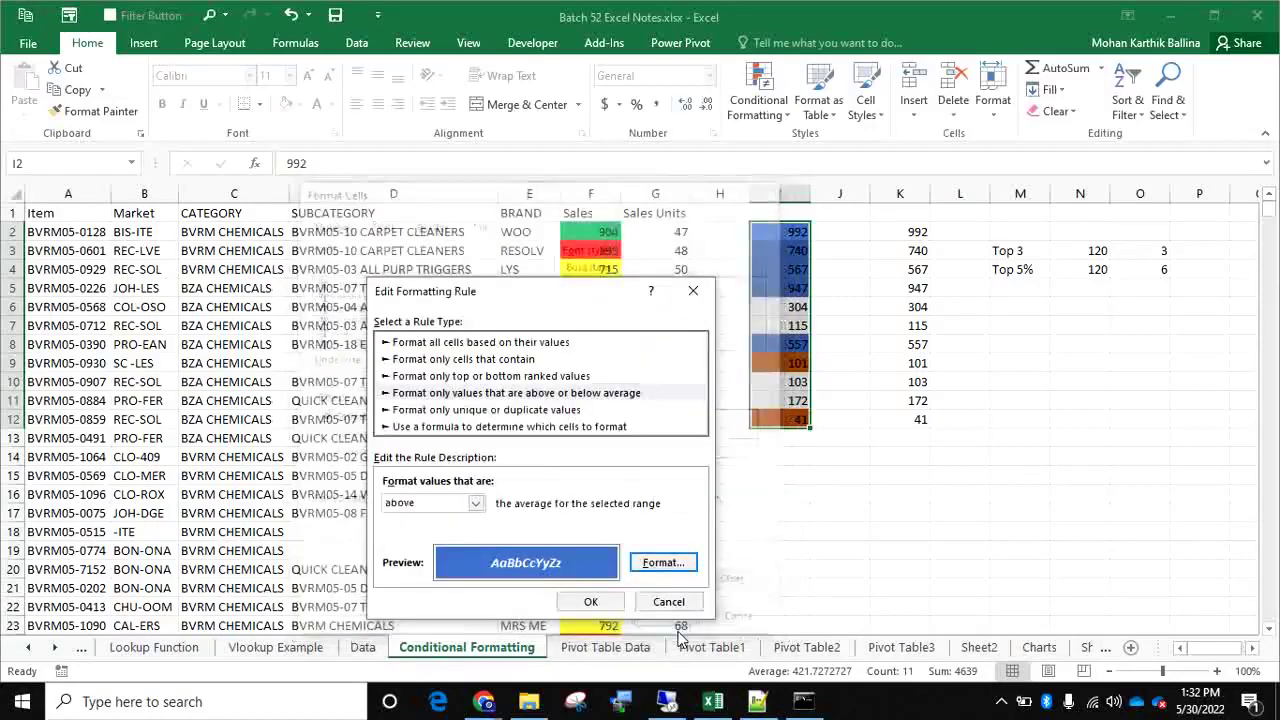
click(592, 601)
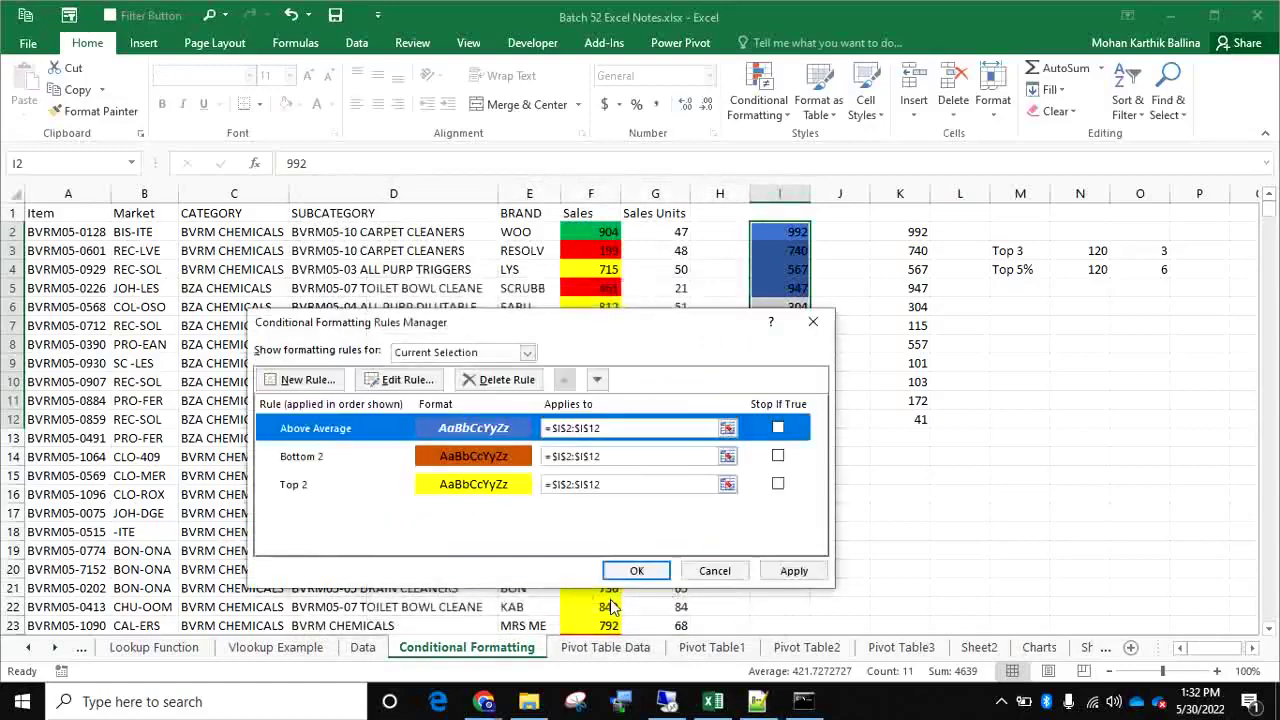
click(789, 571)
click(651, 571)
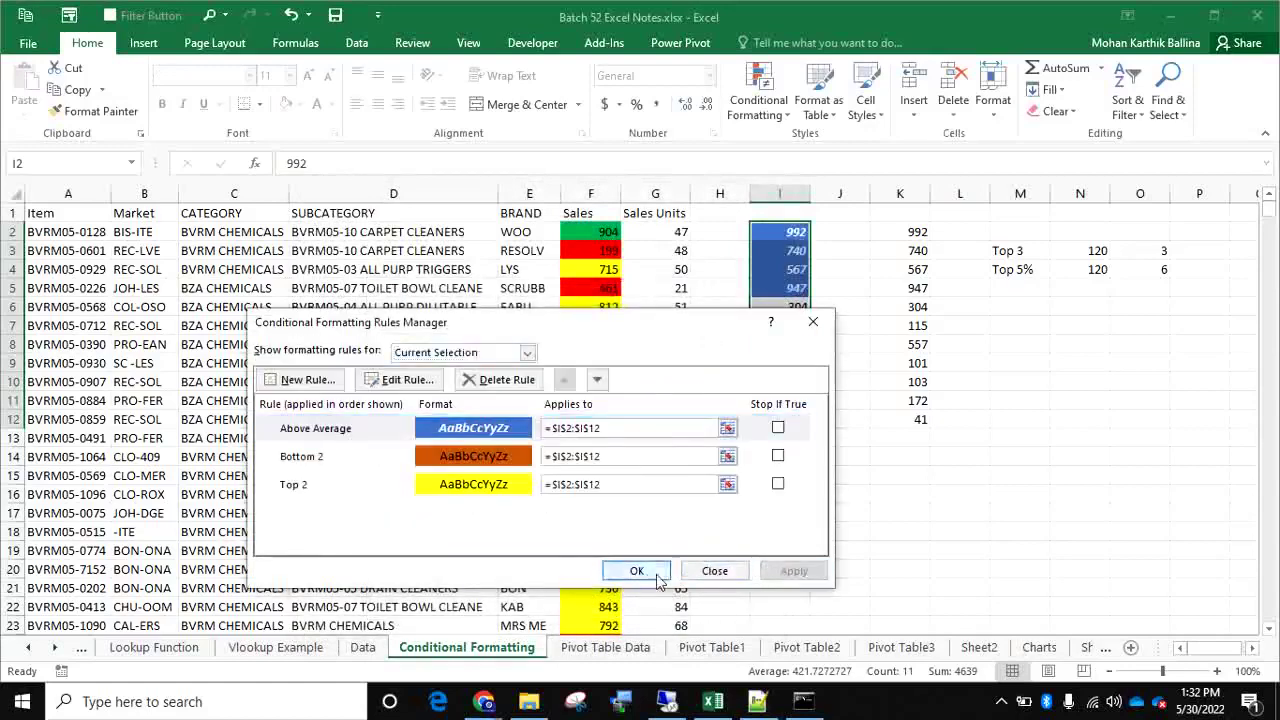
click(851, 436)
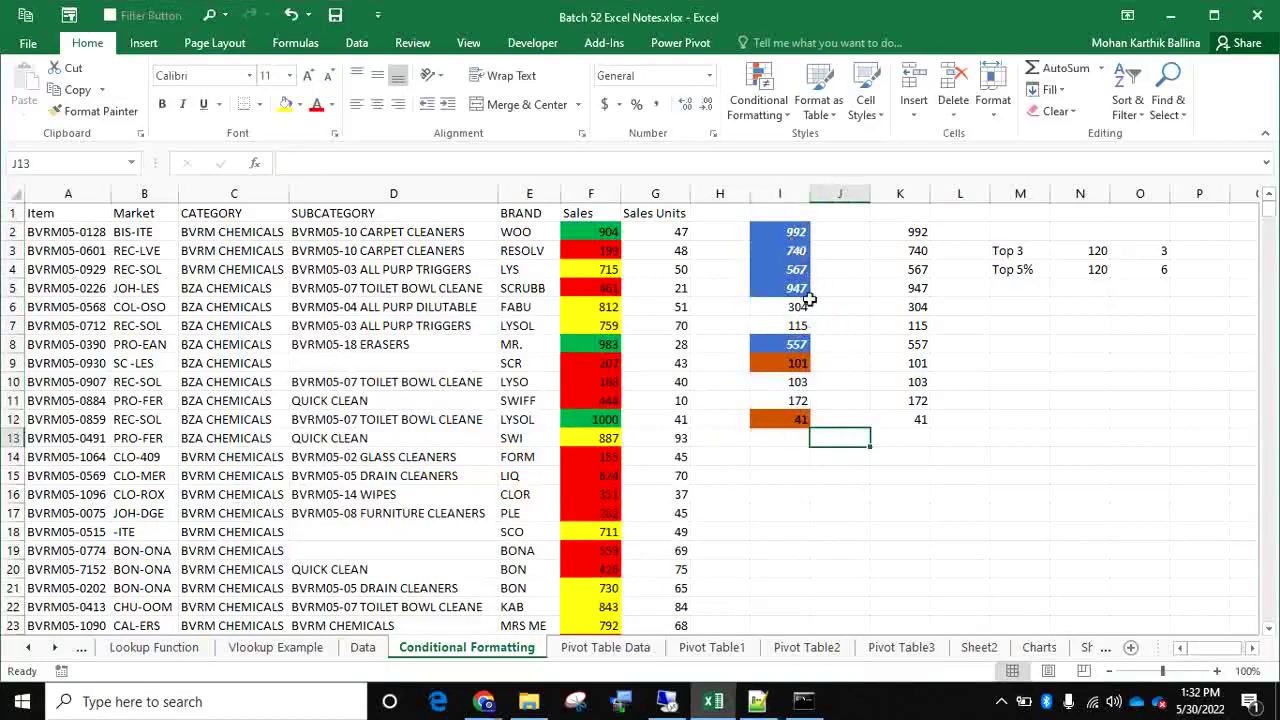
Change the value in cell I2 to 123
click(783, 231)
text(123)
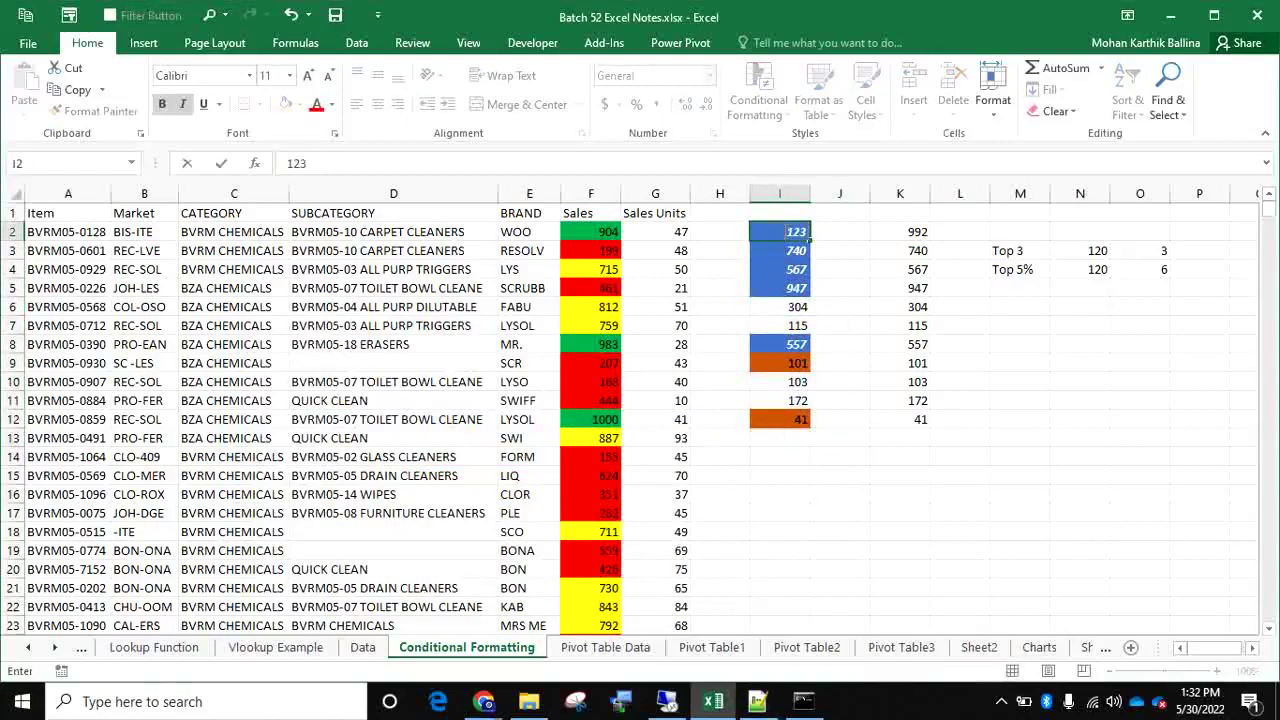
key(Return)
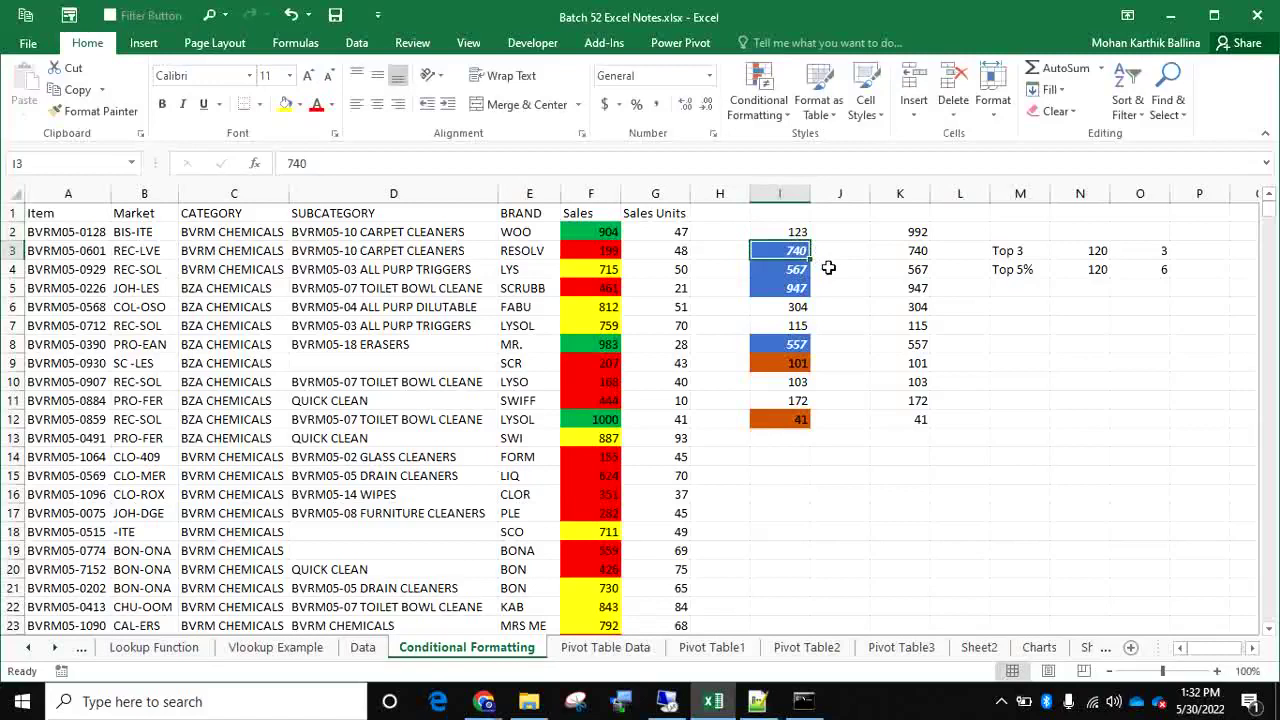
Change the value in cell I2 to 456
key(Up)
text(456)
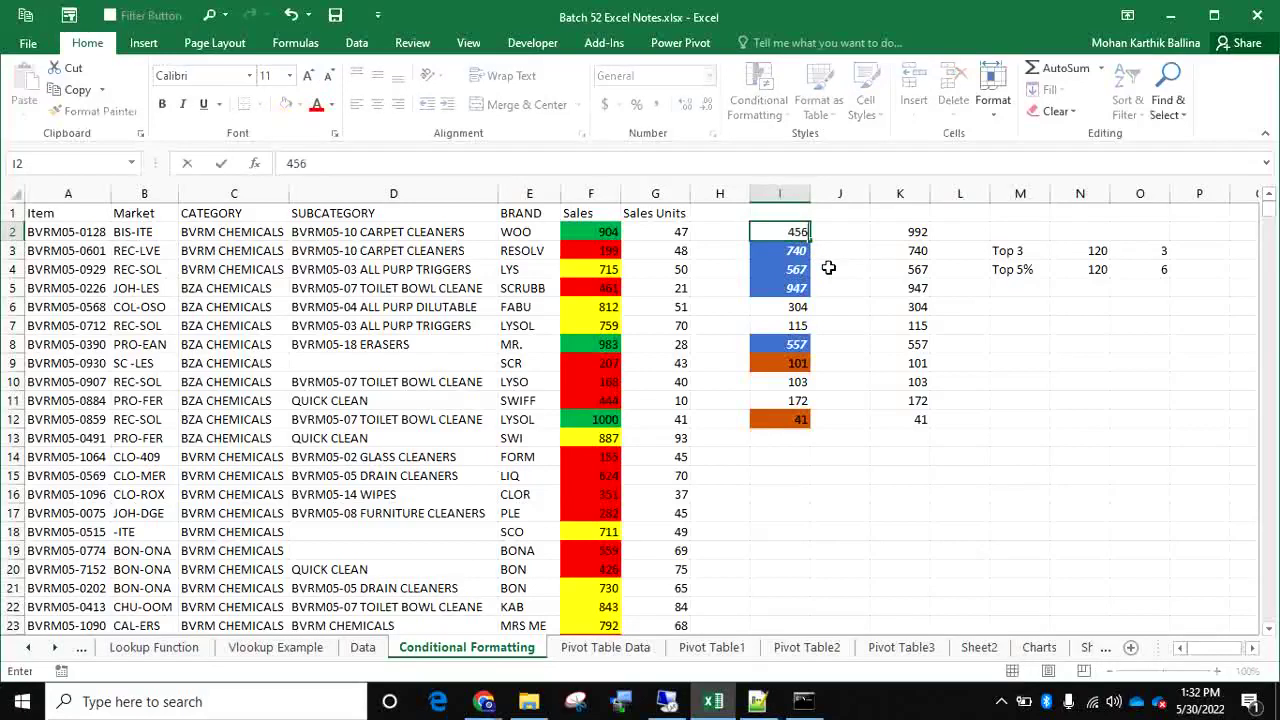
key(Return)
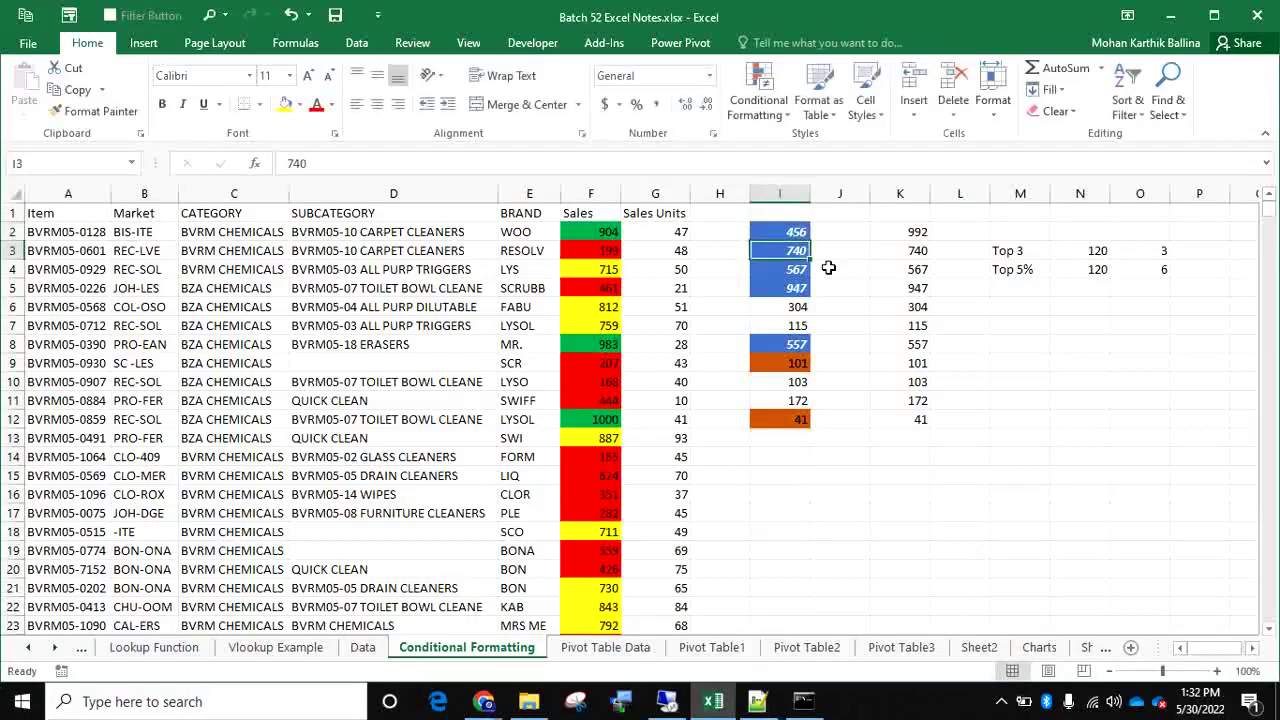
Review the conditional formatting options, including Highlight Cells Rules and Icon Sets, and the color-coded Sales values, without applying a rule
click(762, 118)
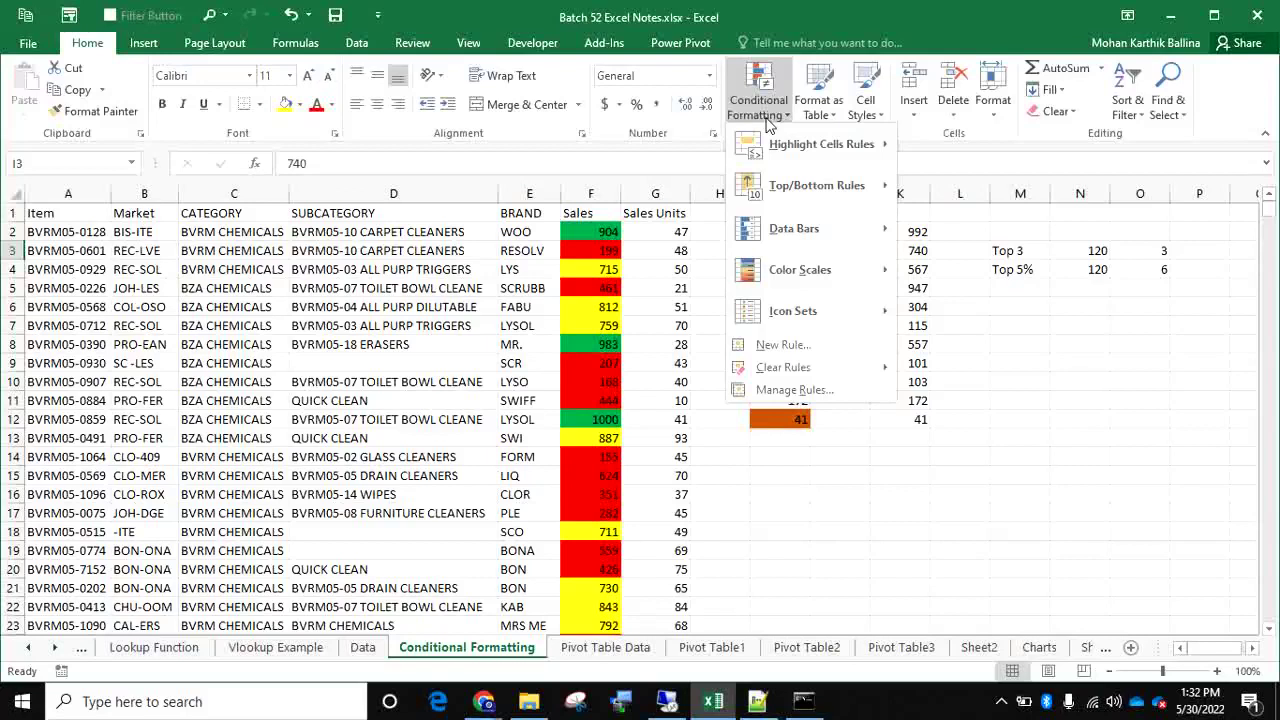
mouse_move(788, 160)
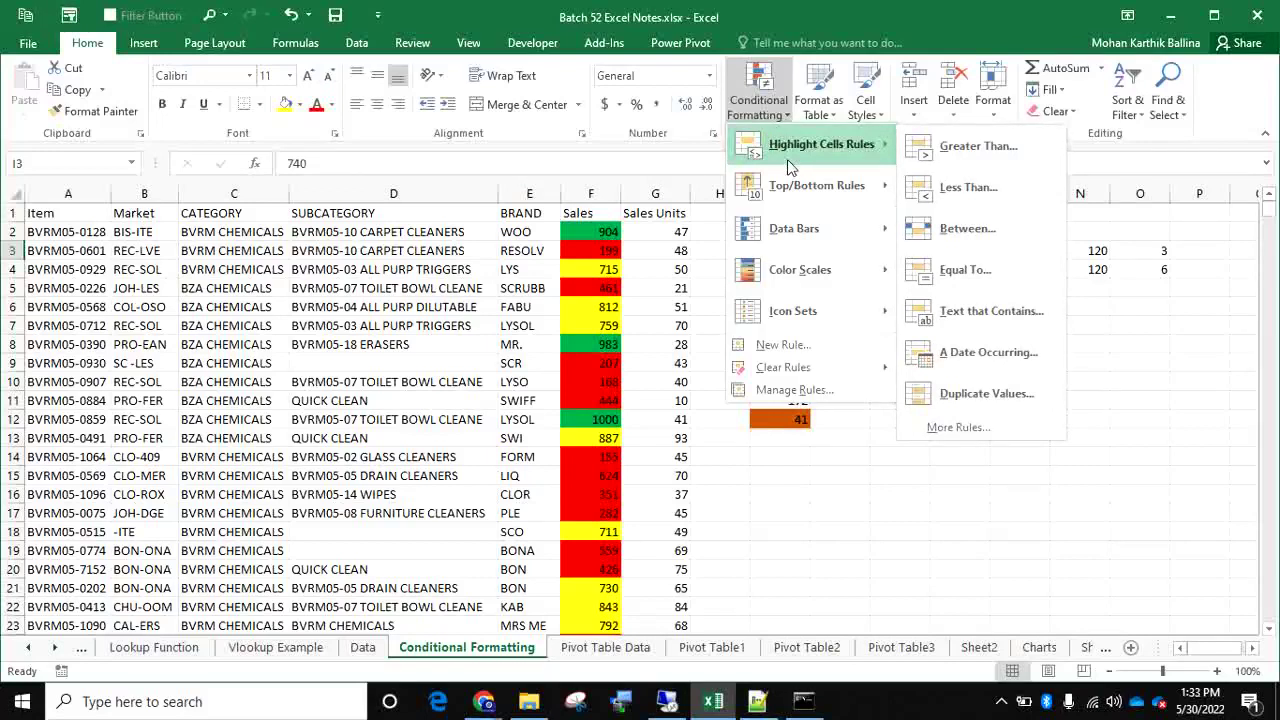
mouse_move(806, 187)
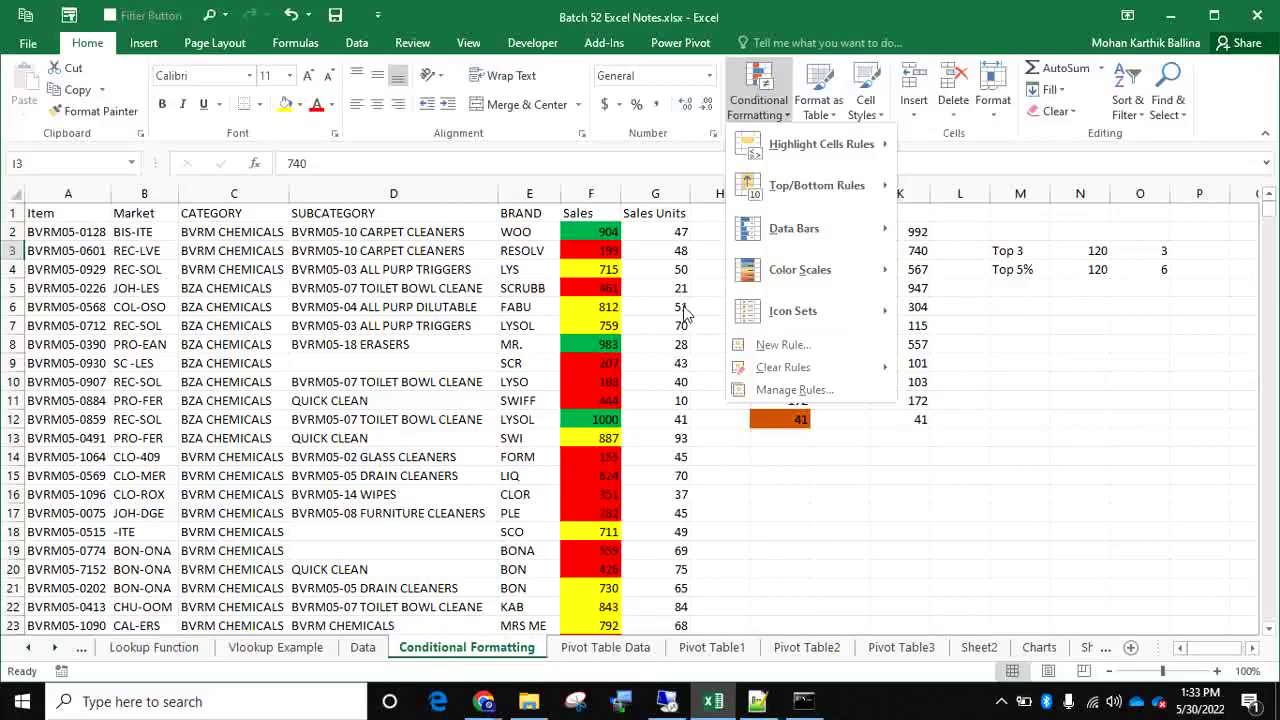
click(586, 229)
drag(586, 229, 617, 374)
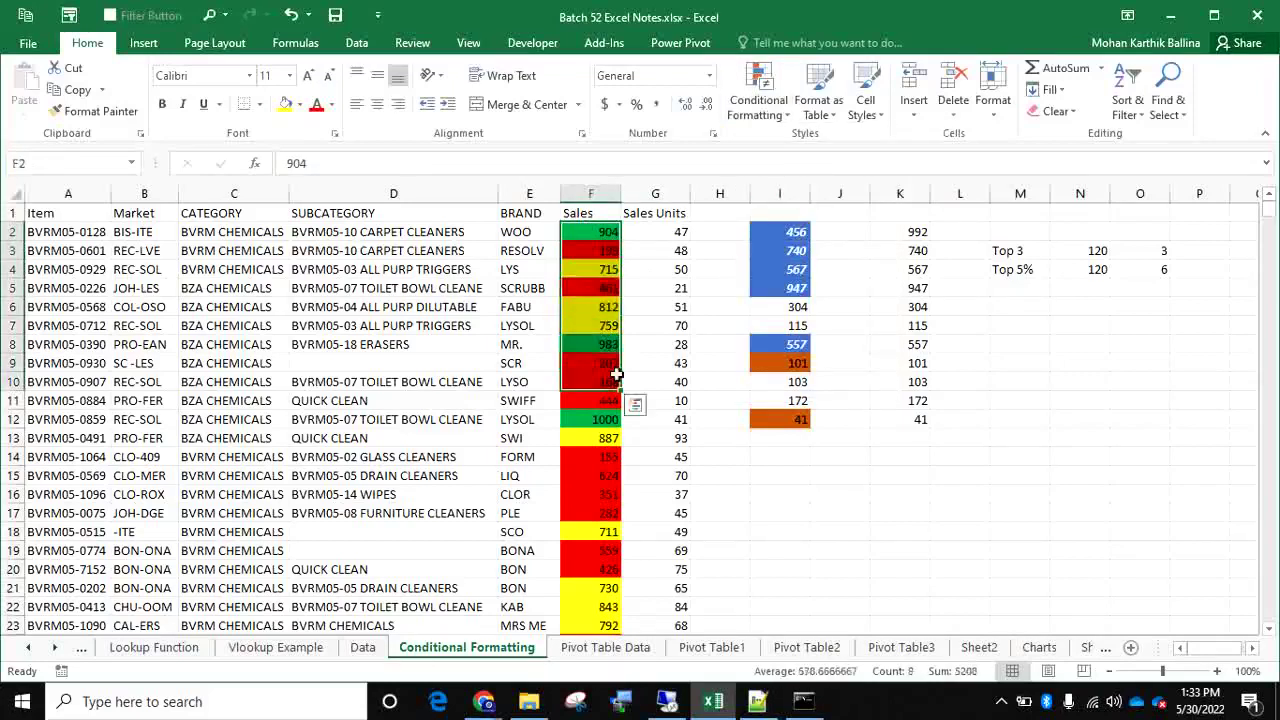
click(900, 240)
click(755, 100)
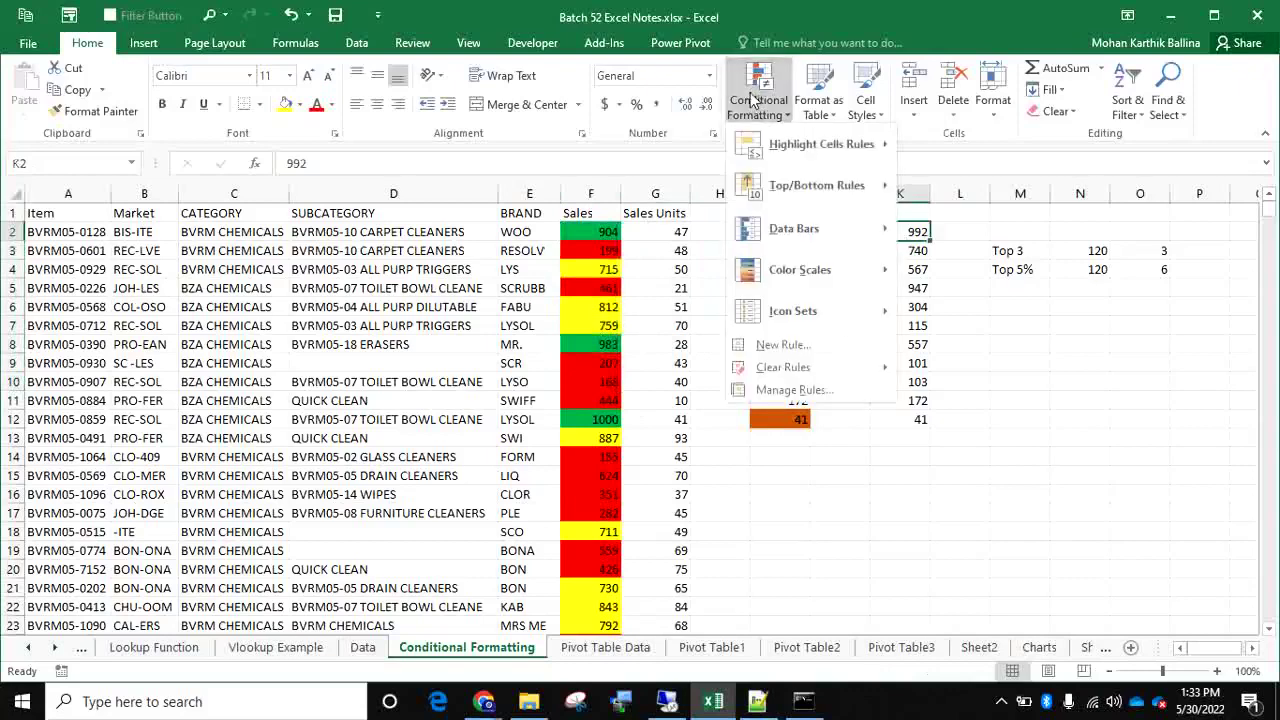
mouse_move(847, 303)
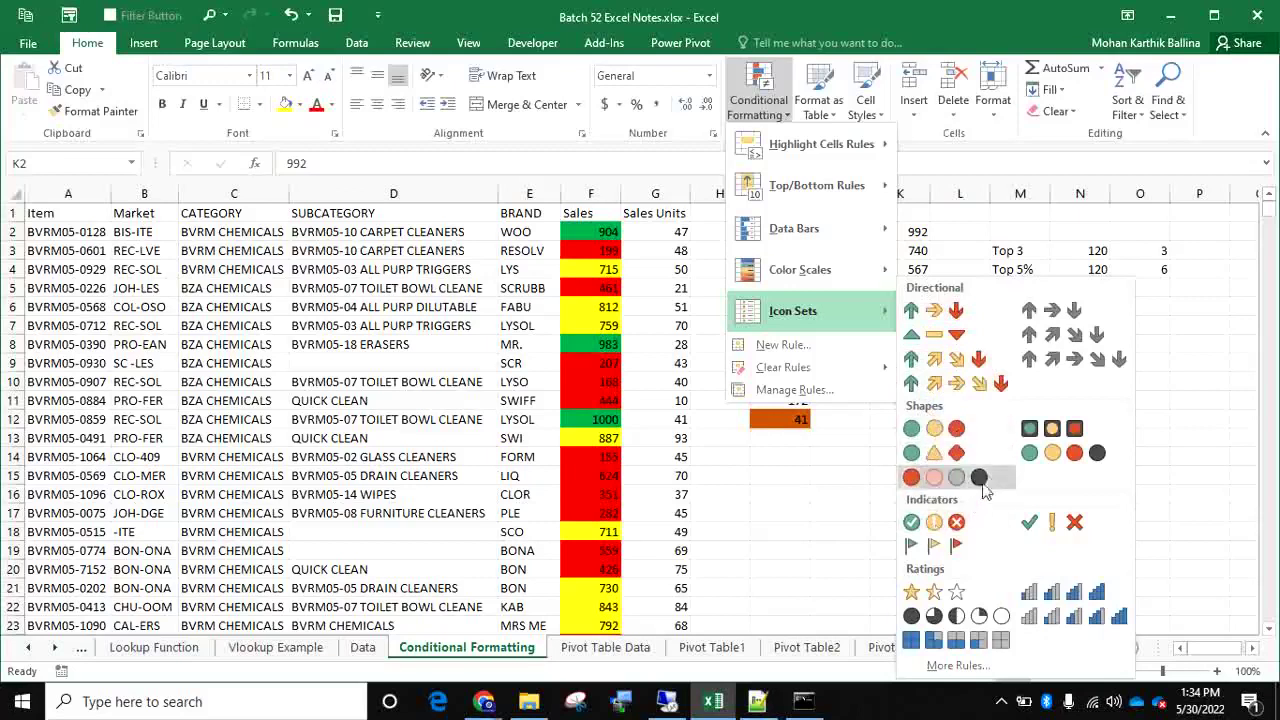
Examine the new formatting rule types for cells that contain, top or bottom ranked values, and above or below average values
mouse_move(828, 271)
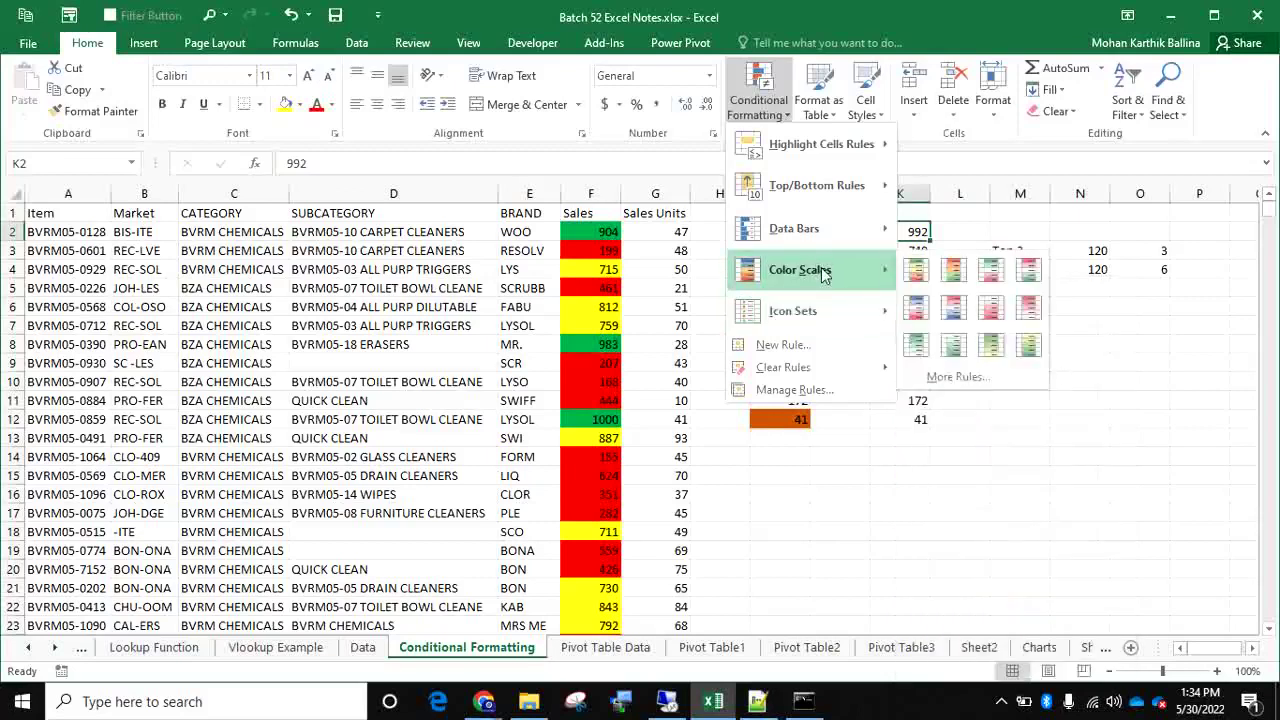
mouse_move(848, 235)
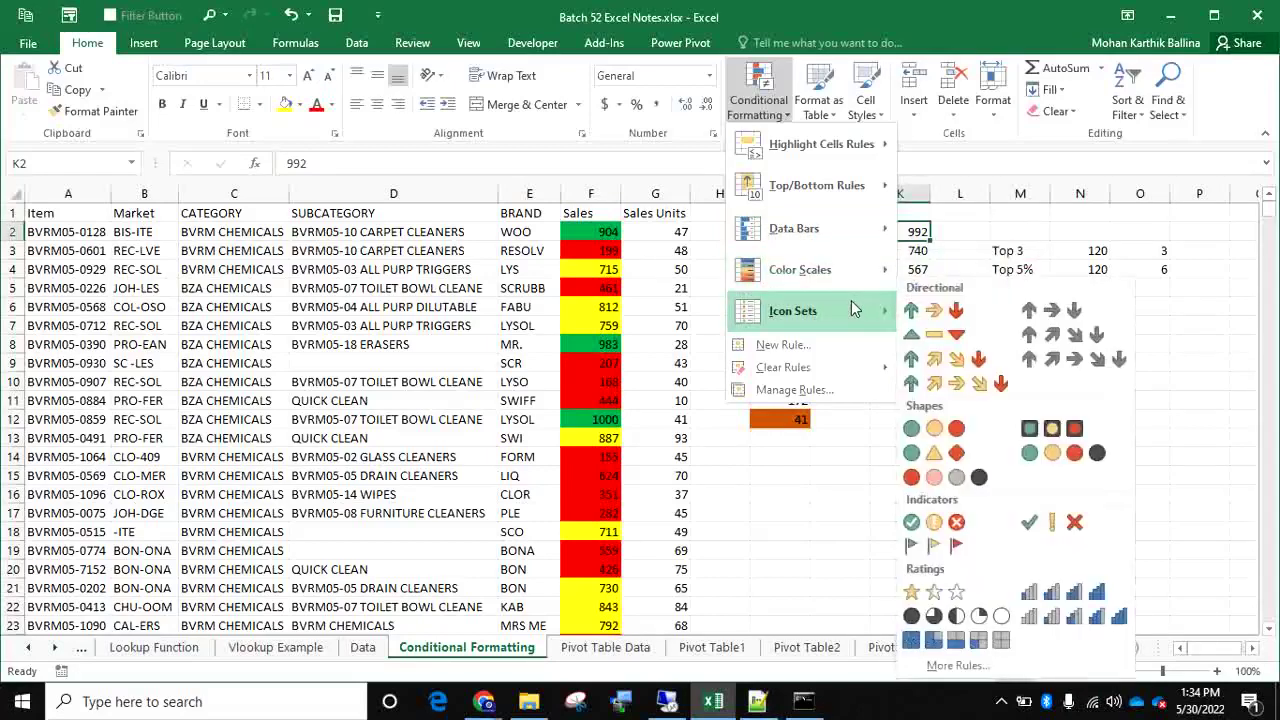
mouse_move(830, 163)
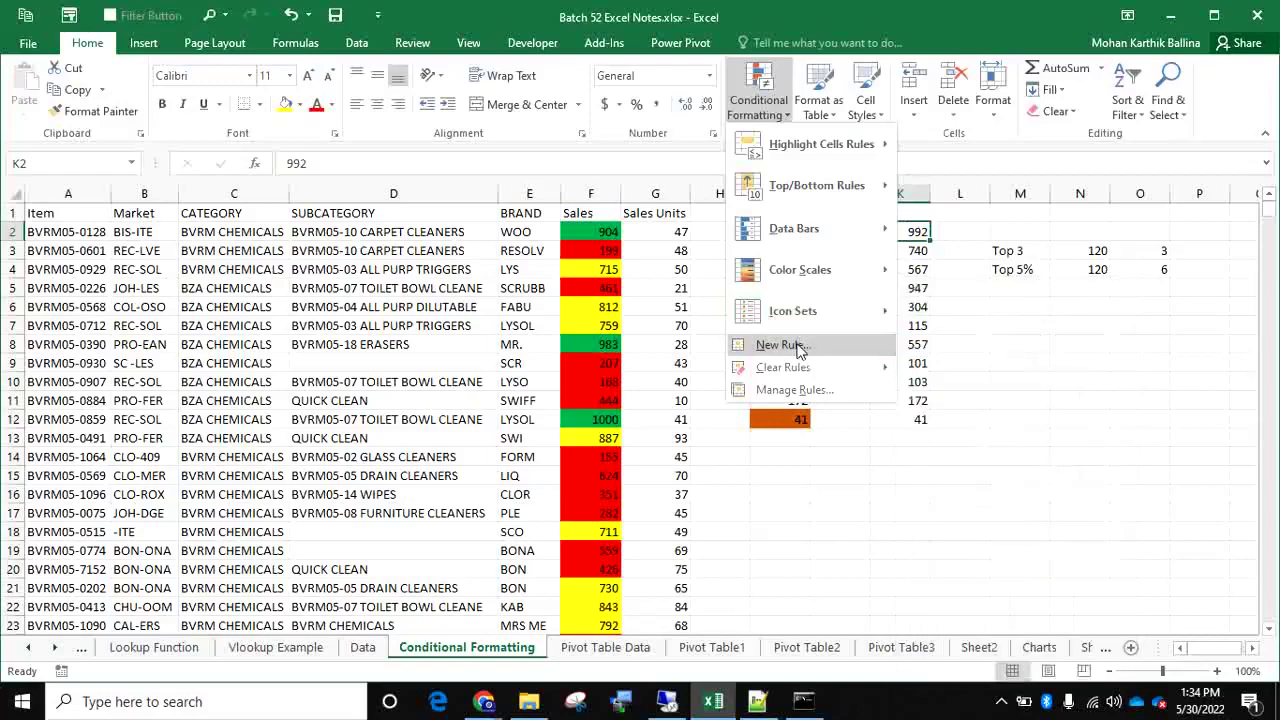
click(790, 345)
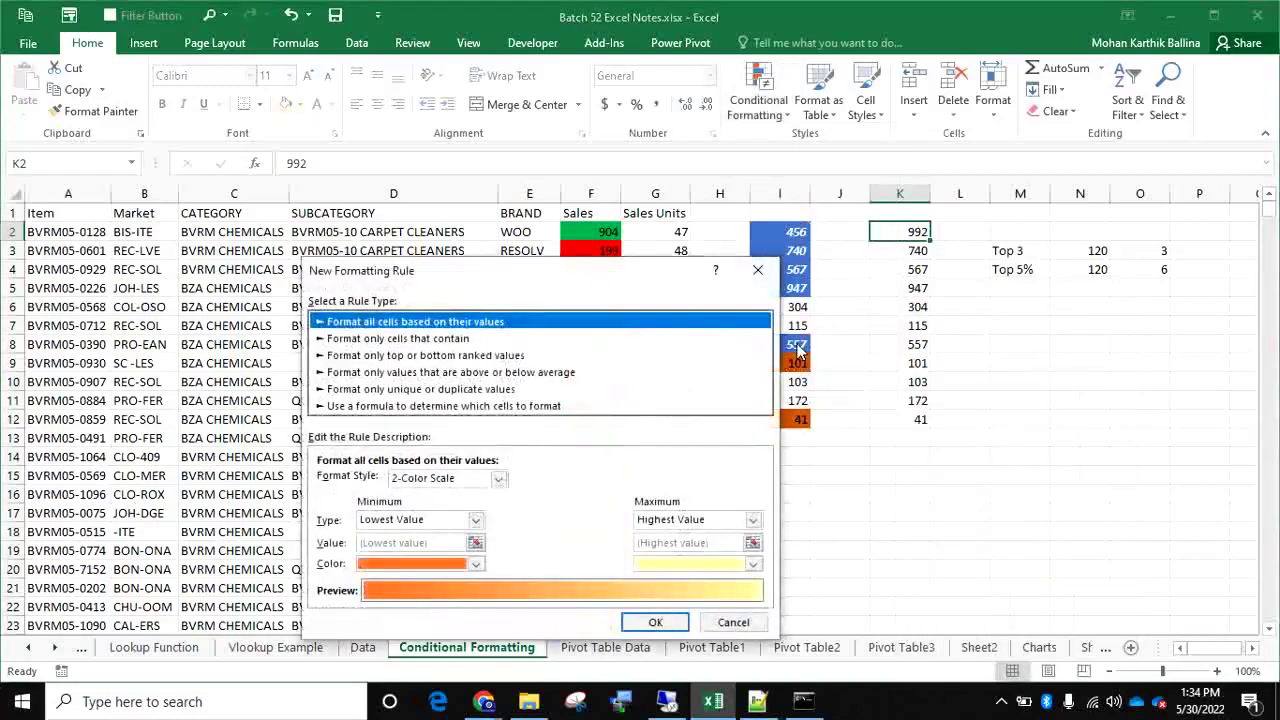
drag(621, 276, 763, 137)
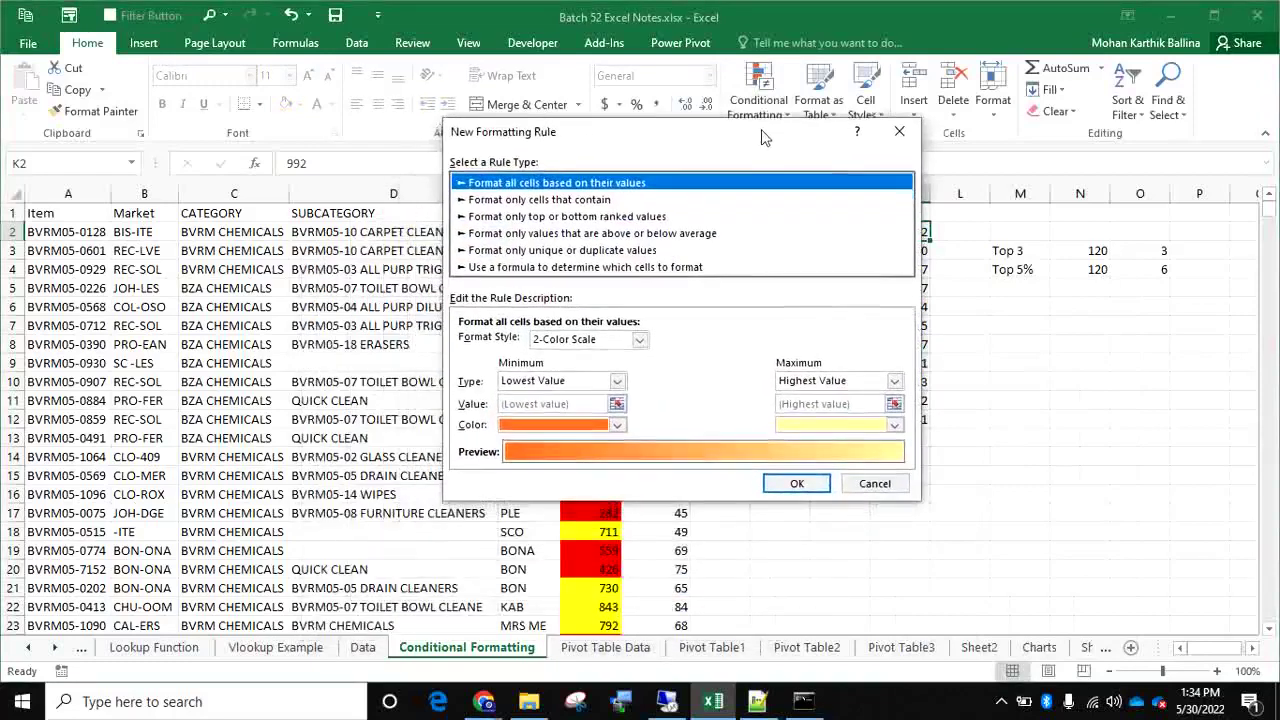
click(610, 198)
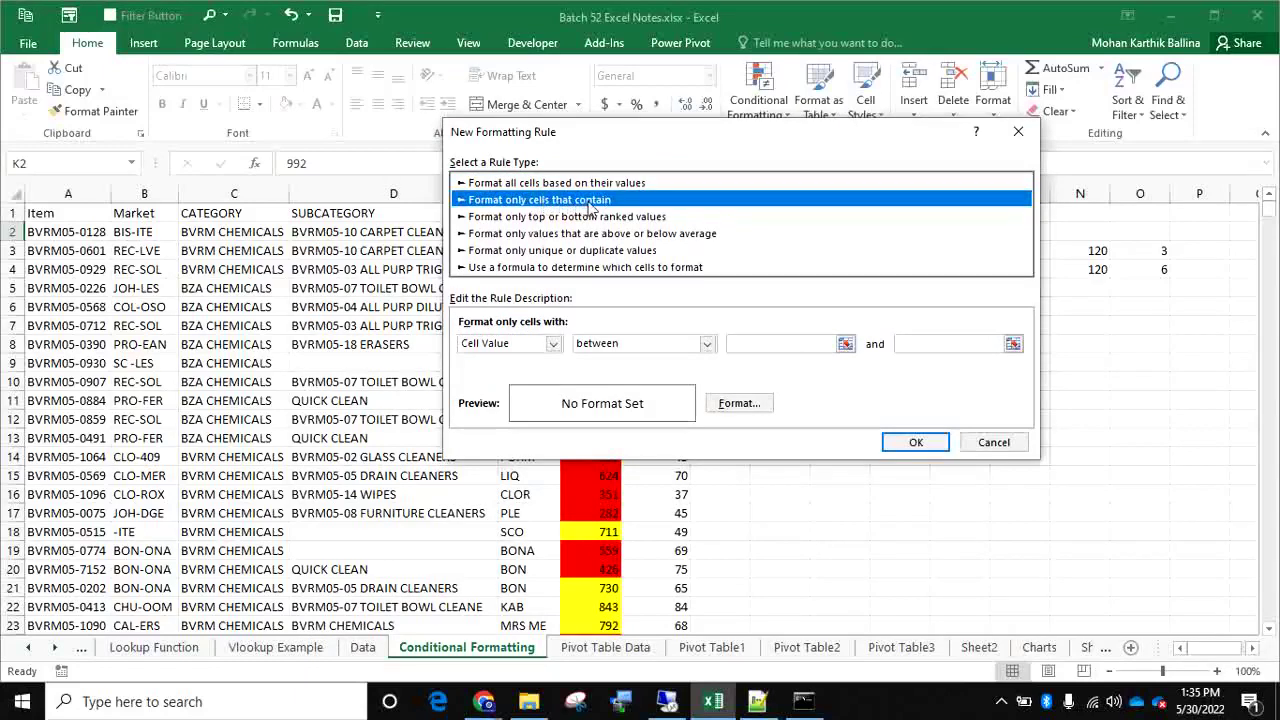
click(707, 350)
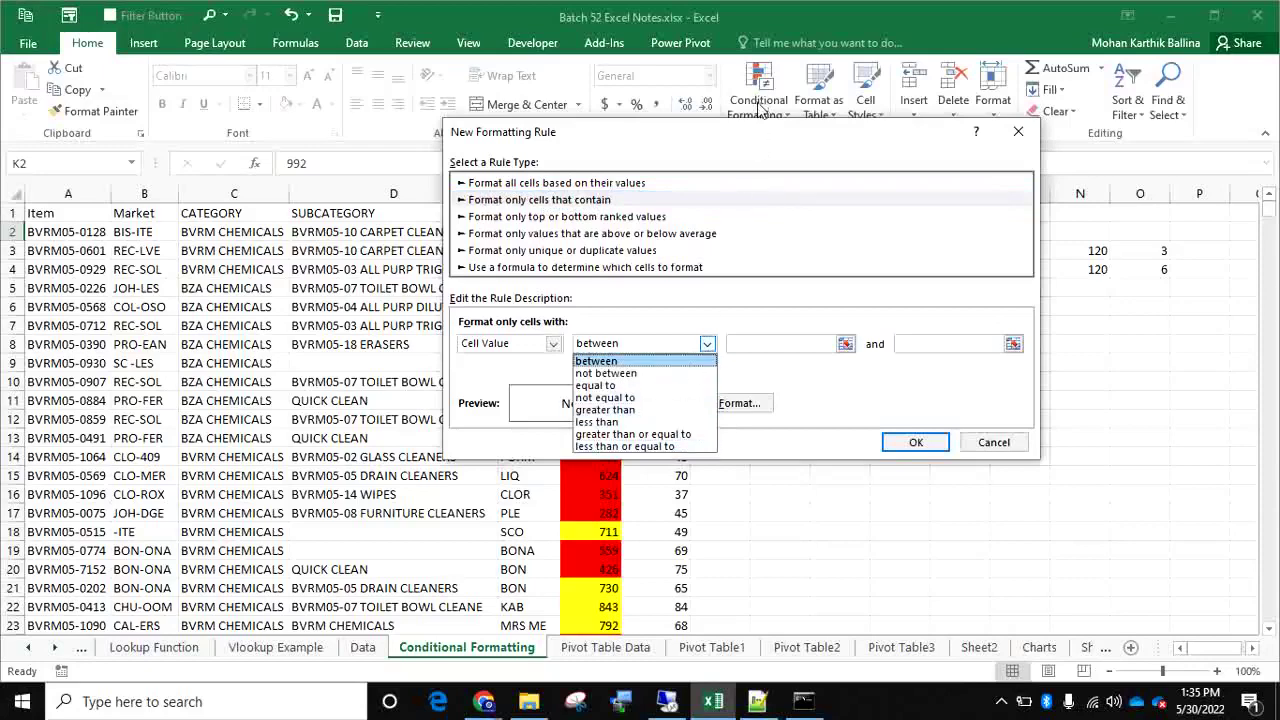
click(590, 228)
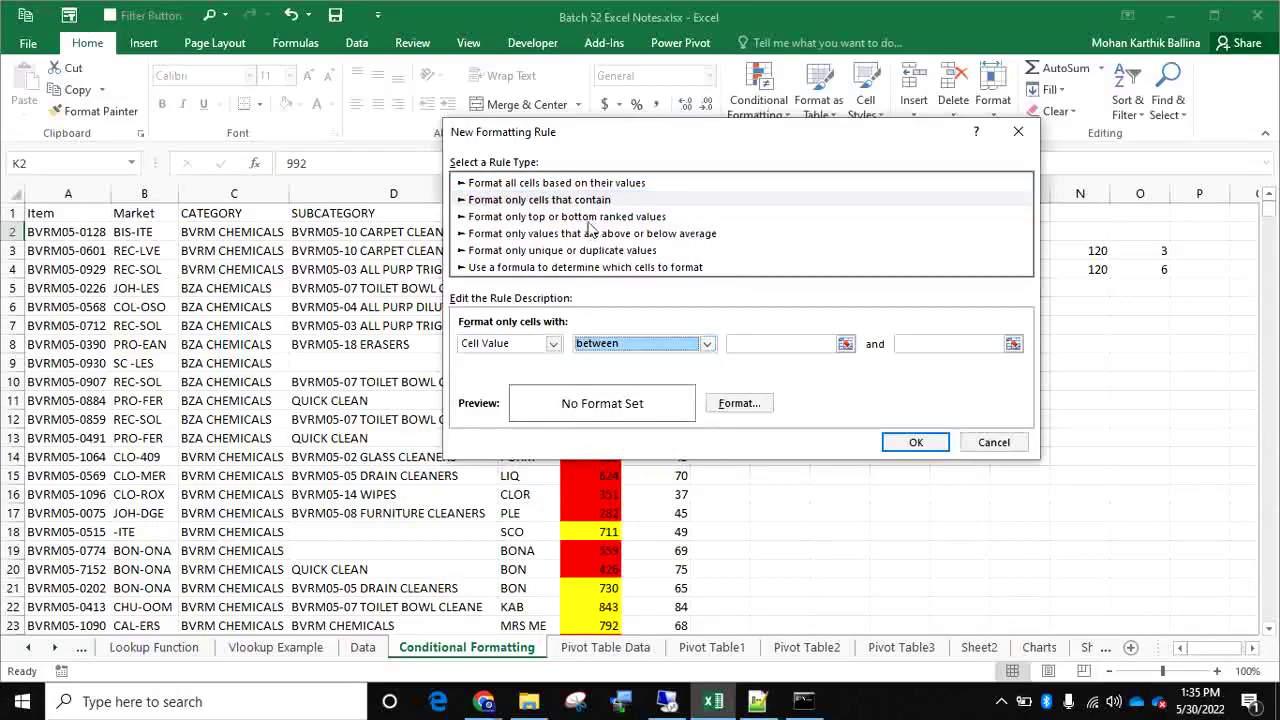
click(588, 220)
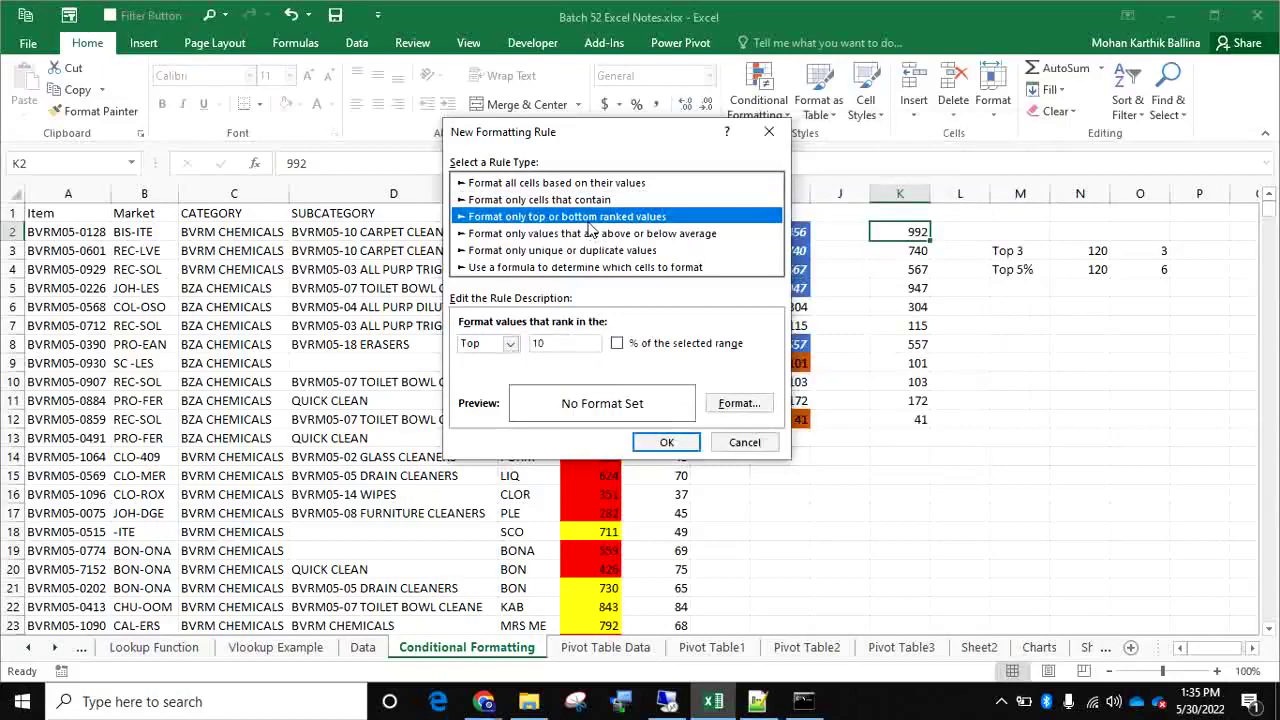
click(594, 238)
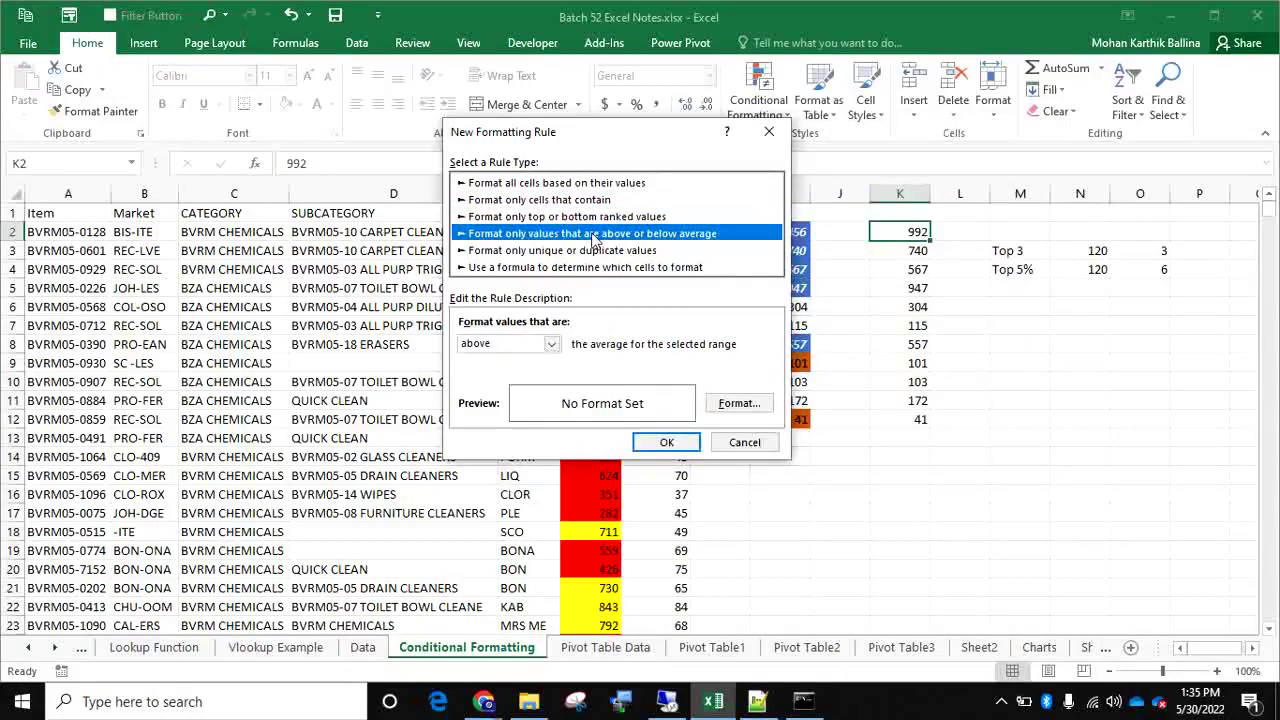
Examine the unique or duplicate and formula-based rule types, including the duplicate and unique choices, without creating a rule
click(596, 251)
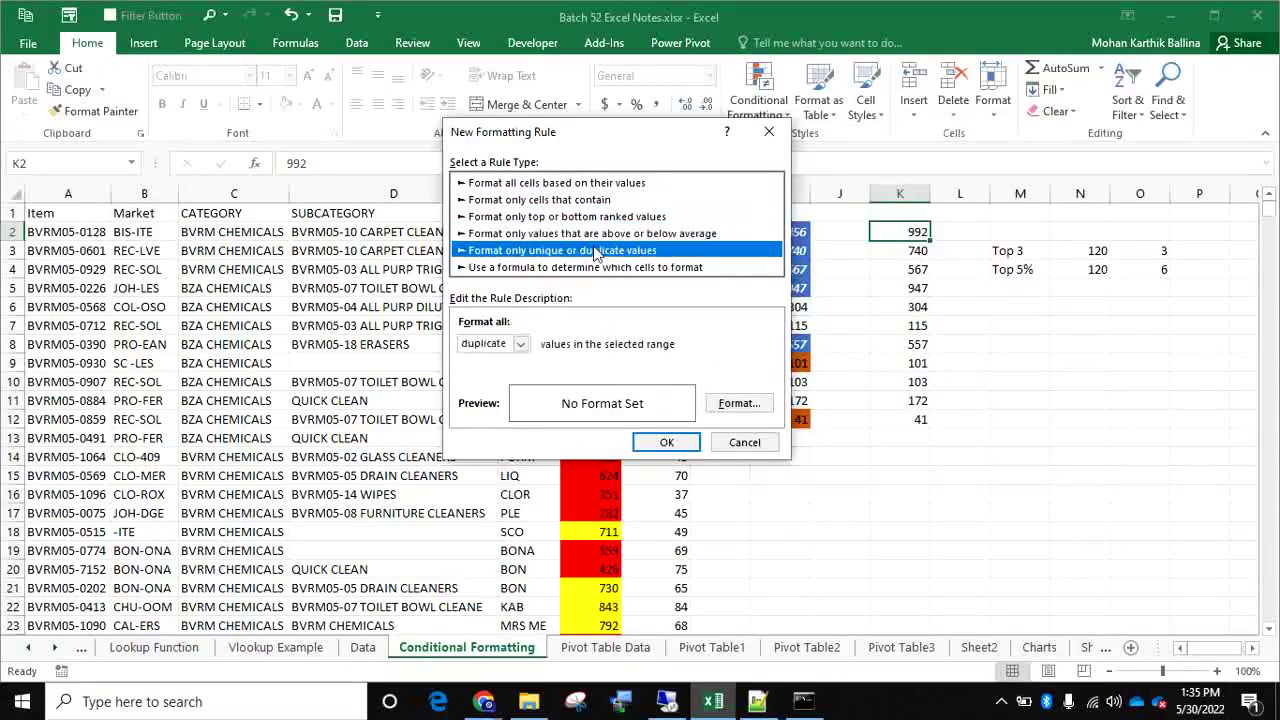
click(520, 344)
click(506, 373)
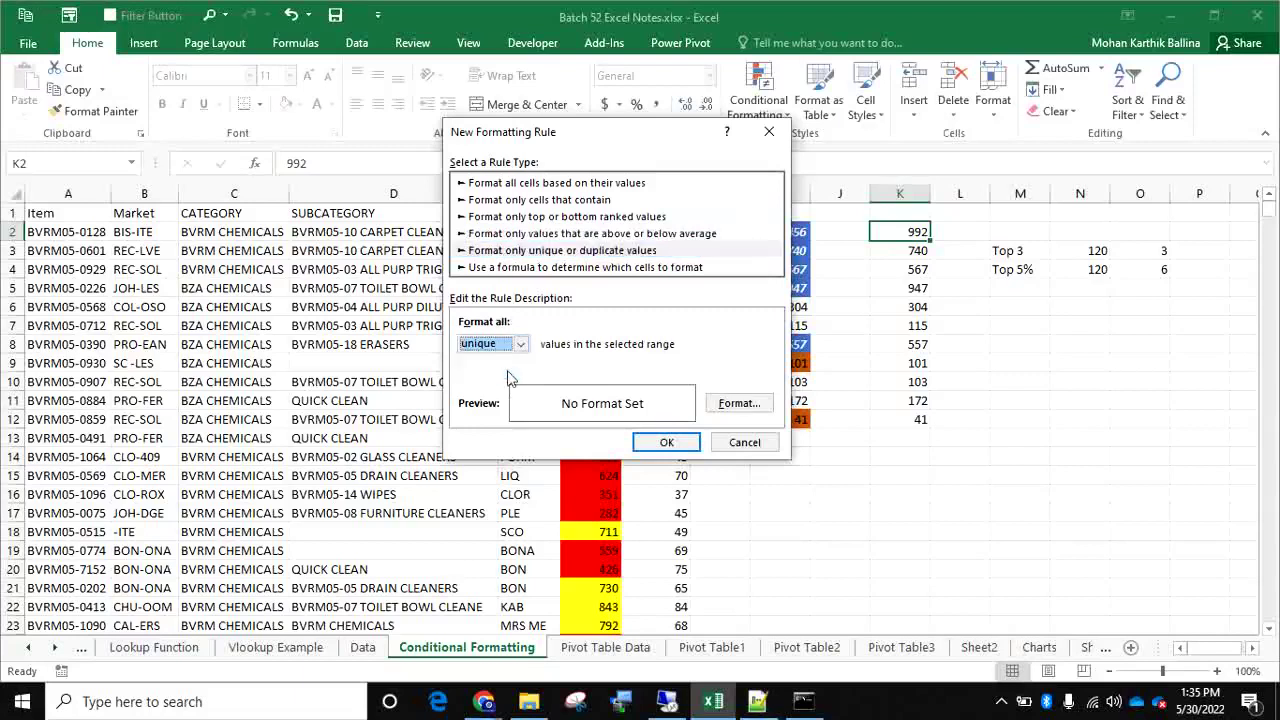
click(515, 351)
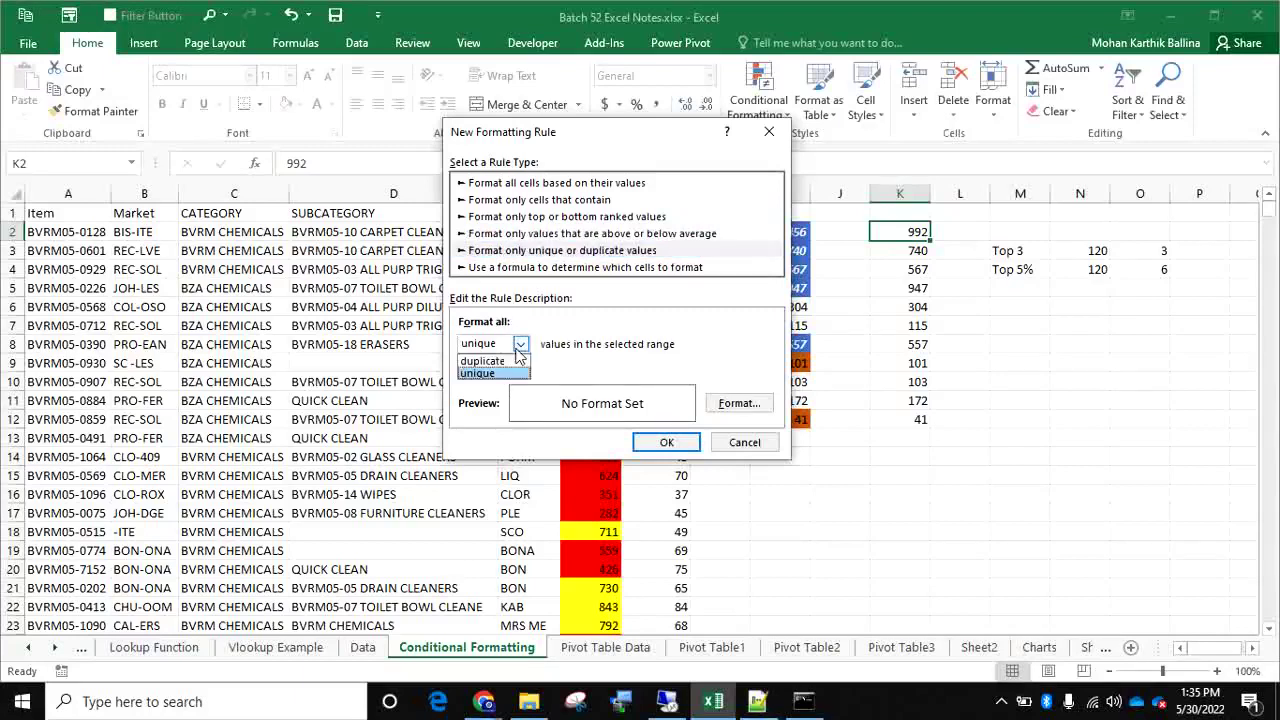
click(485, 361)
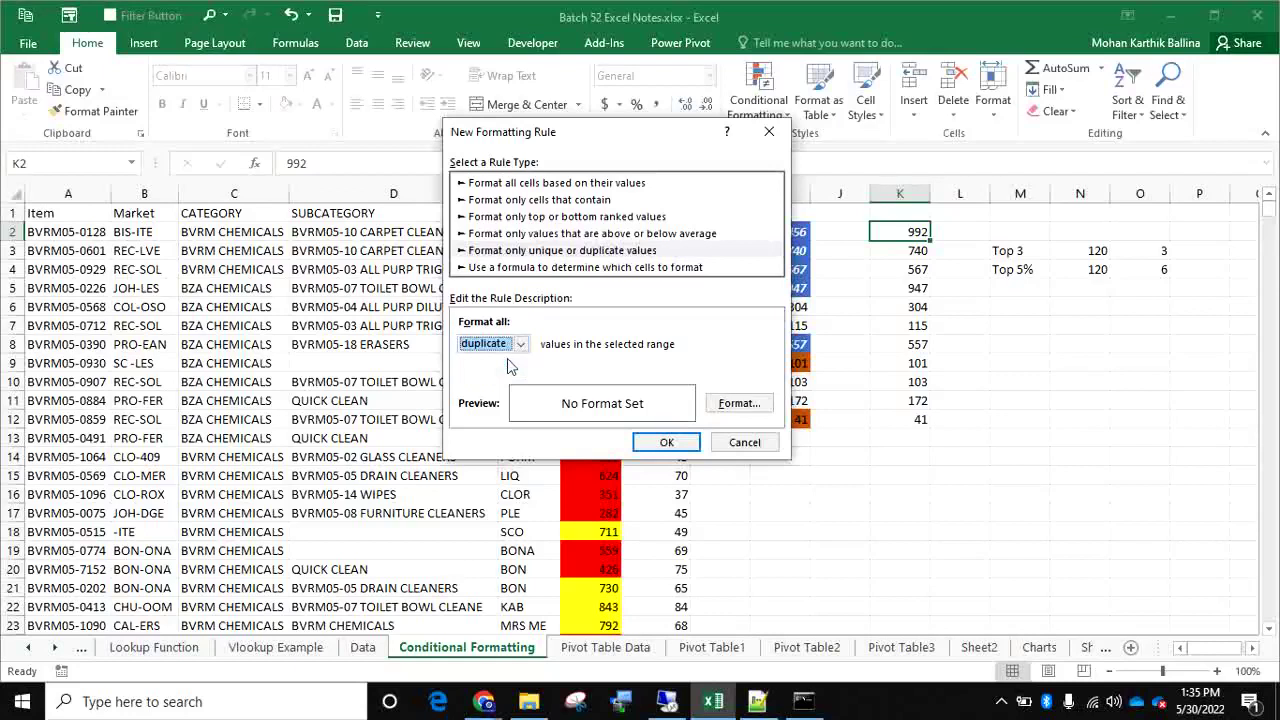
click(532, 270)
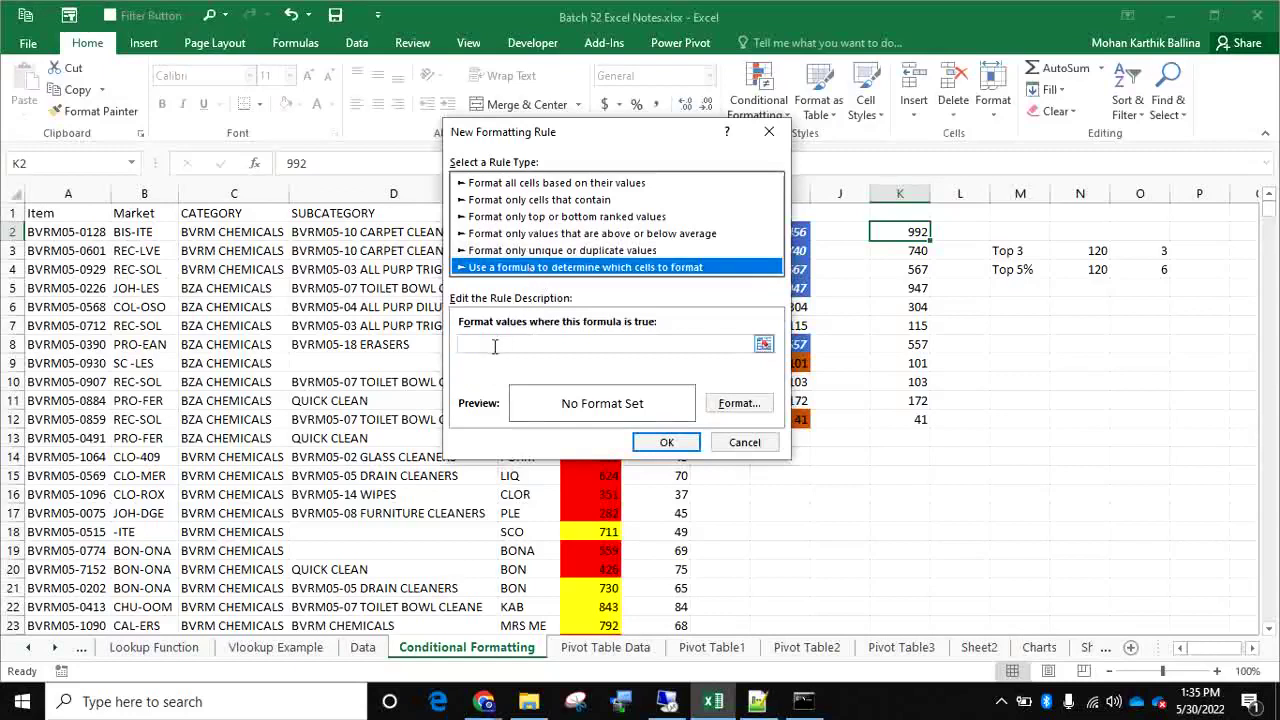
click(494, 346)
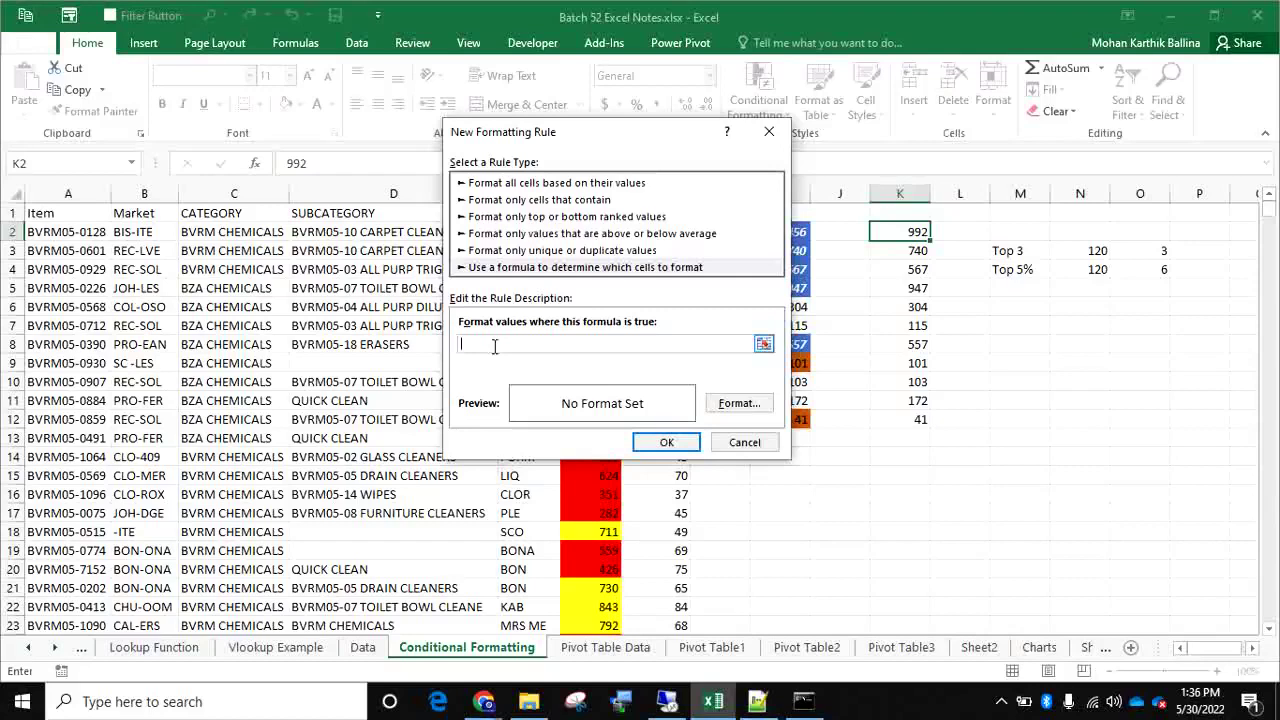
click(769, 131)
Apply the directional icon set of three colored arrows to the values in K2:K12
drag(916, 234, 917, 424)
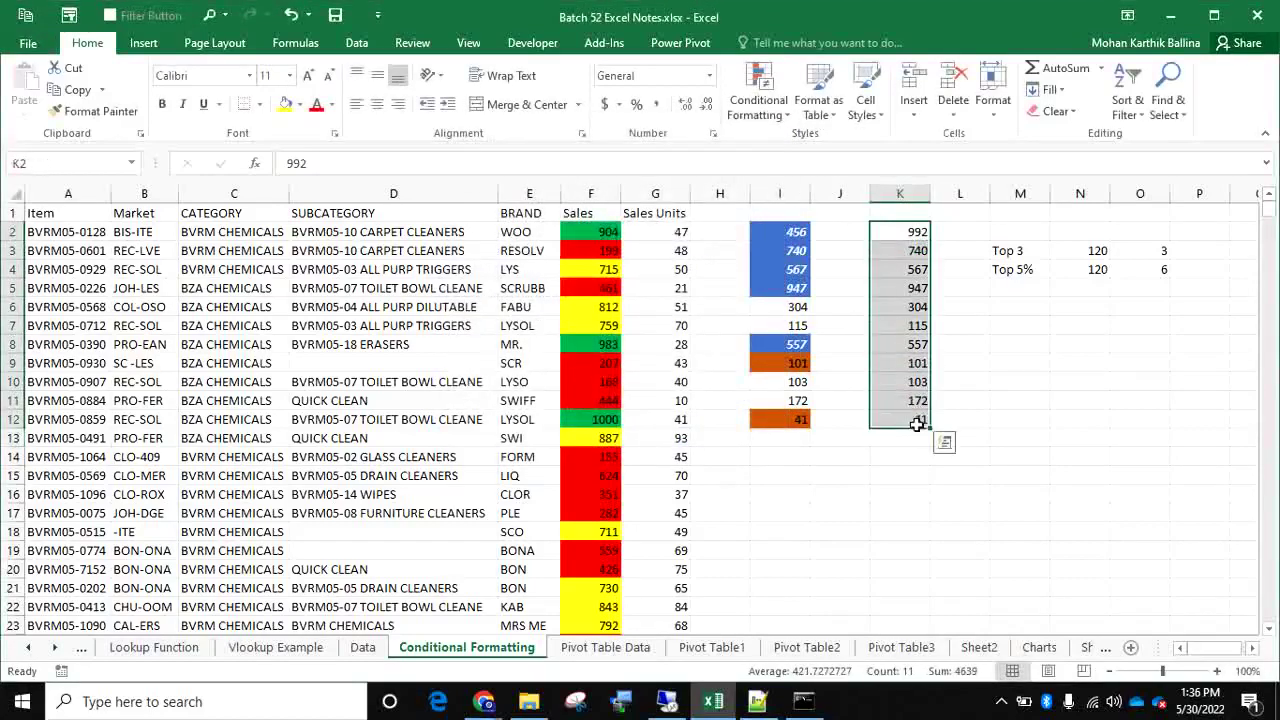
click(758, 92)
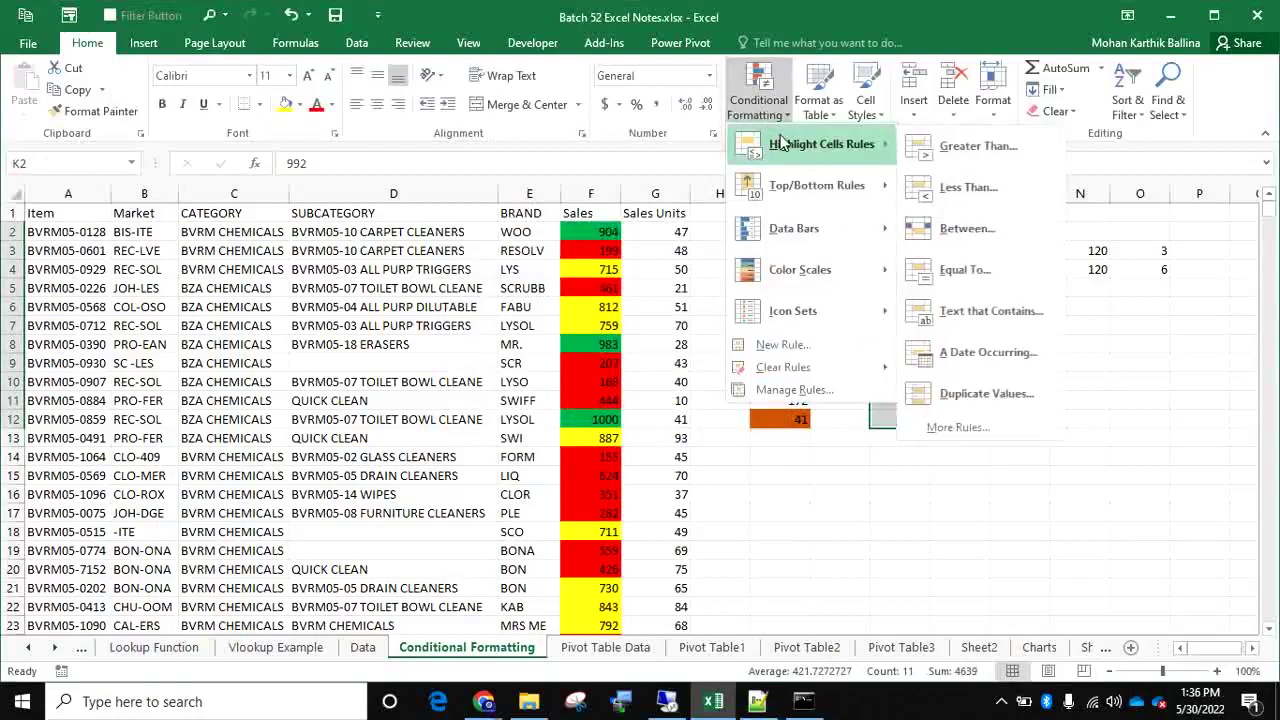
click(833, 315)
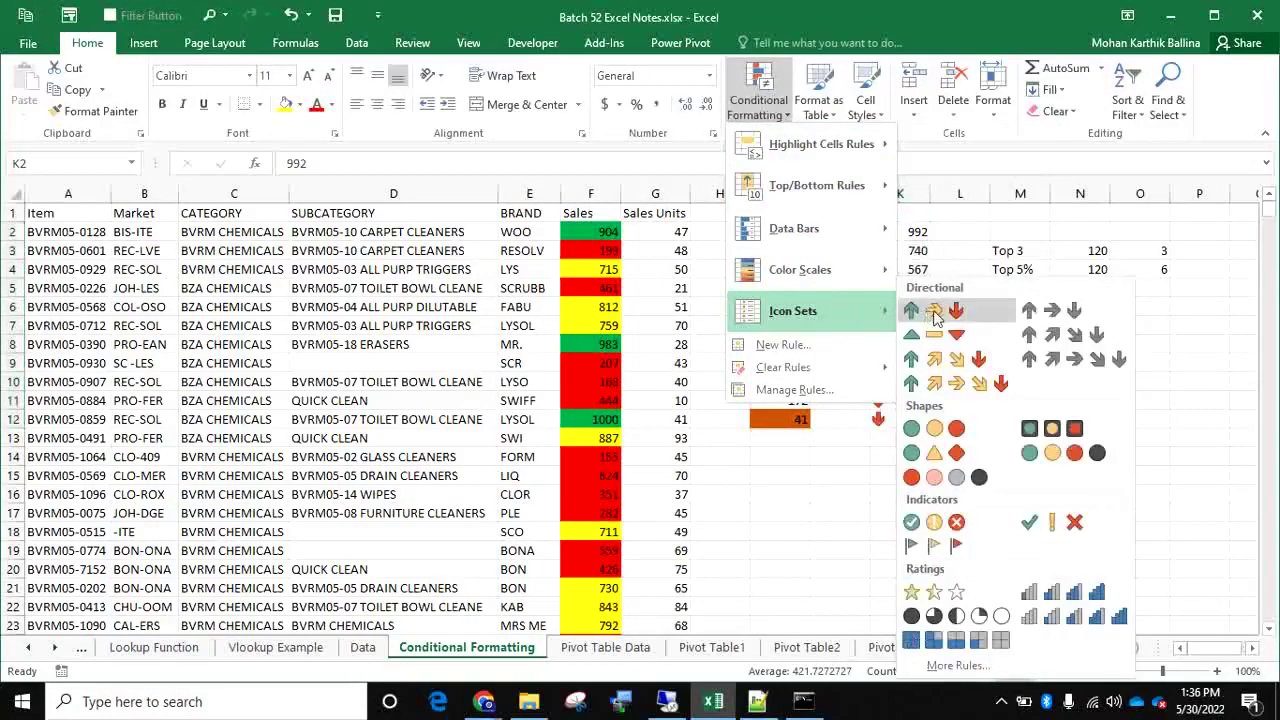
click(934, 312)
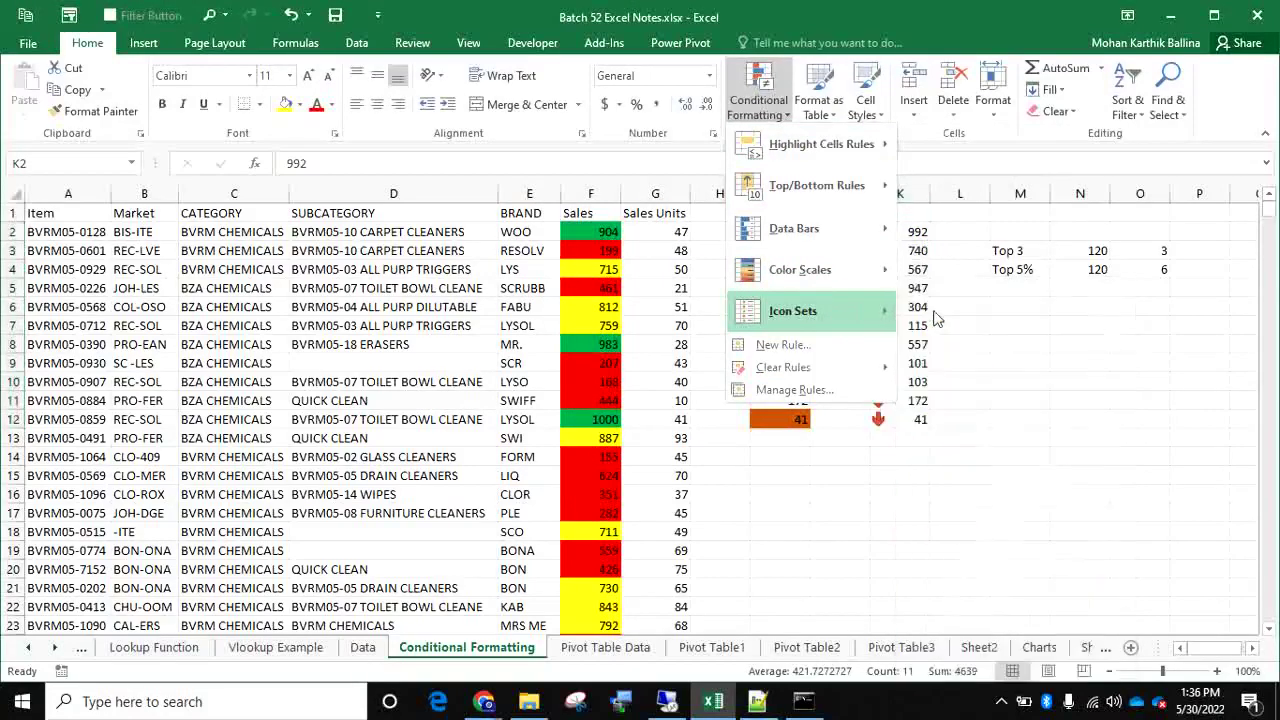
click(910, 230)
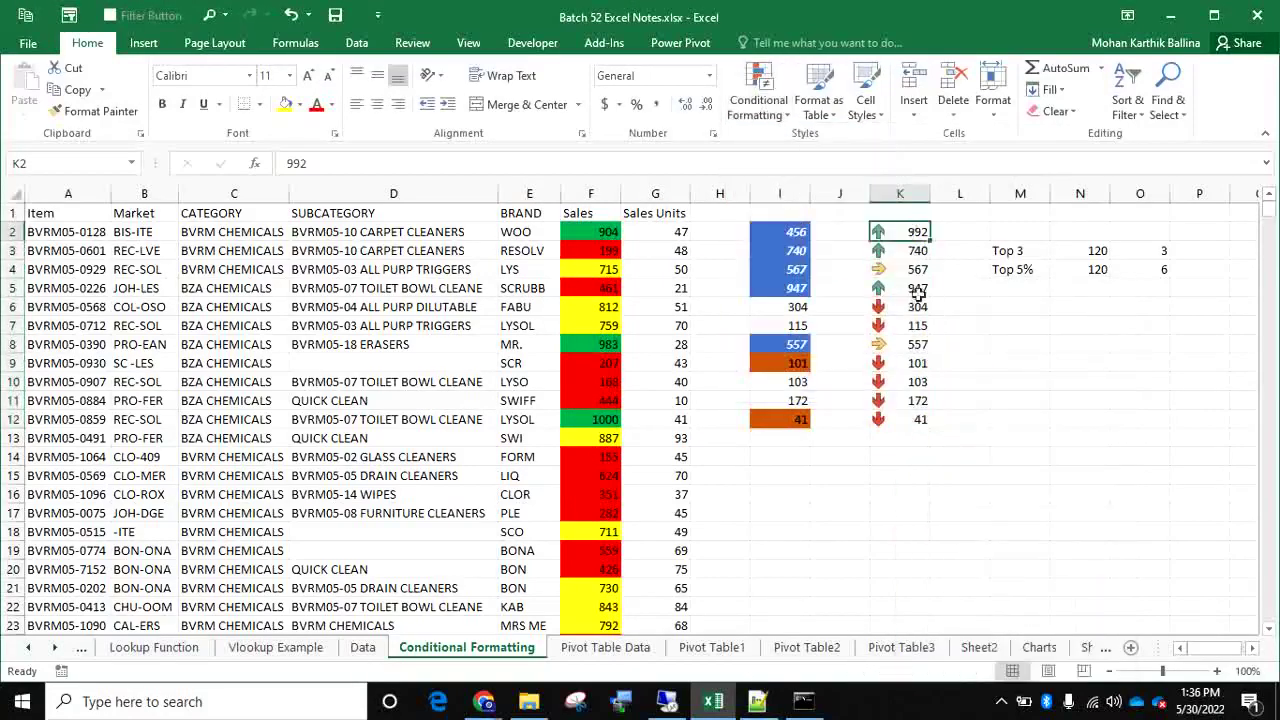
Edit the icon set rule on K2:K12 so the green up arrow marks values >= 900, using the Number type
drag(897, 230, 905, 420)
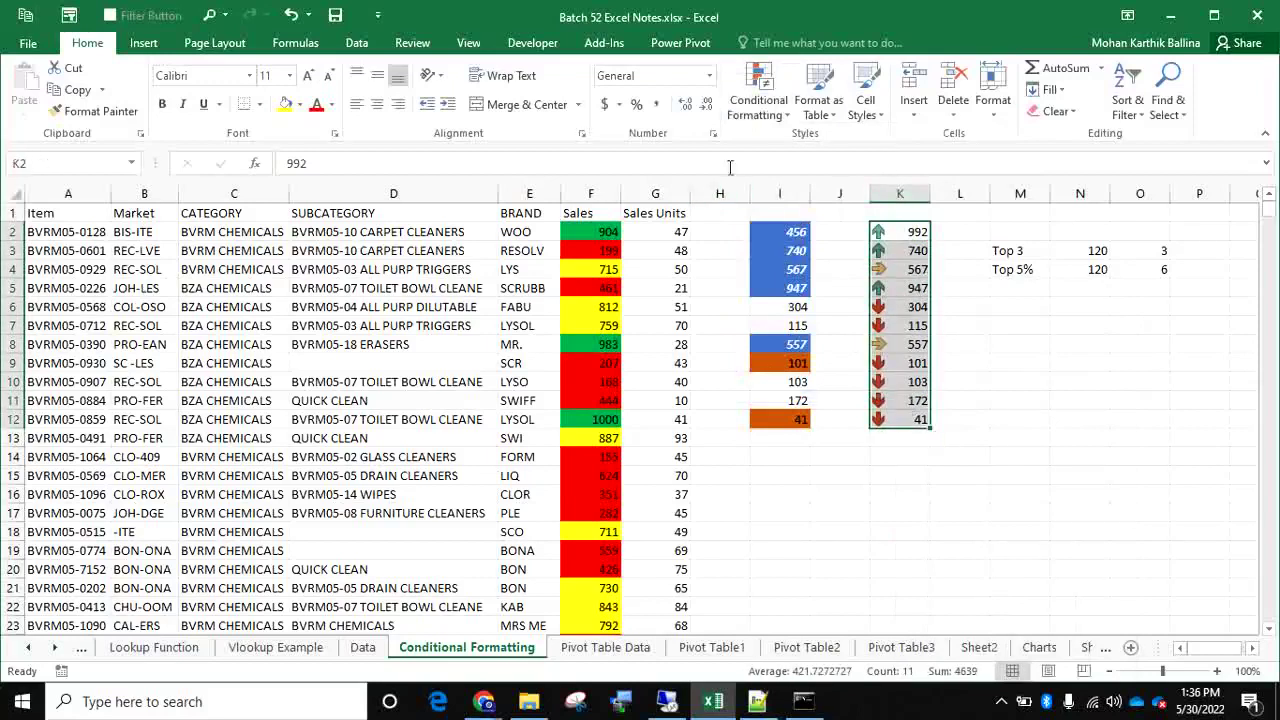
click(758, 100)
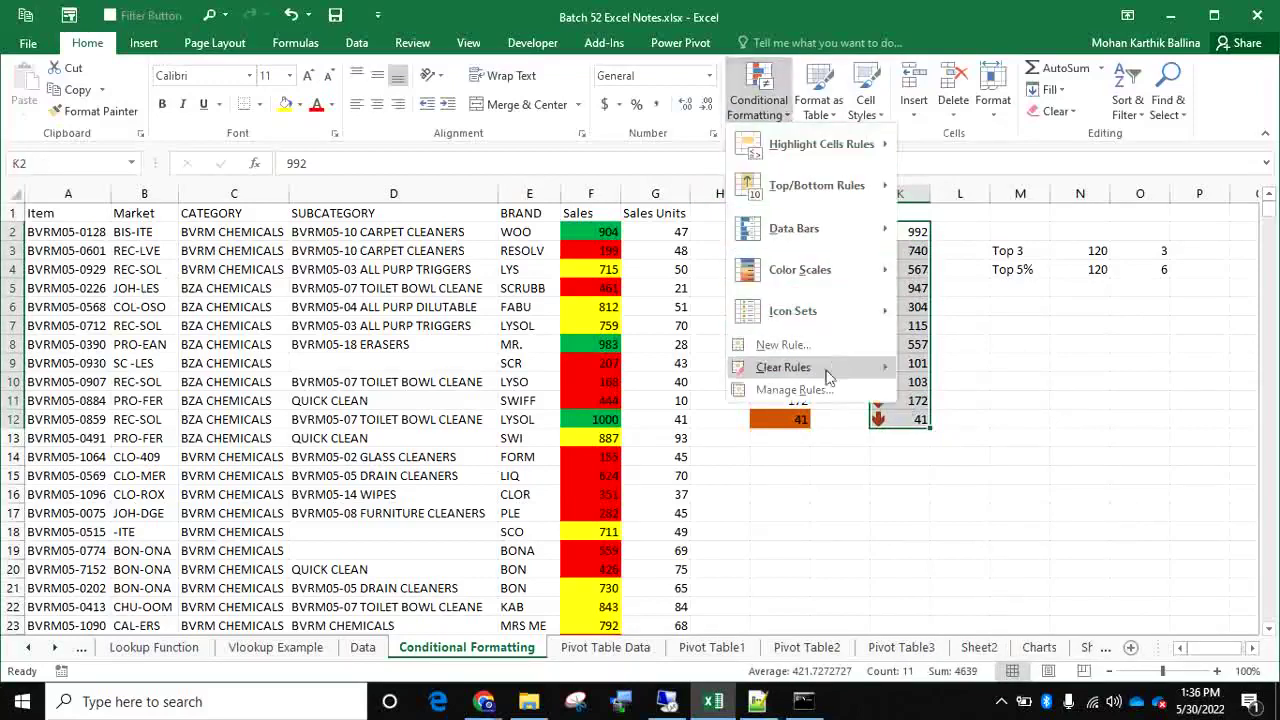
click(828, 392)
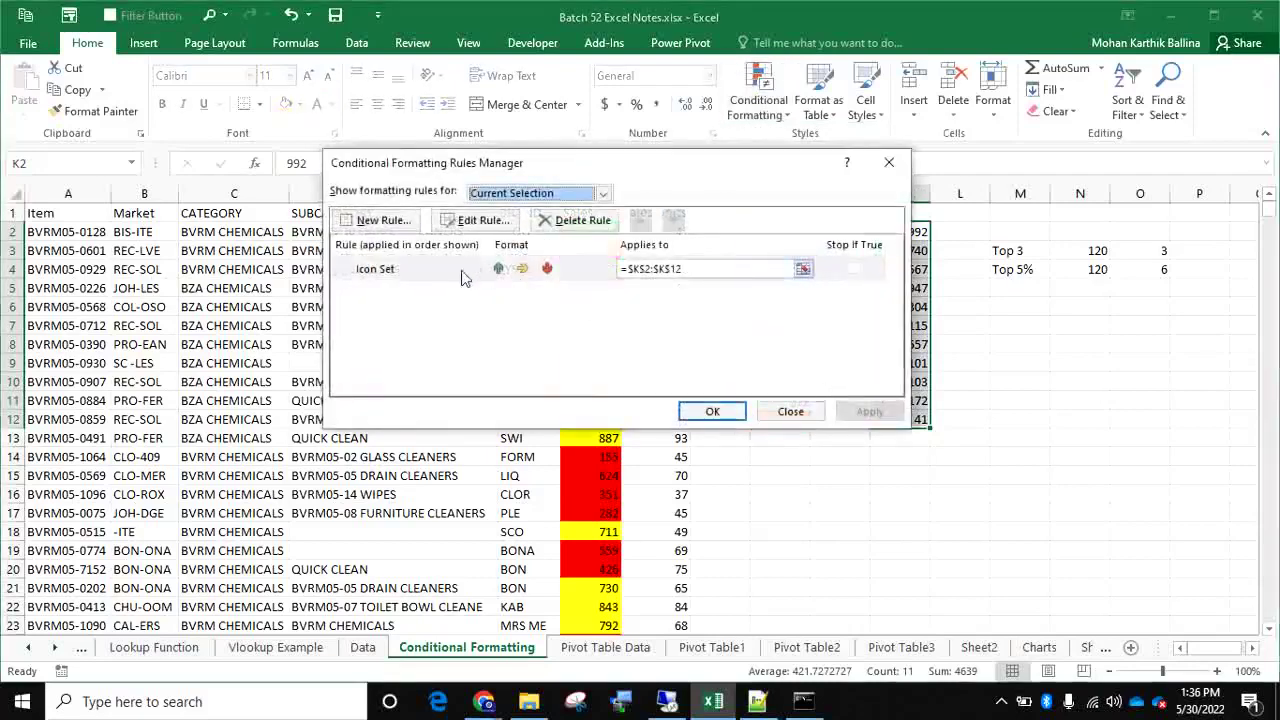
click(443, 272)
click(474, 220)
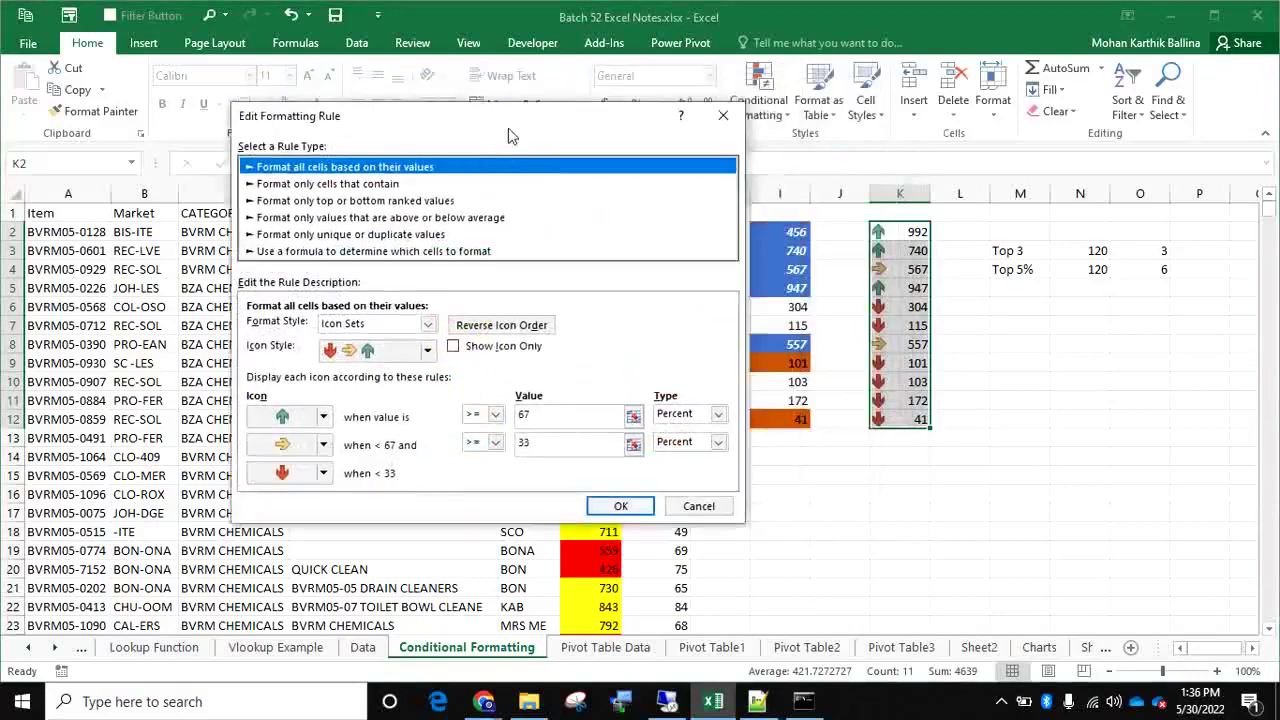
drag(508, 135, 459, 144)
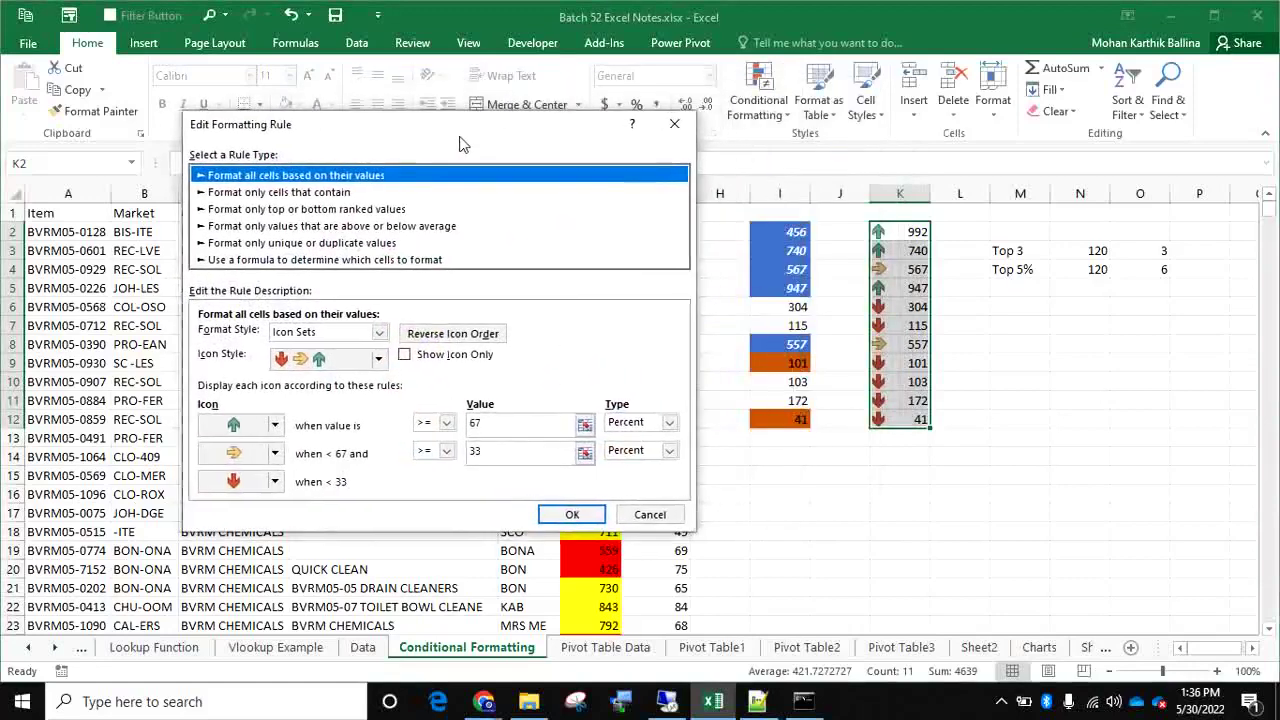
double_click(512, 424)
text(9)
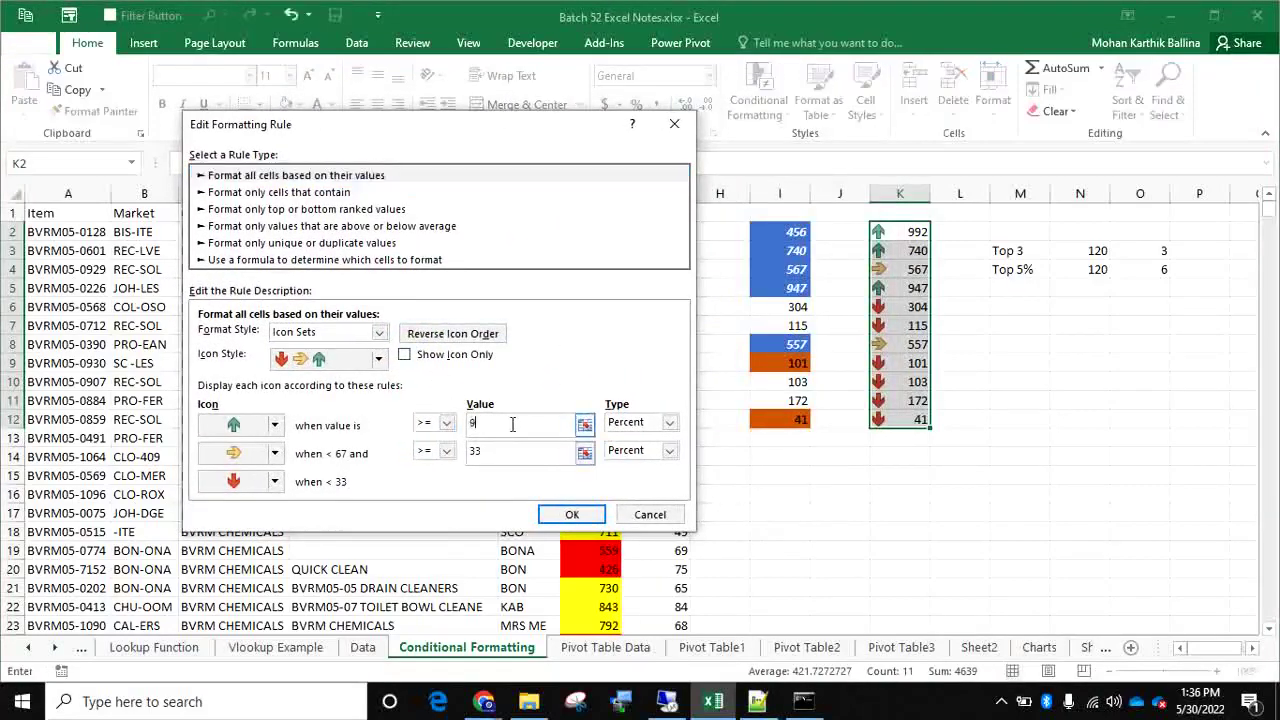
text(00)
click(669, 422)
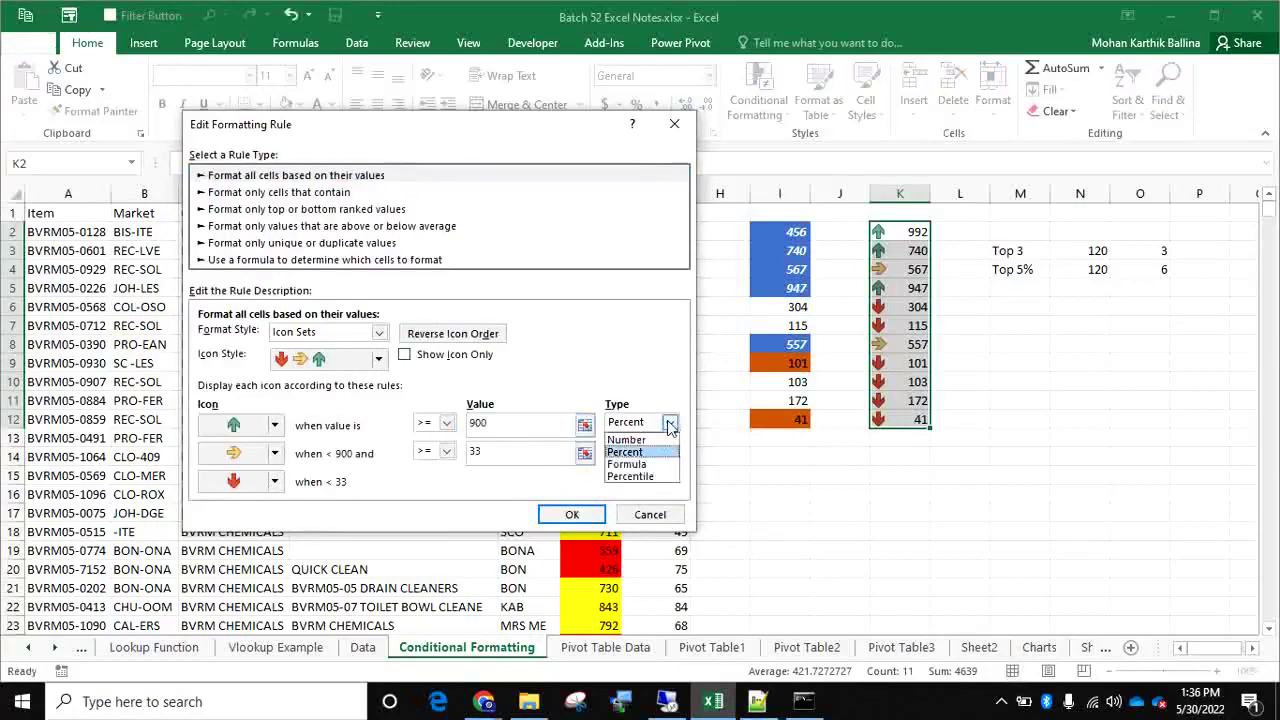
click(660, 448)
click(518, 422)
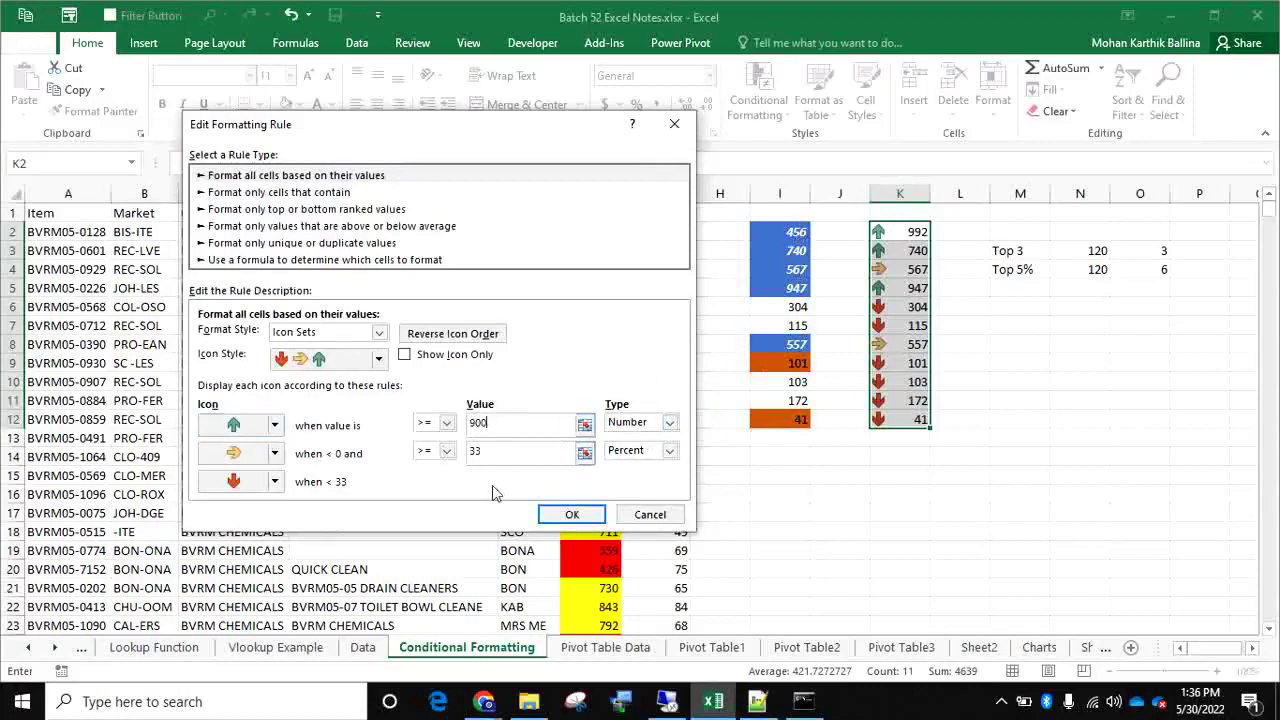
Set the yellow arrow's threshold to >= 700 with the Number type and confirm the edited icon set rule
click(666, 451)
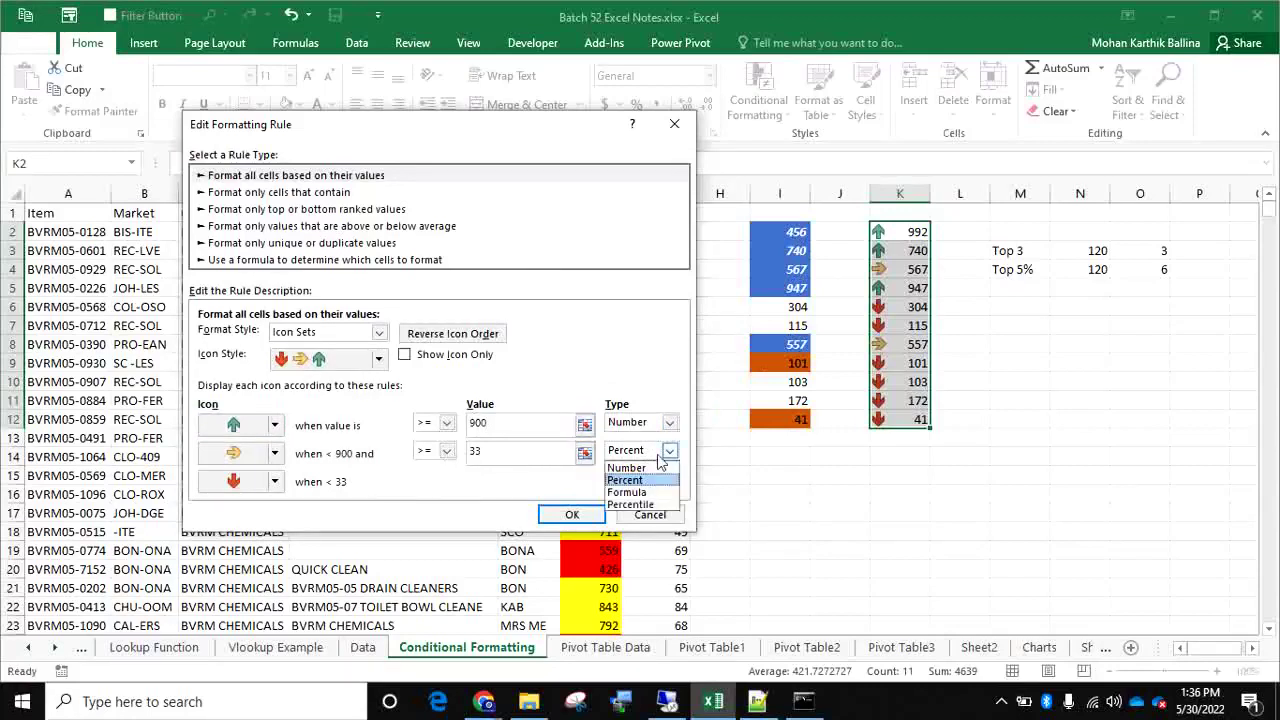
click(655, 468)
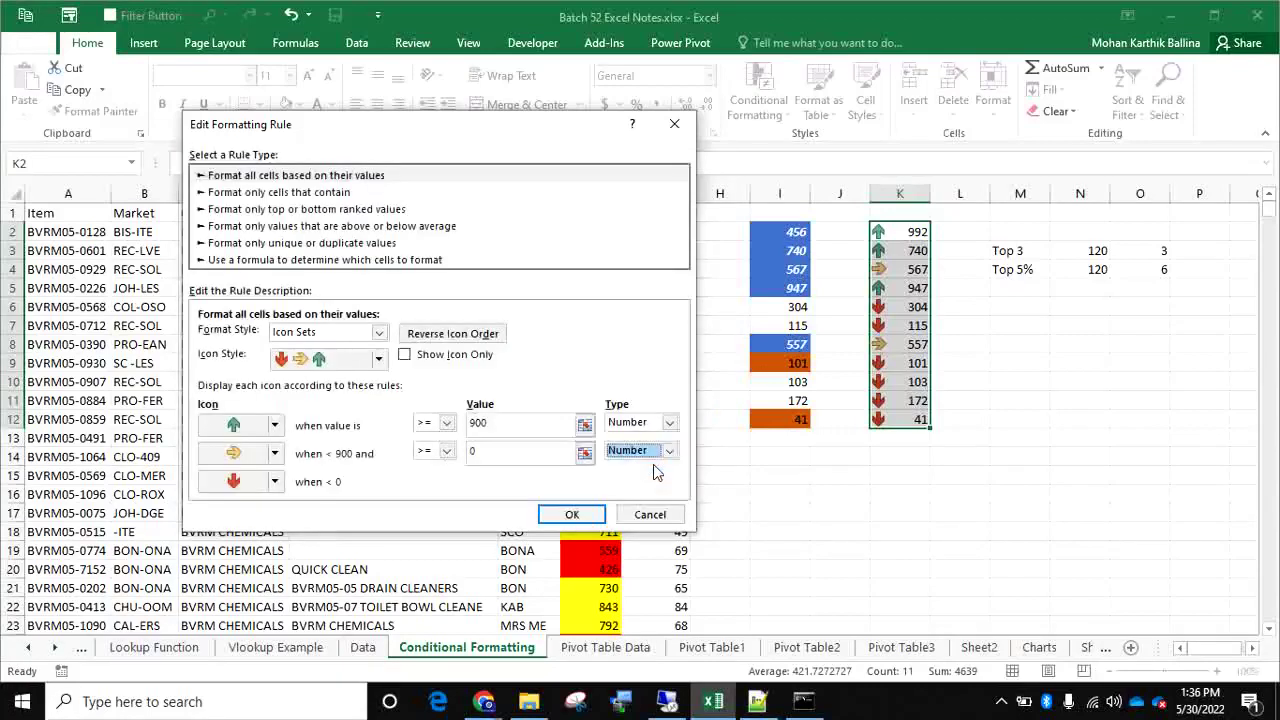
click(497, 453)
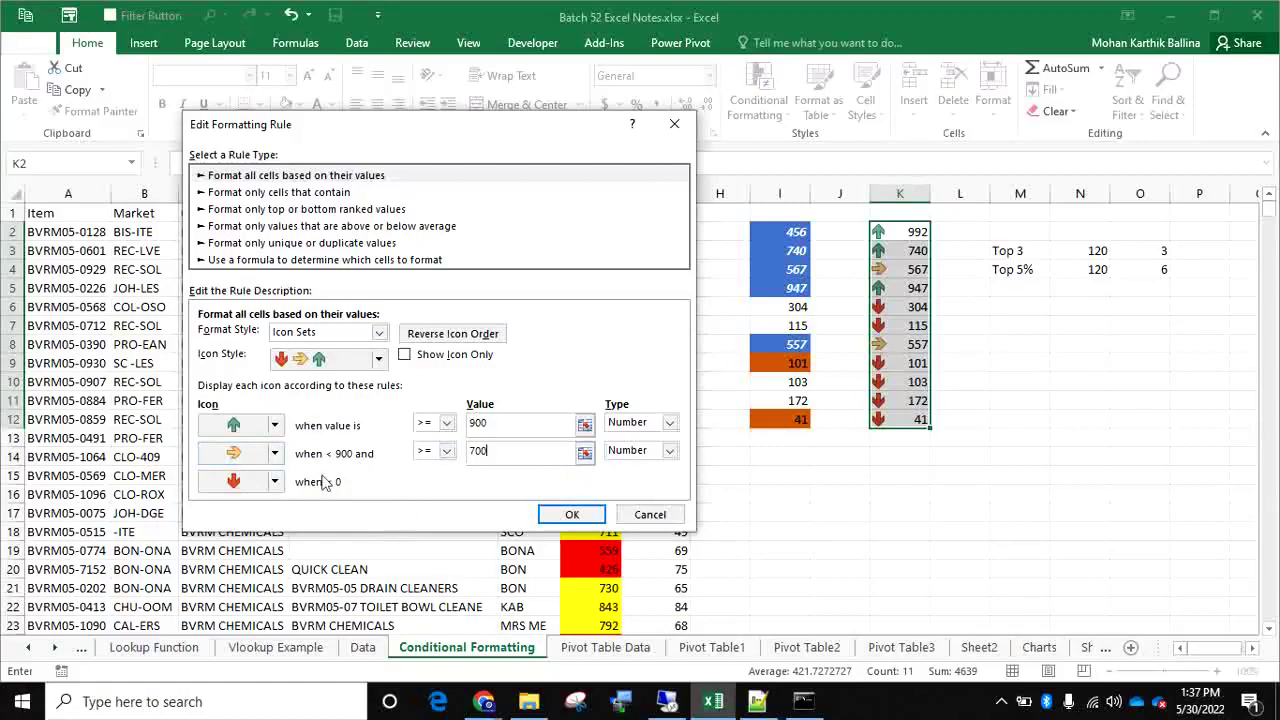
click(281, 485)
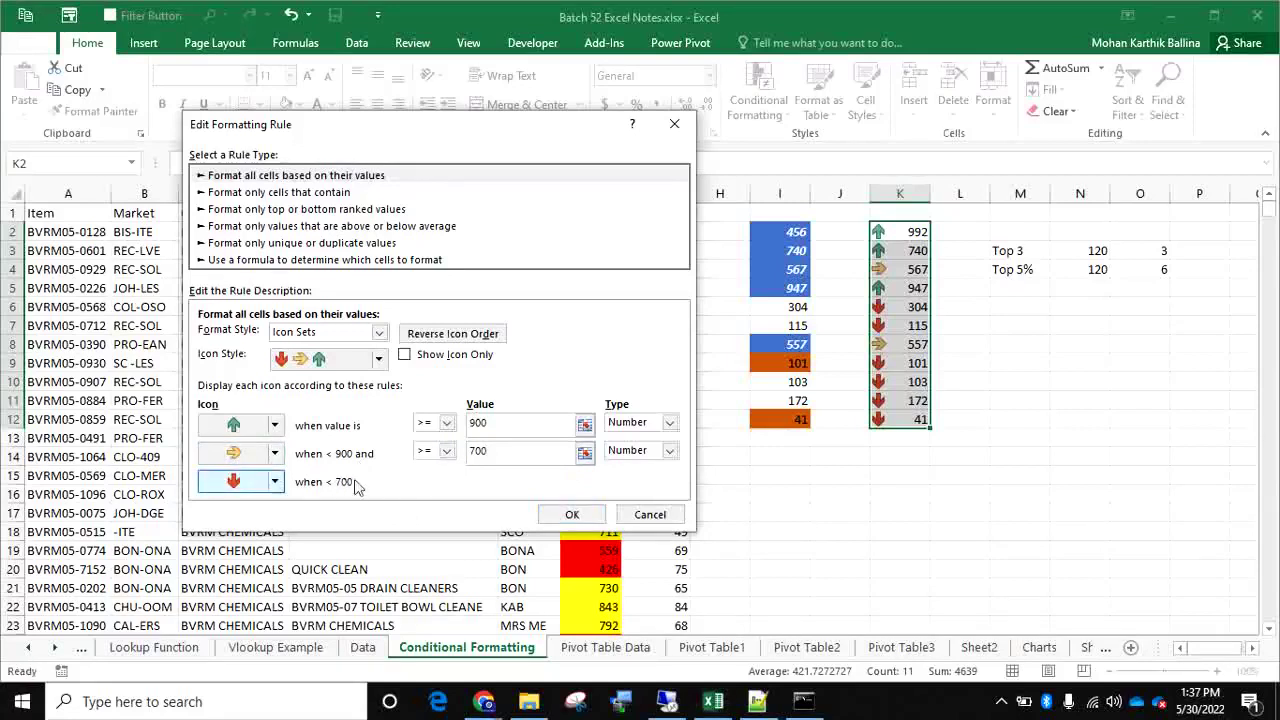
click(276, 483)
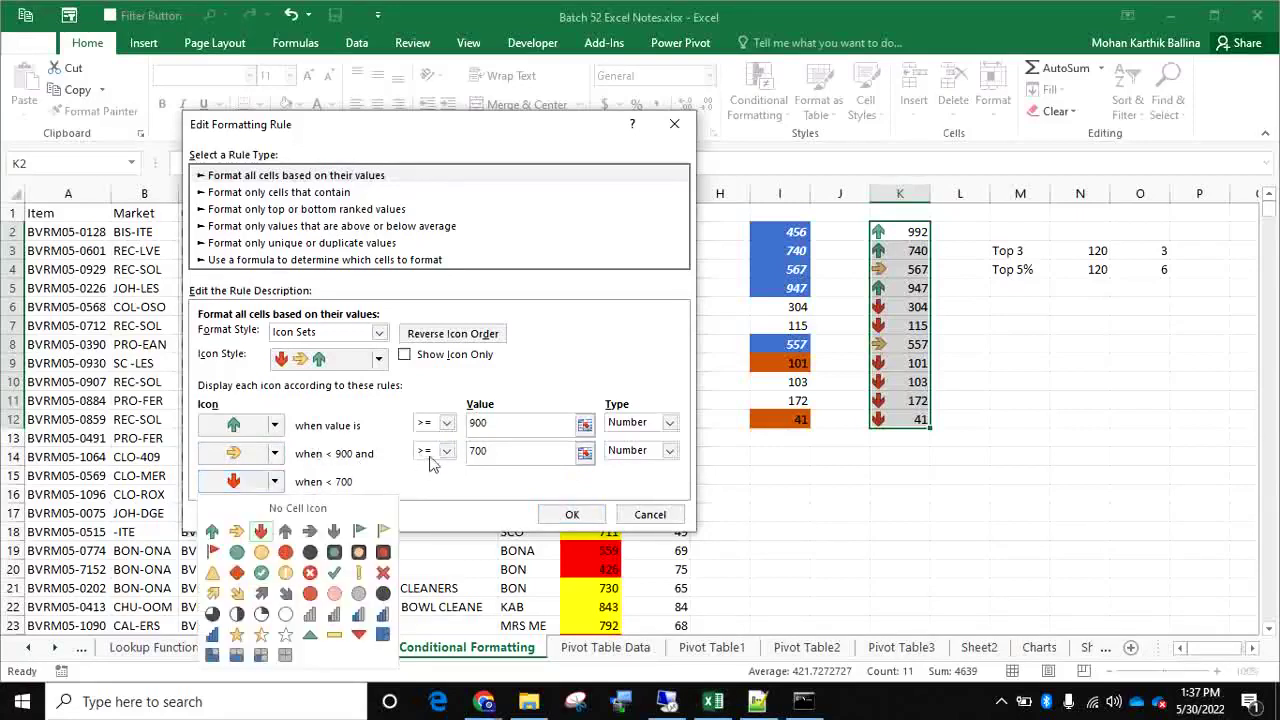
click(581, 516)
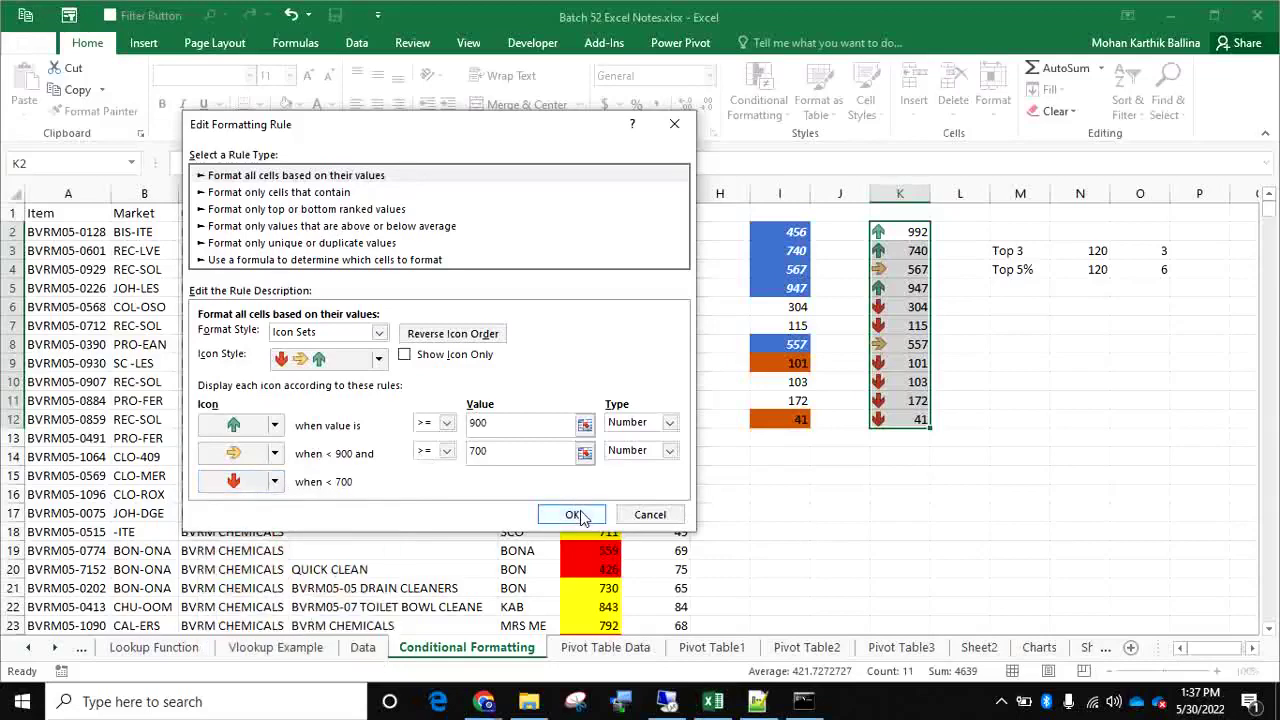
Apply the edited icon set rule to K2:K12 and close the rules manager
click(580, 515)
click(866, 412)
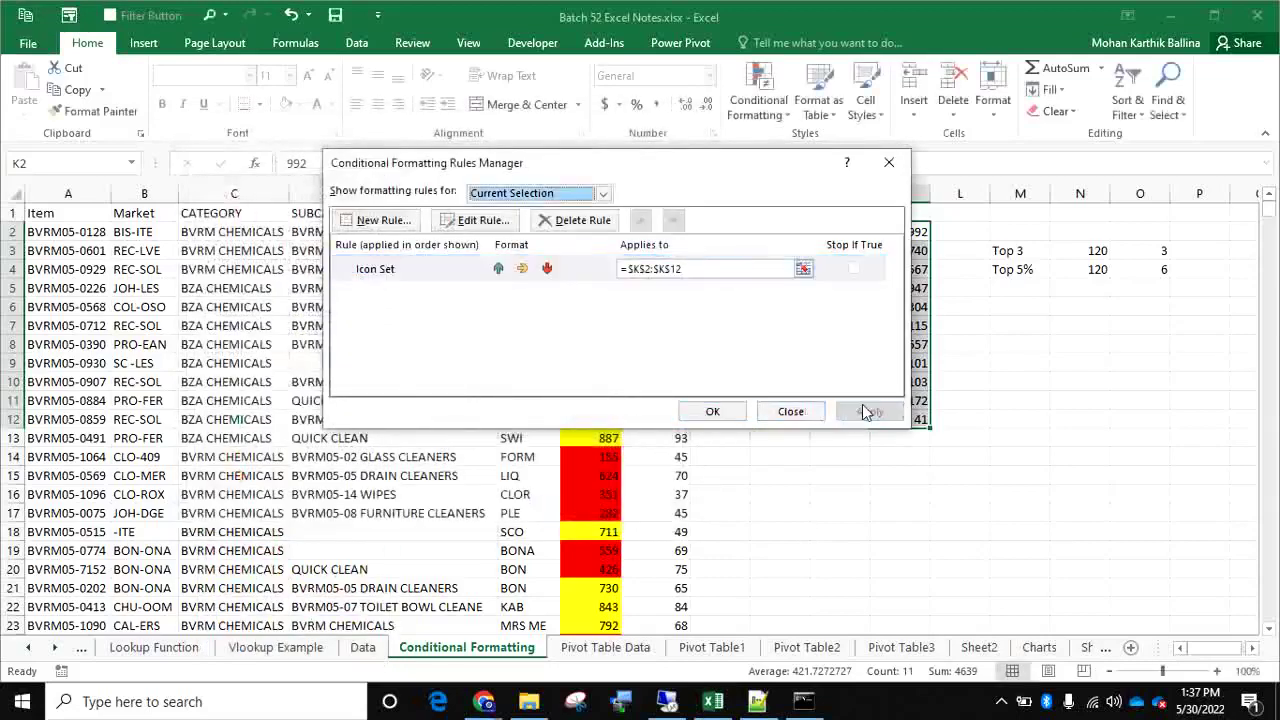
click(726, 414)
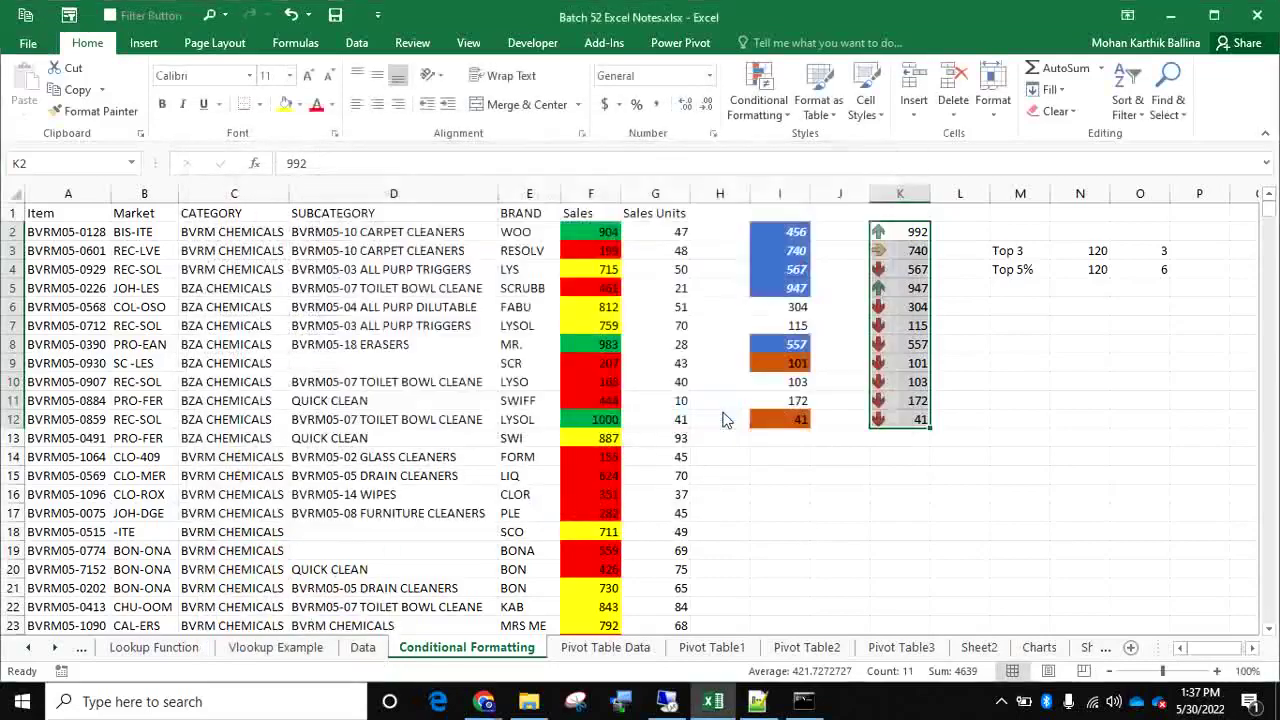
Enter 456 in cell K9 to test the icon set thresholds
click(910, 307)
click(907, 355)
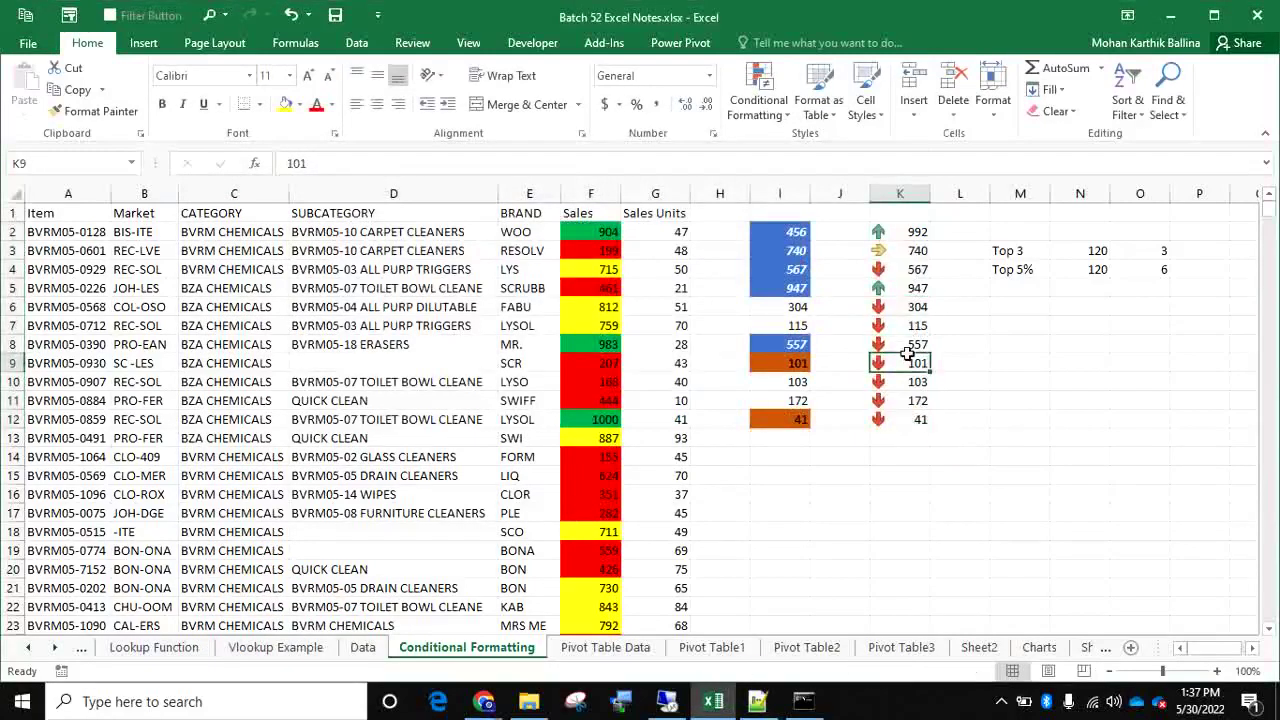
text(45)
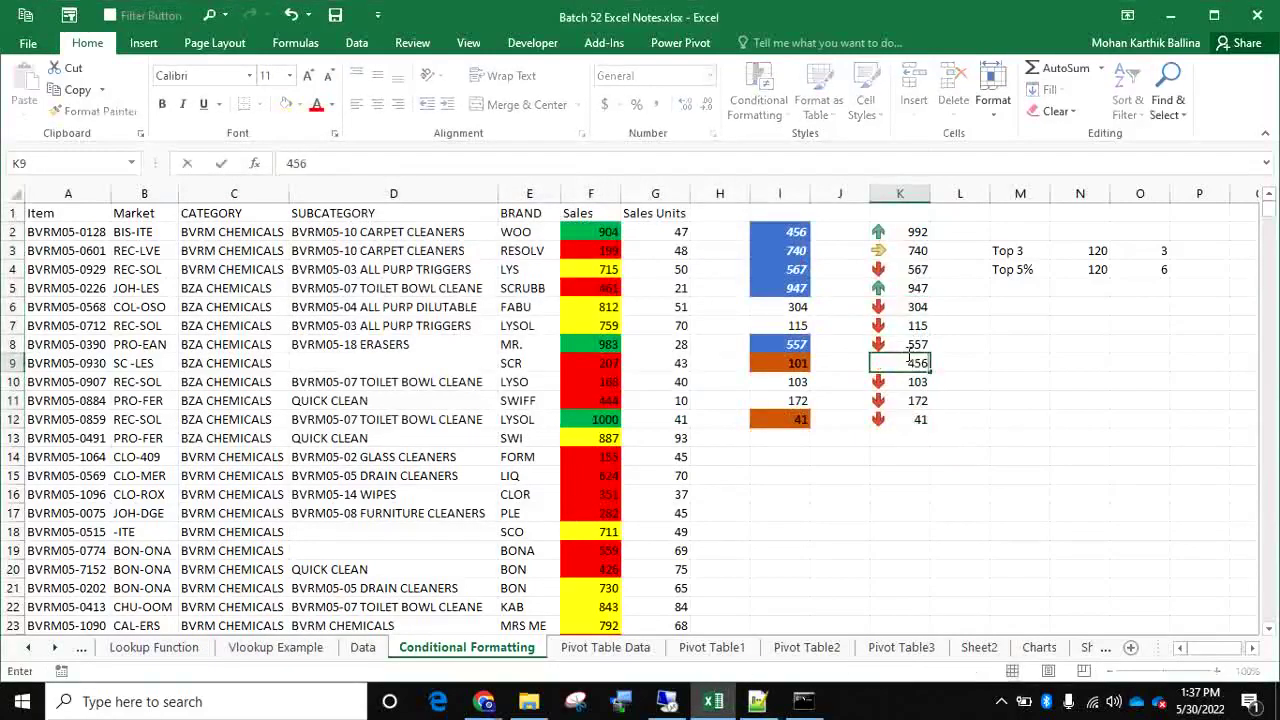
text(6)
key(Return)
key(Return)
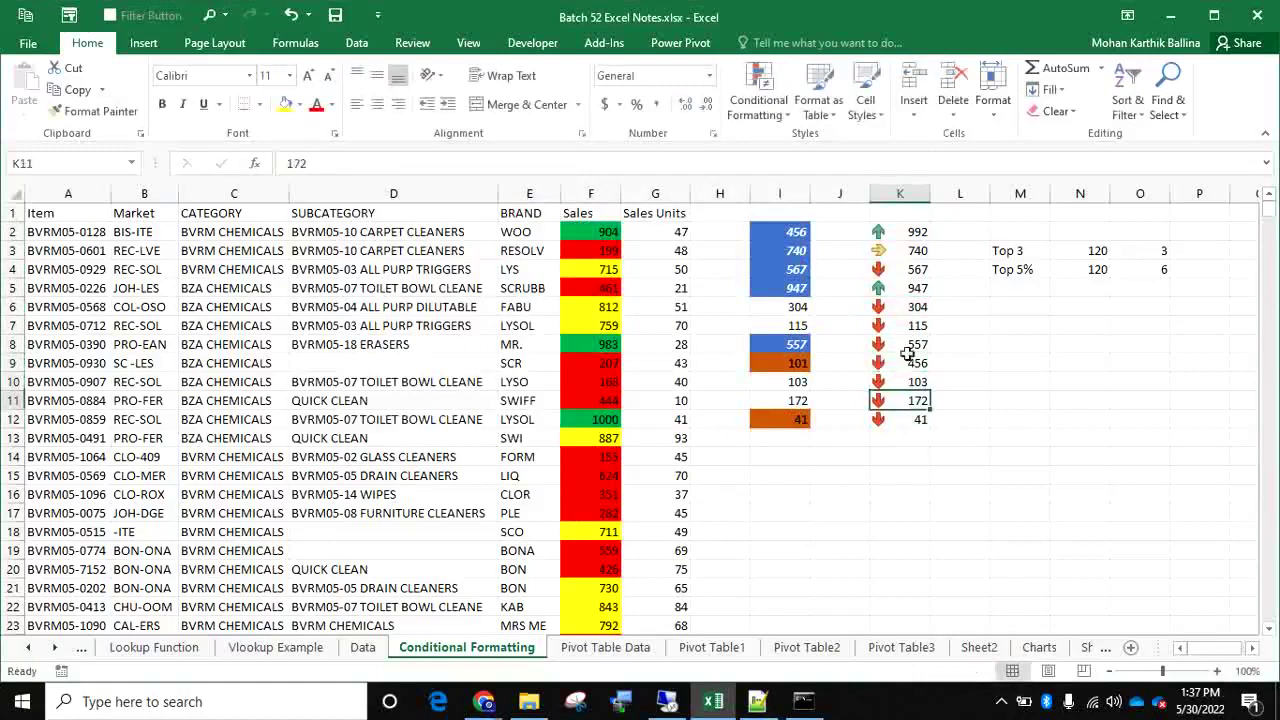
Set cell K9 to 8776 to test the green arrow threshold
key(Up)
key(Up)
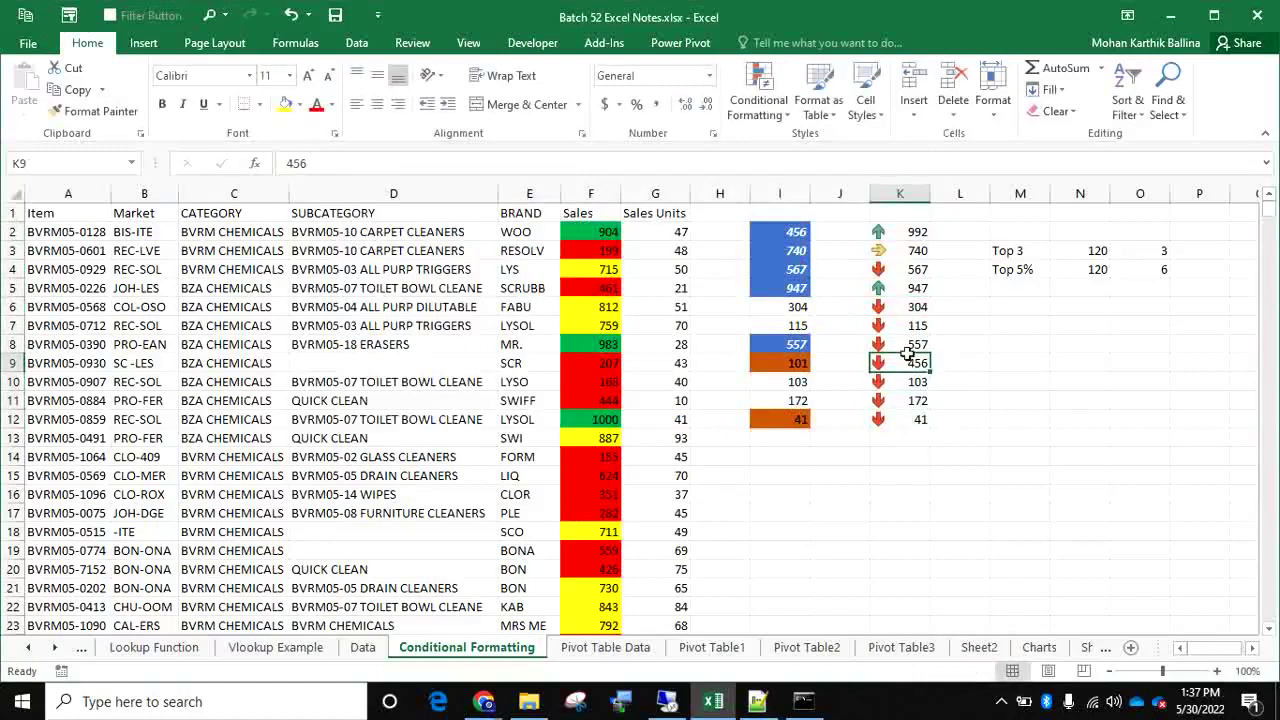
text(8776)
key(Return)
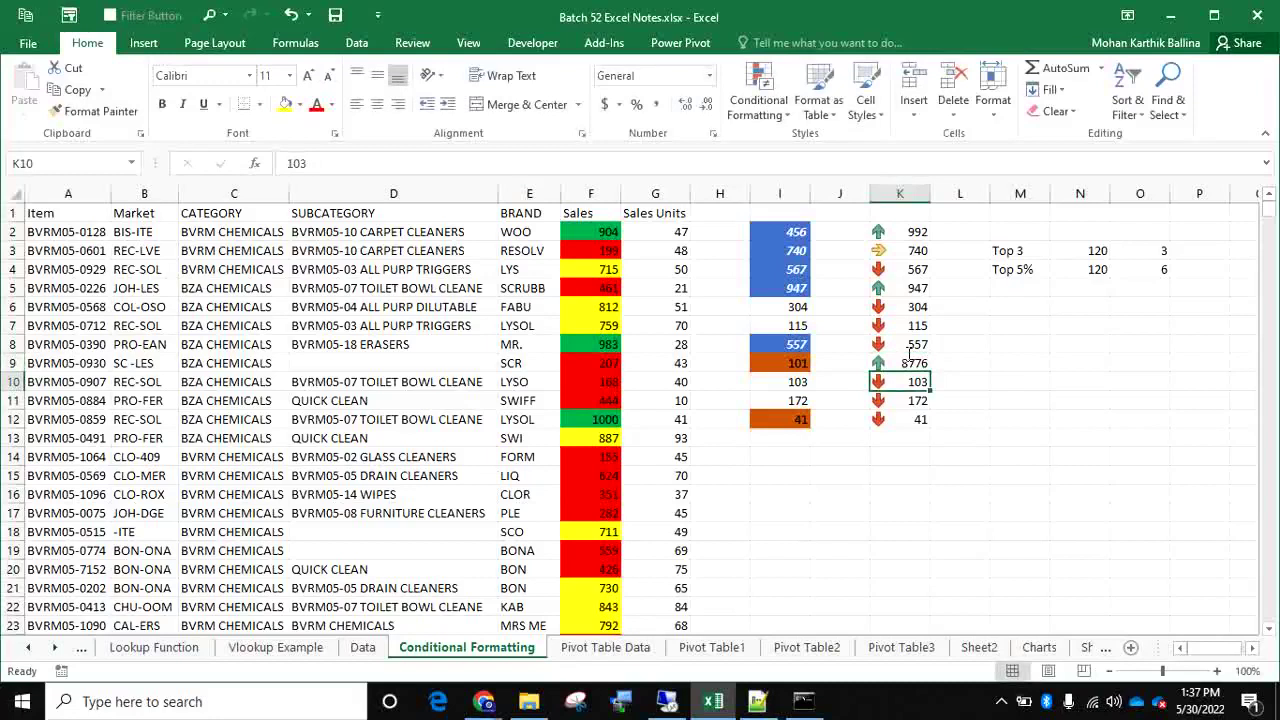
click(908, 362)
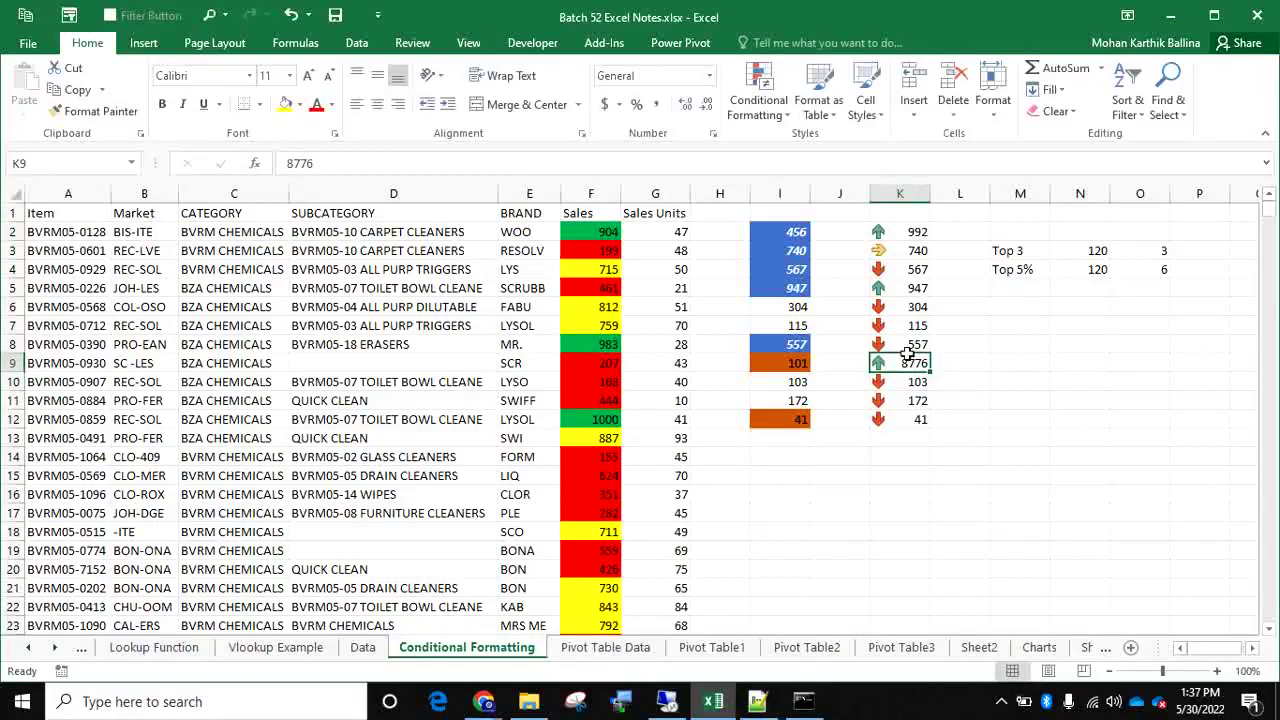
Edit the icon set rule on K2:K12 to show only the icons, and center the cells horizontally
drag(908, 234, 897, 417)
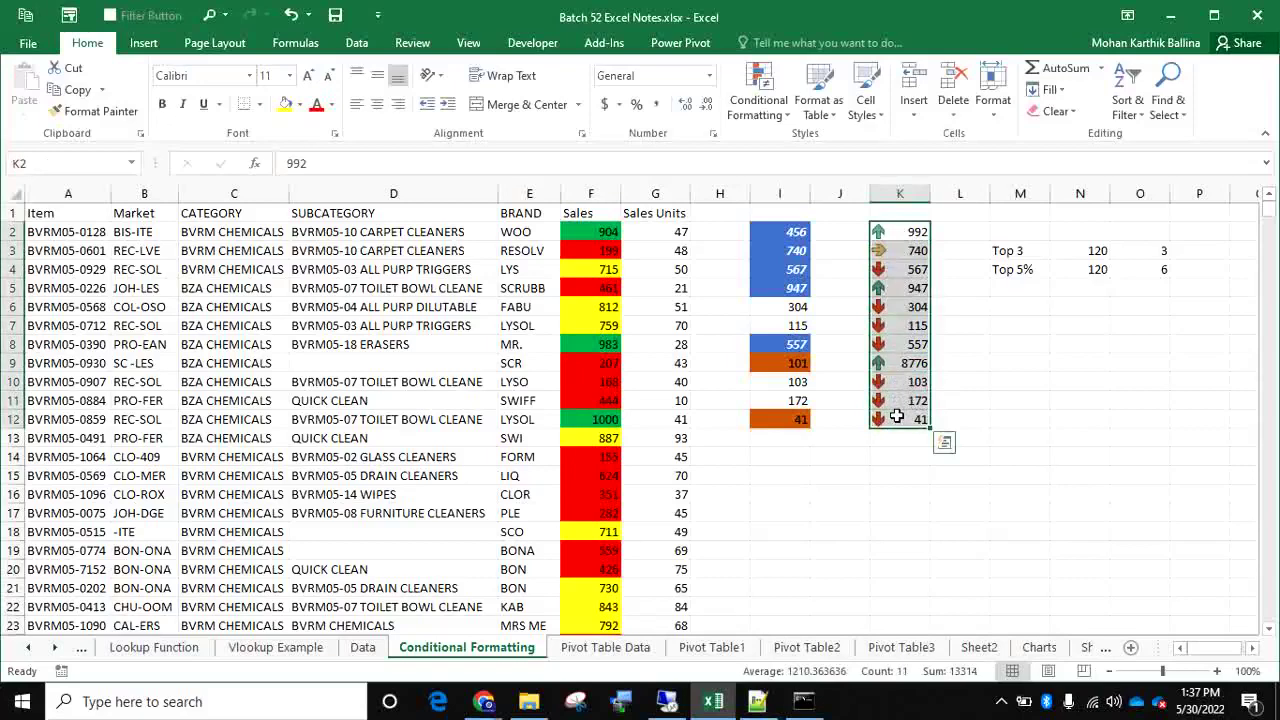
click(765, 95)
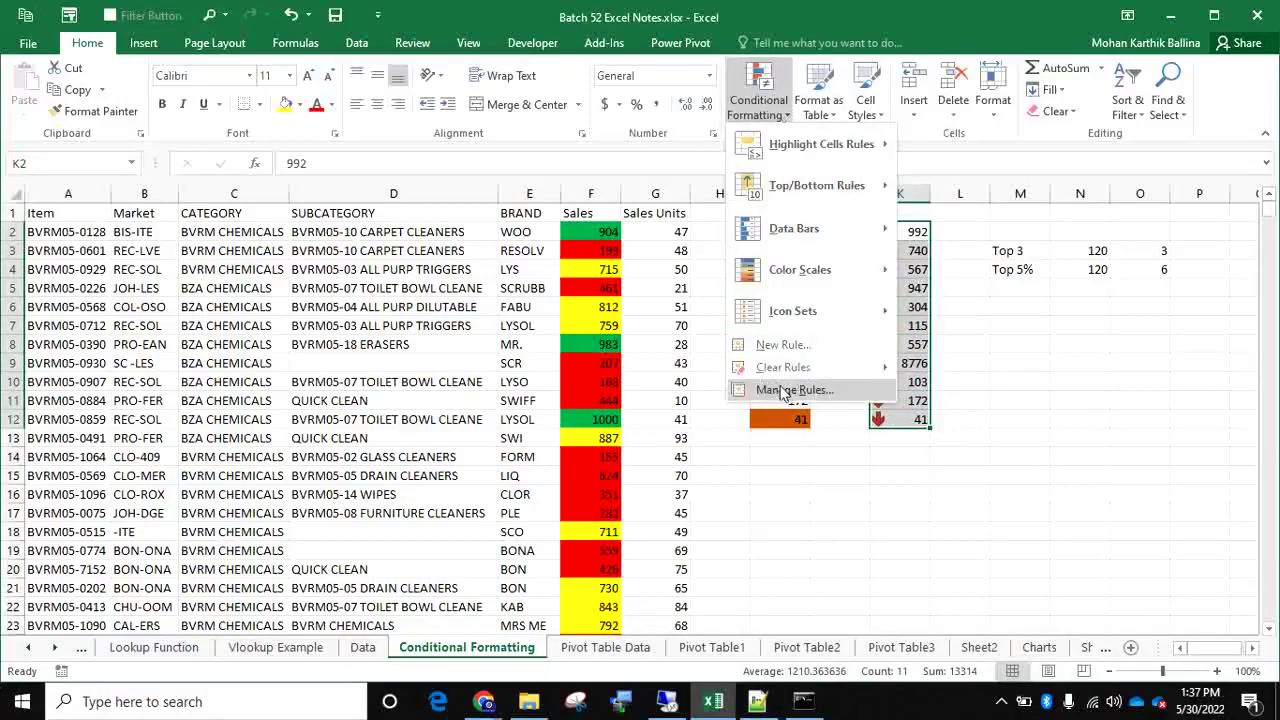
click(783, 390)
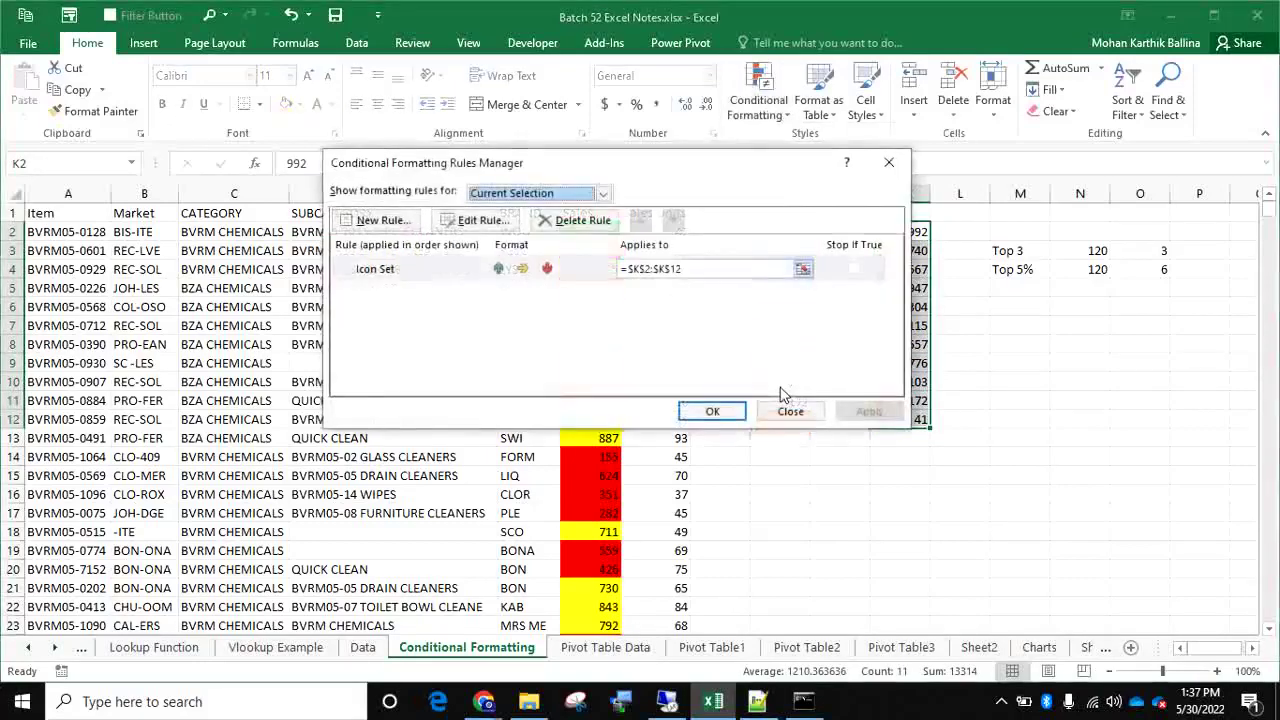
click(458, 268)
click(482, 221)
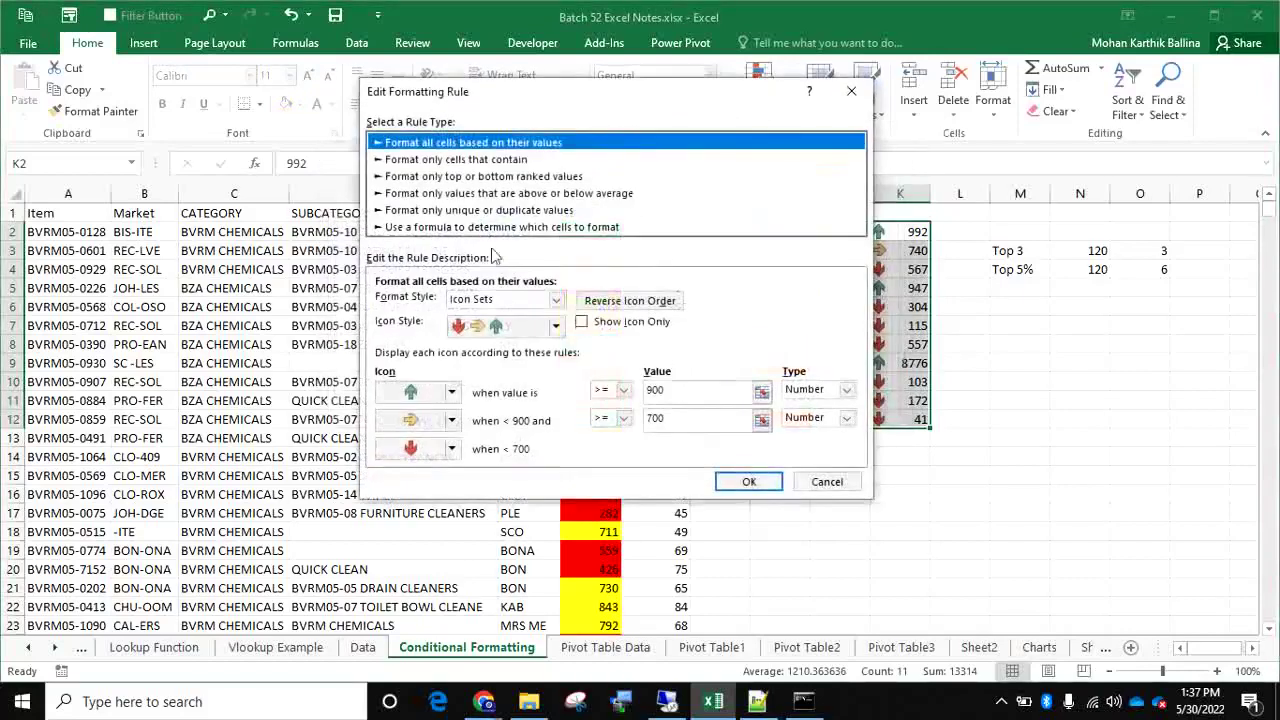
click(583, 322)
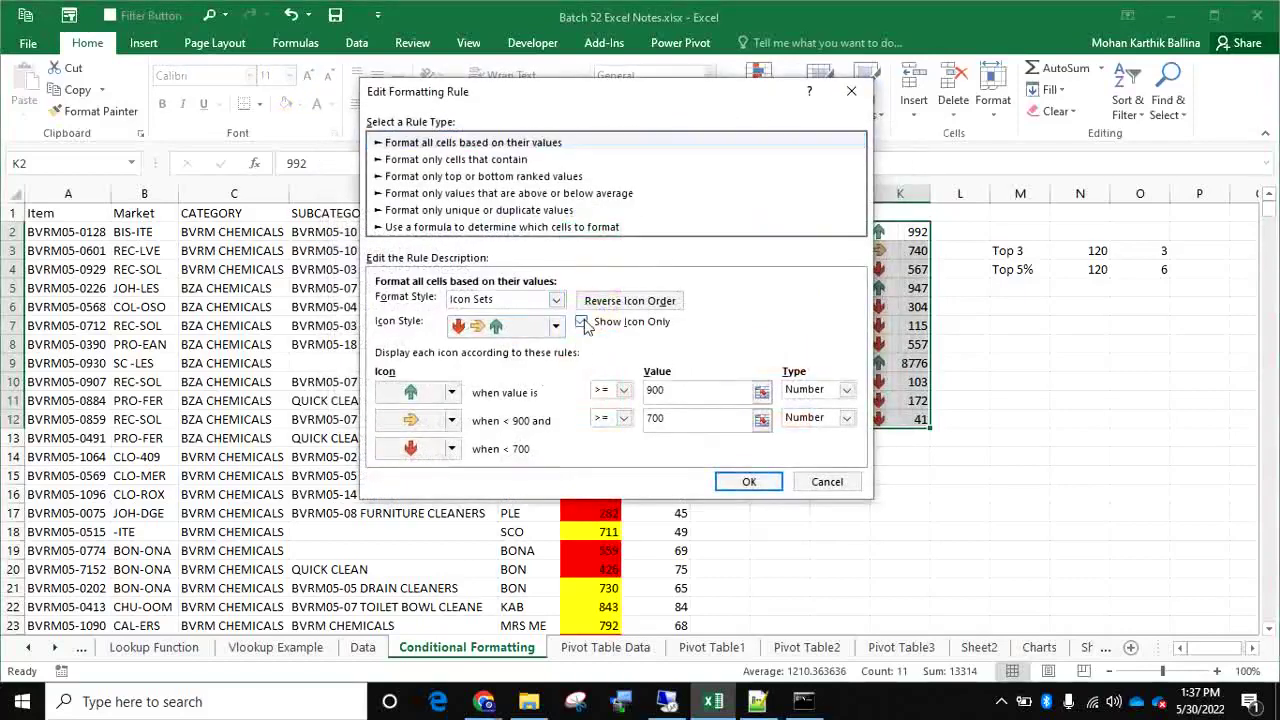
click(740, 482)
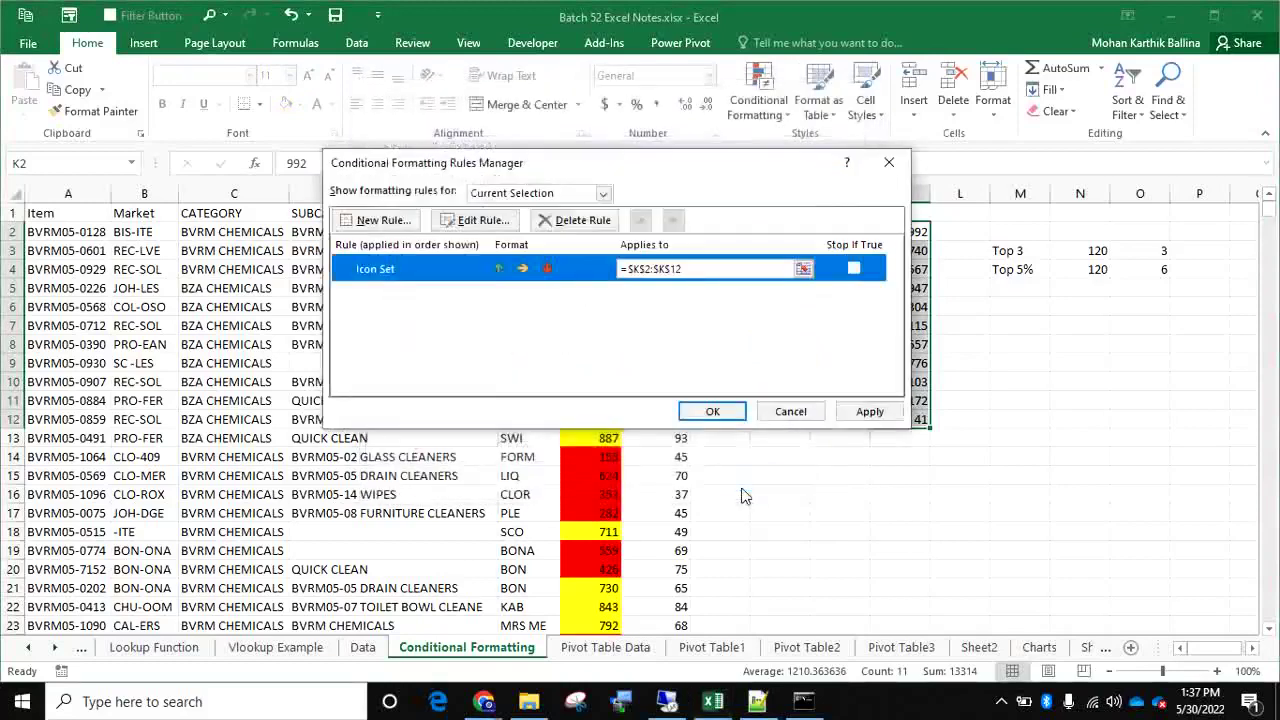
click(866, 411)
click(710, 411)
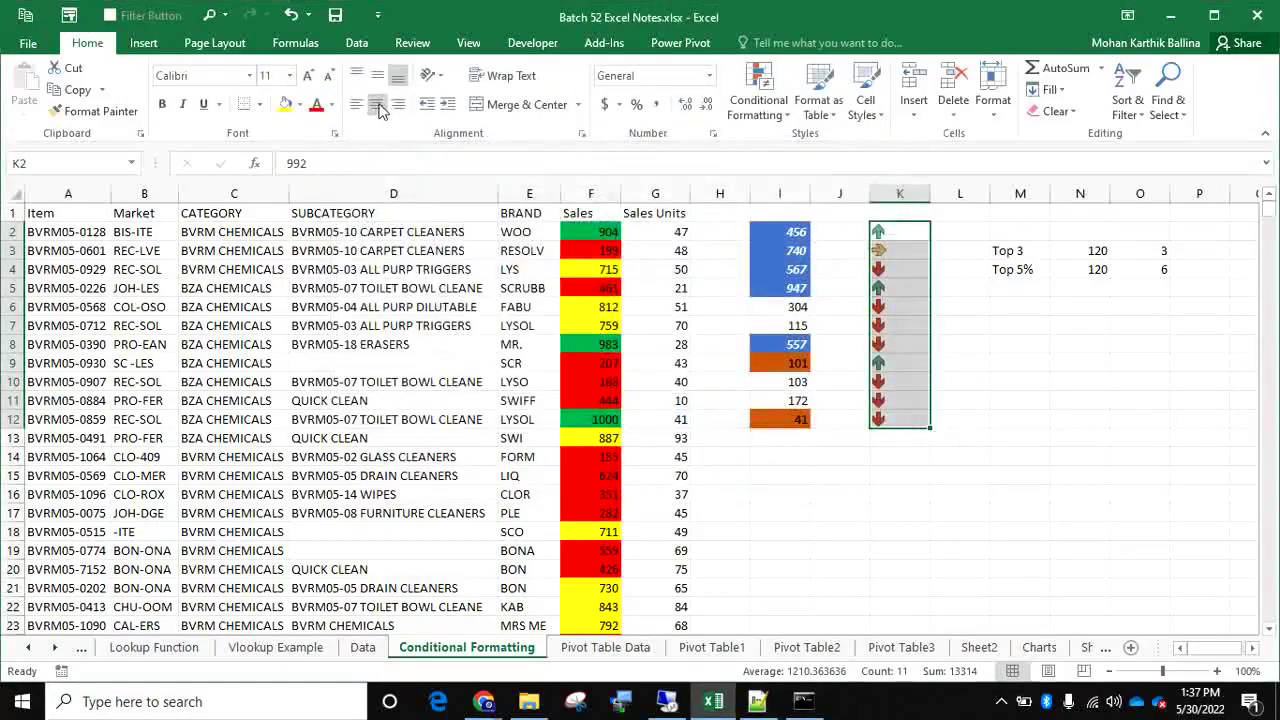
click(378, 106)
Enter 677 in cell K8 to test the icon-only display
click(895, 348)
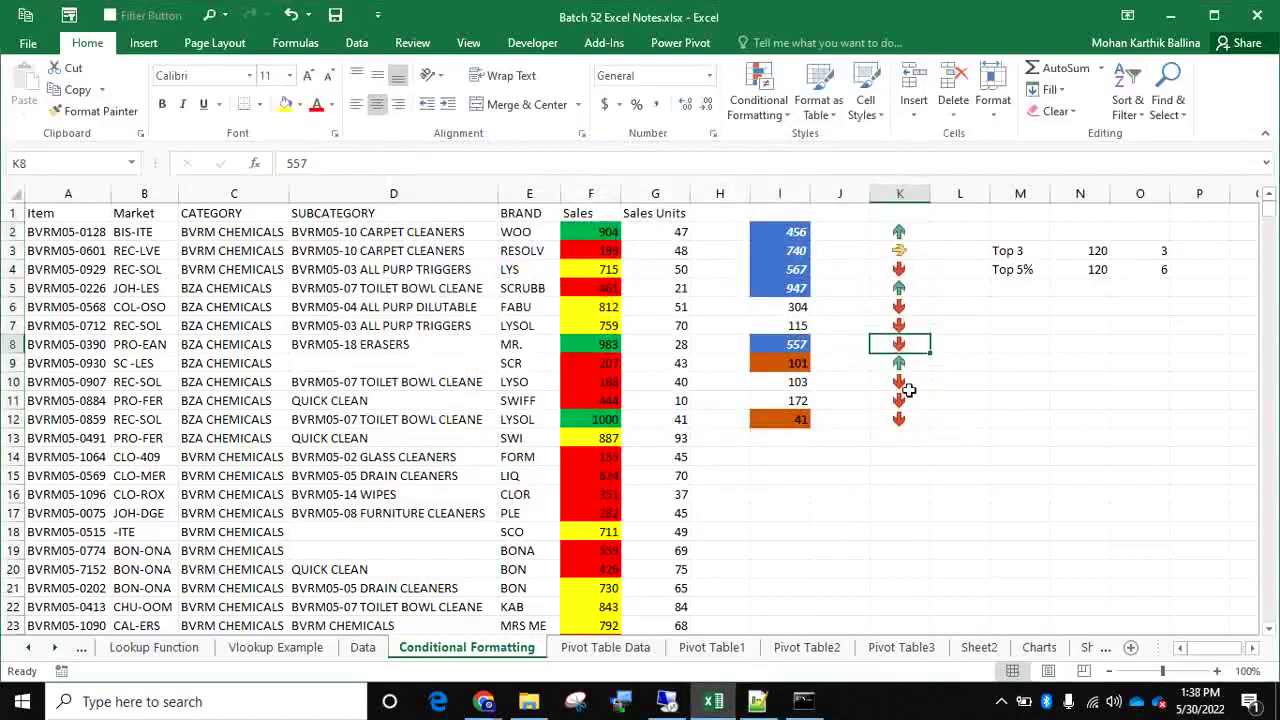
text(677)
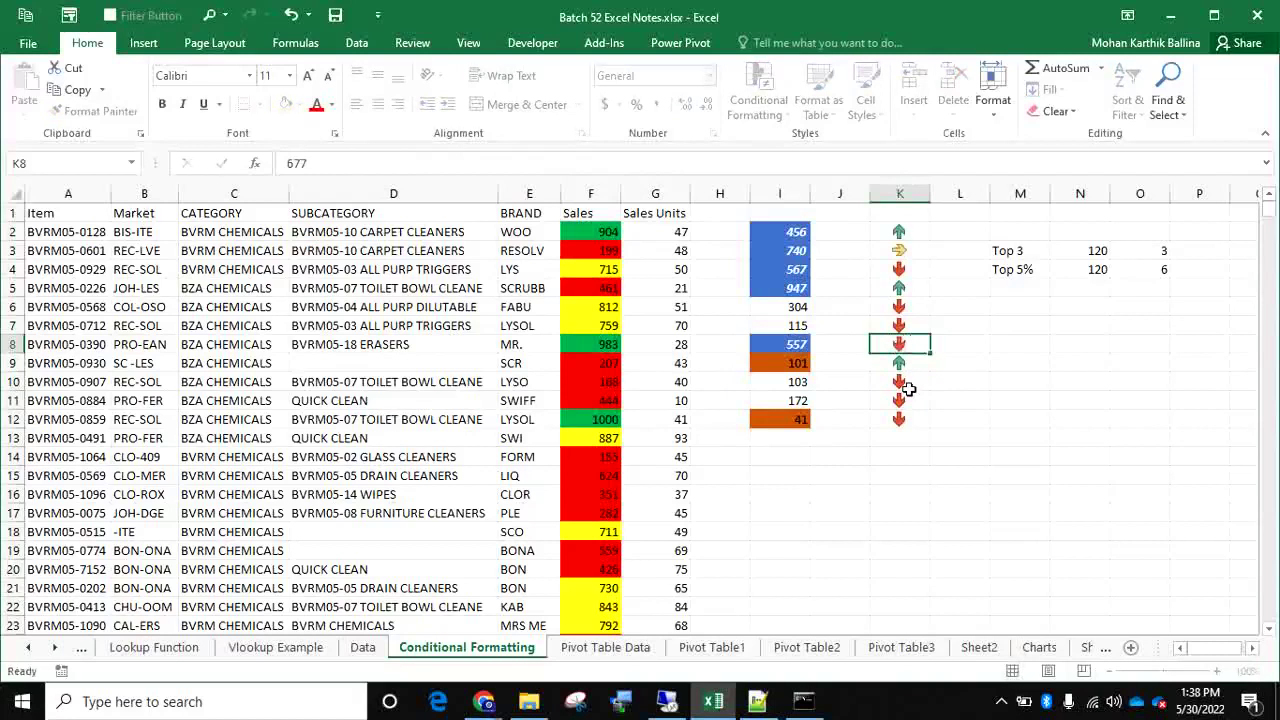
key(Return)
Set cell K8 to 988 to test the icon against the 900 threshold
key(Up)
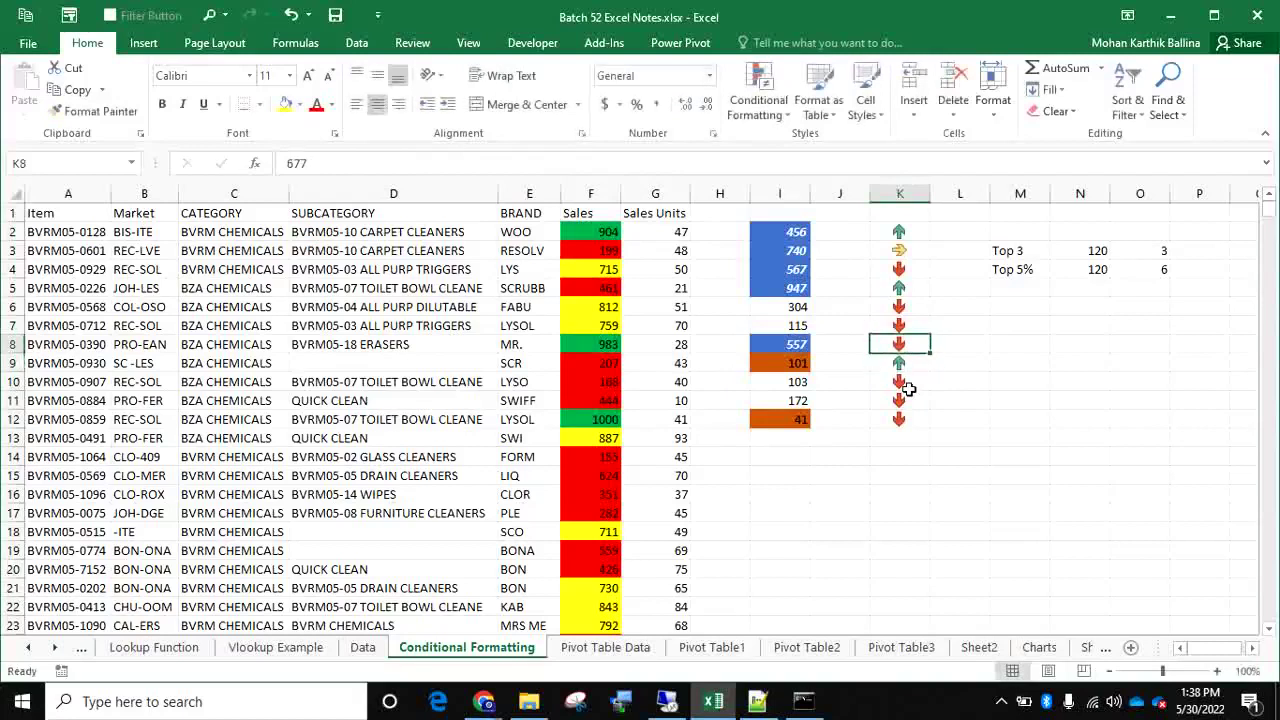
text(988)
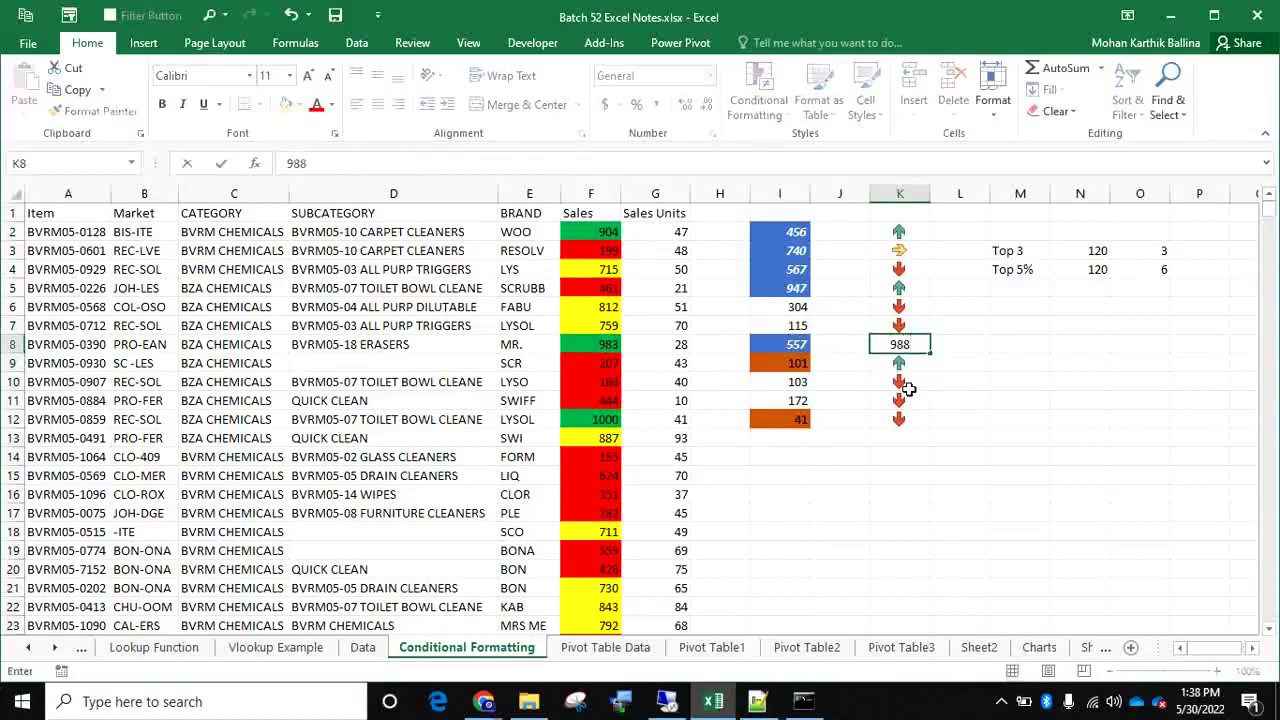
key(Return)
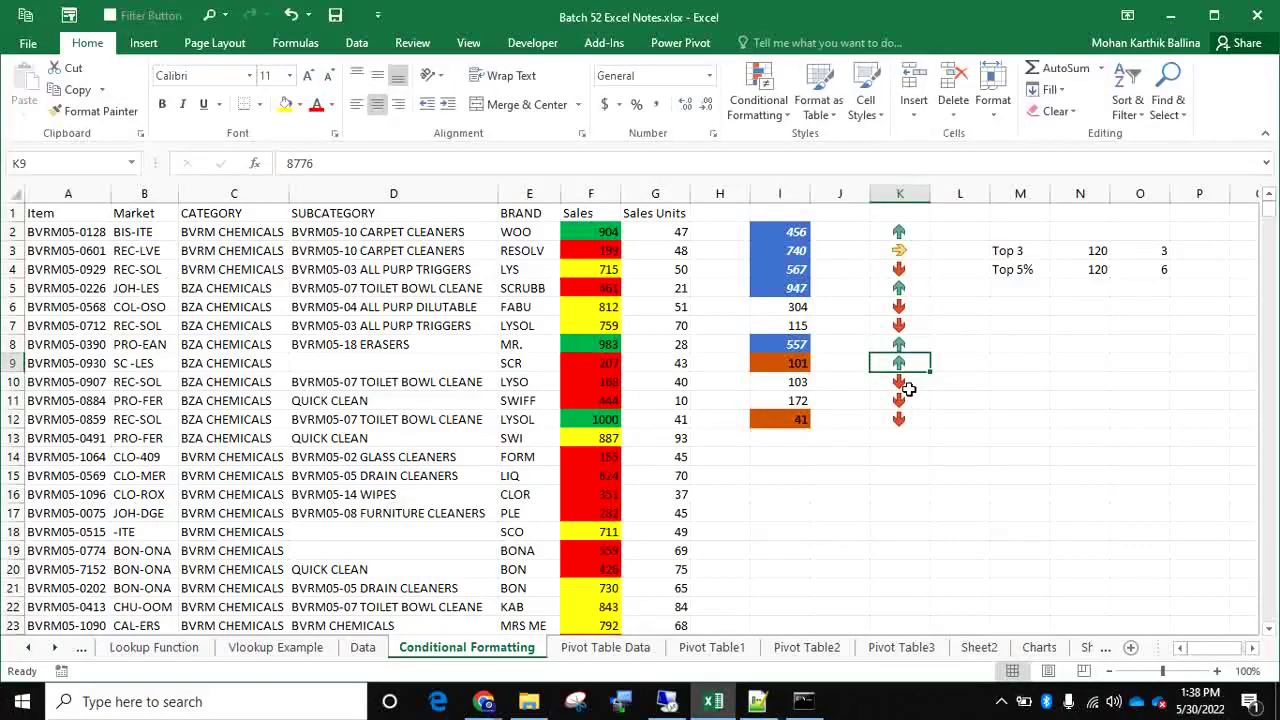
Set cell K7 to 899 to test a value just below the green arrow threshold
drag(905, 231, 877, 420)
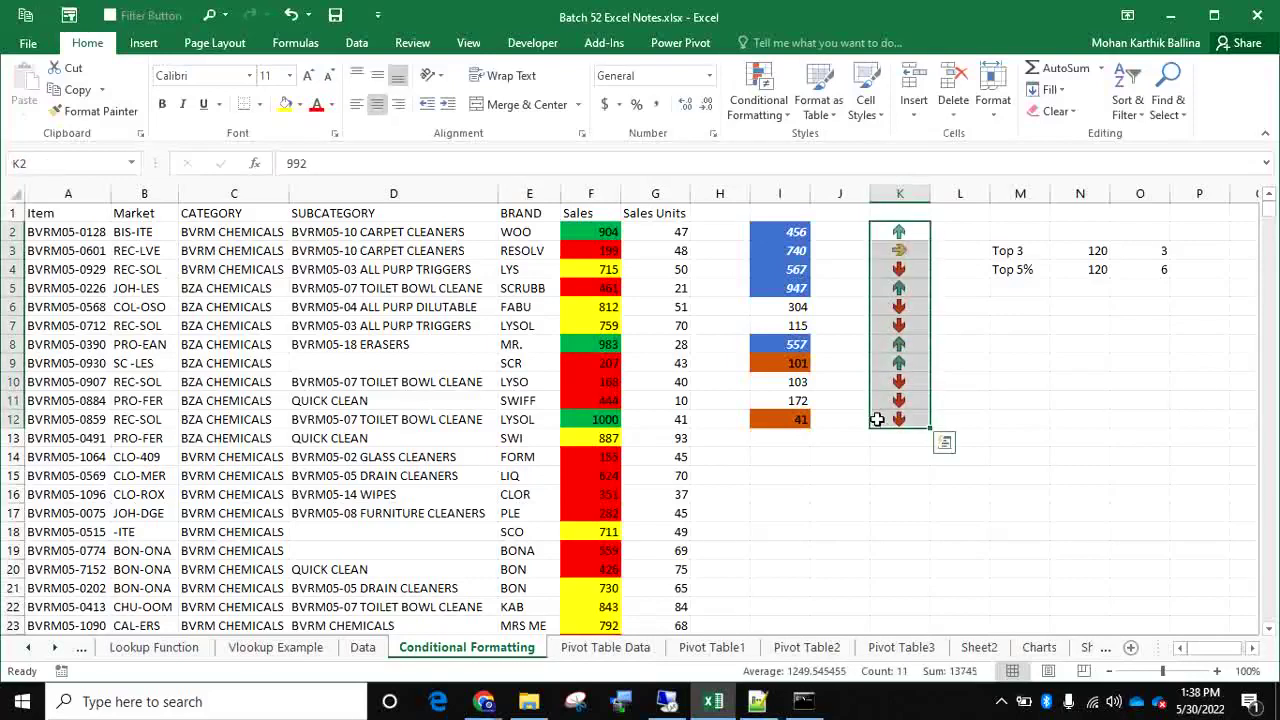
click(900, 325)
text(ff)
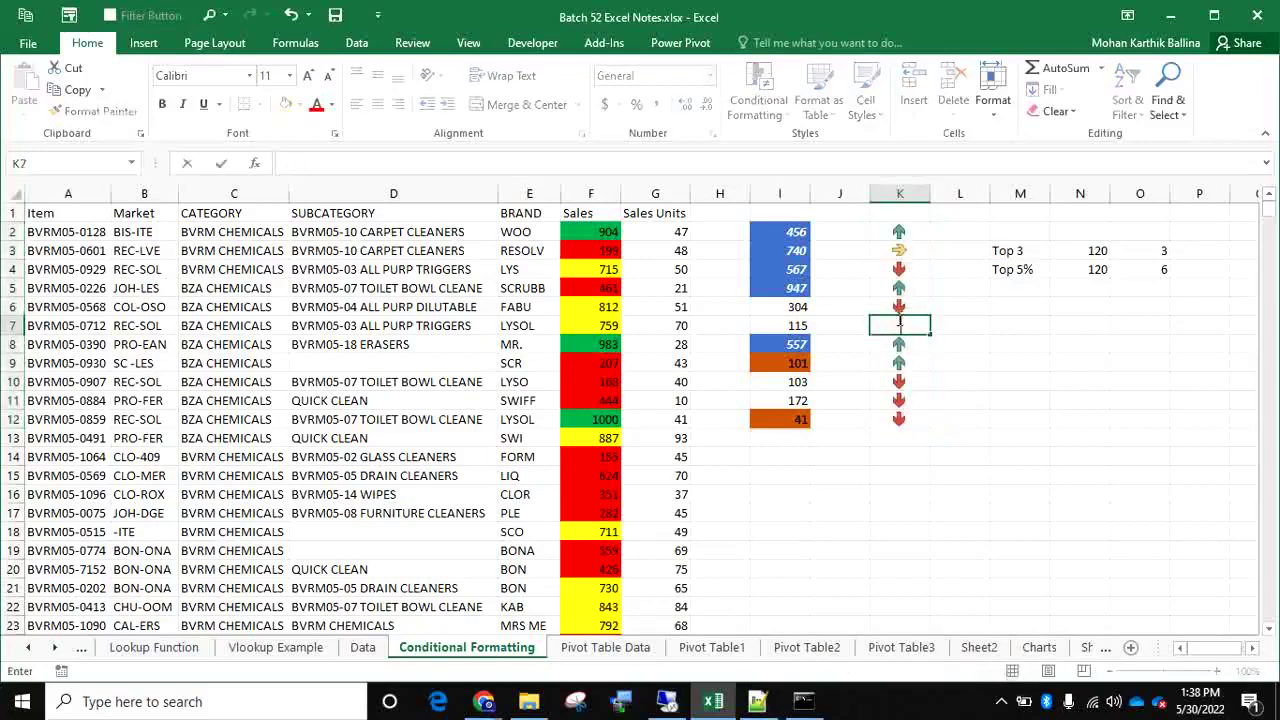
text(899)
key(Return)
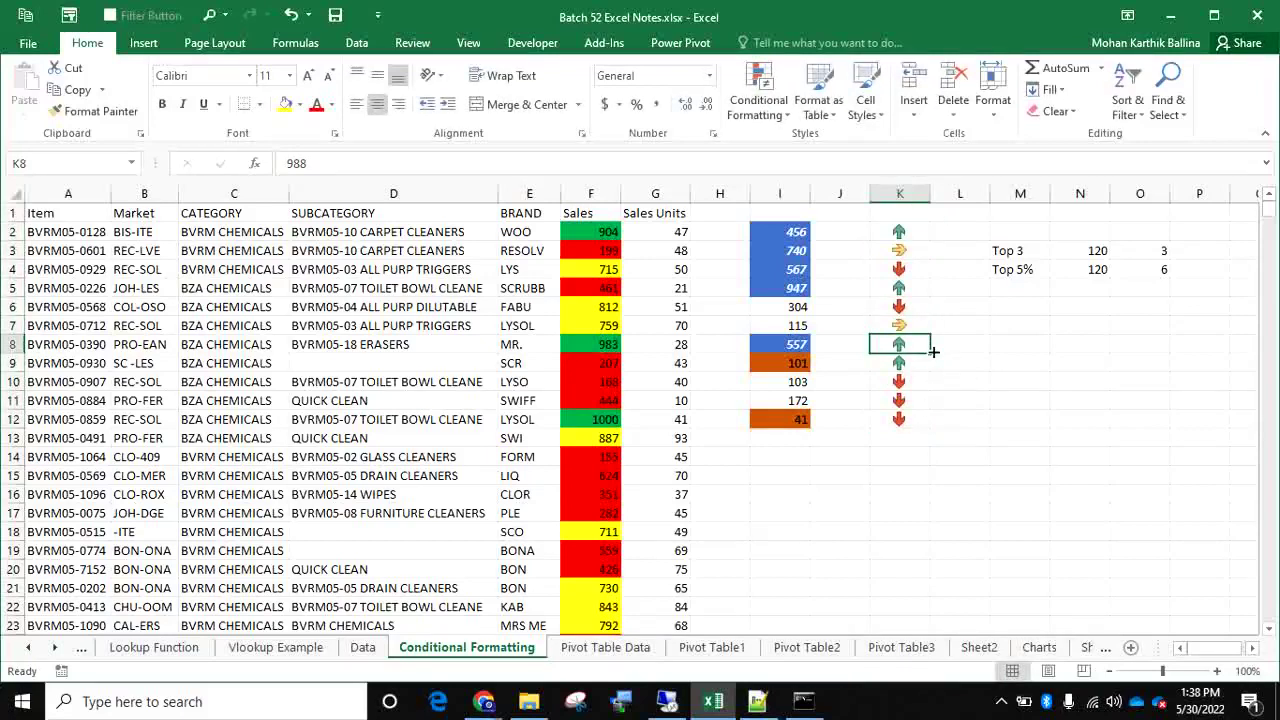
Edit the icon set rule on K2:K12 to turn off Show Icon Only, displaying the numbers beside the arrows
click(758, 100)
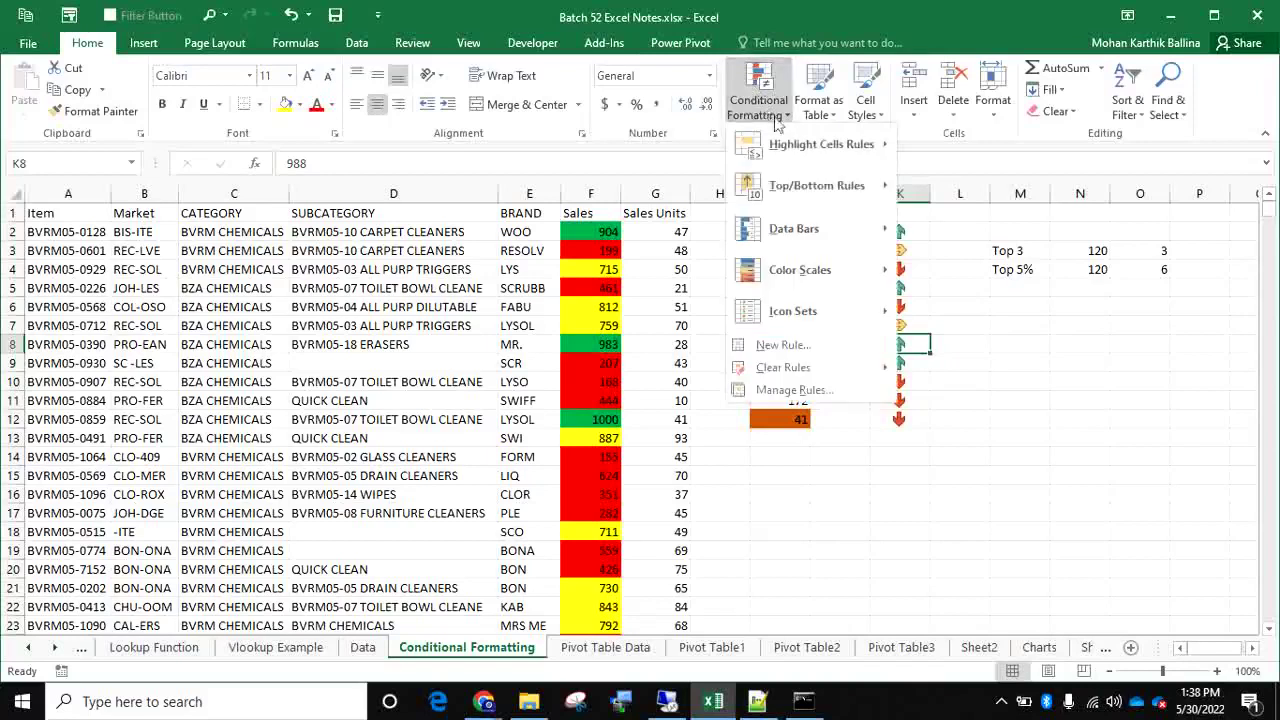
click(937, 285)
drag(898, 231, 898, 440)
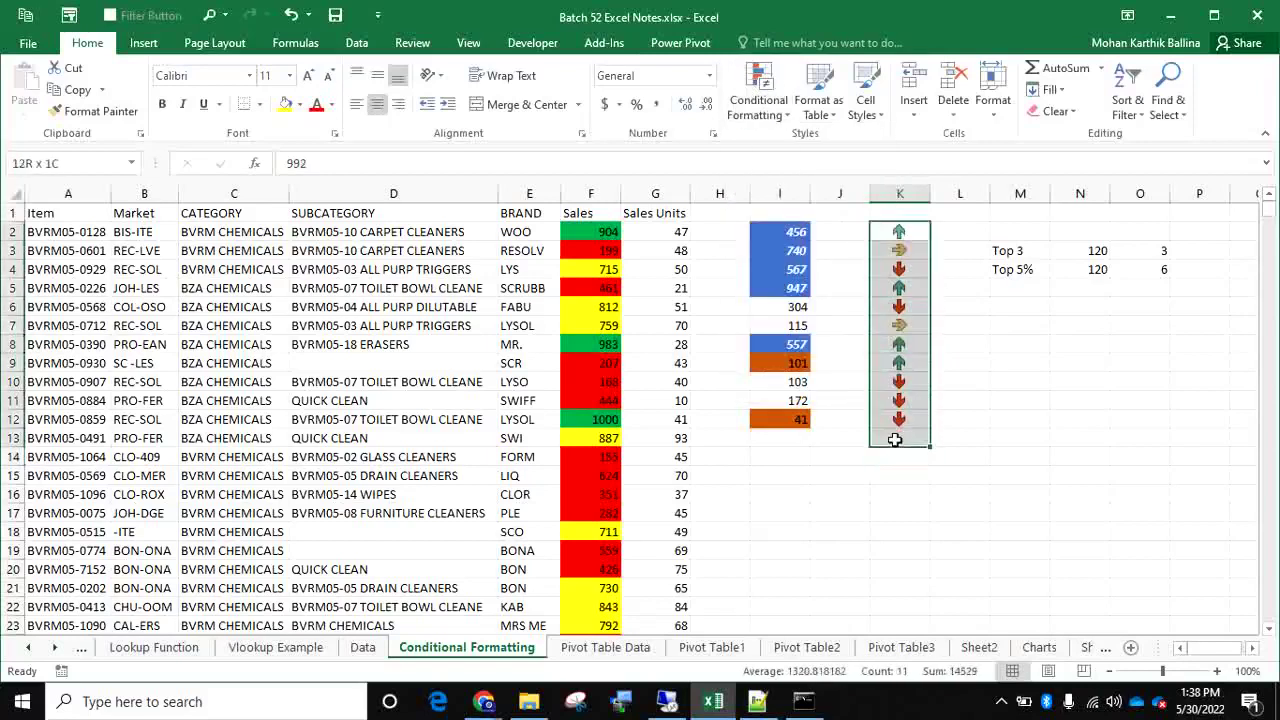
click(758, 85)
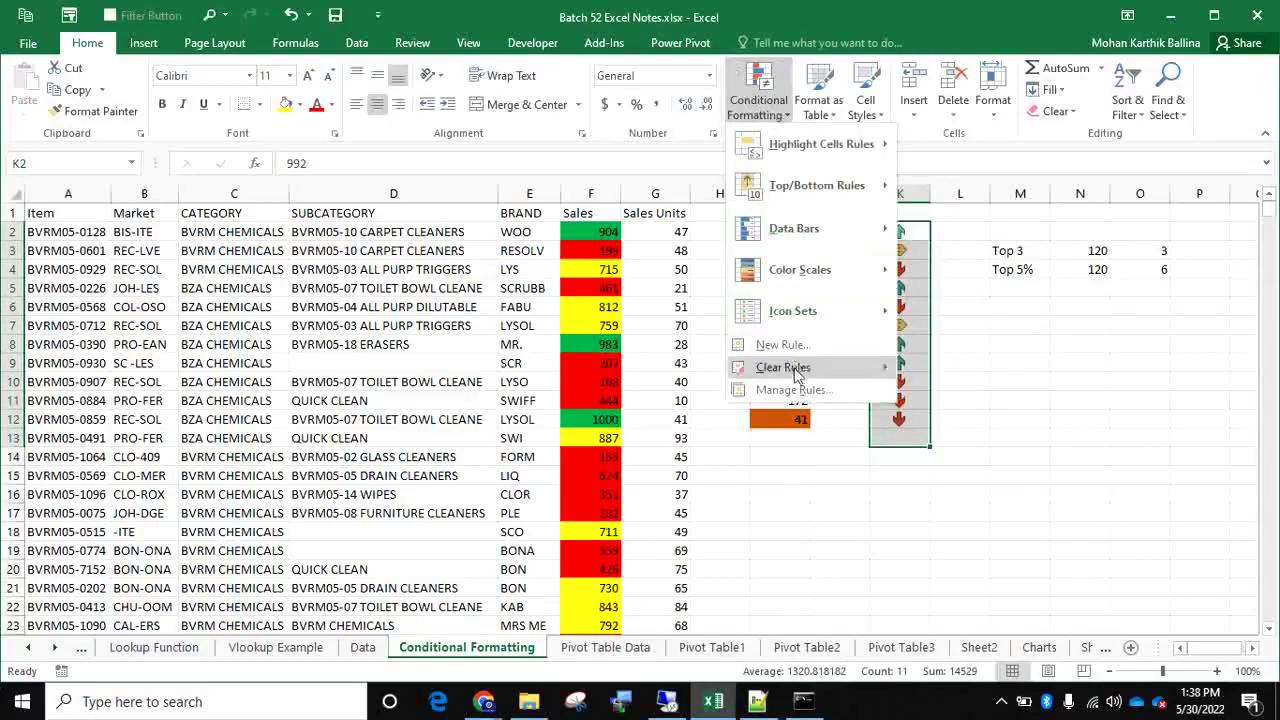
click(797, 390)
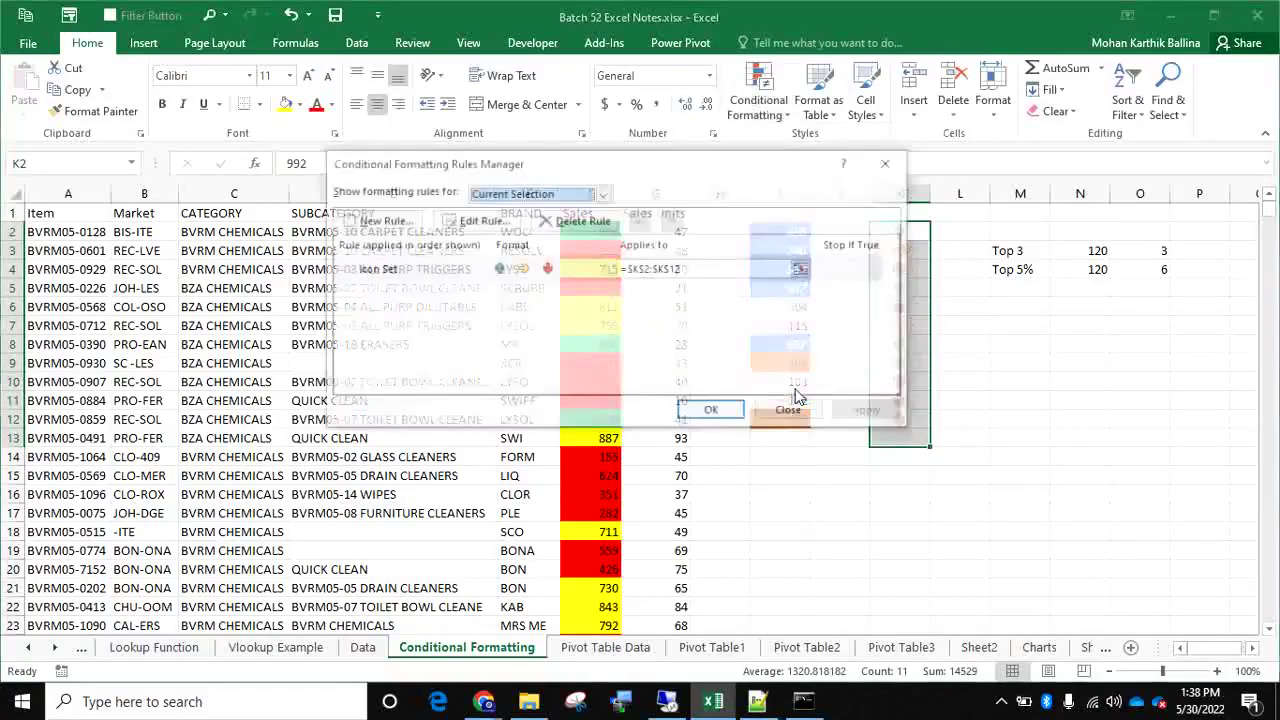
click(518, 273)
click(483, 220)
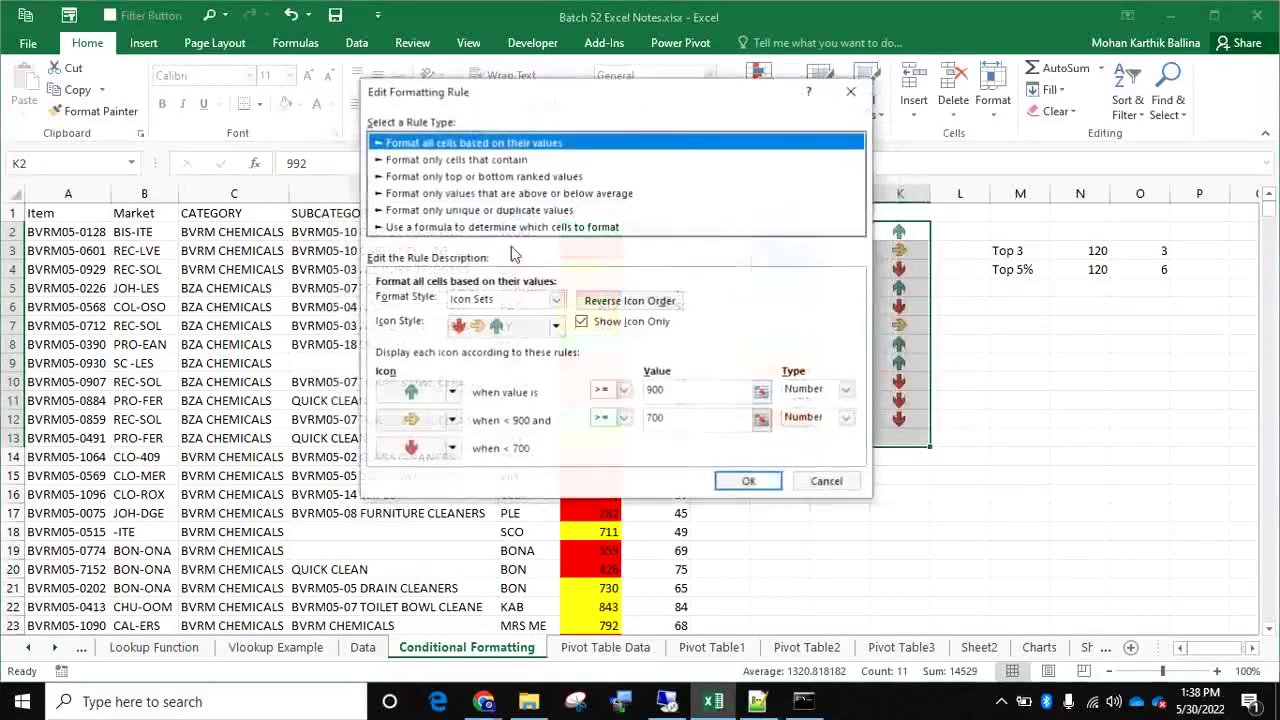
click(581, 324)
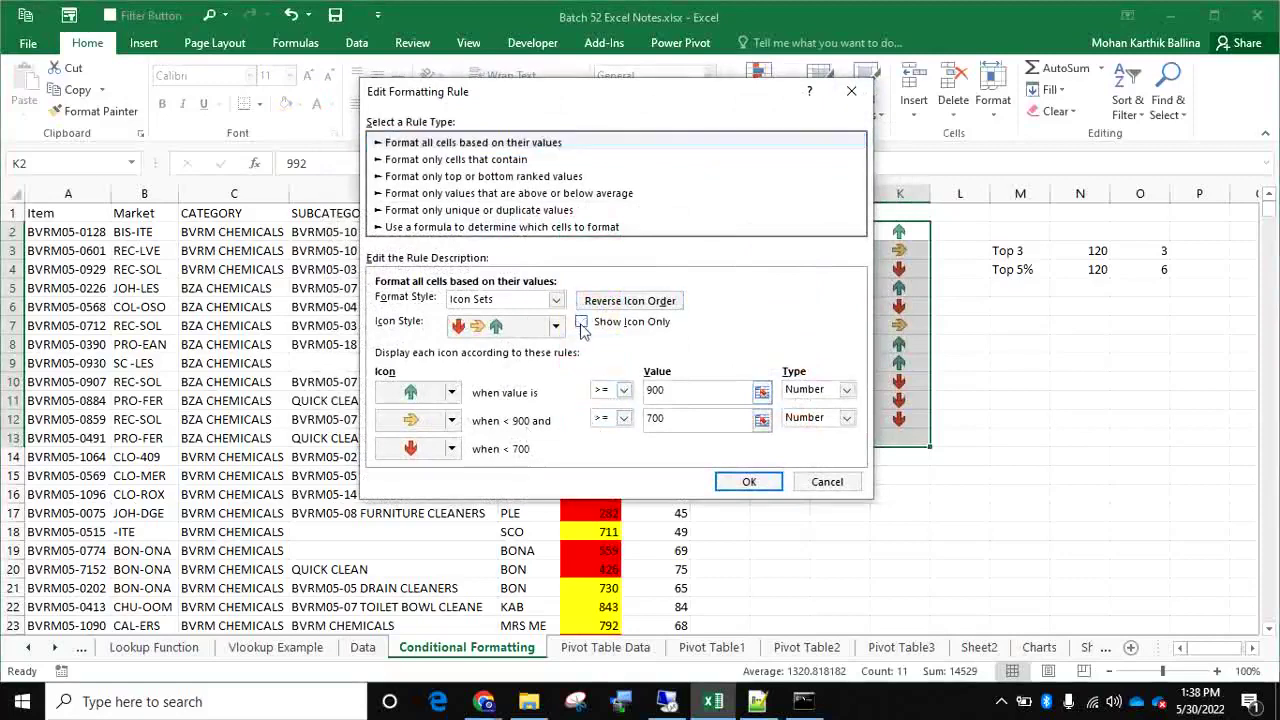
click(749, 481)
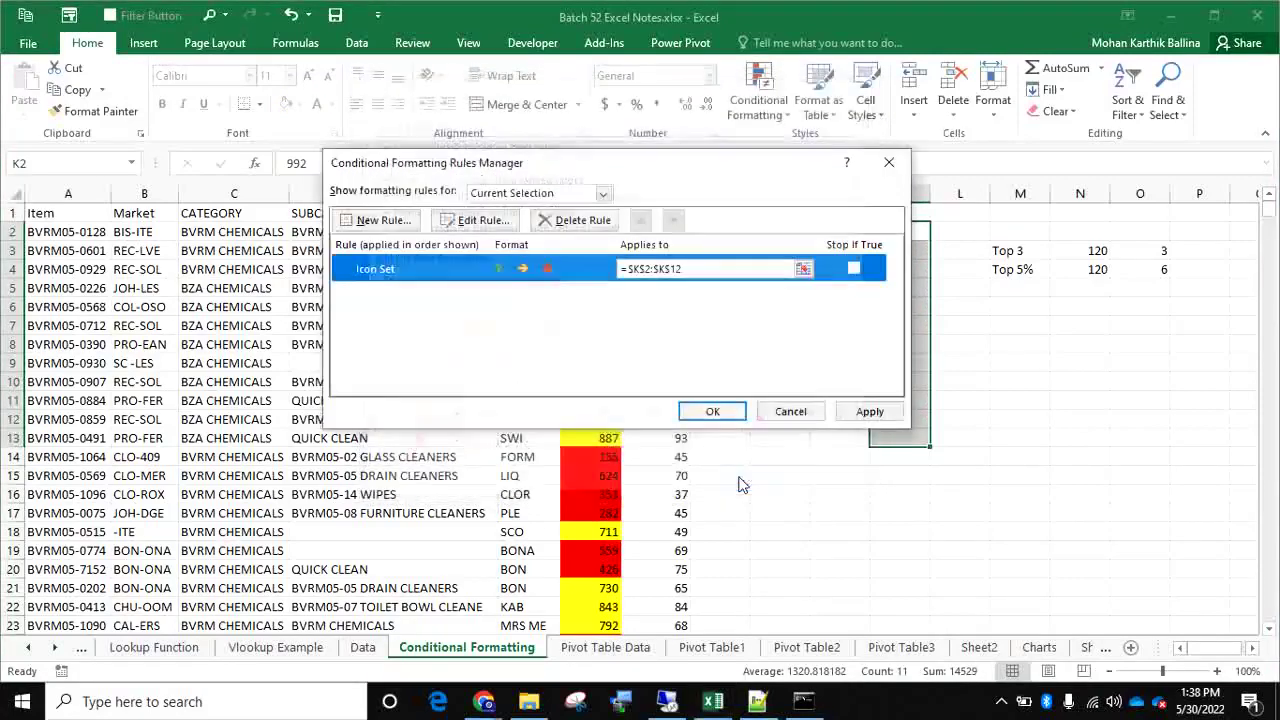
click(870, 411)
click(705, 411)
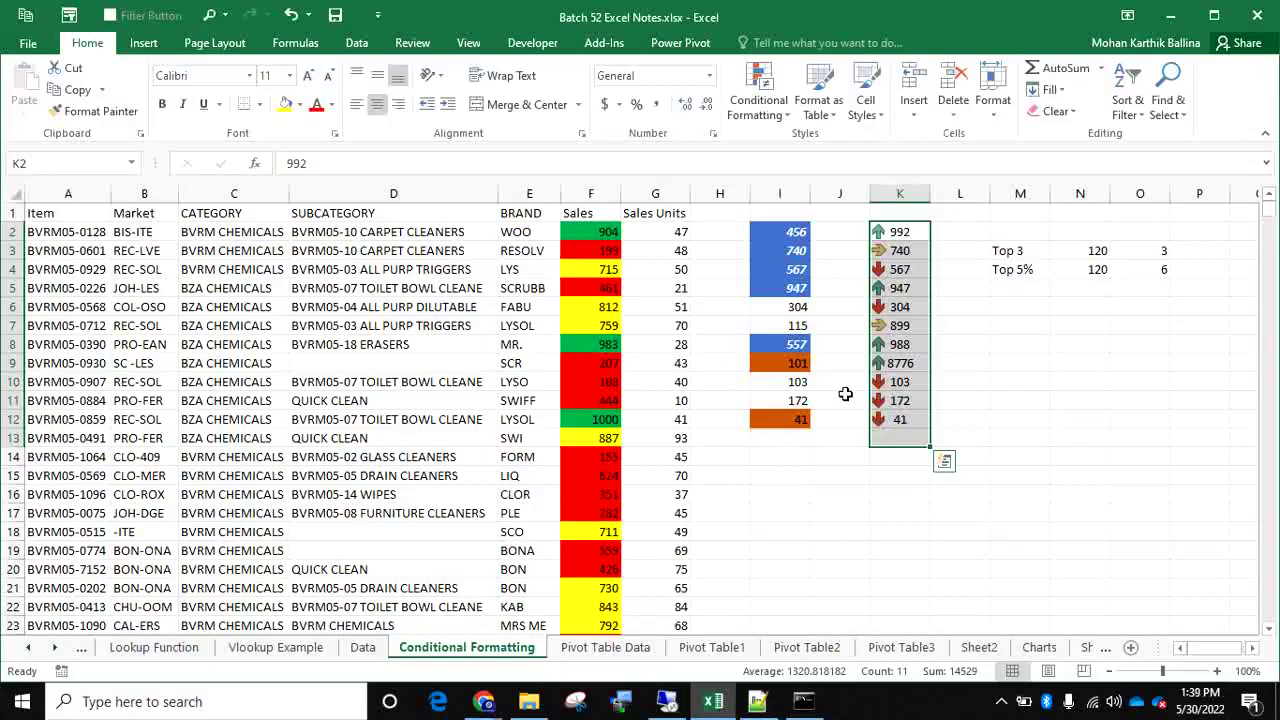
click(1002, 703)
click(982, 663)
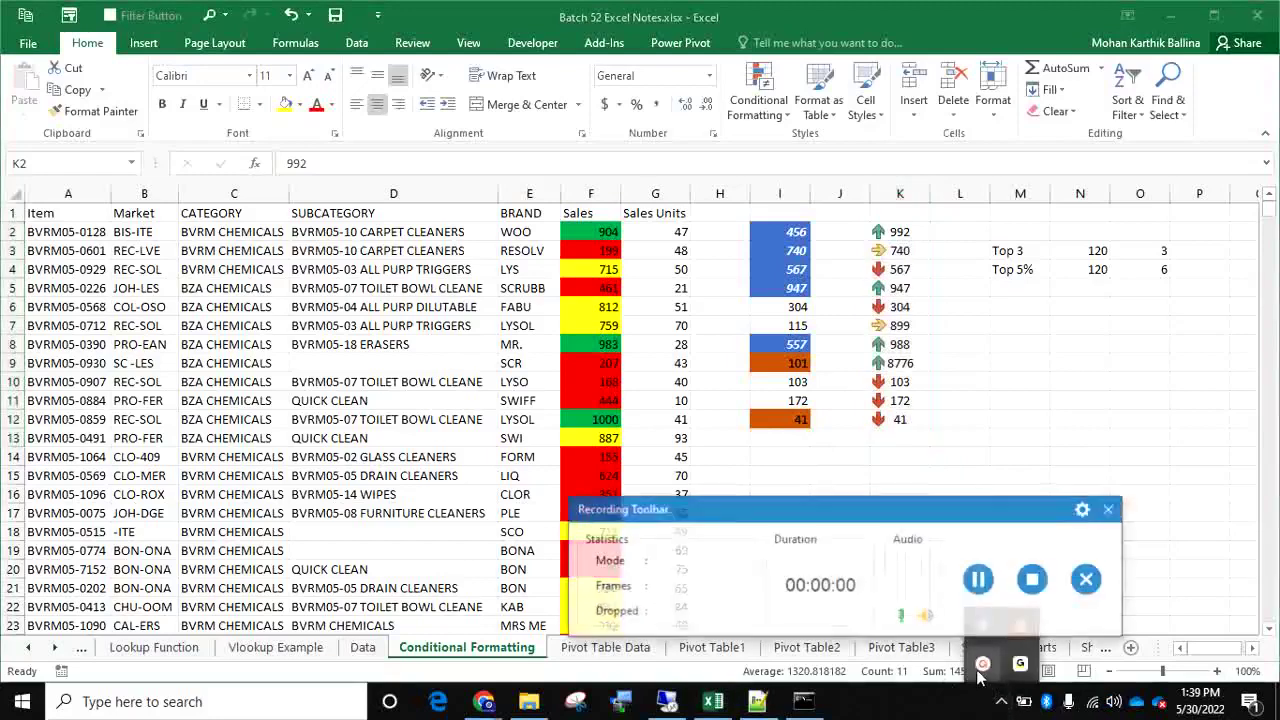